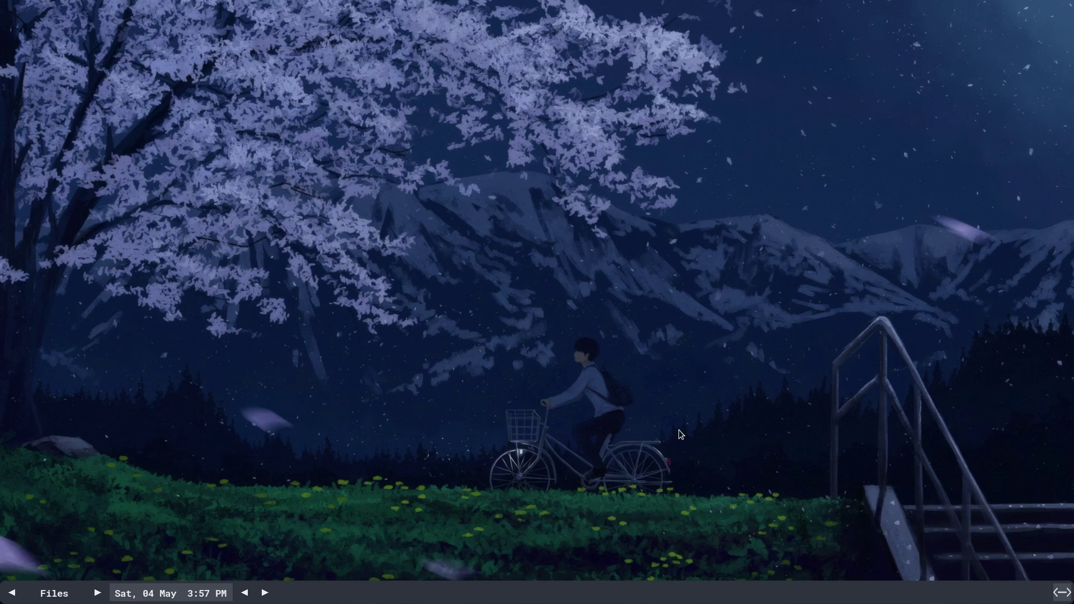
- On the Web workspace, scroll the Wikipedia Features table and highlight the JWM and IceWM entries
key("ctrl+alt+Left")
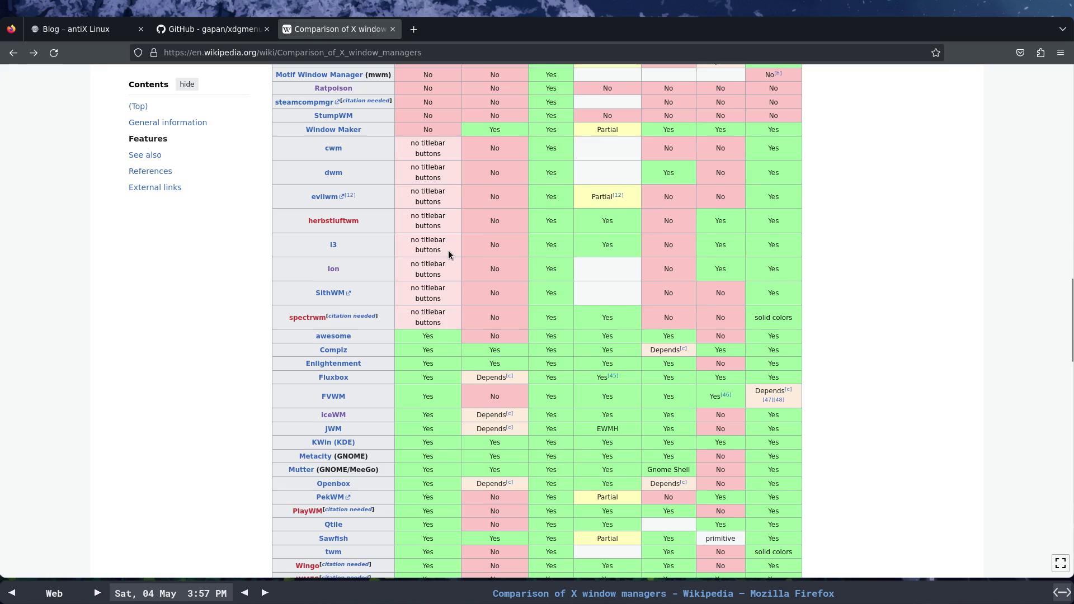
scroll(449, 250, "up", 7)
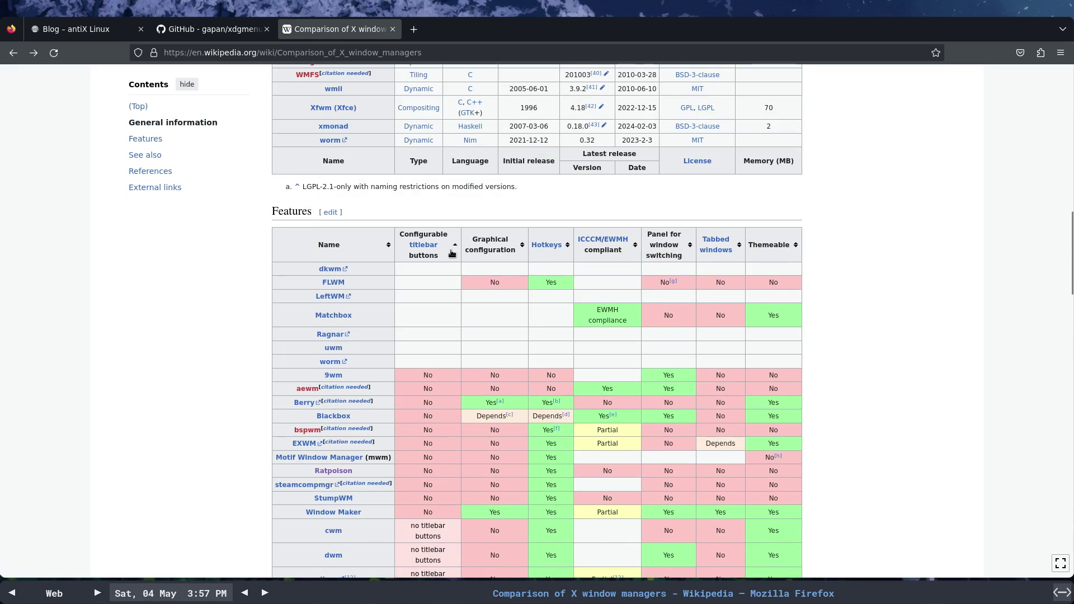
mouse_move(436, 248)
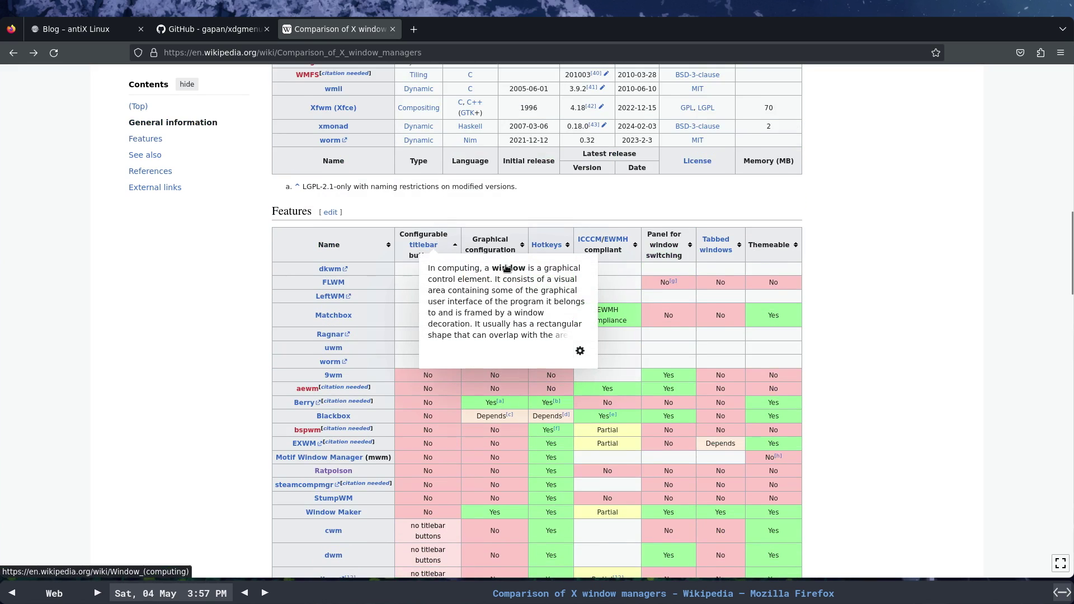
scroll(941, 304, "down", 8)
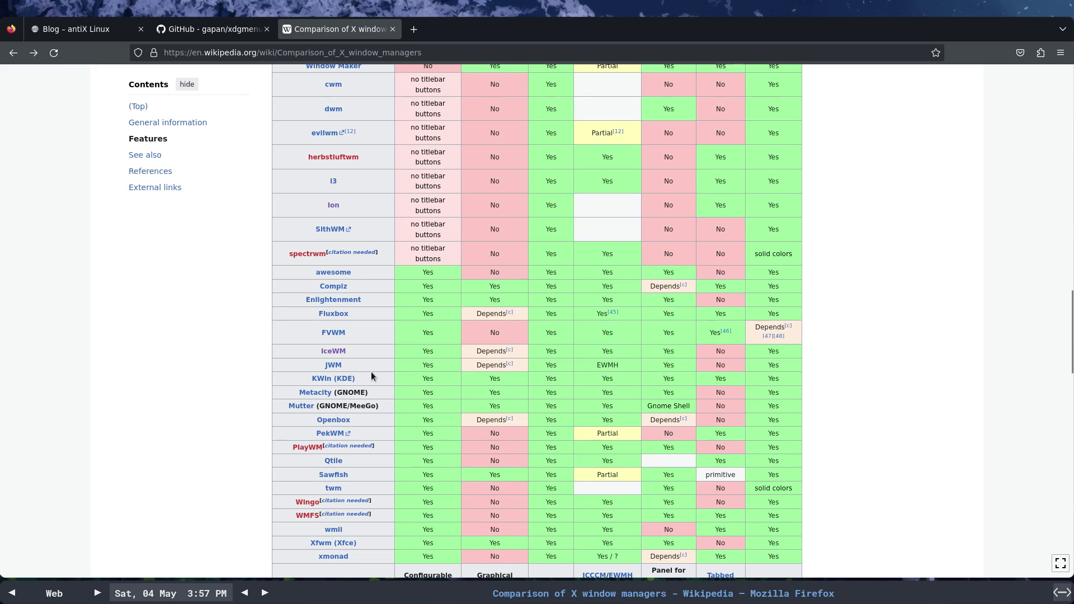
left_click_drag(357, 368, 326, 366)
left_click_drag(359, 354, 321, 350)
- Open the IceWM Wikipedia article and highlight the line about the Asus Eee PC using IceWM
left_click(331, 351)
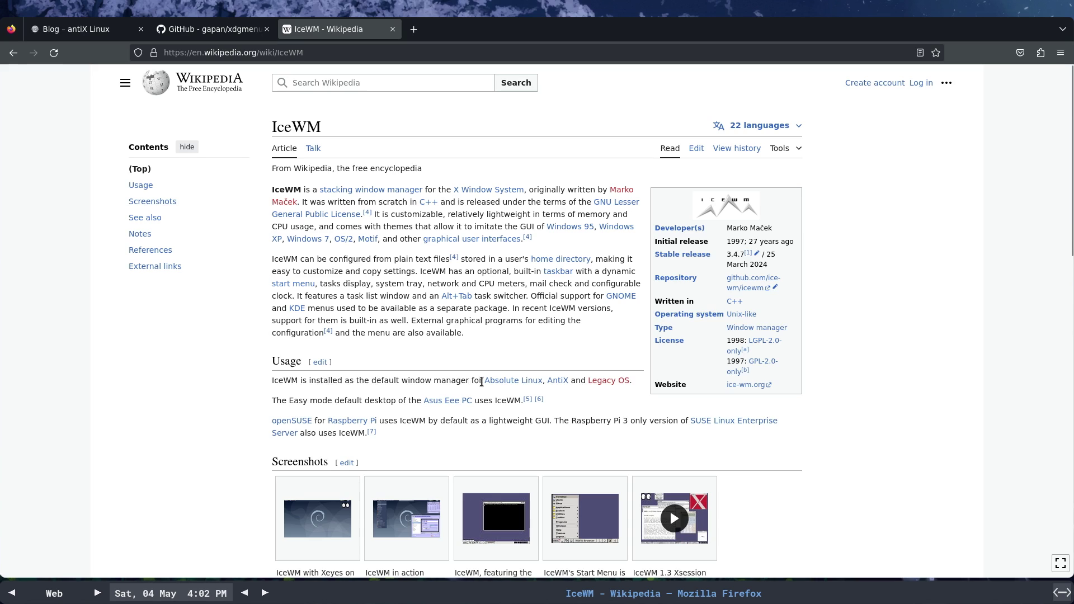
mouse_move(529, 384)
left_click_drag(544, 400, 429, 400)
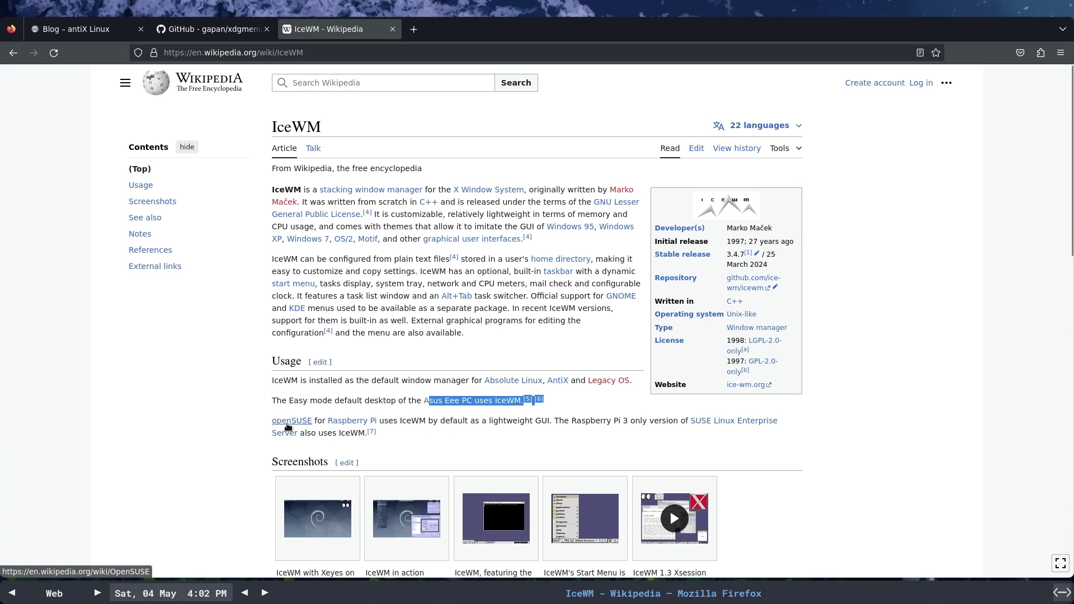
- Switch to the 'Blog – antiX Linux' tab
mouse_move(303, 422)
mouse_move(376, 427)
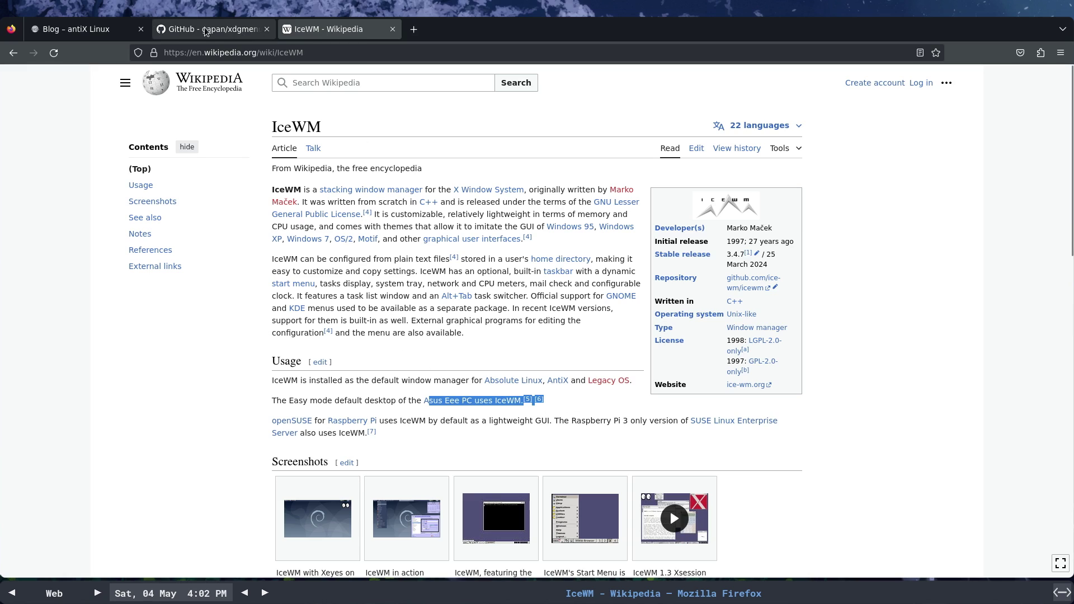
left_click(61, 26)
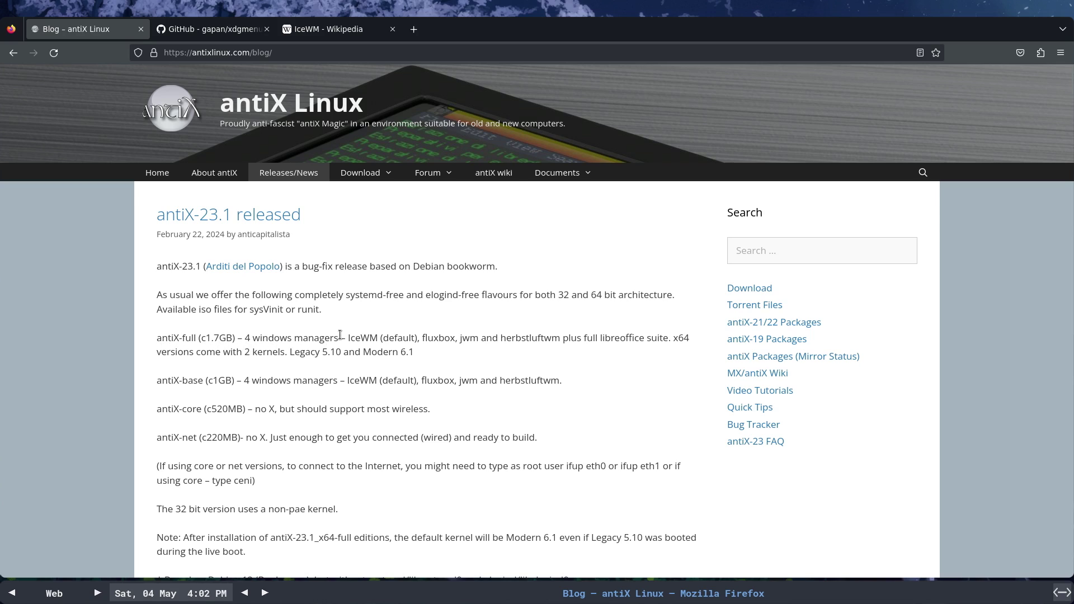
left_click_drag(345, 338, 419, 339)
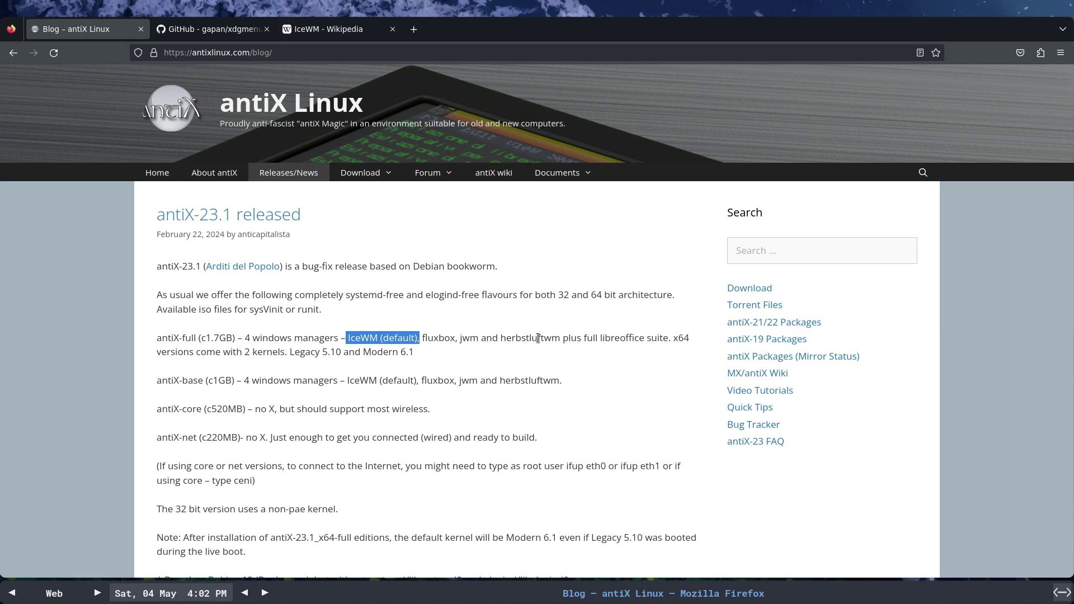
double_click(532, 338)
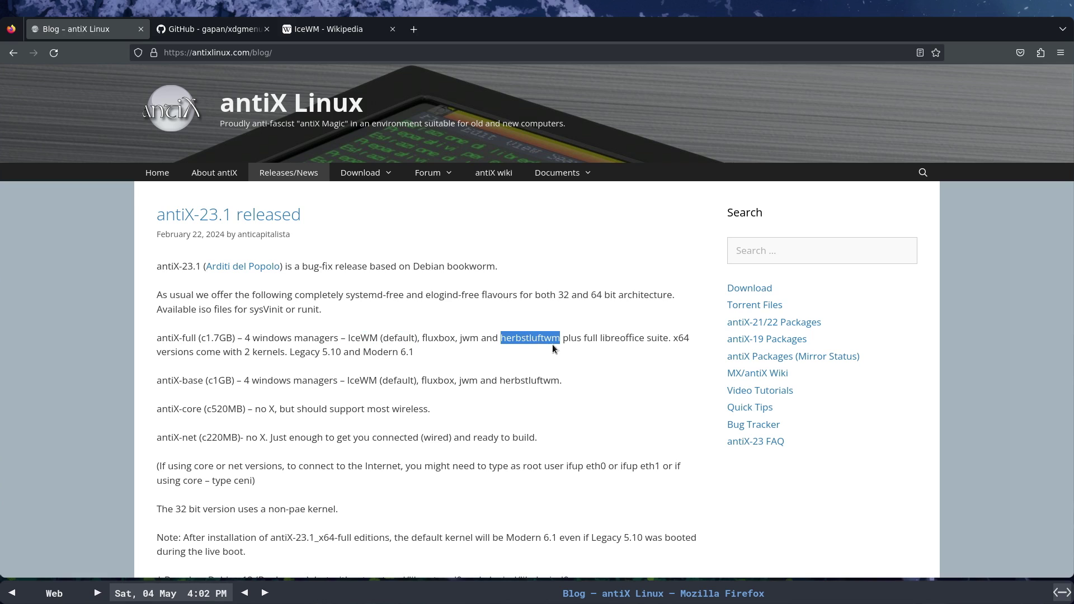
left_click(534, 338)
double_click(524, 339)
- On the Development workspace, run 'install icewm' and confirm the listed packages
key("ctrl+alt+Right")
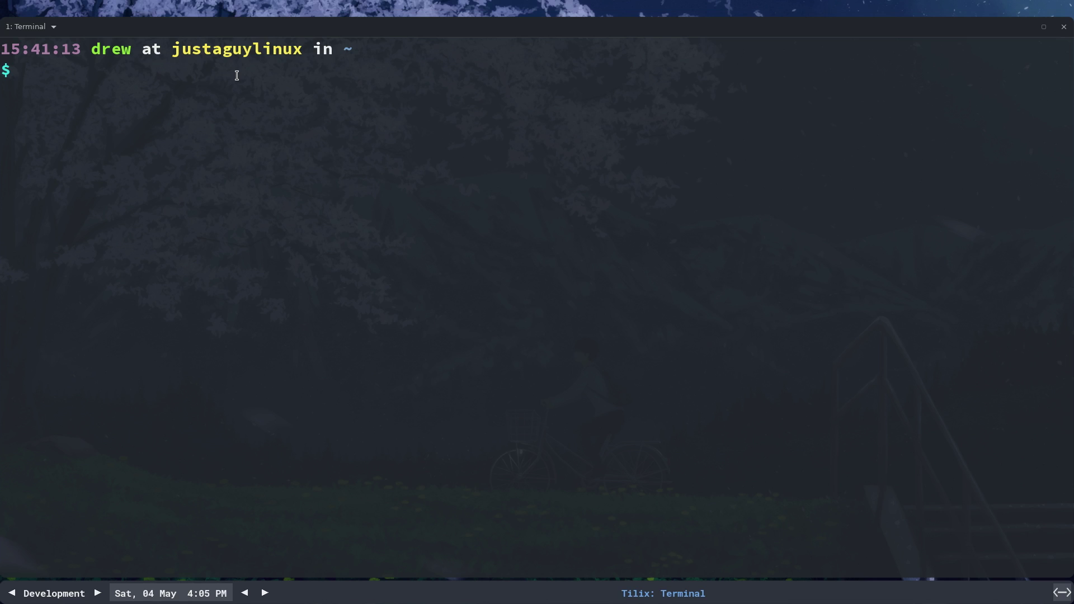
type("install icewm")
key("Return")
key("Return")
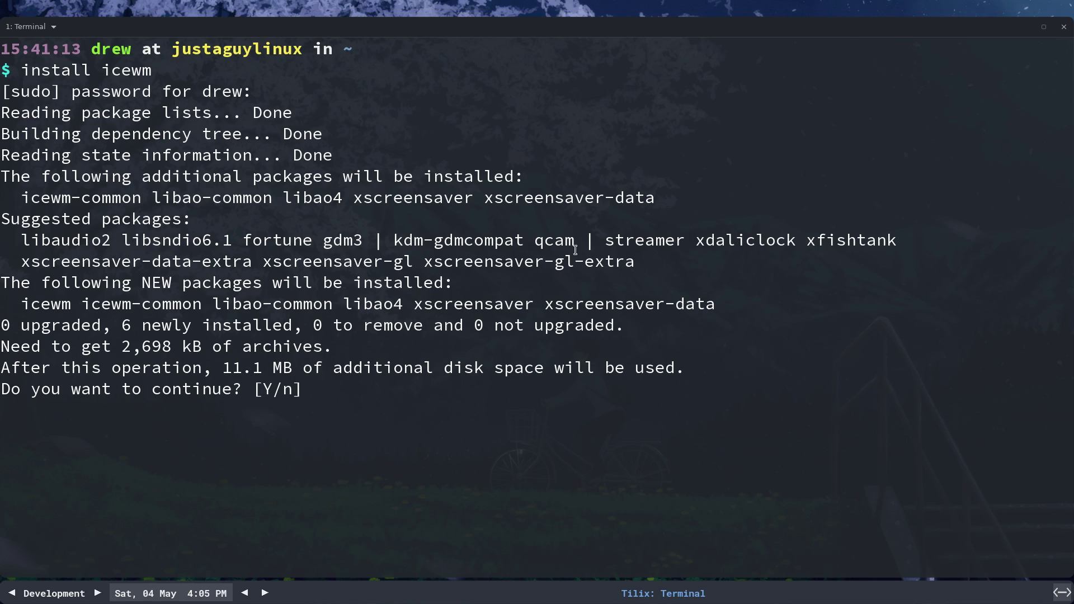
key("Return")
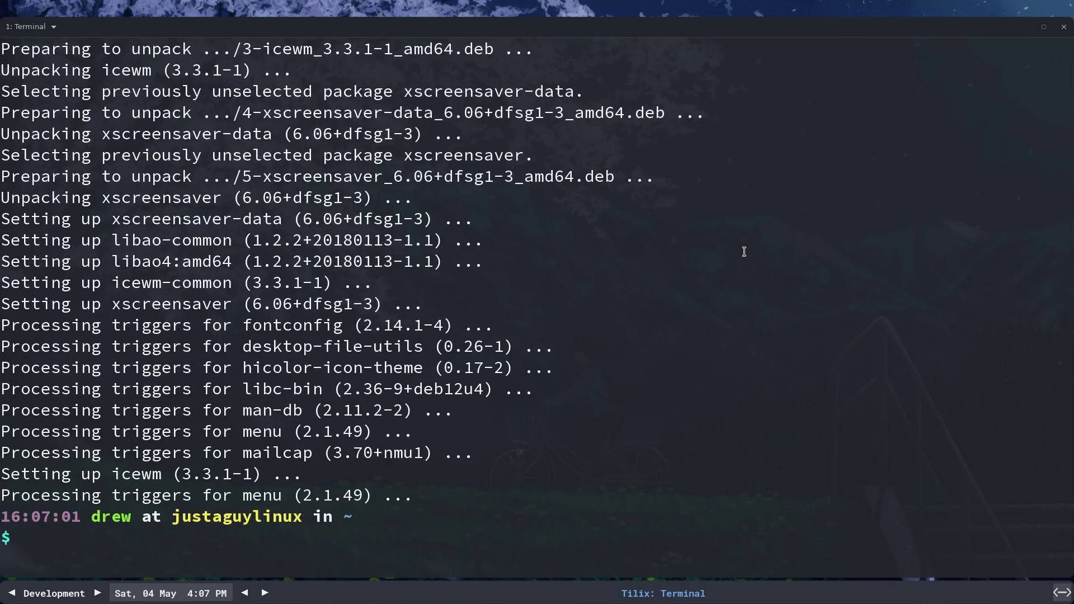
- Highlight the 11.1 MB disk space figure, then exit the terminal with x
scroll(476, 401, "up", 13)
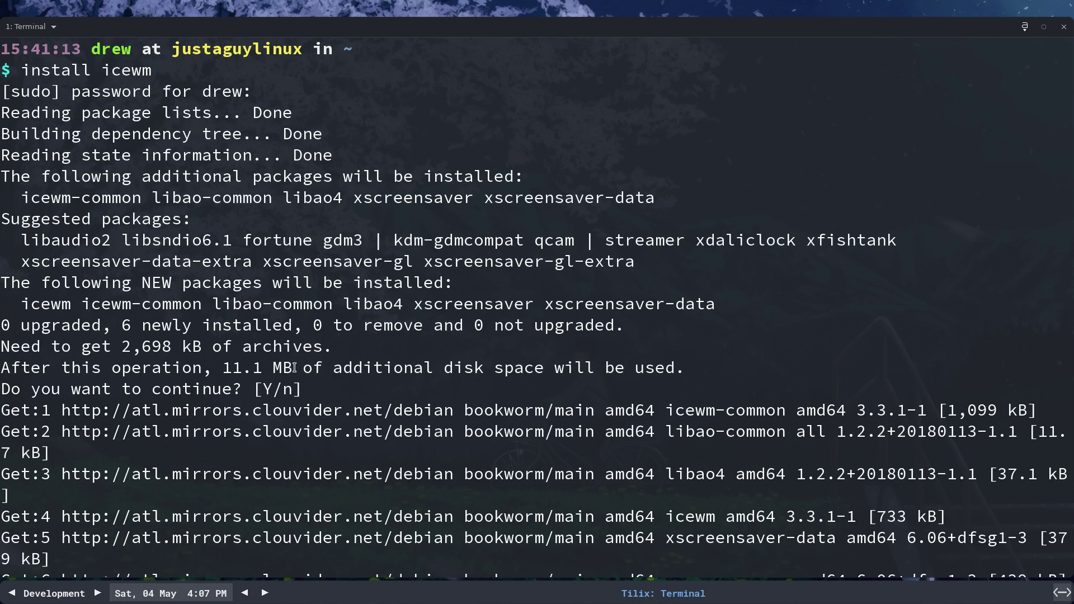
left_click_drag(295, 367, 223, 367)
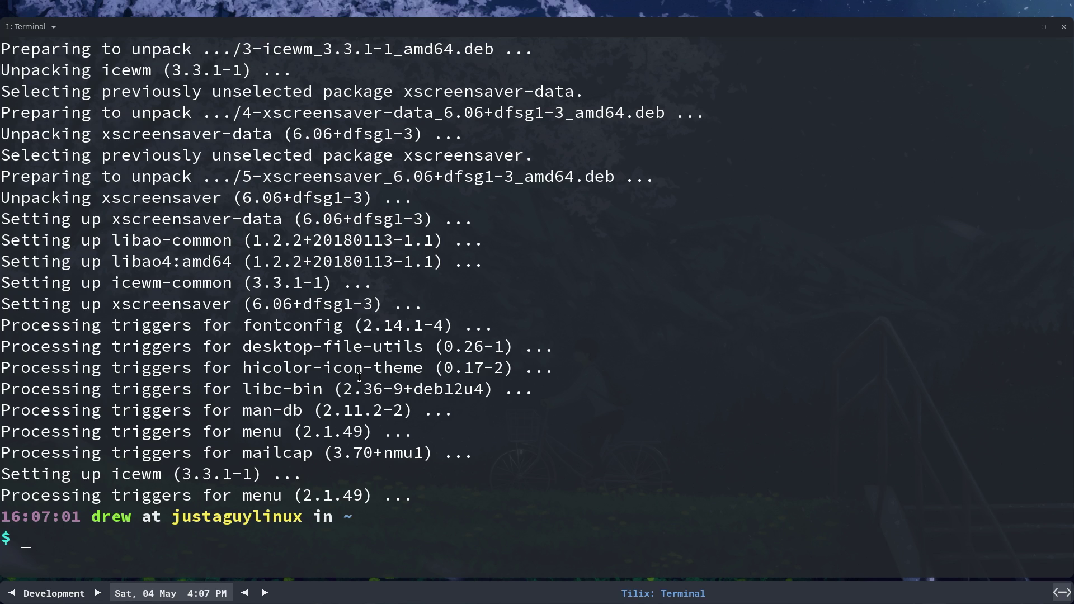
type("x")
key("Return")
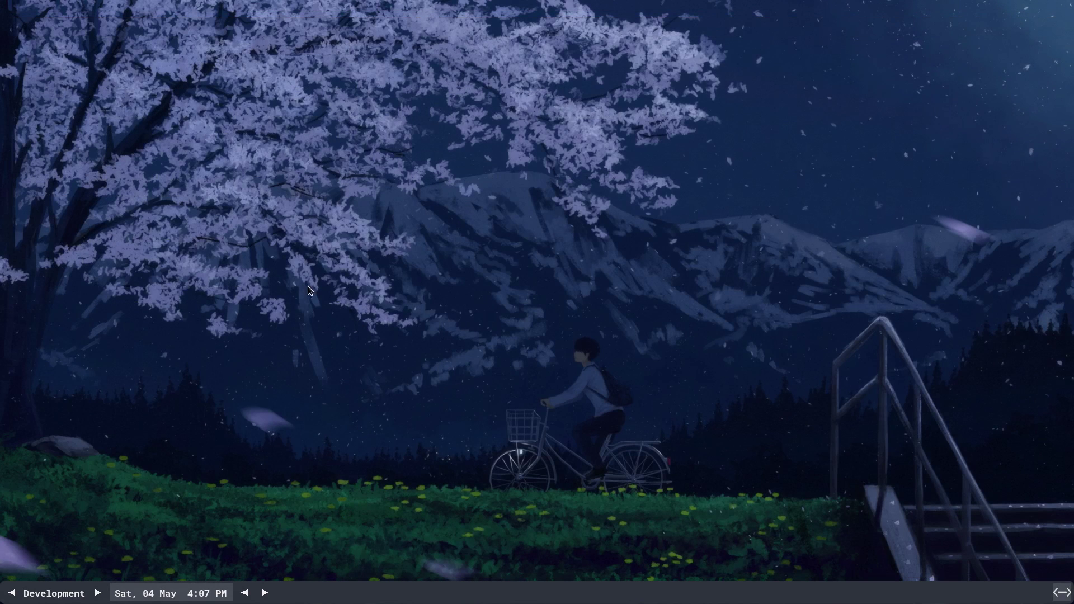
- Exit Fluxbox from the desktop menu and log back in choosing the icewm session with the password
right_click(329, 296)
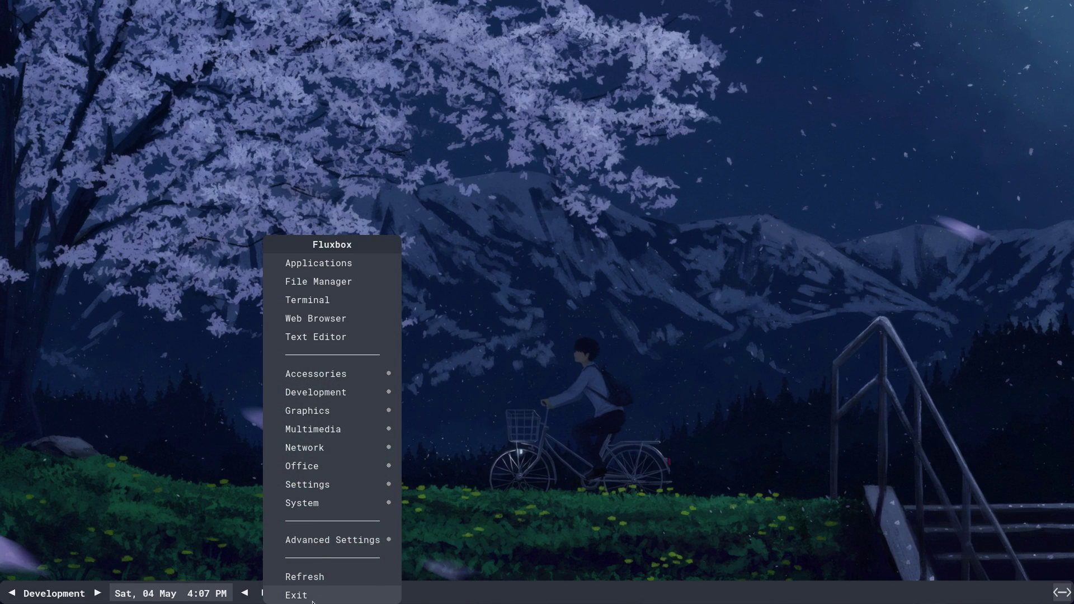
left_click(297, 595)
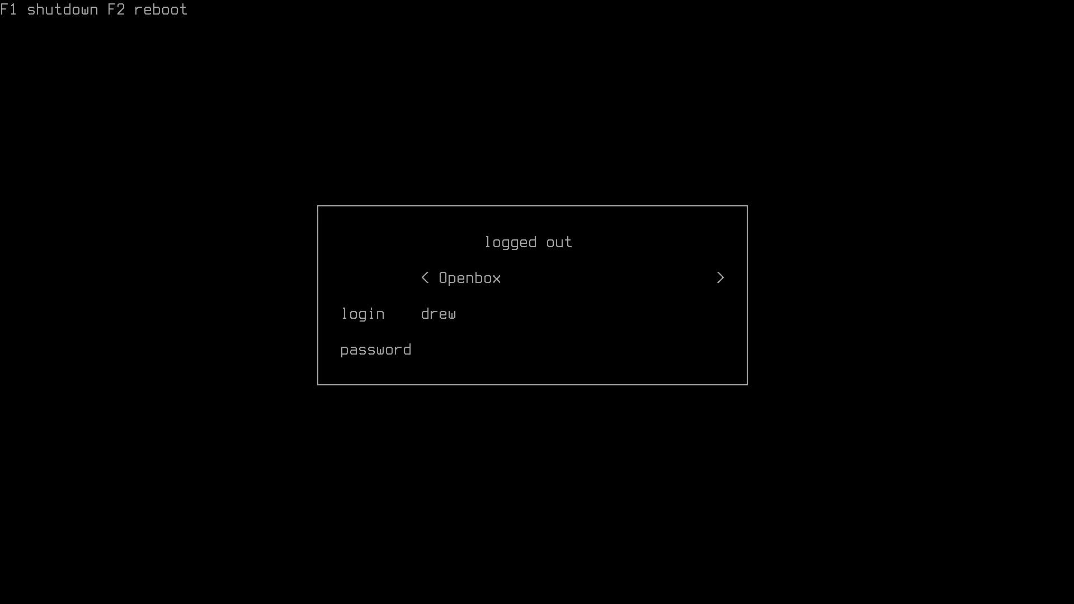
key("Right")
key("Right")
key("Right")
key("Left")
type("**")
key("Return")
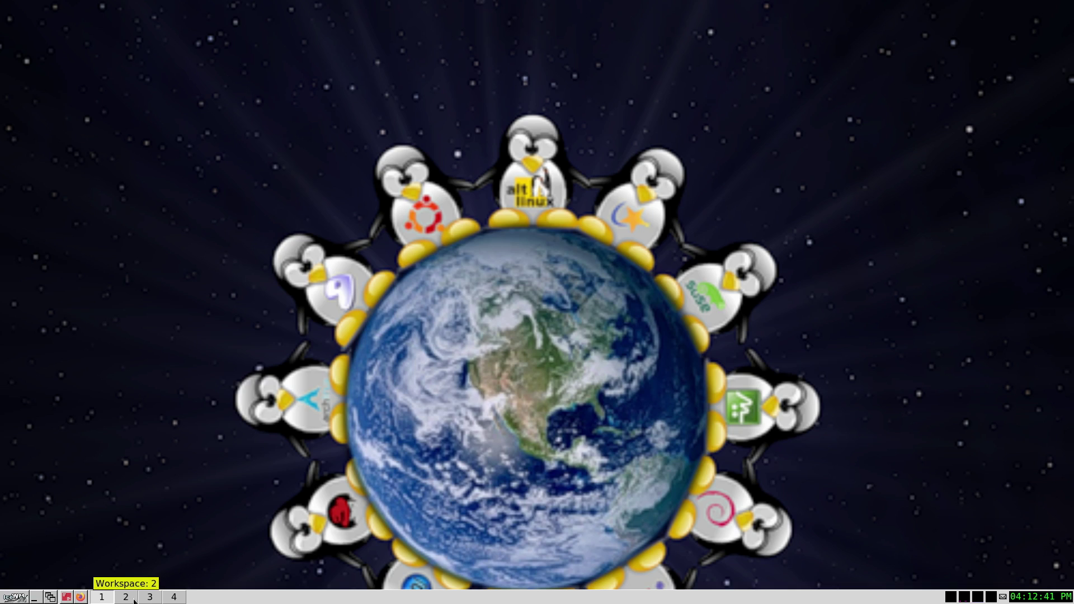
left_click(81, 597)
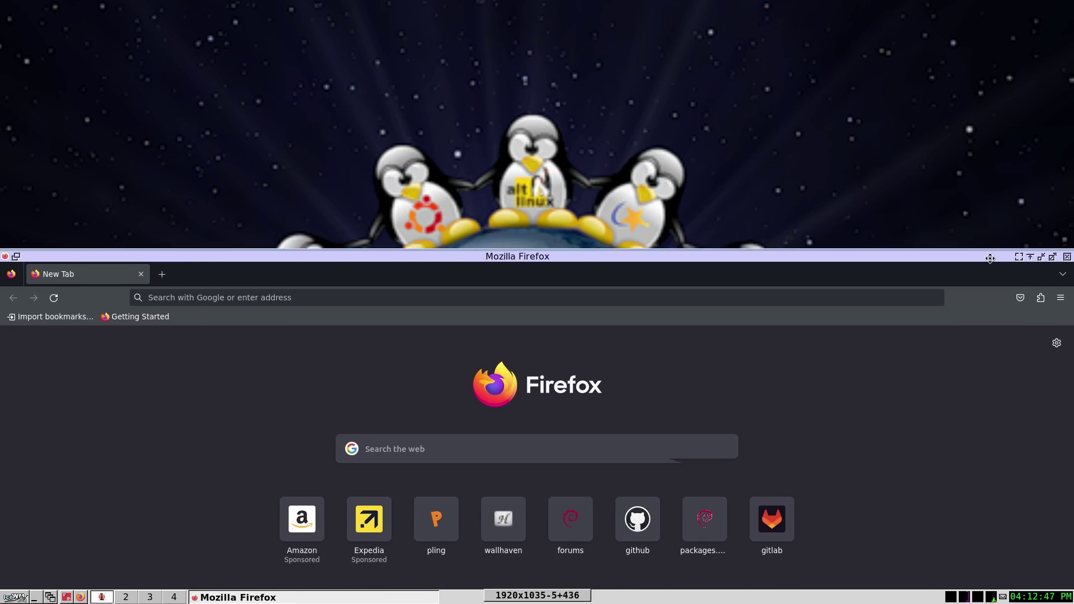
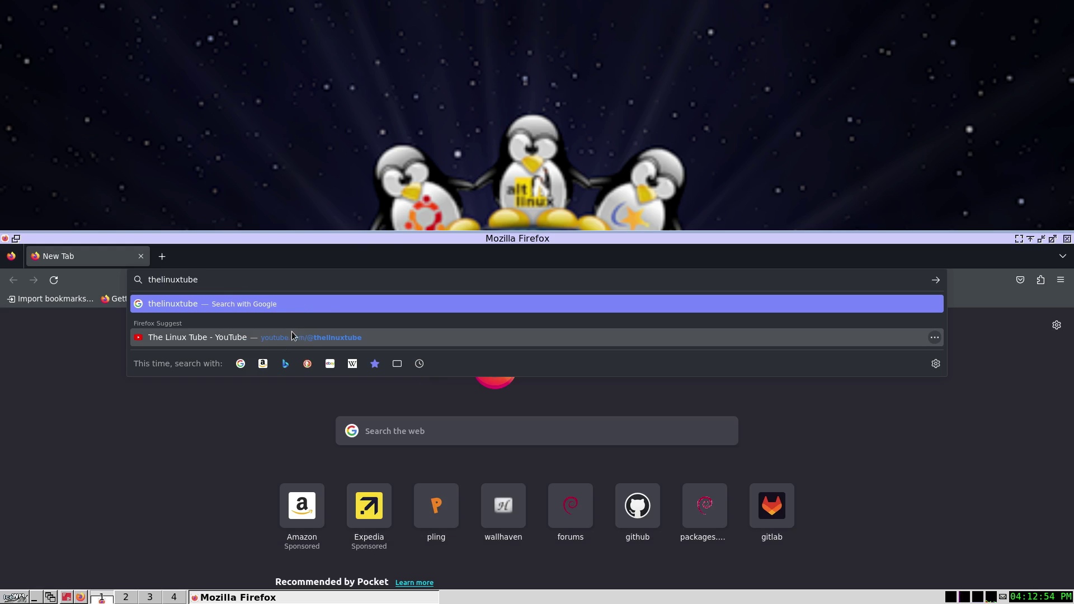
left_click(291, 337)
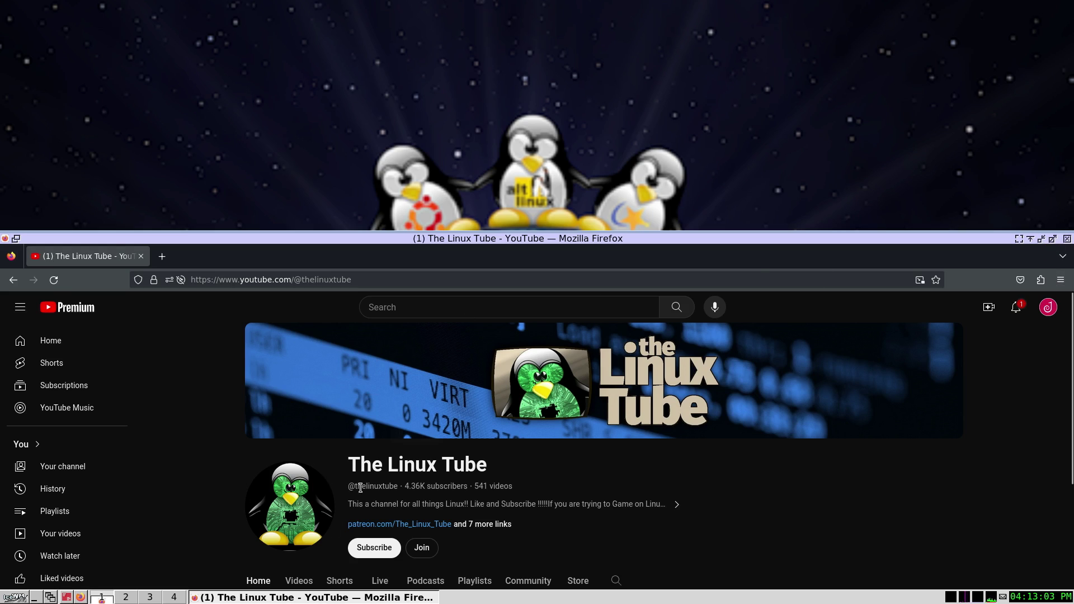
left_click(1067, 239)
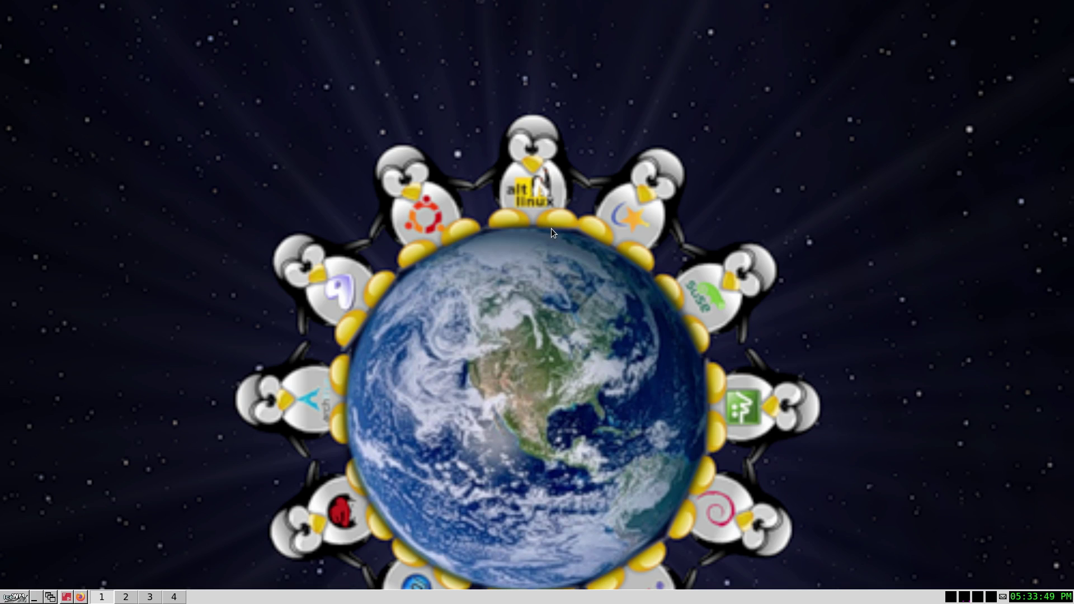
right_click(305, 169)
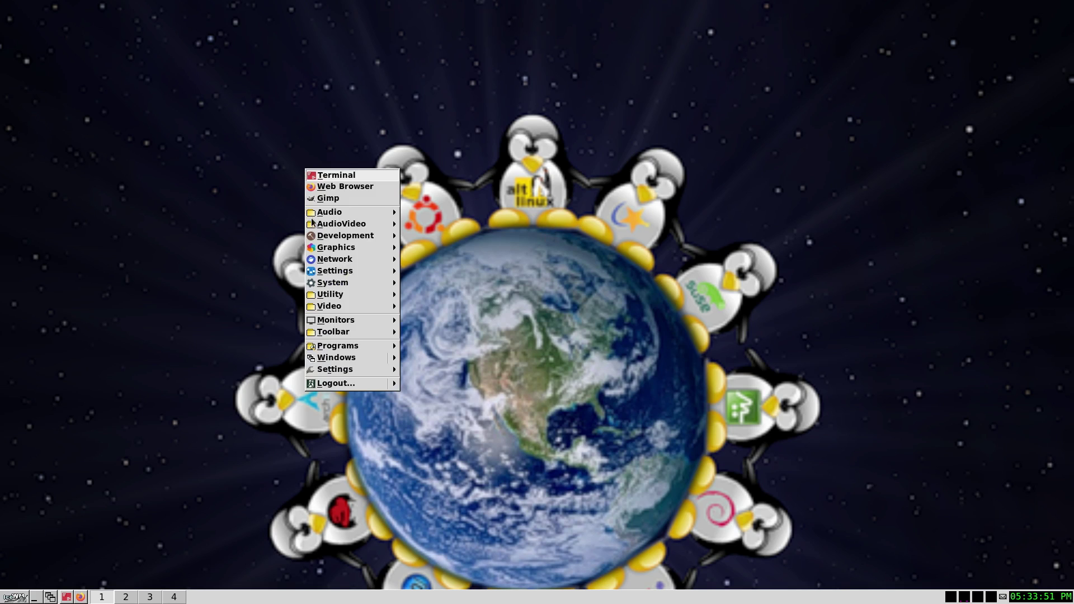
left_click(15, 597)
left_click(15, 597)
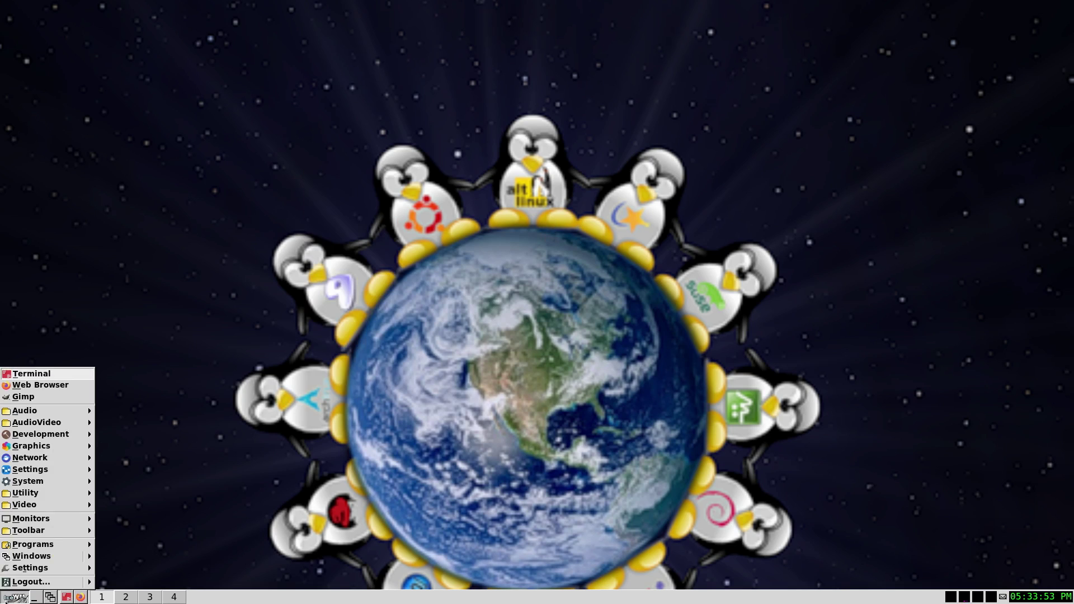
left_click(429, 176)
right_click(428, 175)
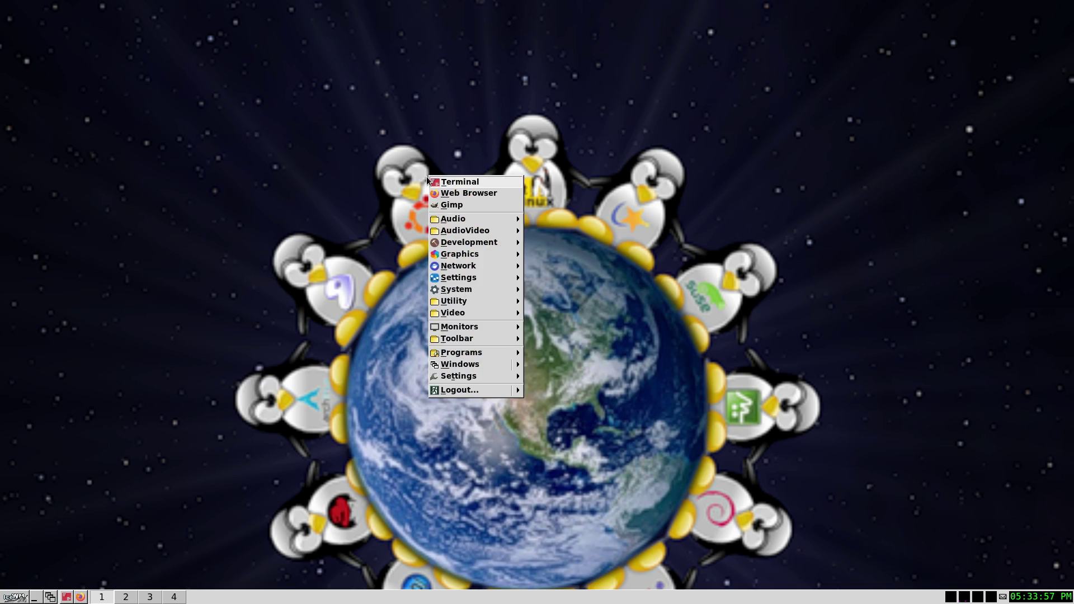
mouse_move(459, 224)
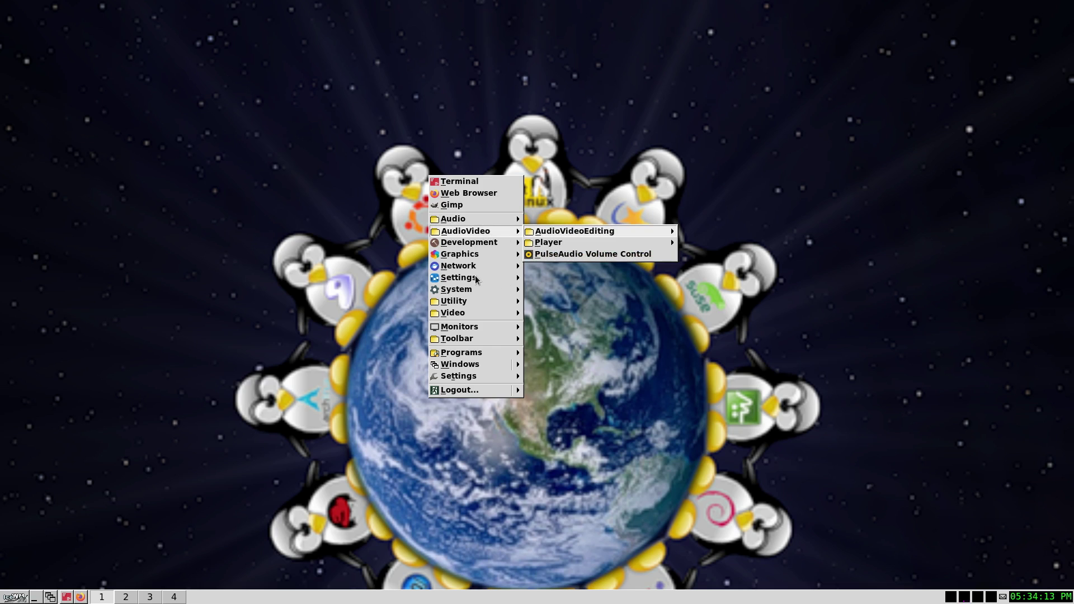
mouse_move(461, 260)
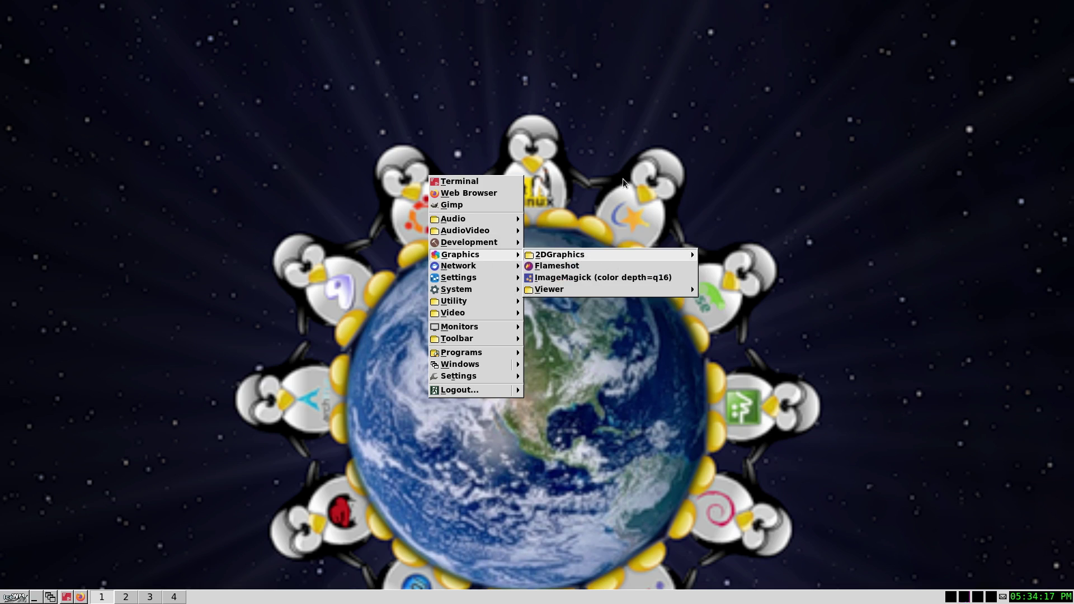
left_click(614, 189)
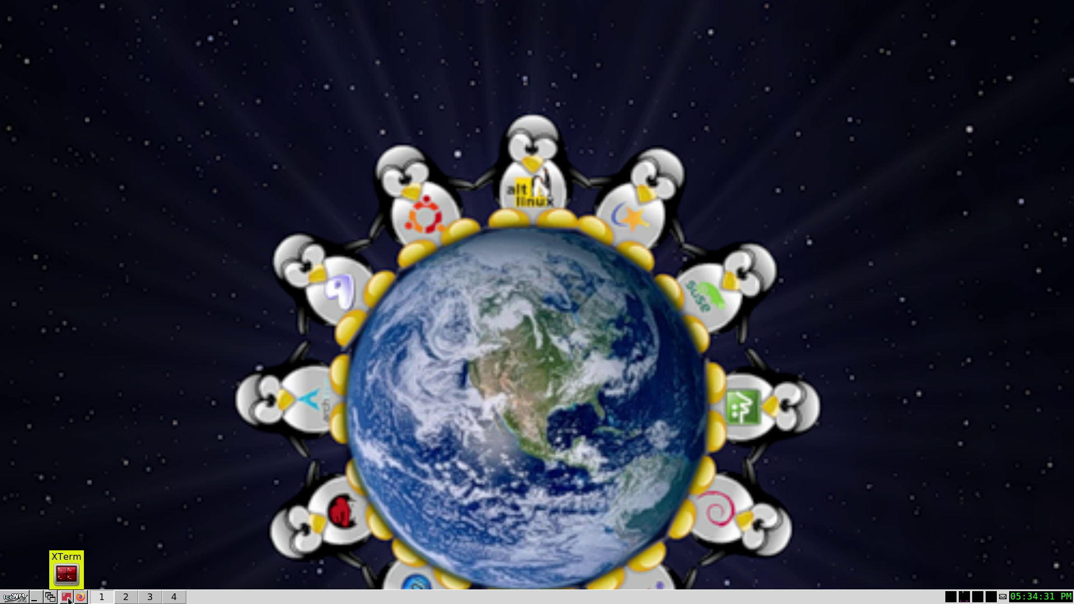
- In a maximized XTerm, copy /usr/share/icewm/ to home and highlight the copied icewm folder
left_click(67, 597)
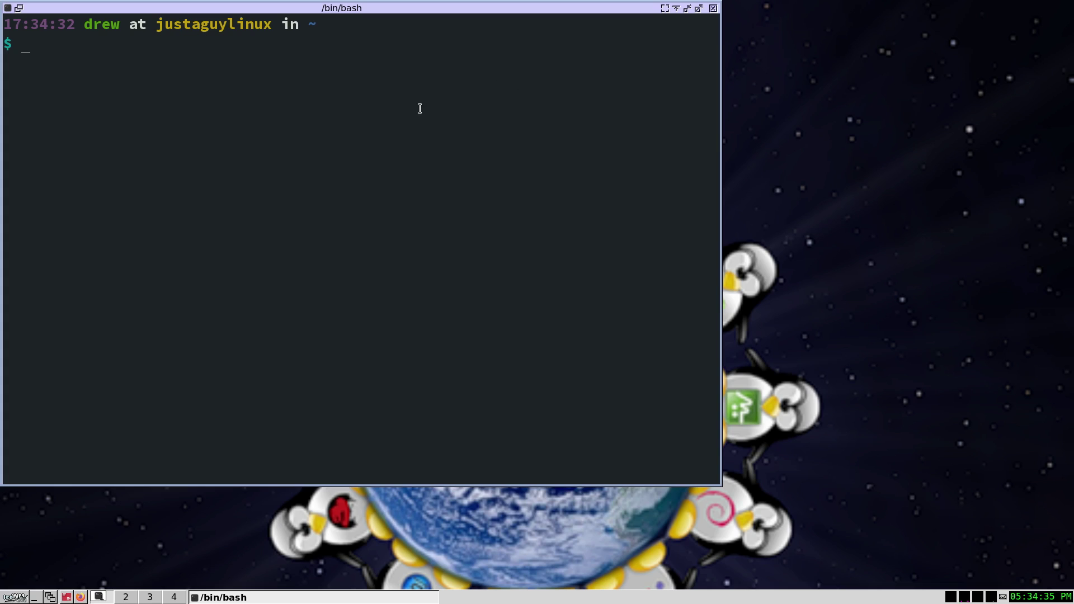
left_click(698, 9)
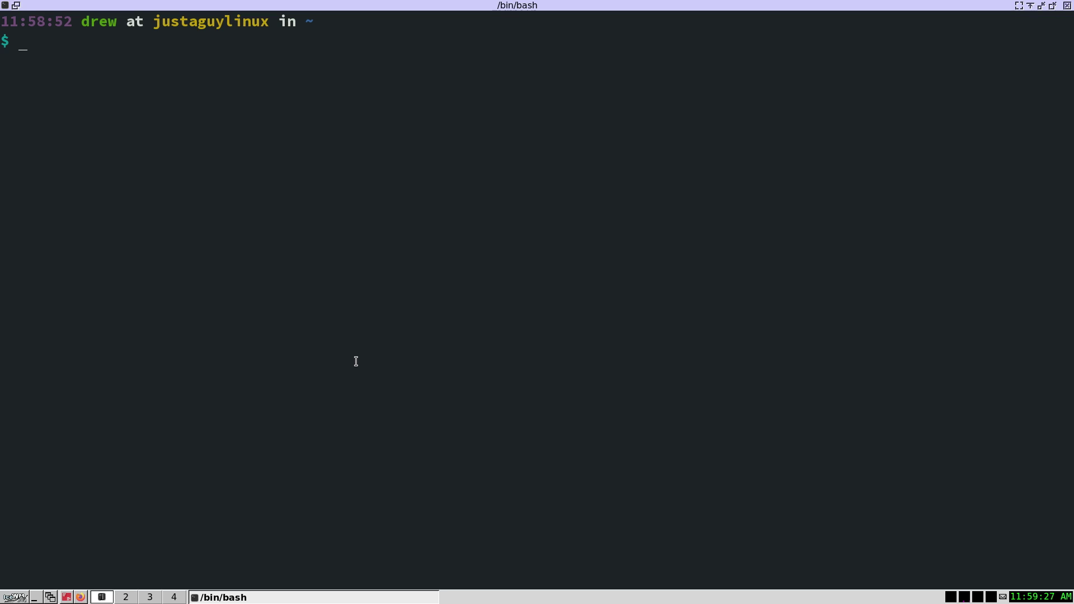
type("cp -r /usr/share/icewm/")
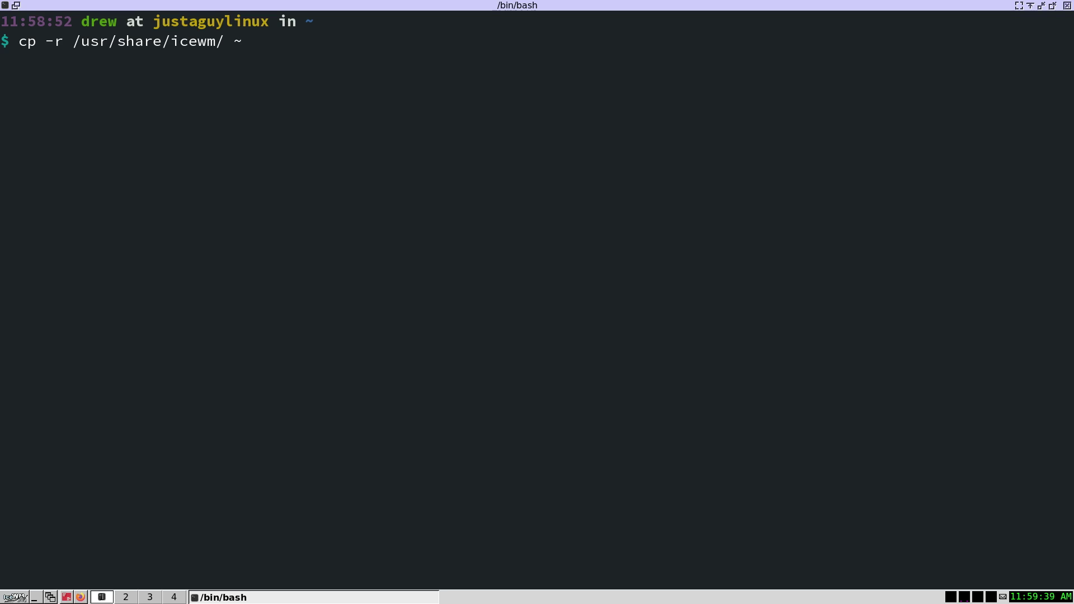
type(" ~")
key("Return")
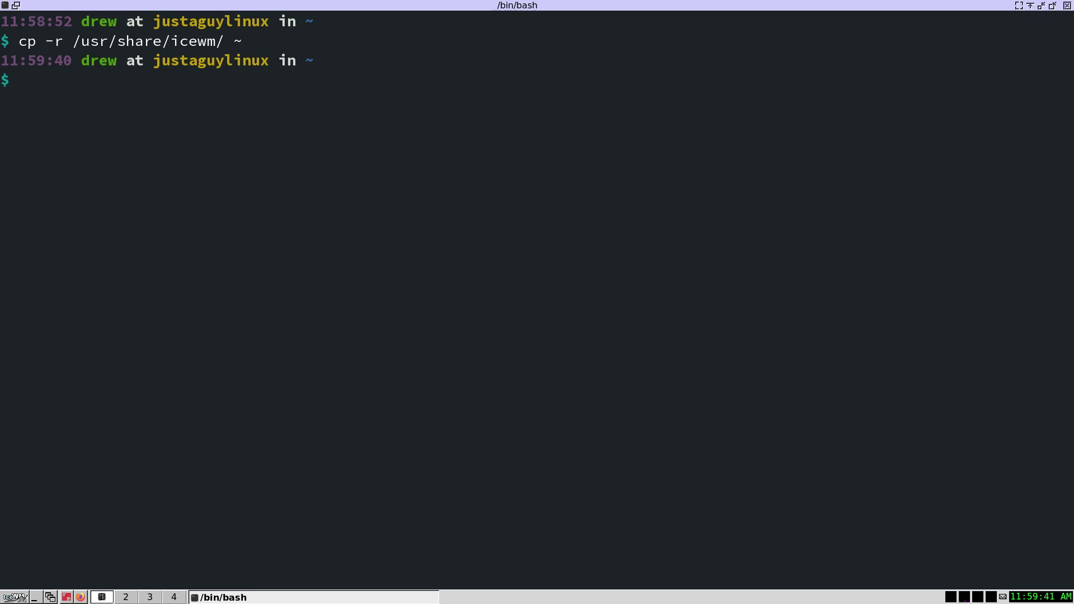
type("ls")
key("Return")
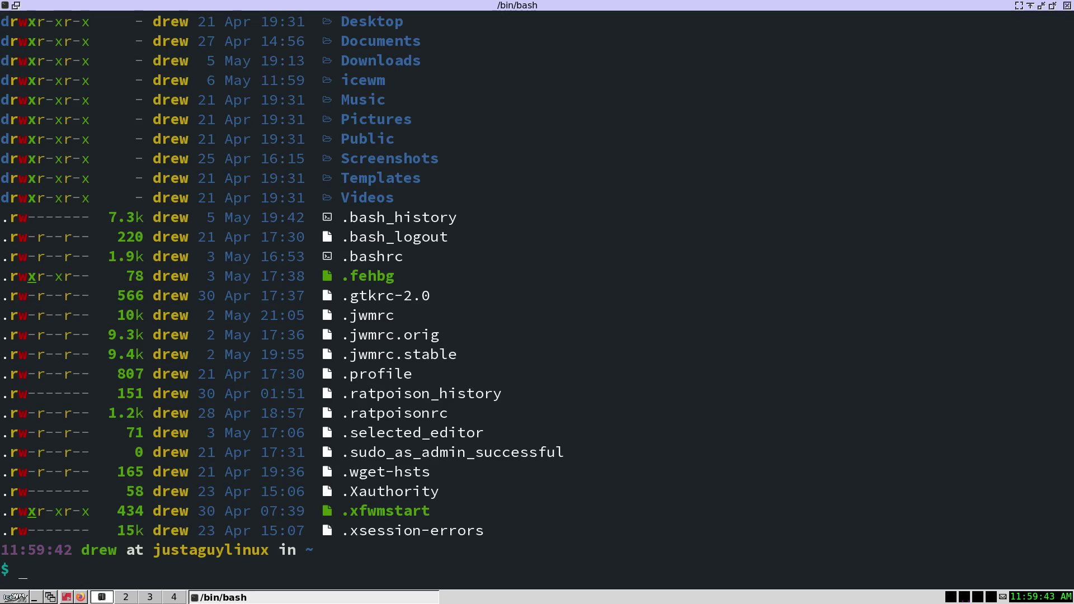
scroll(344, 179, "up", 2)
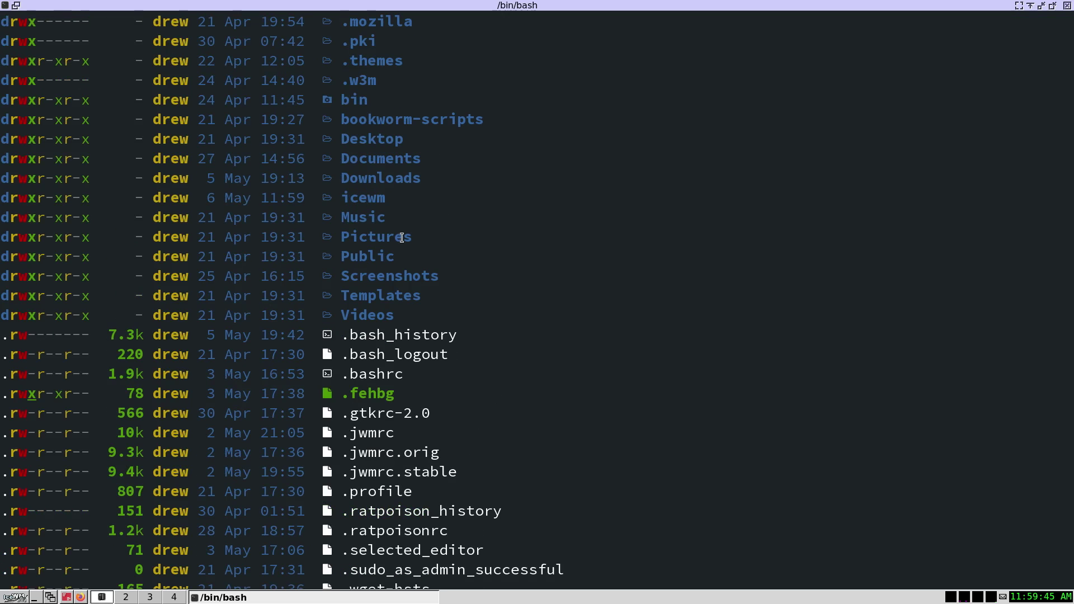
left_click_drag(387, 197, 342, 197)
scroll(342, 197, "down", 2)
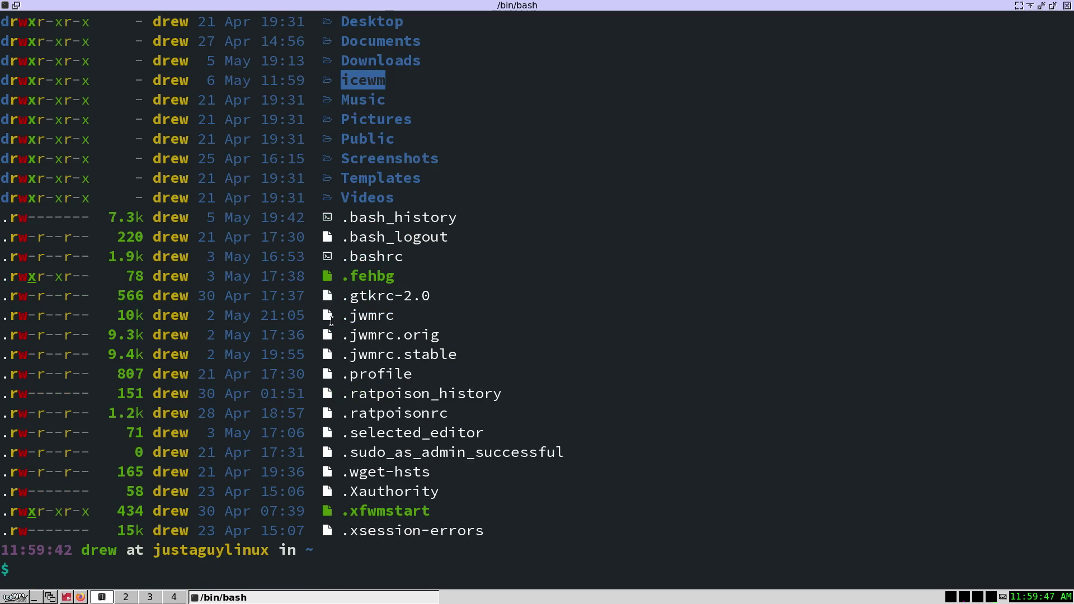
- Rename icewm/ to .icewm and list the home folder again
type("mv icewm/ .icewm")
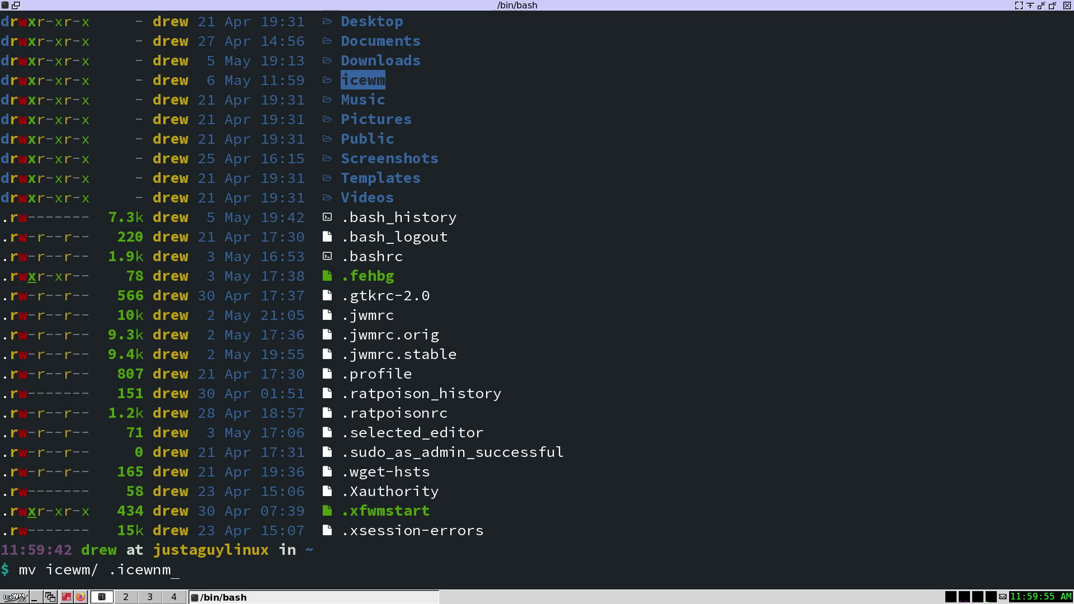
key("Return")
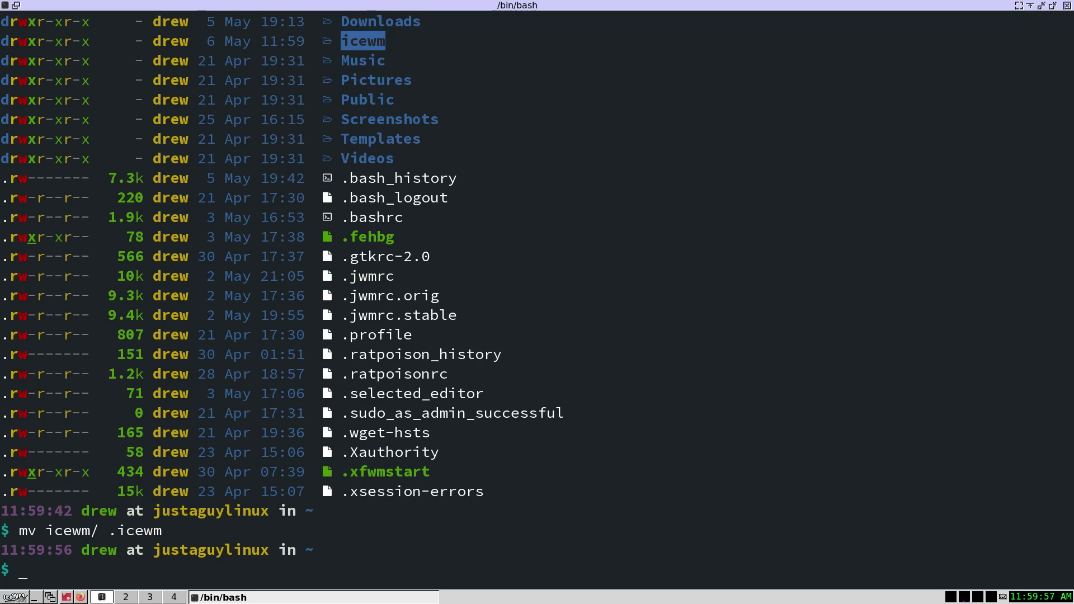
type("ls")
key("Return")
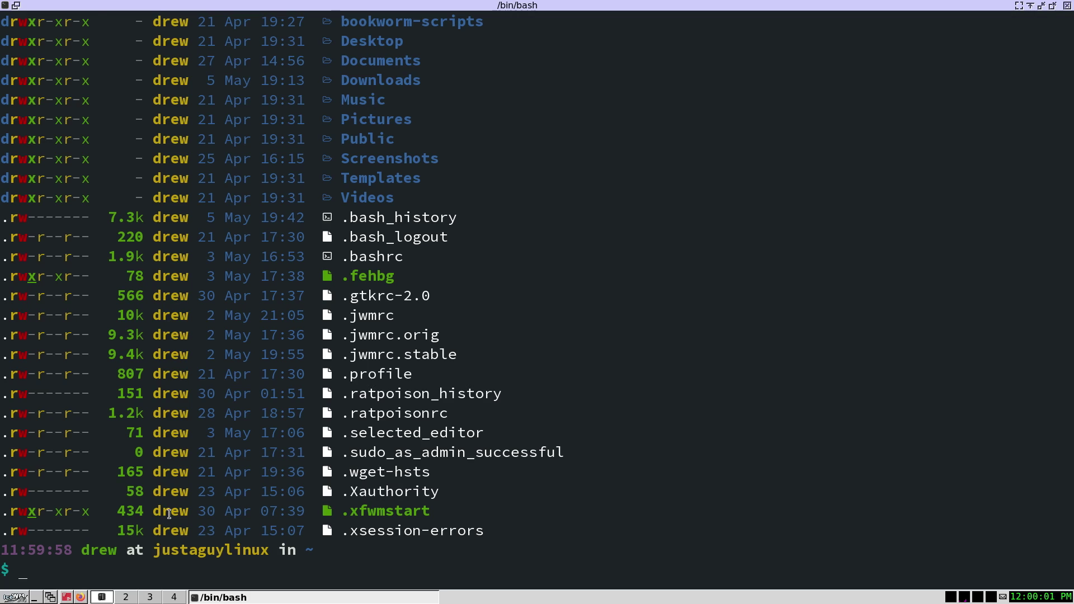
key("ctrl+l")
type("ls")
key("Return")
scroll(264, 382, "up", 4)
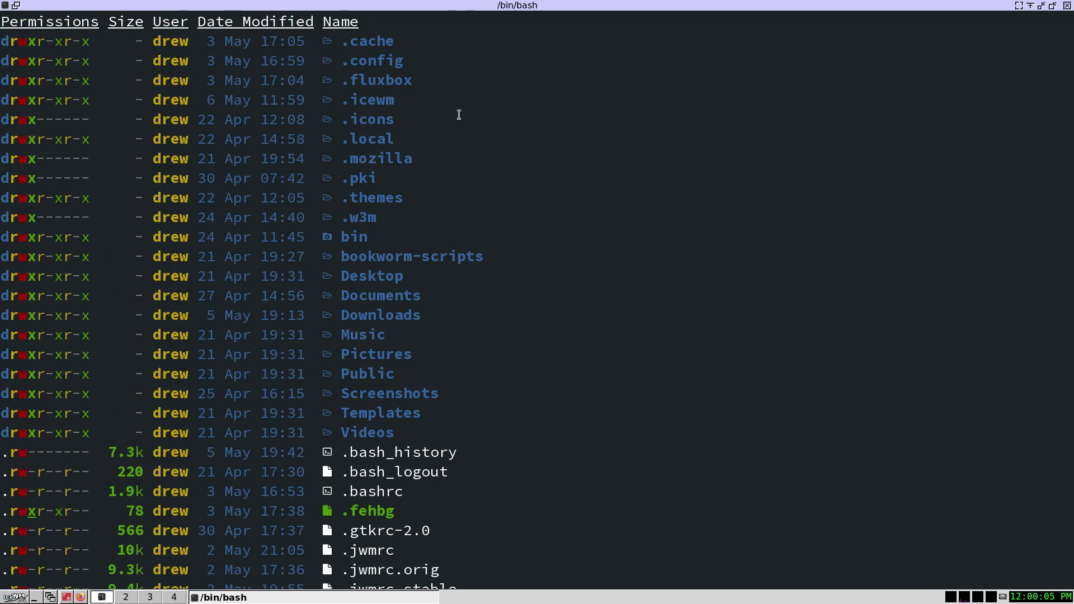
left_click_drag(472, 99, 338, 100)
scroll(236, 434, "down", 4)
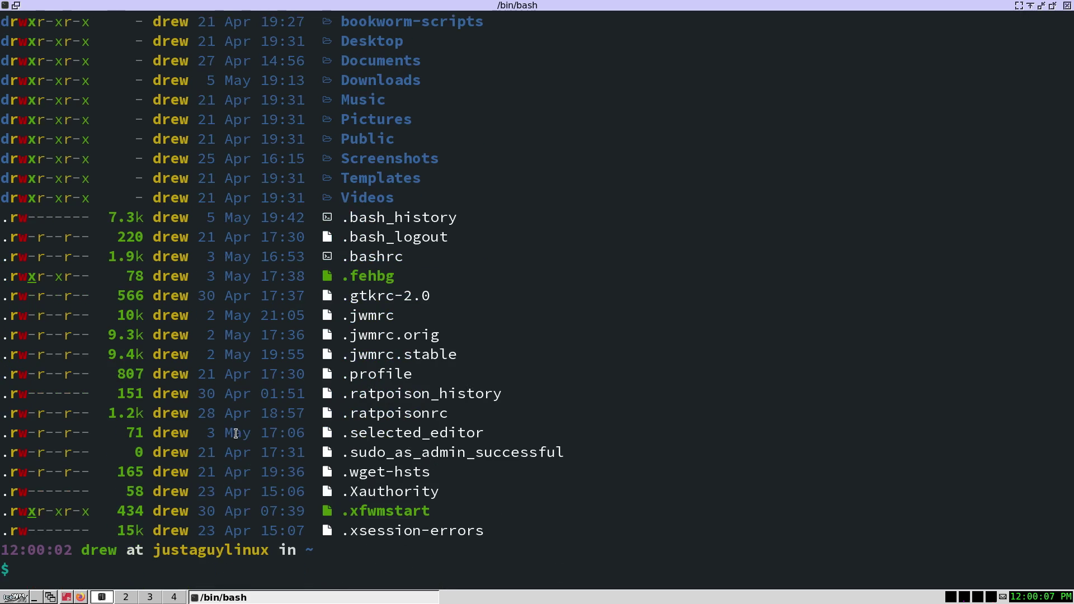
- Change into ~/.icewm/ and list its files
type("cd ice")
key("BackSpace")
key("BackSpace")
key("BackSpace")
type(",.icwe")
key("BackSpace")
key("BackSpace")
type("ewm/")
key("Return")
key("ctrl+l")
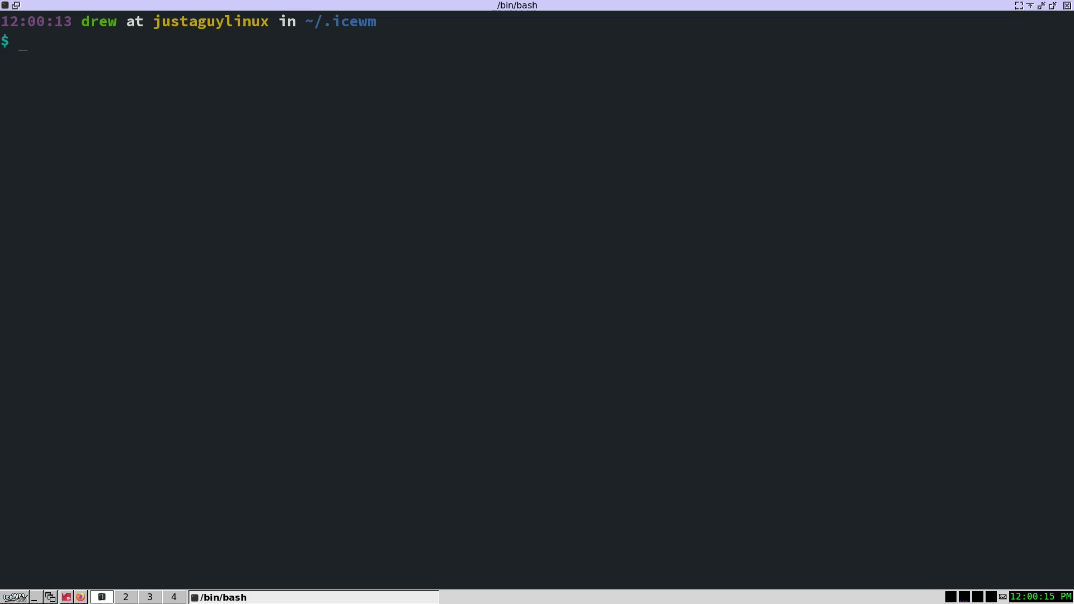
type("ls")
key("Return")
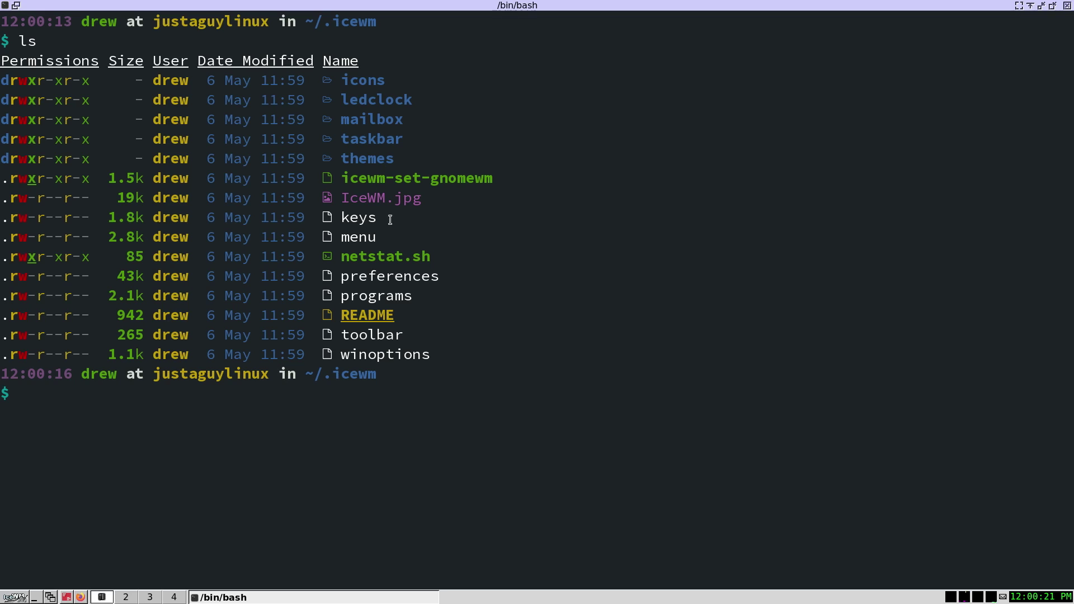
- Highlight the keys, preferences and toolbar files and themes folder, then close XTerm
left_click_drag(388, 219, 341, 218)
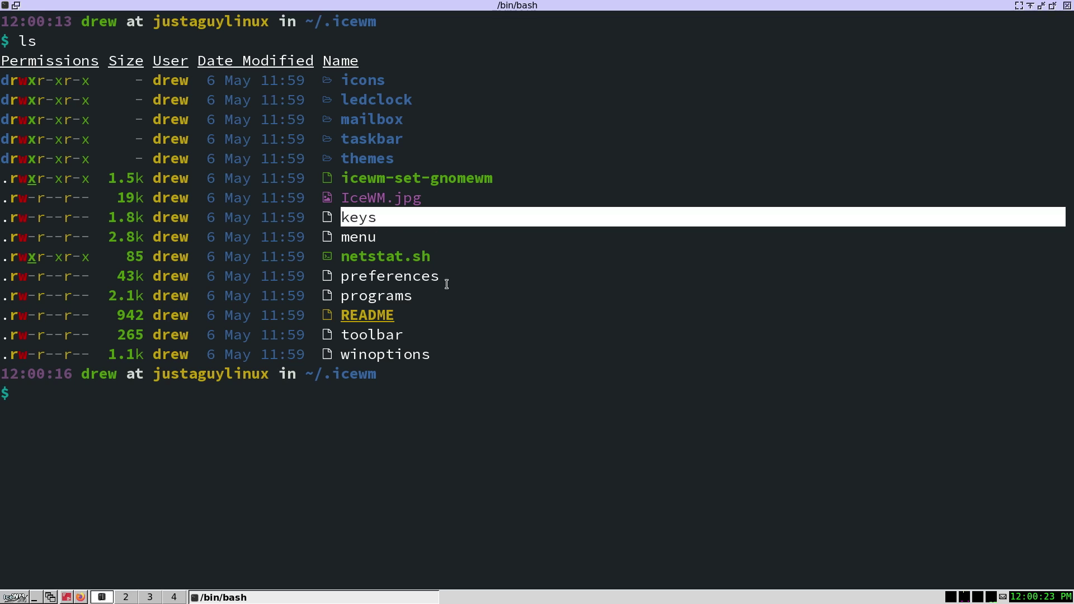
left_click_drag(445, 277, 341, 277)
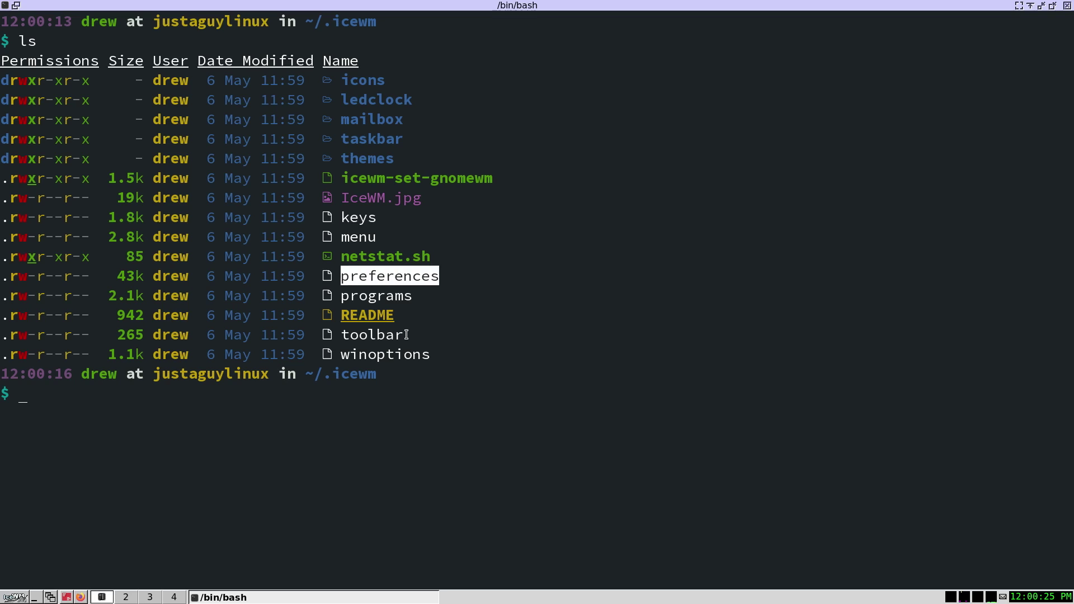
left_click_drag(407, 334, 342, 334)
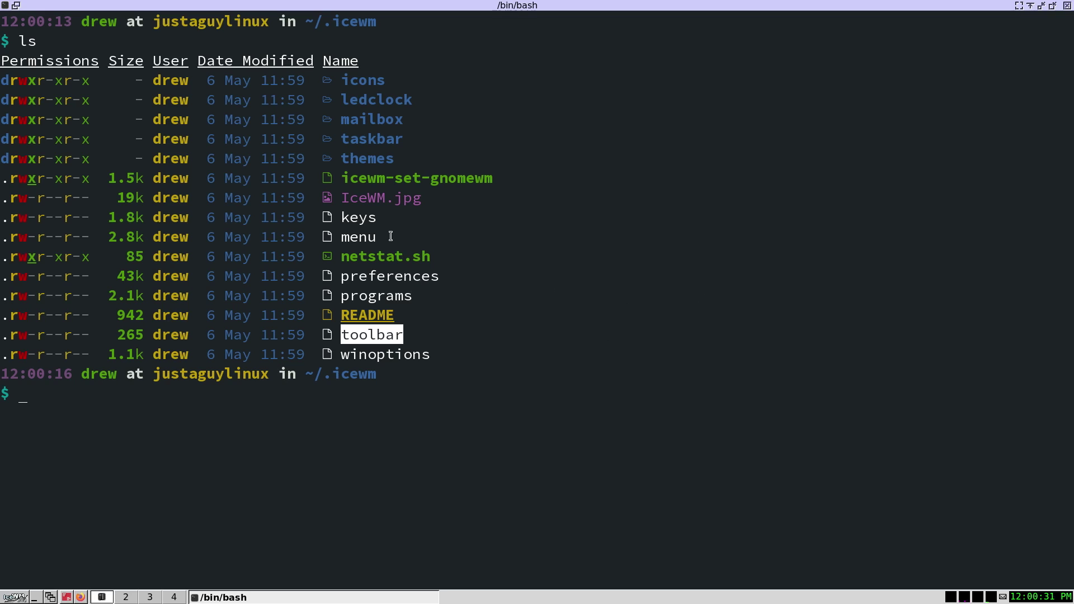
left_click_drag(377, 216, 345, 215)
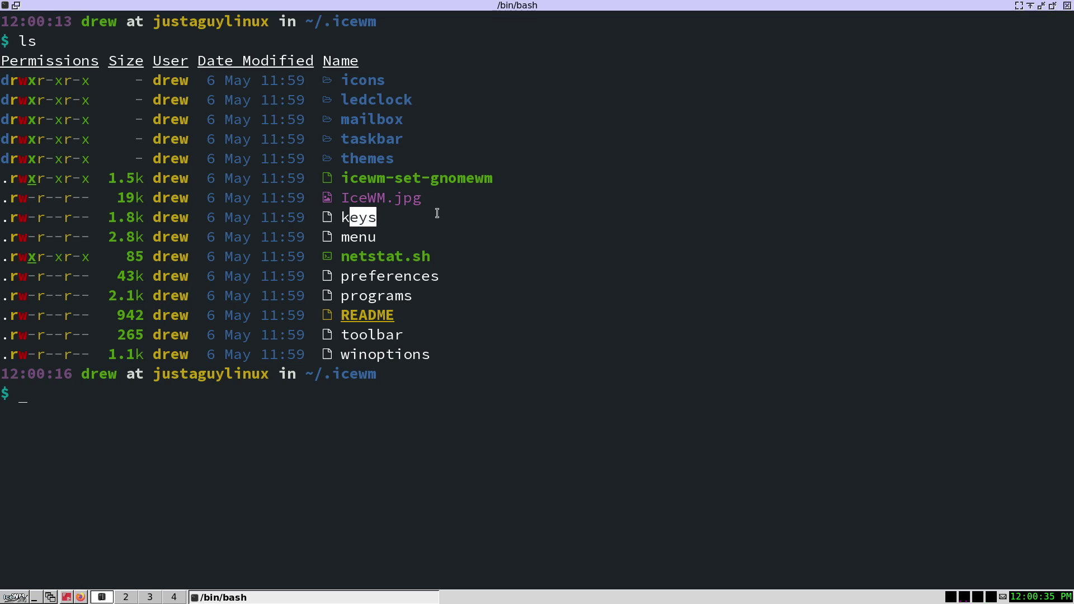
left_click_drag(414, 155, 345, 162)
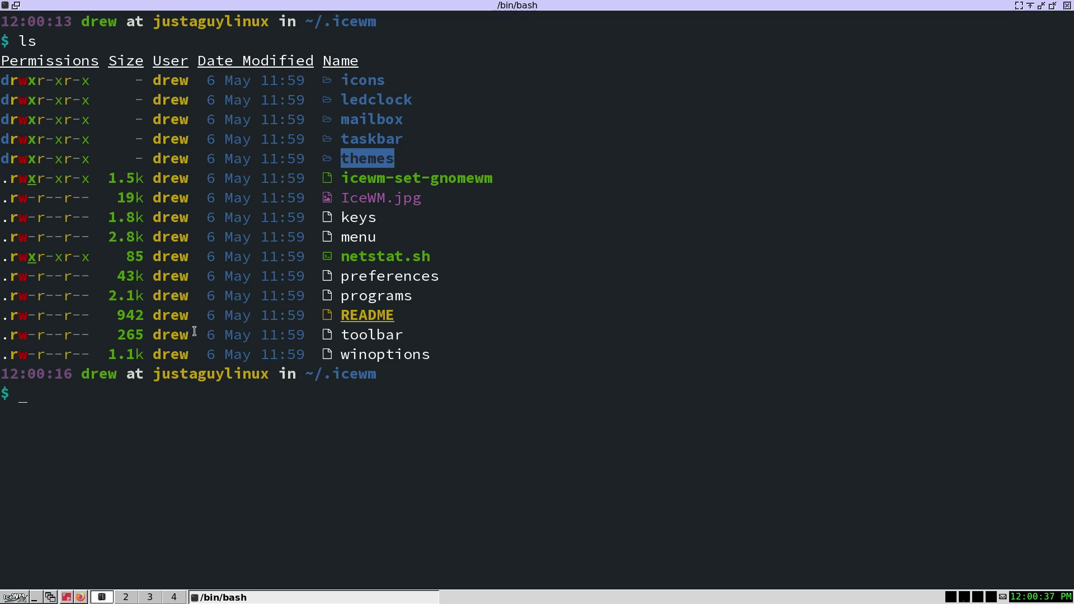
key("alt+F4")
left_click(15, 597)
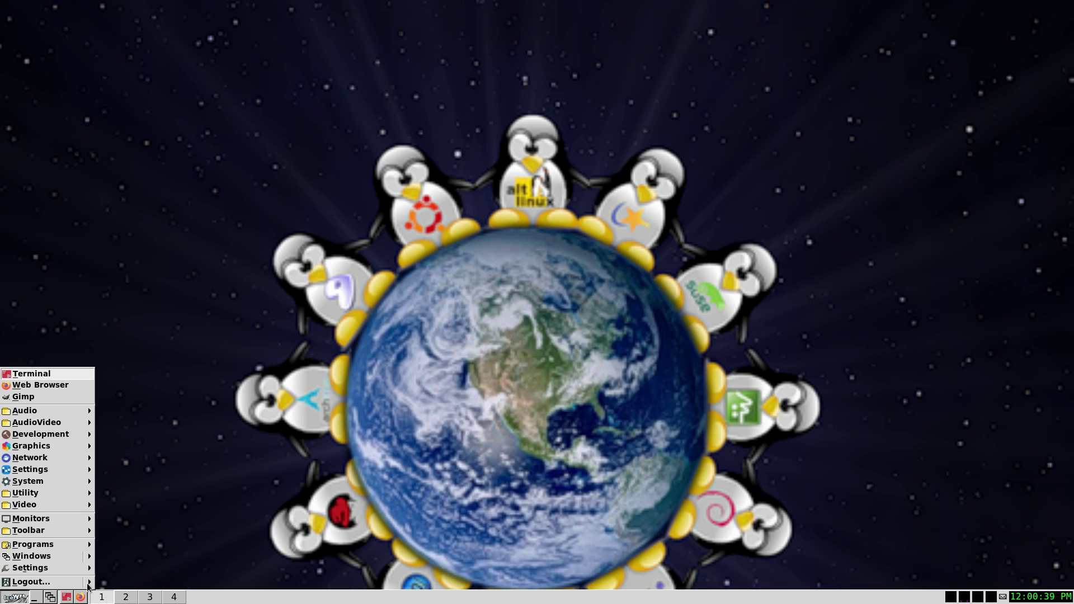
- Apply the icedesert theme from Settings > Themes
left_click(88, 569)
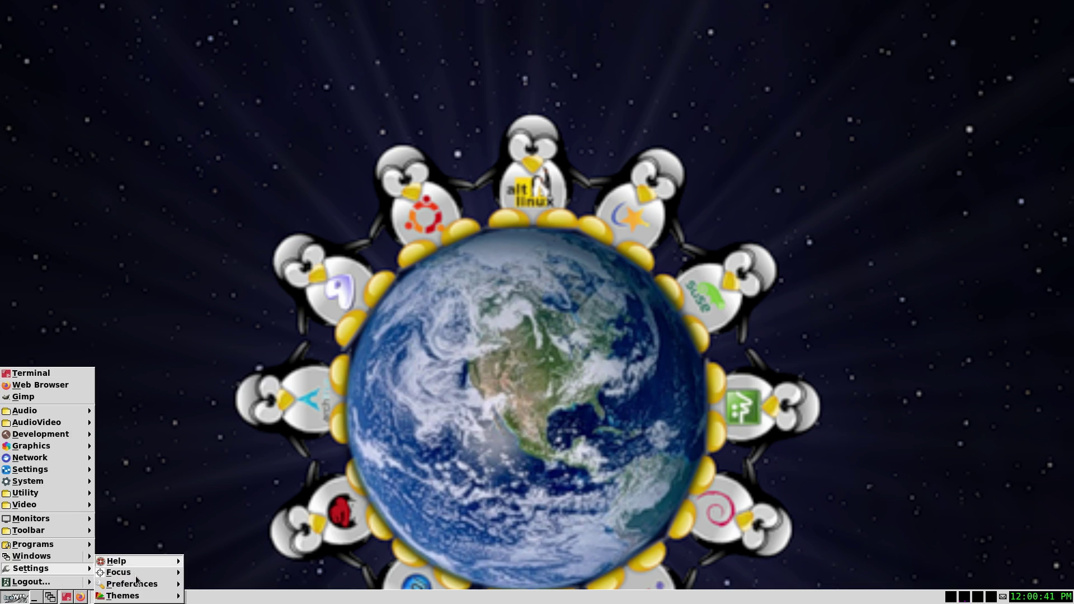
left_click(152, 598)
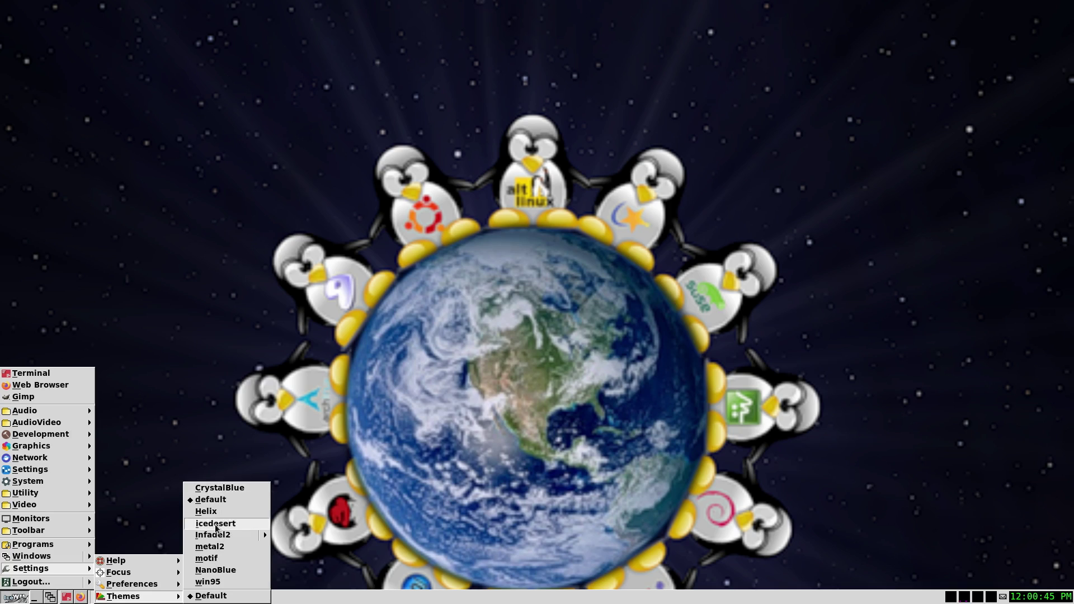
left_click(215, 523)
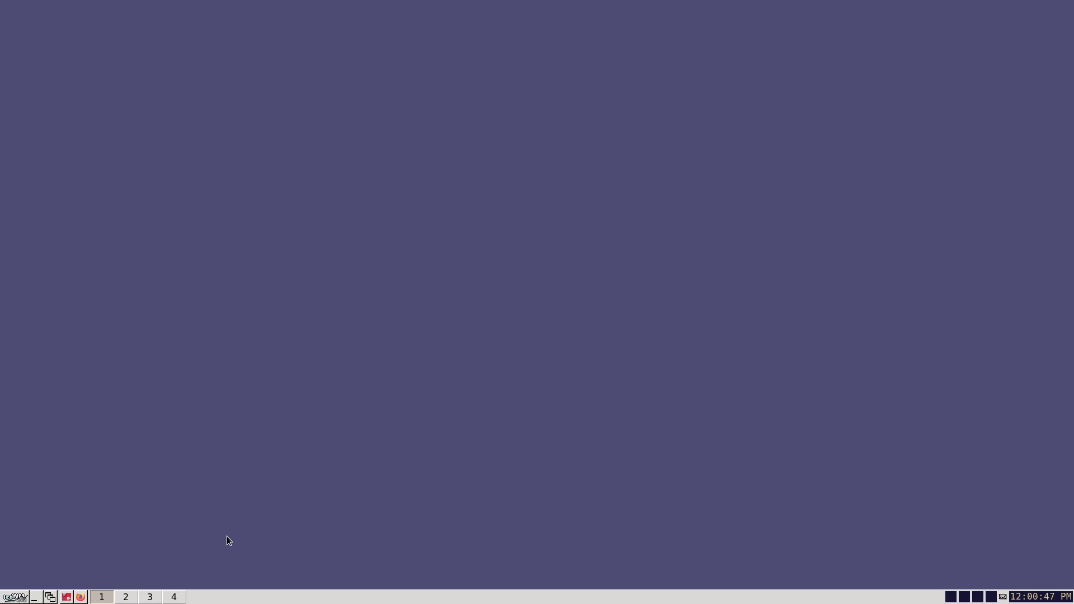
- Apply the motif theme from Settings > Themes
left_click(7, 600)
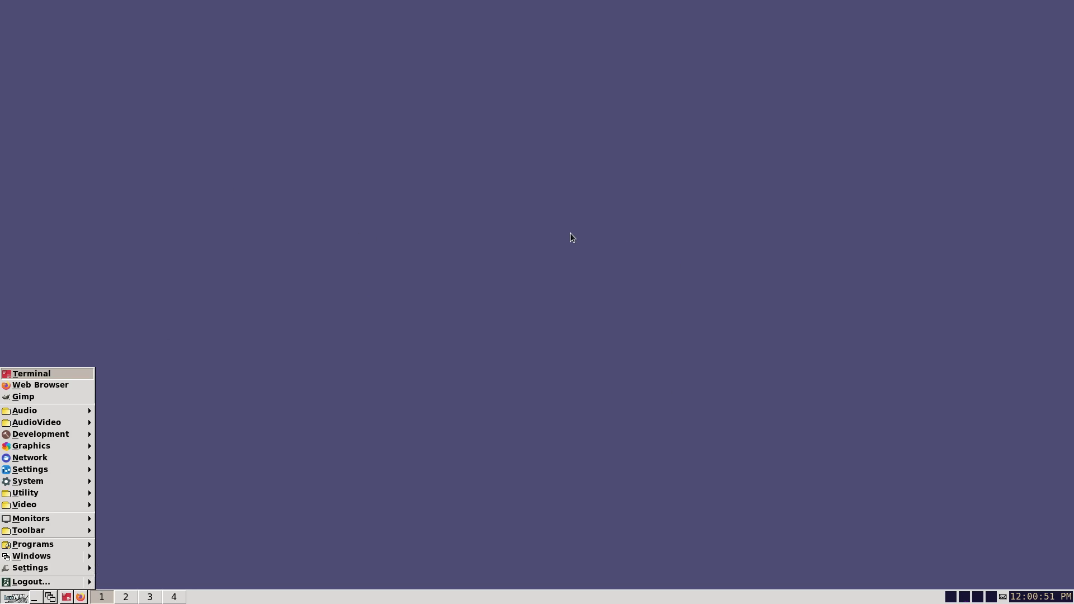
left_click(90, 570)
left_click(111, 595)
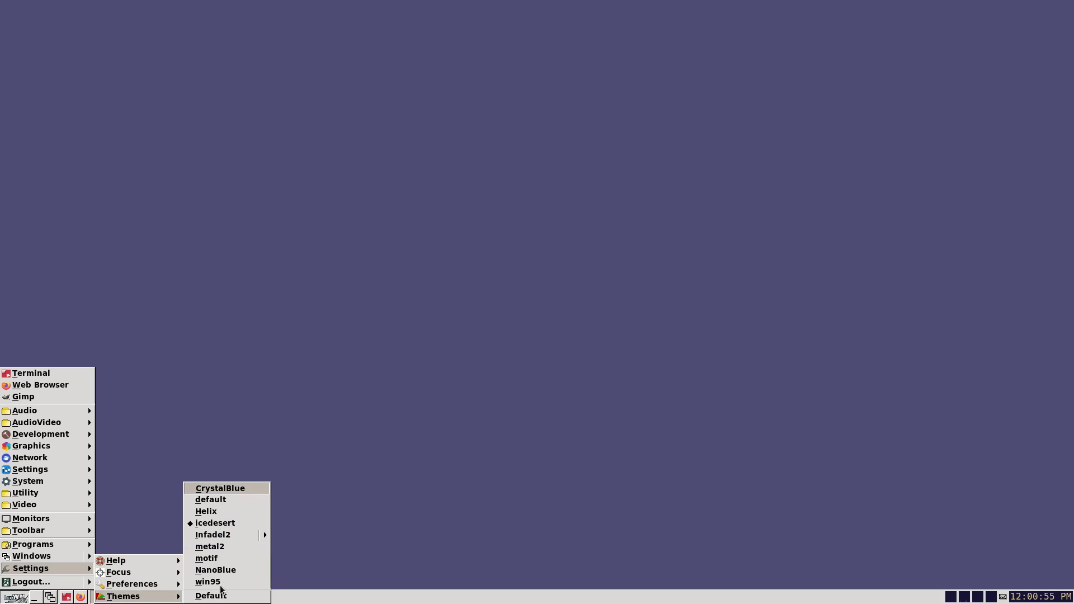
left_click(211, 560)
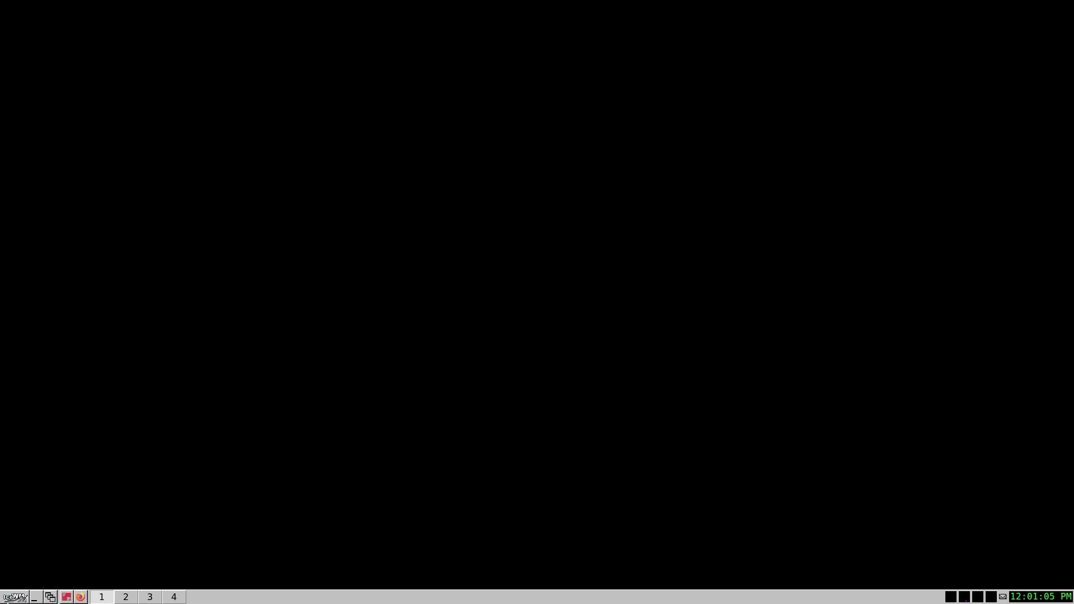
- Apply the default theme from Settings > Themes
left_click(12, 597)
mouse_move(90, 584)
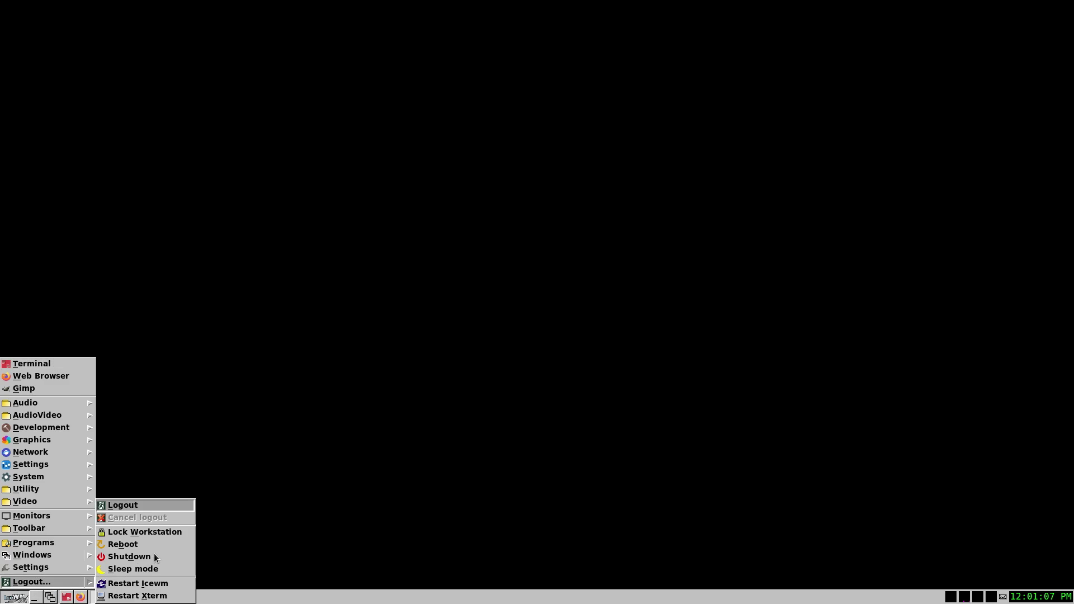
mouse_move(54, 567)
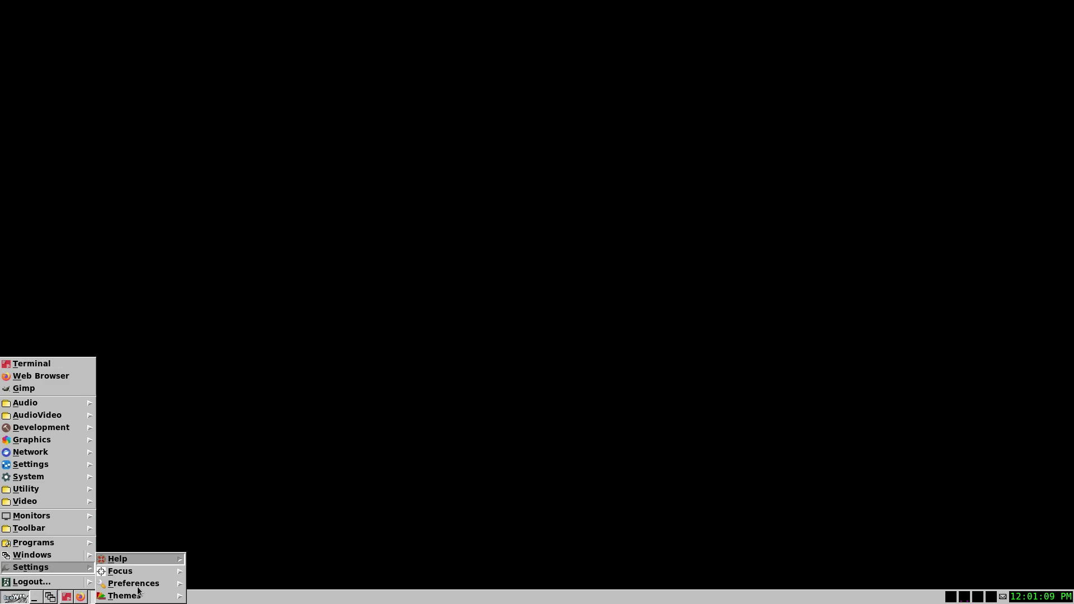
mouse_move(137, 594)
left_click(225, 497)
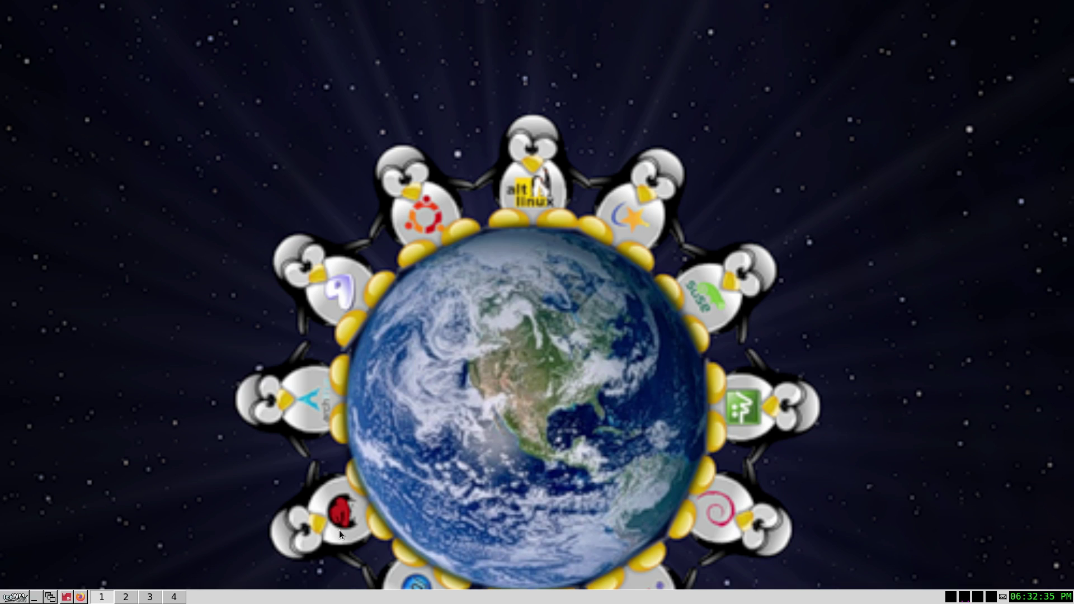
- Open and close an XTerm, cycle workspaces 2, 3, 4 back to 1, and open the application menu
left_click(65, 598)
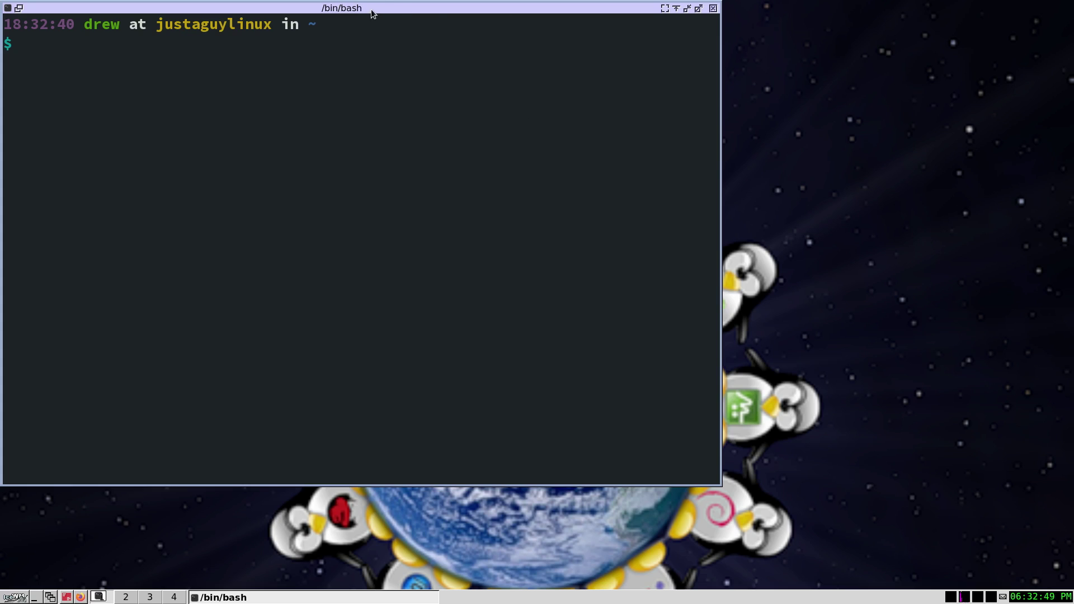
key("alt+F4")
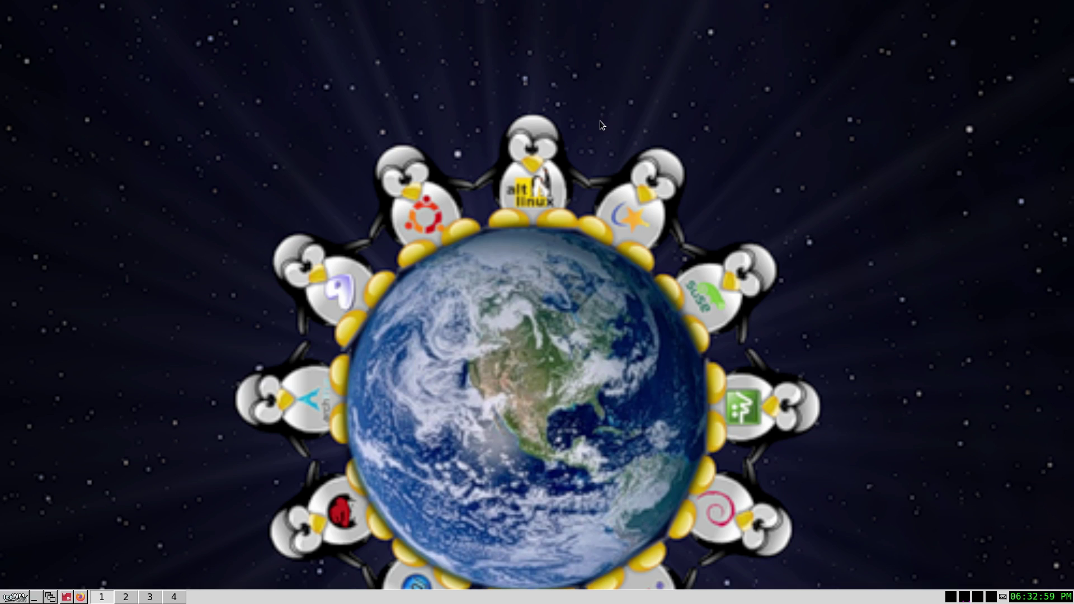
left_click(134, 597)
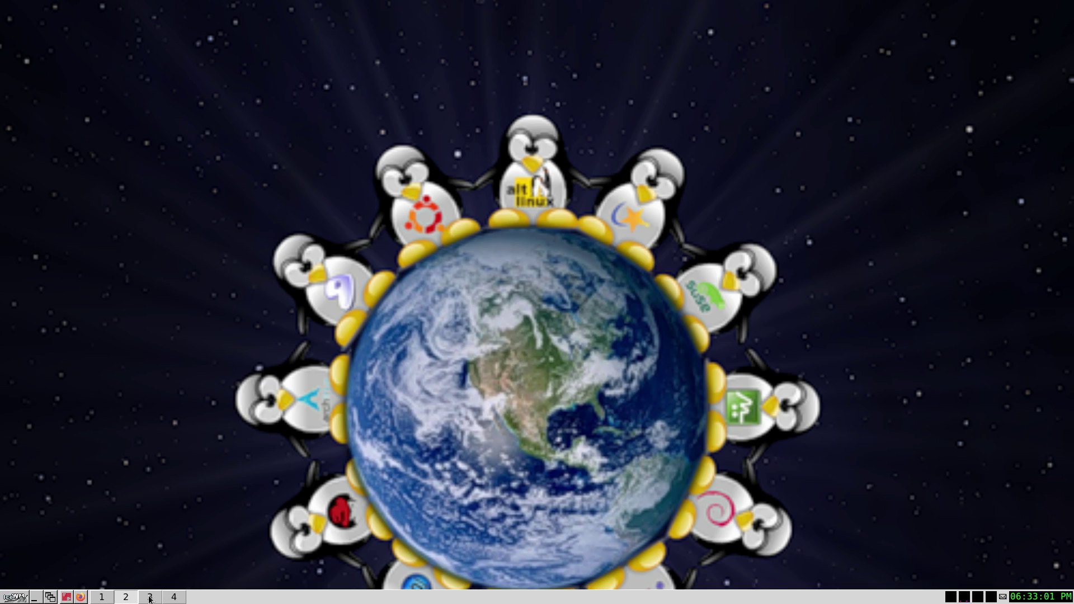
left_click(150, 598)
left_click(178, 597)
left_click(106, 597)
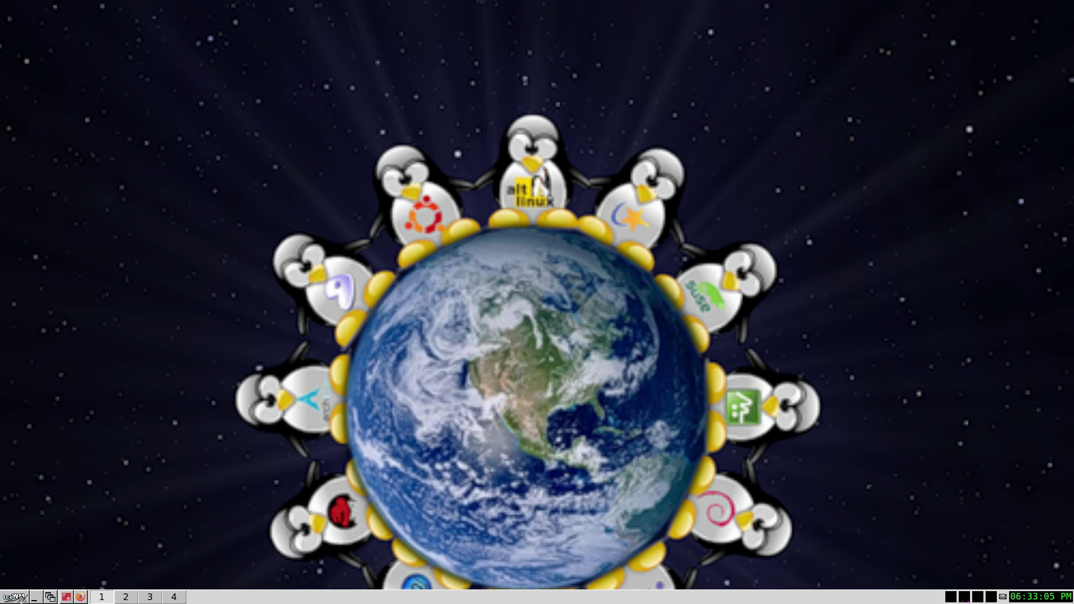
left_click(12, 597)
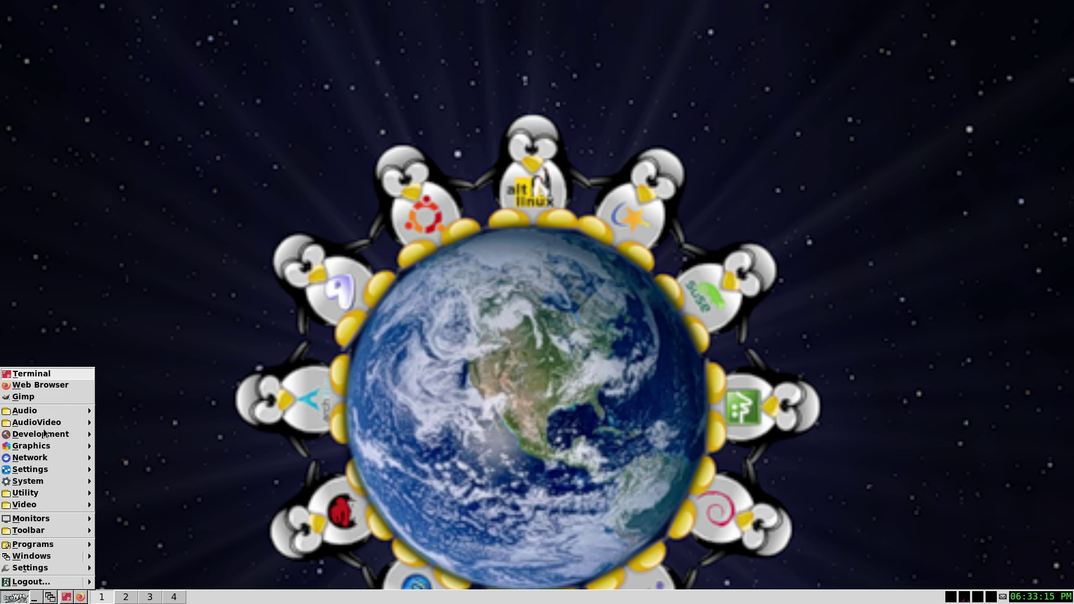
- Browse the menu's Development > IDE, Video and Programs categories, then close the menu
mouse_move(56, 435)
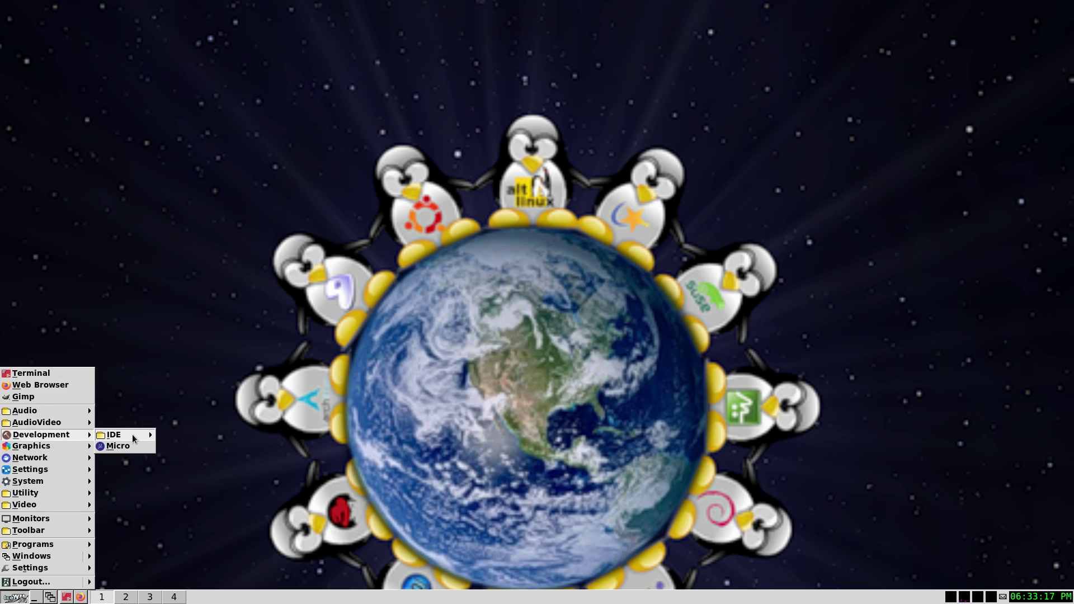
mouse_move(135, 436)
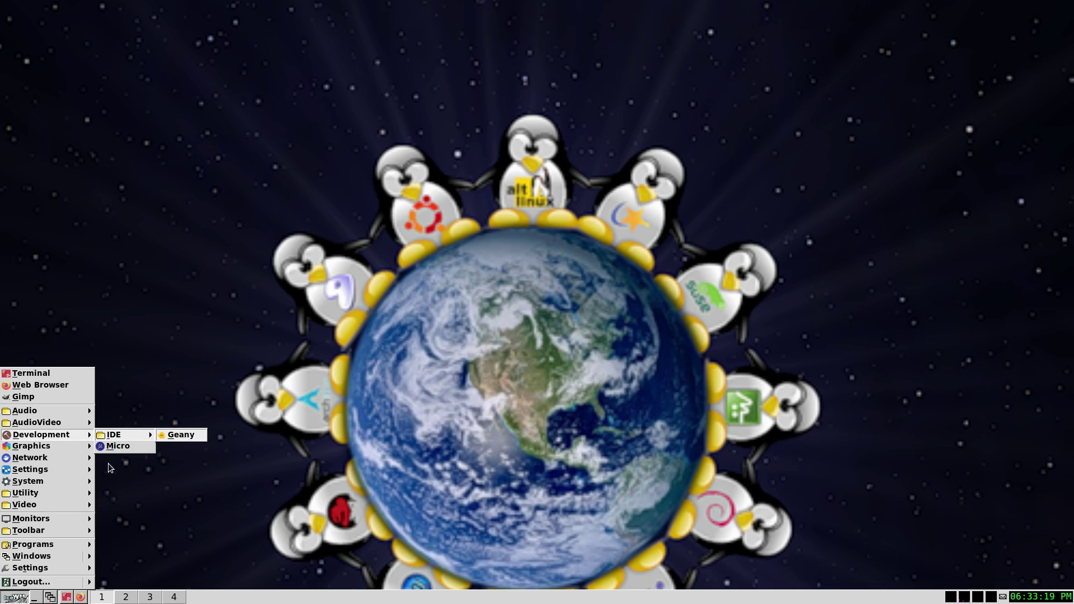
mouse_move(38, 475)
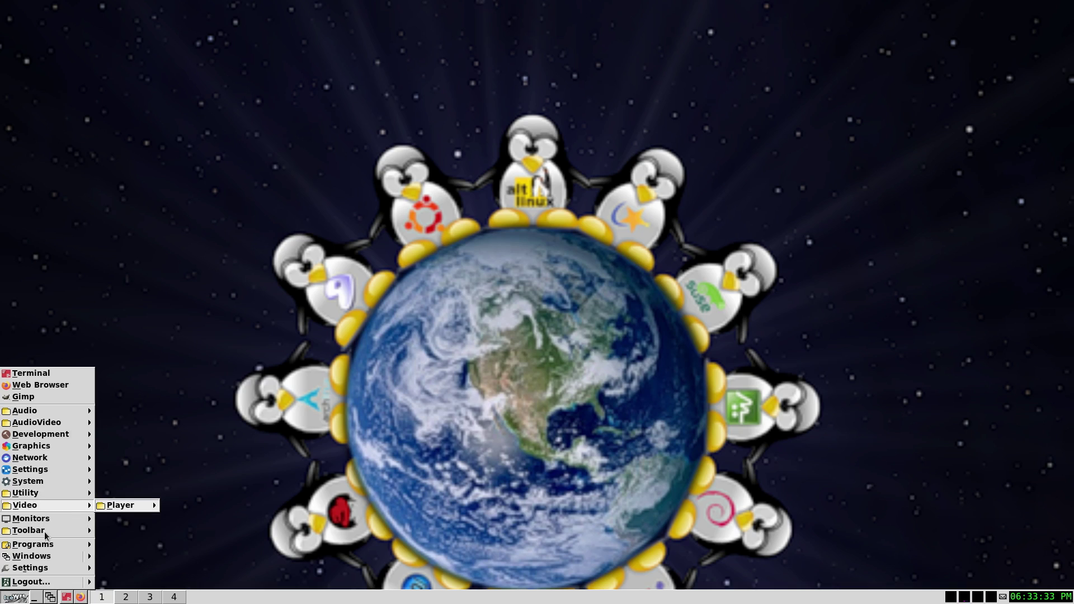
mouse_move(79, 544)
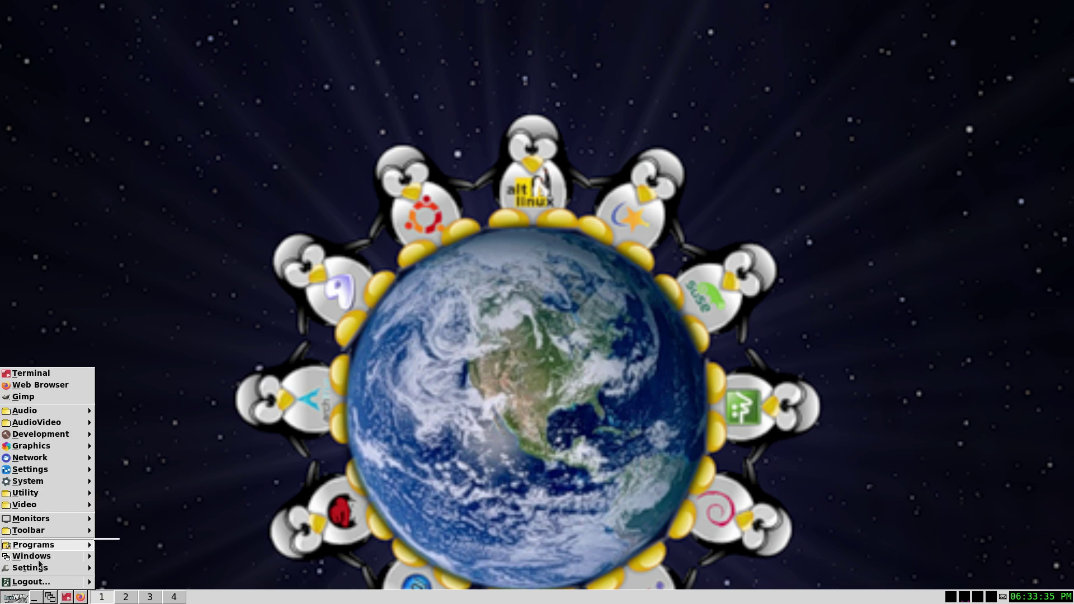
left_click(246, 444)
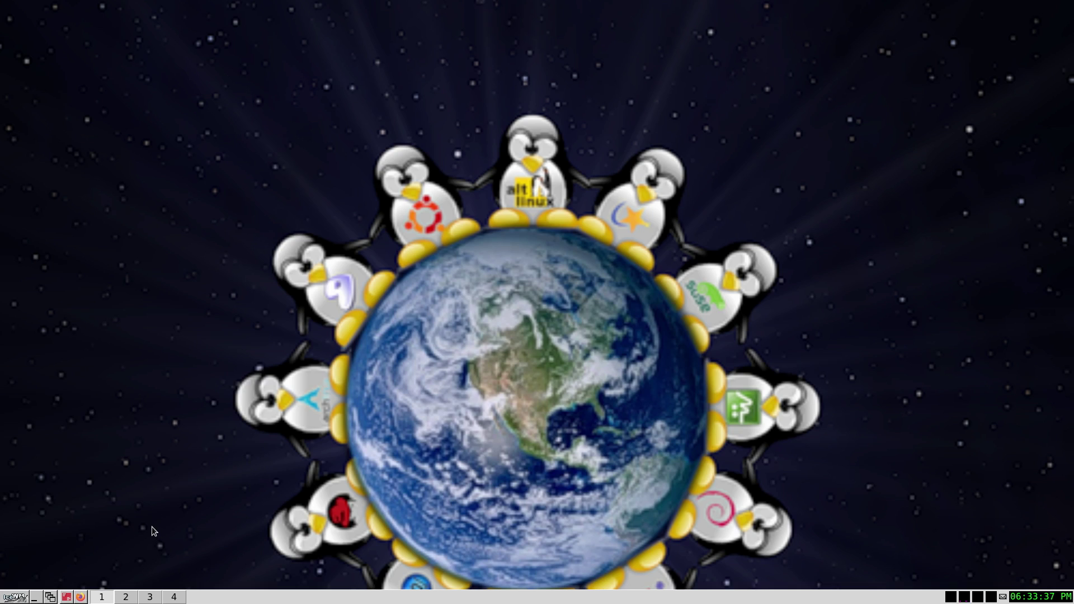
- Reopen the menu, view Audio > Mixer, then close the menu
left_click(8, 598)
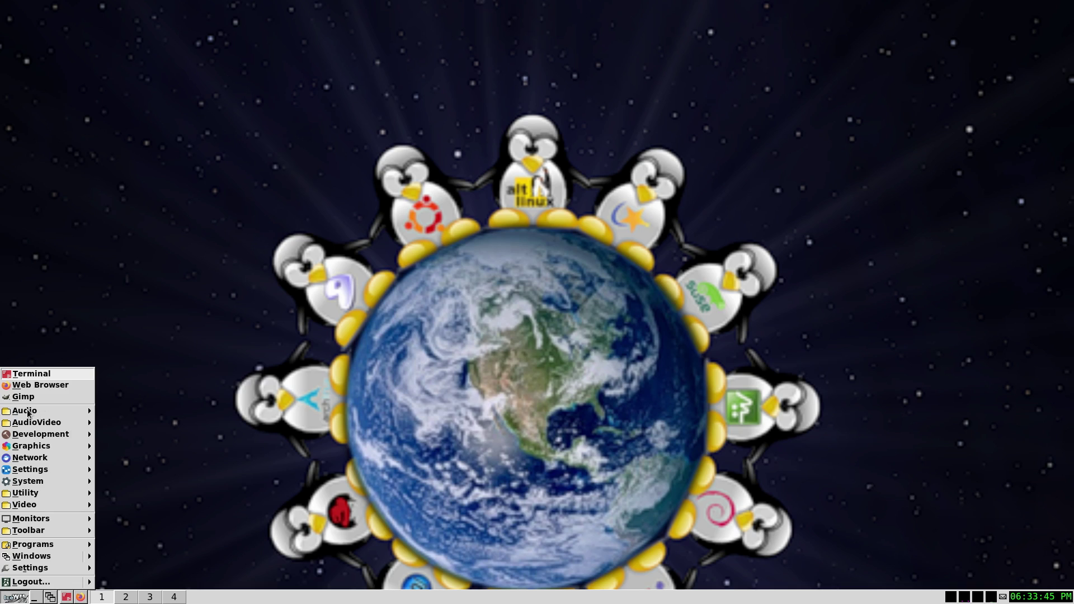
left_click(43, 416)
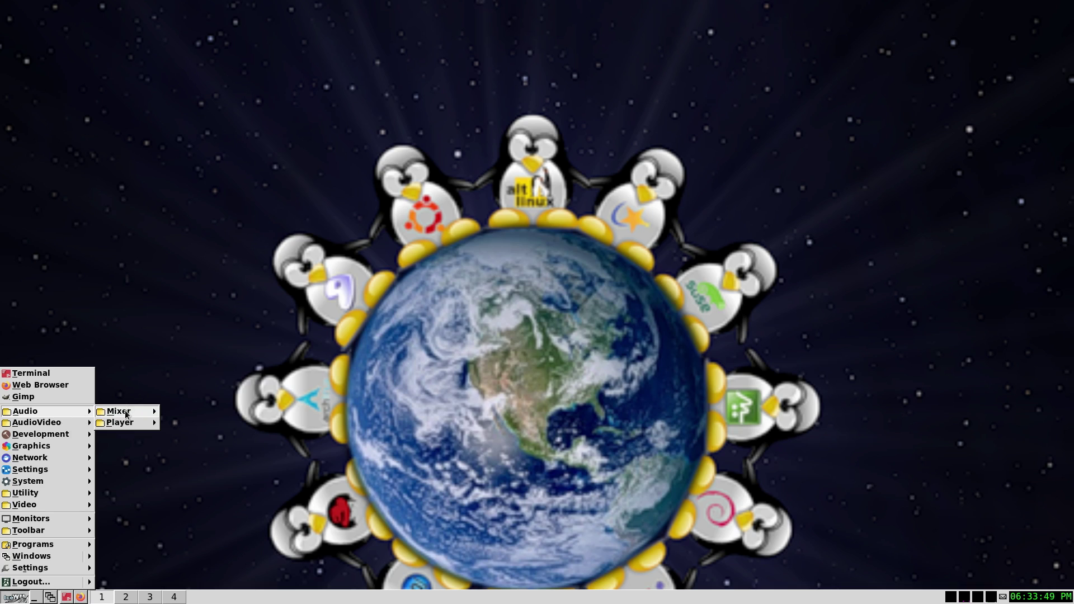
mouse_move(127, 415)
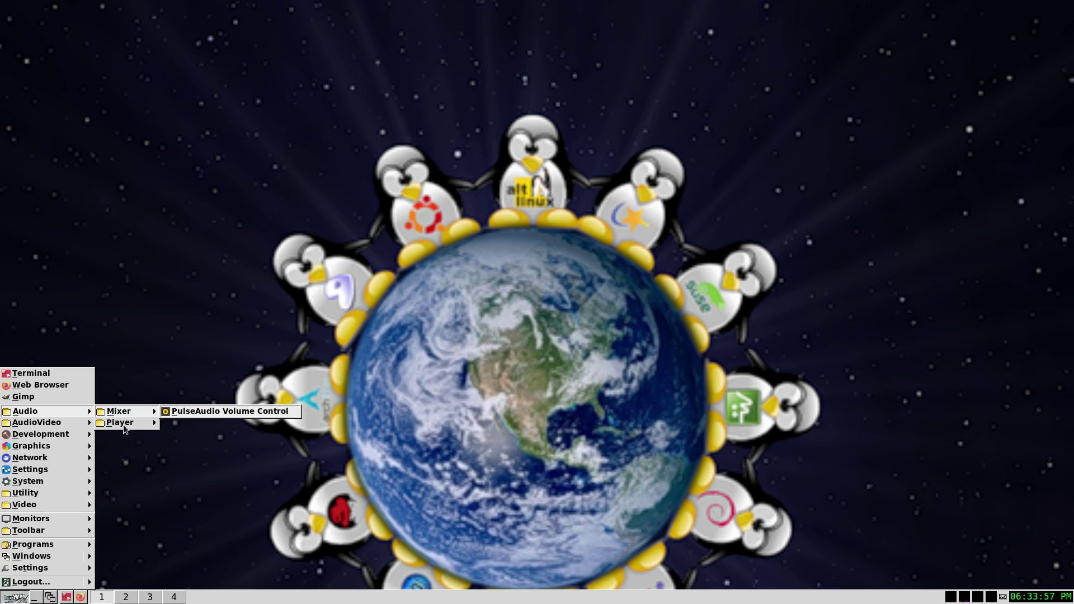
left_click(444, 371)
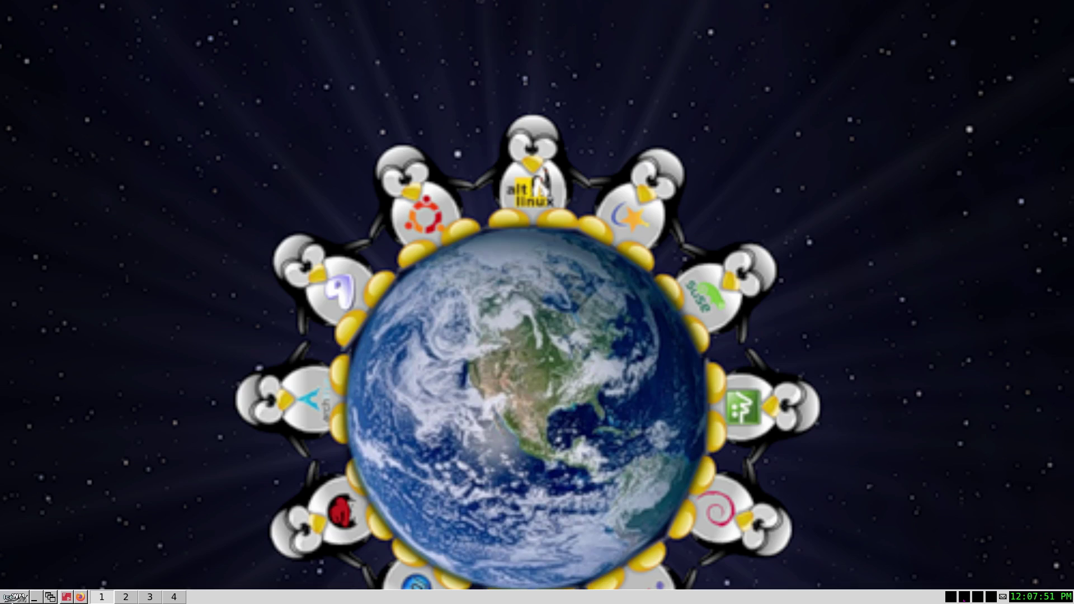
- Launch Tilix from System > TerminalEmulator in the application menu
left_click(12, 598)
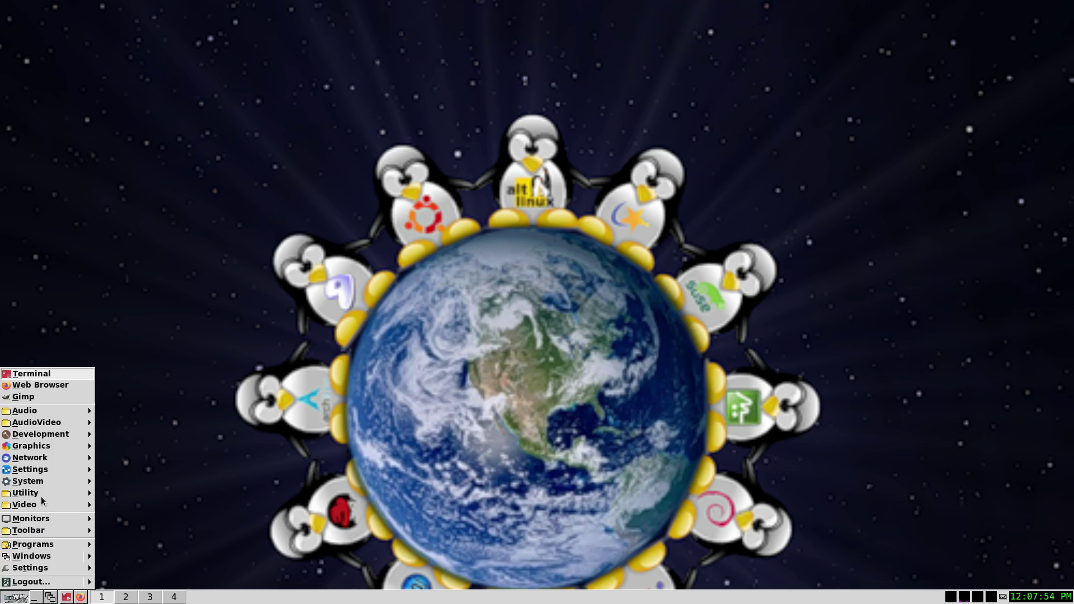
mouse_move(48, 484)
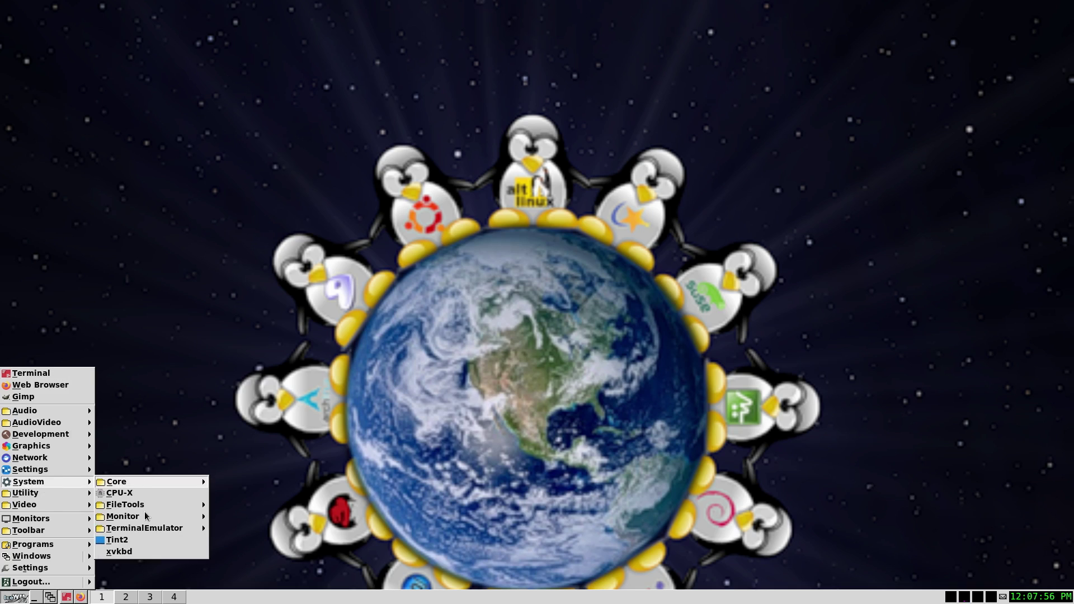
mouse_move(150, 528)
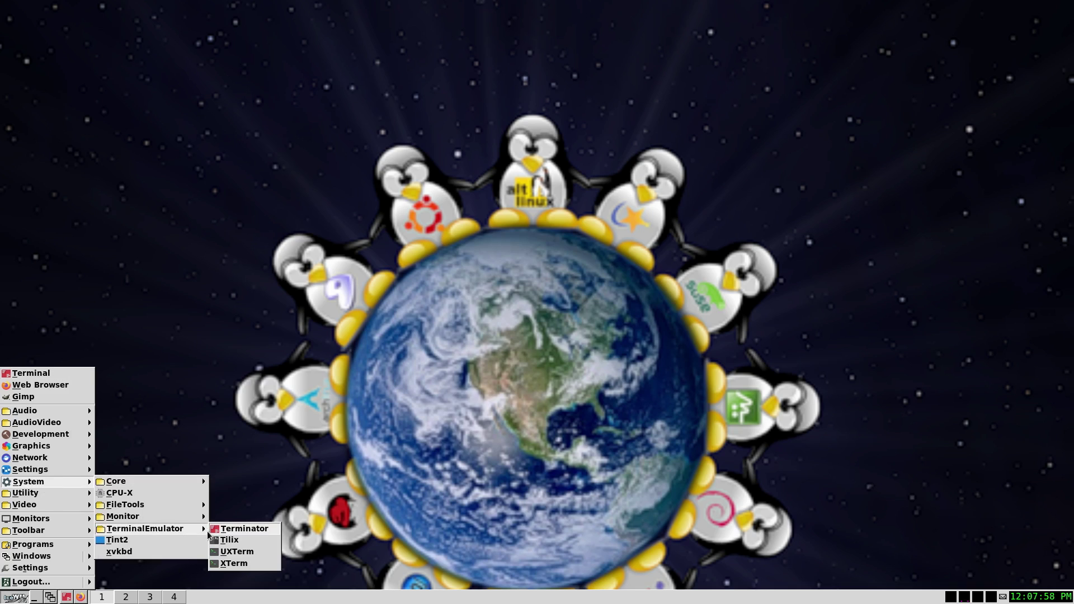
left_click(237, 541)
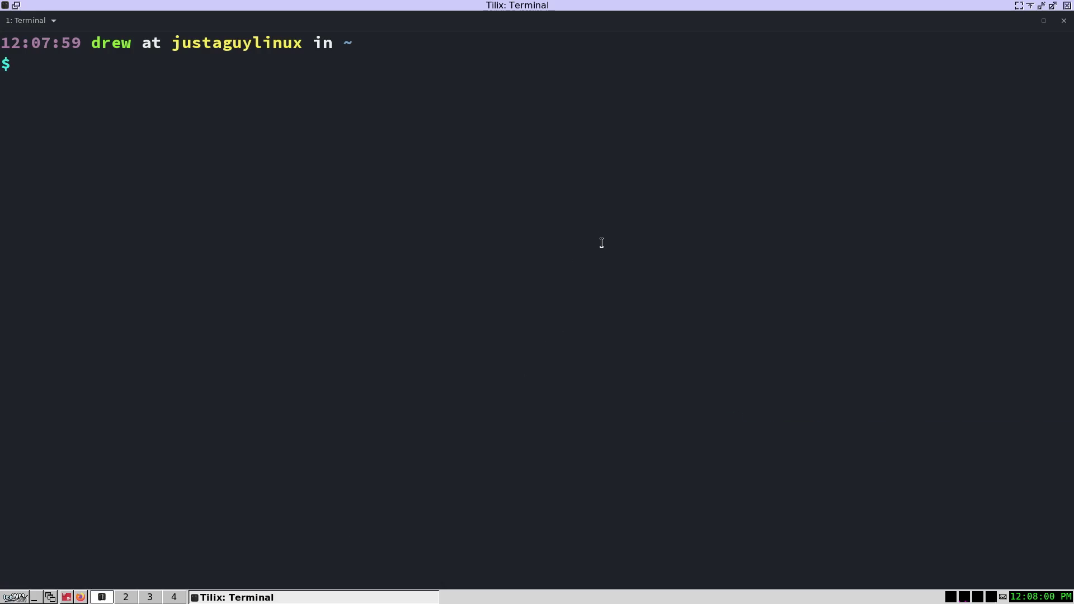
- Change into ~/.icewm and open the menu file with 'micro menu'
type("cd .ice")
key("Tab")
key("Return")
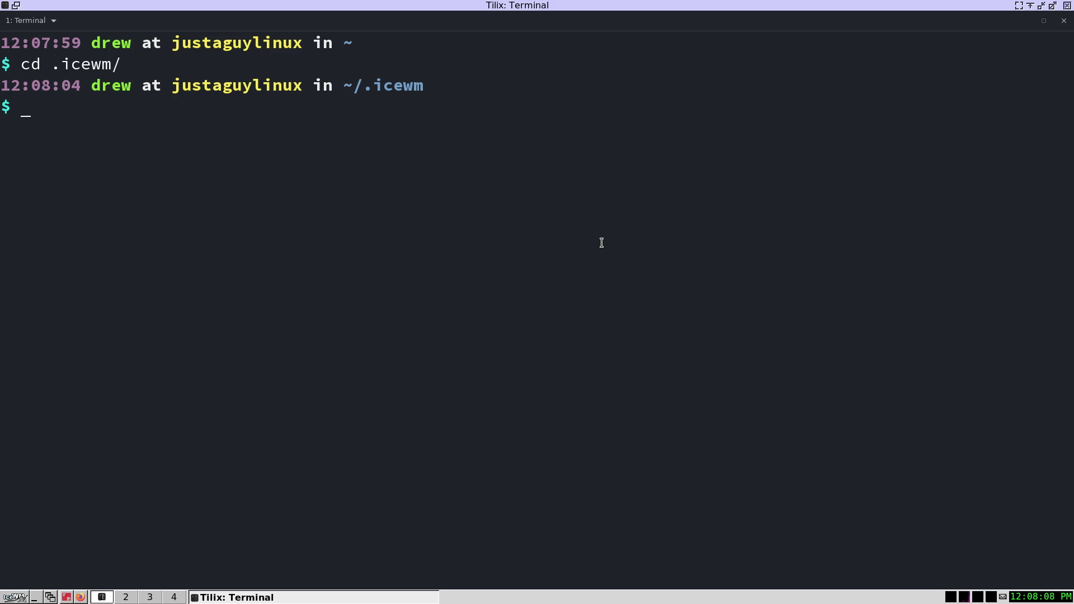
type("micro men")
type("u'")
key("BackSpace")
key("Return")
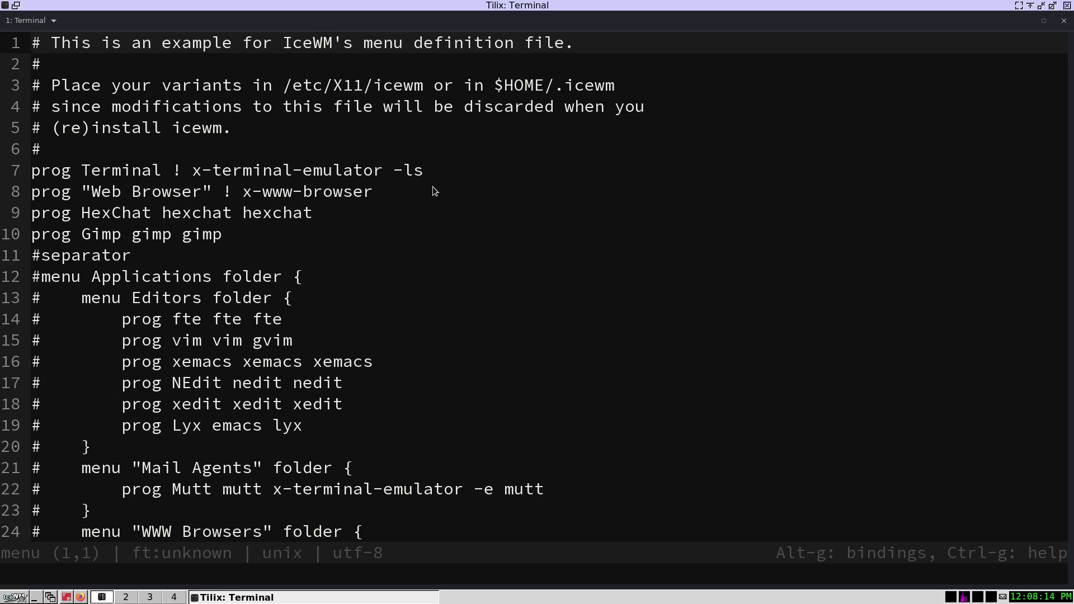
- Compare the menu file's HexChat and Terminal lines against the live application menu
left_click_drag(341, 213, 31, 215)
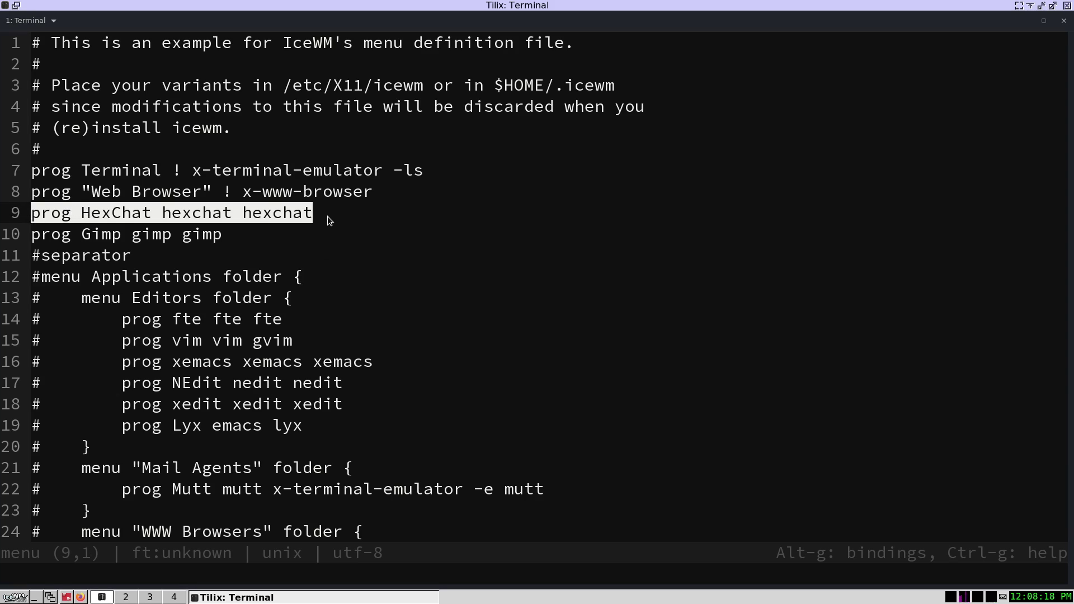
left_click(2, 592)
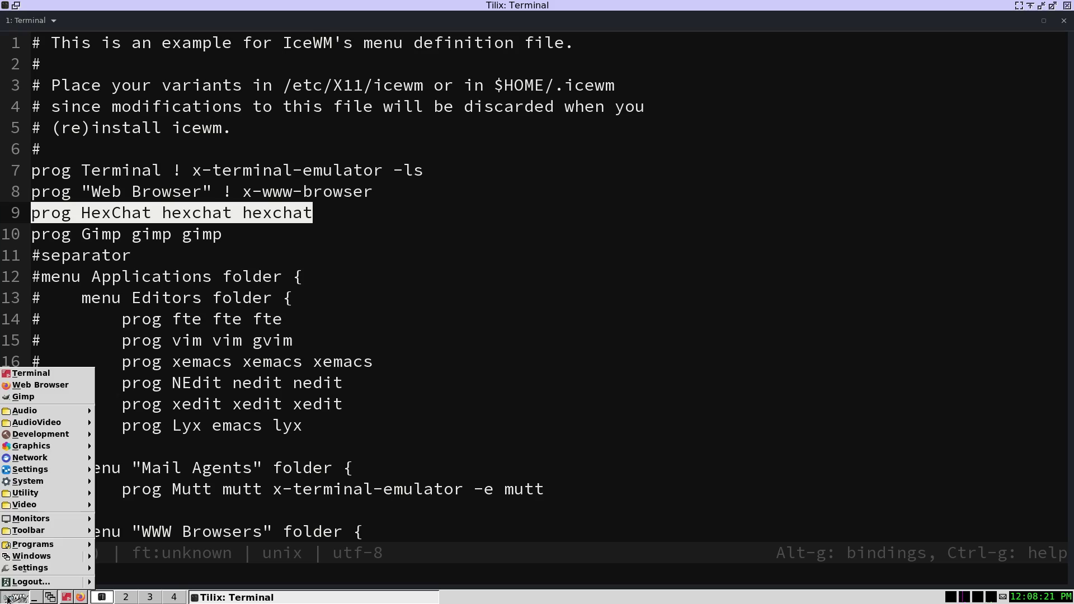
left_click(313, 269)
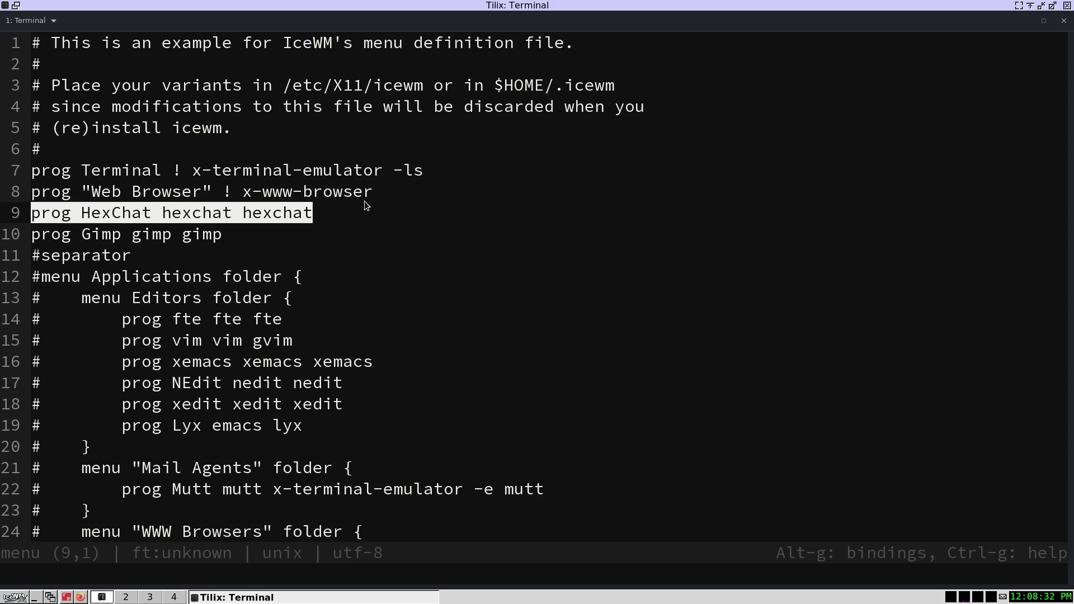
left_click_drag(434, 171, 172, 171)
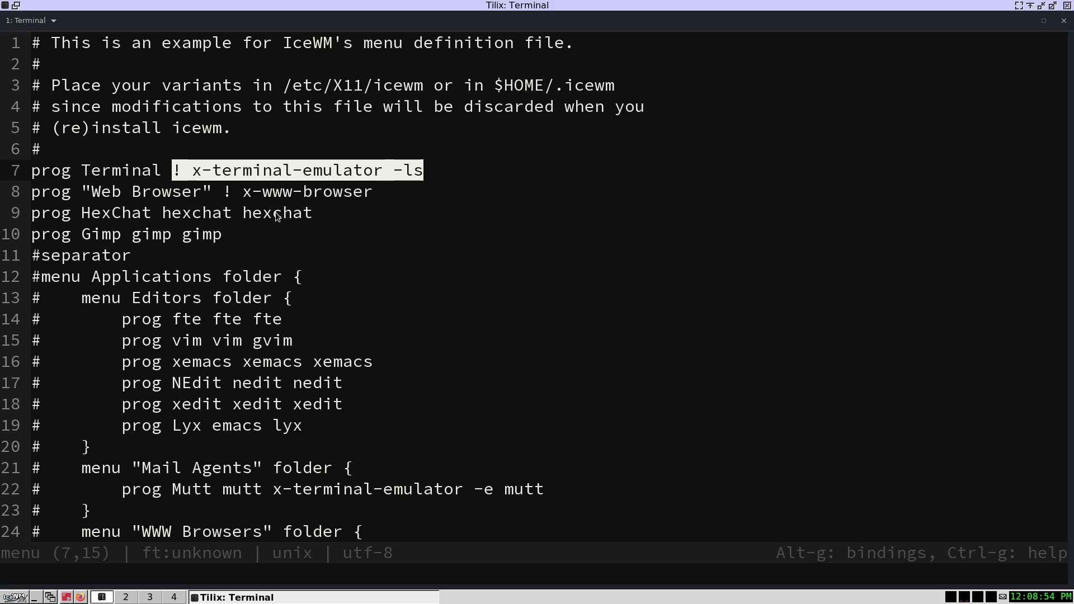
- Change the Terminal command to 'tilix tilix' and the Web Browser command to 'firefox-esr firefox-esr'
left_click(468, 168)
left_click_drag(468, 168, 174, 169)
type("t")
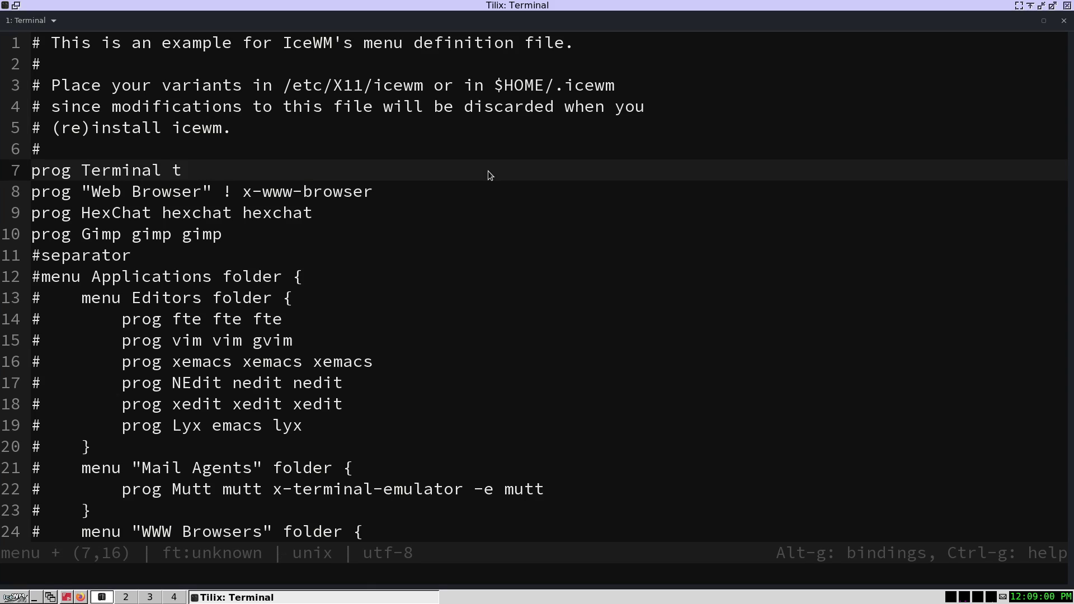
type("ilix tilix")
left_click_drag(395, 199, 223, 192)
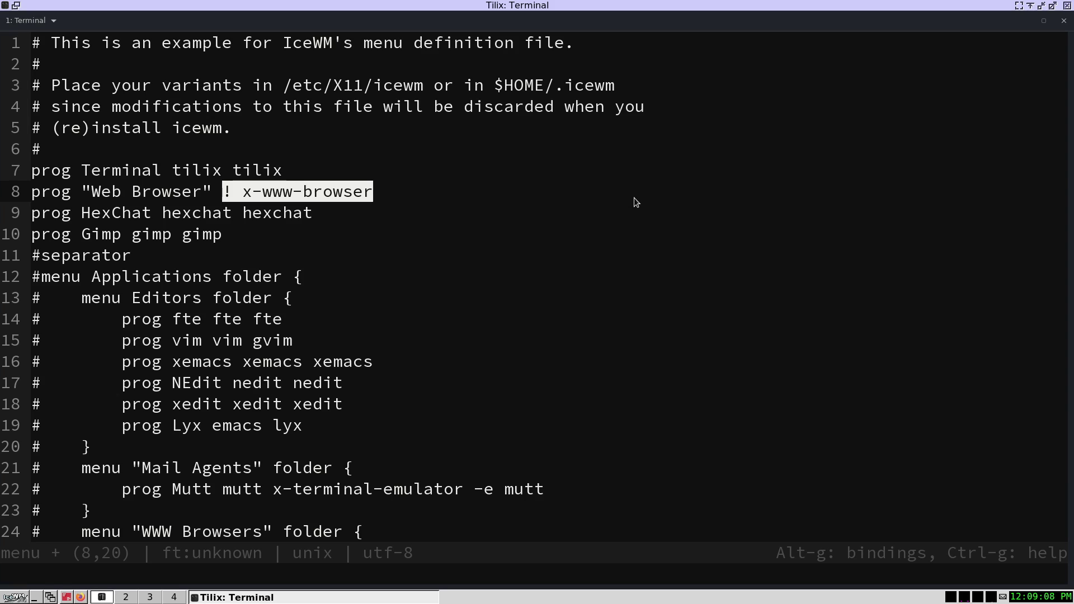
type("firefox")
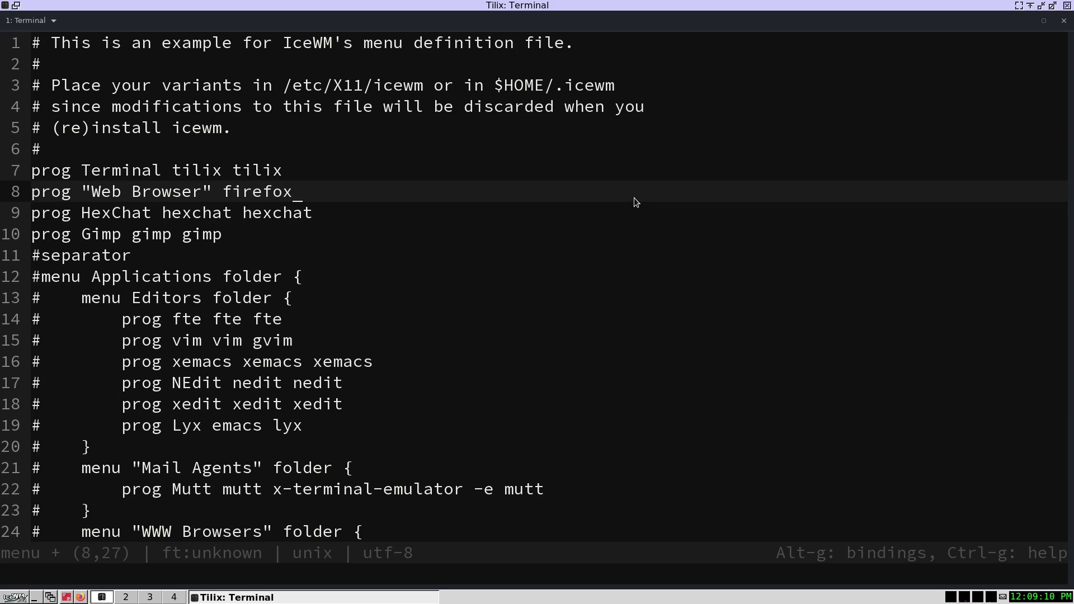
type("-esr firefox-esr")
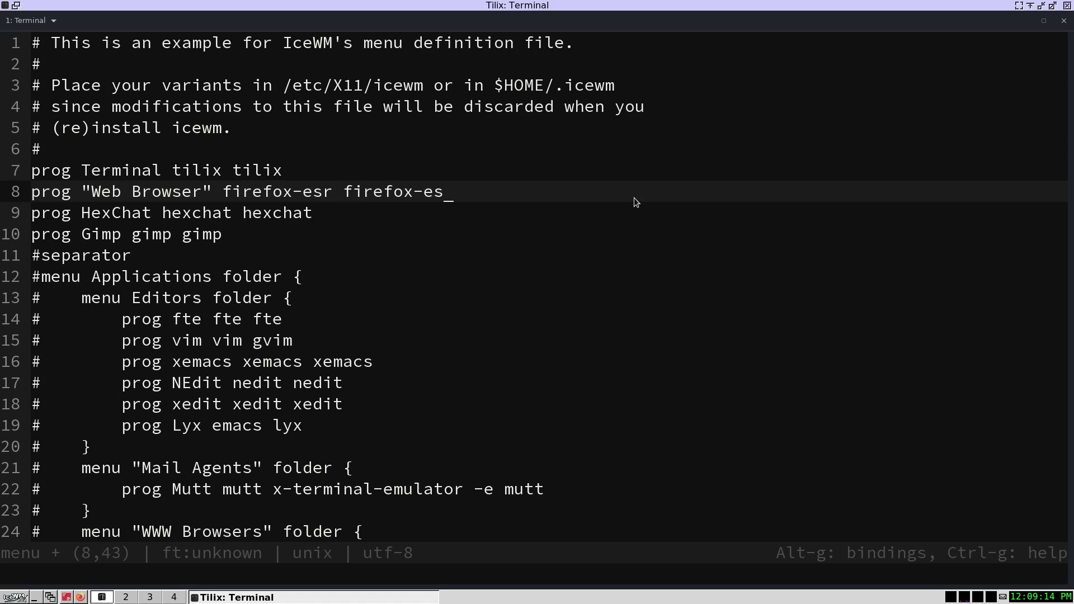
- Replace the HexChat entry with 'Thunar' running 'thunar thunar'
double_click(115, 214)
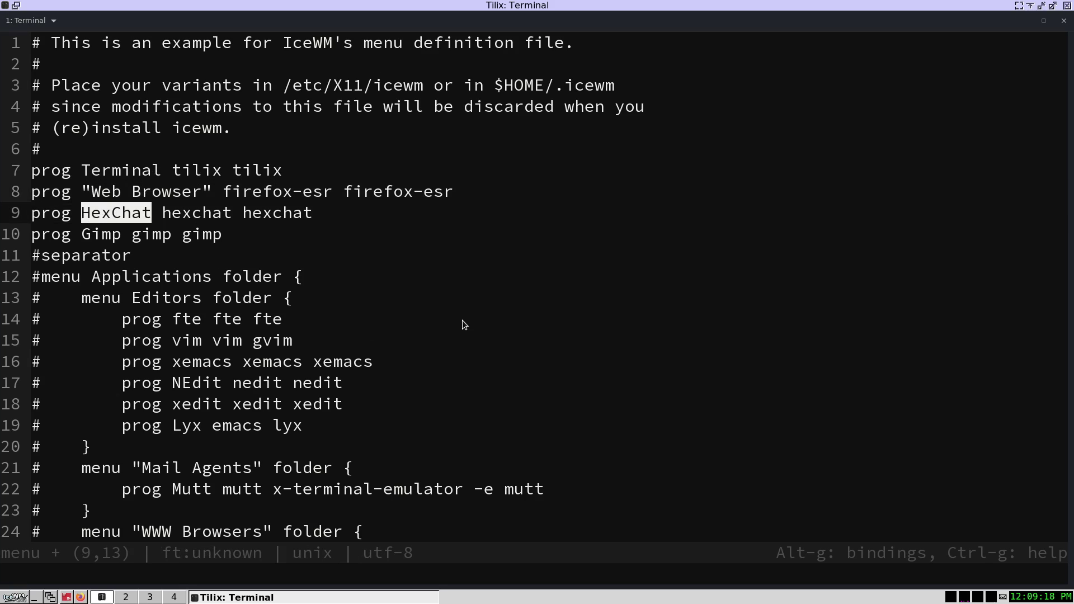
type("Thunar")
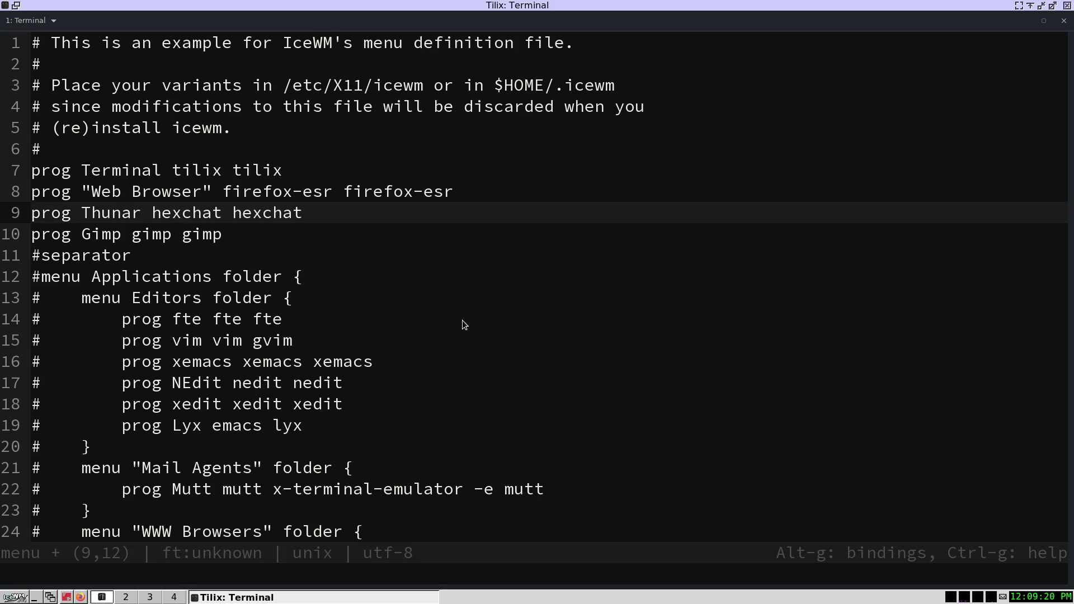
key("Right")
key("shift+Right")
key("shift+Right")
key("shift+Right")
key("shift+Right")
key("shift+Right")
key("shift+Right")
key("shift+Right")
key("shift+Right")
key("shift+Right")
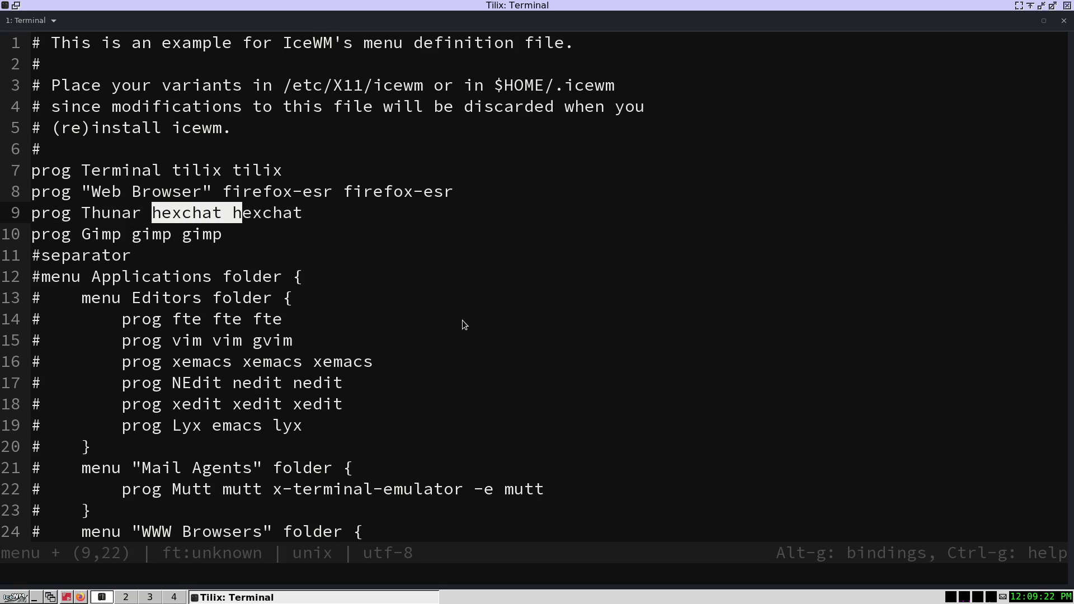
key("shift+Right")
key("shift+Right")
key("shift+Right")
key("shift+Right")
key("shift+Right")
key("shift+Right")
type("thu")
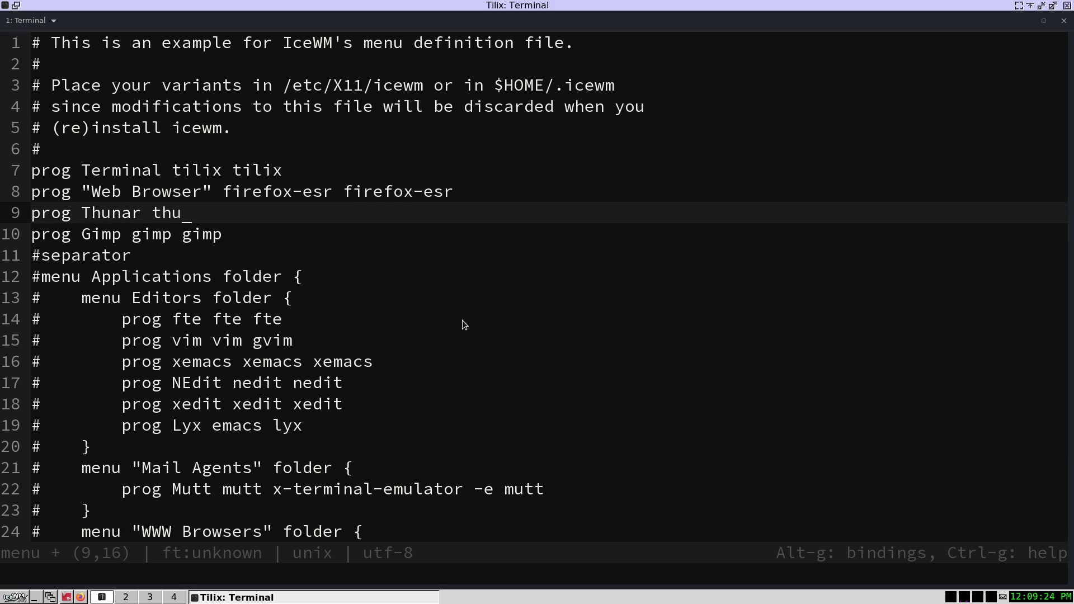
type("nar thunar")
- Add a 'prog Geany geany geany' line below Thunar and save the menu file
key("Return")
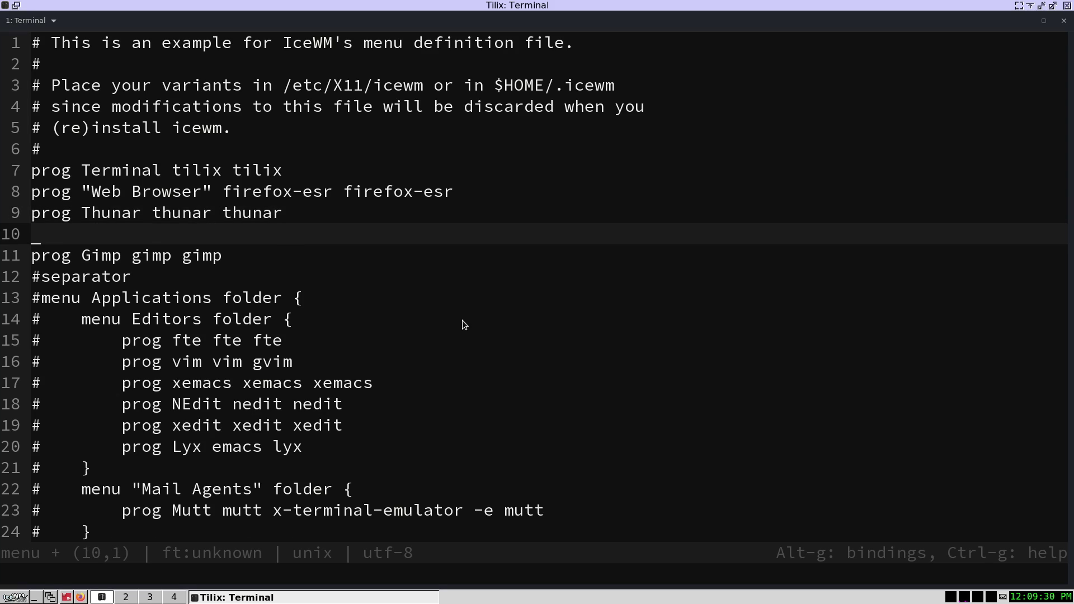
type("prog Geany  gean")
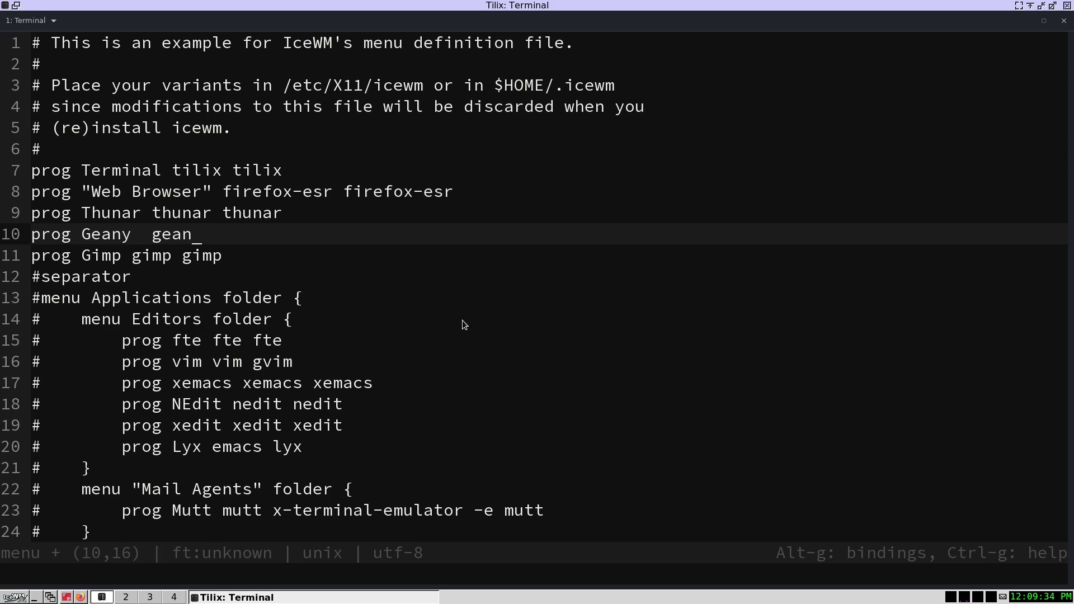
type("y geany")
key("ctrl+s")
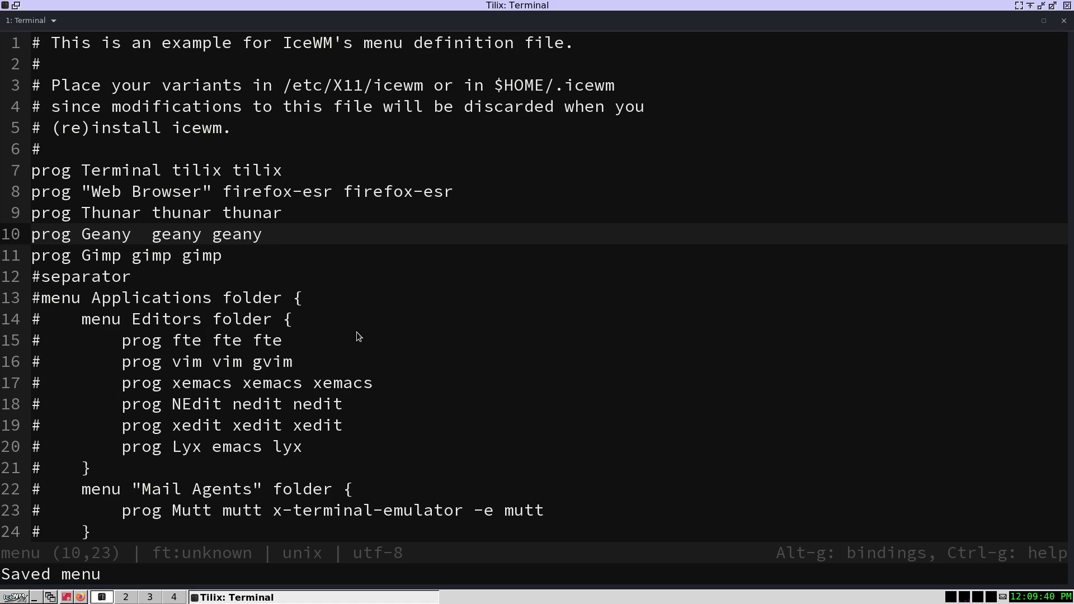
- Scroll to the menu file's Toolbar entry on line 92 and bring up the IceWM start menu
scroll(337, 364, "down", 4)
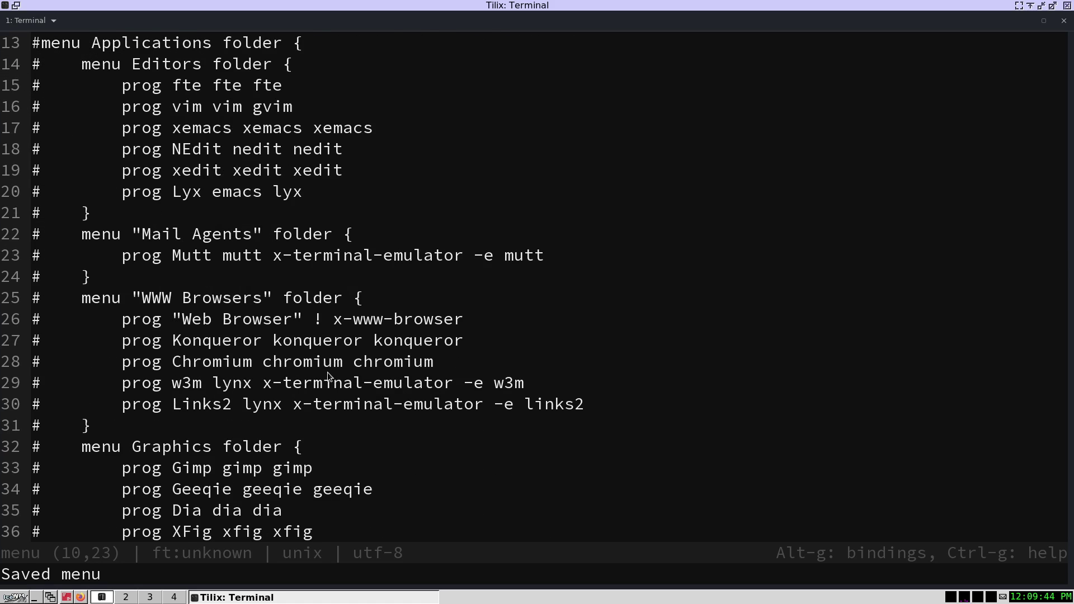
scroll(328, 374, "down", 5)
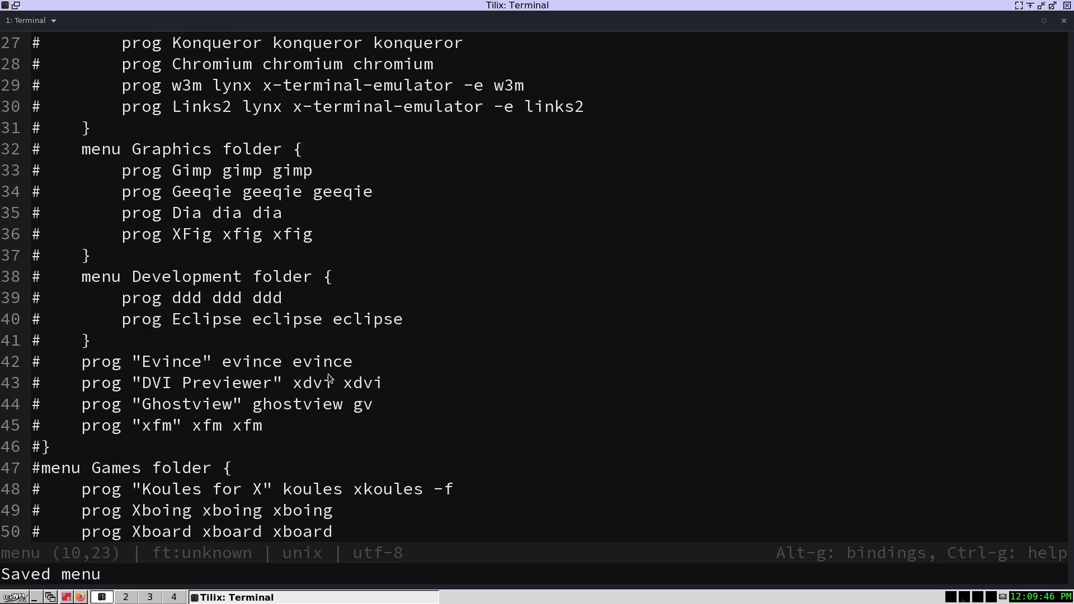
scroll(328, 375, "down", 3)
scroll(166, 448, "down", 2)
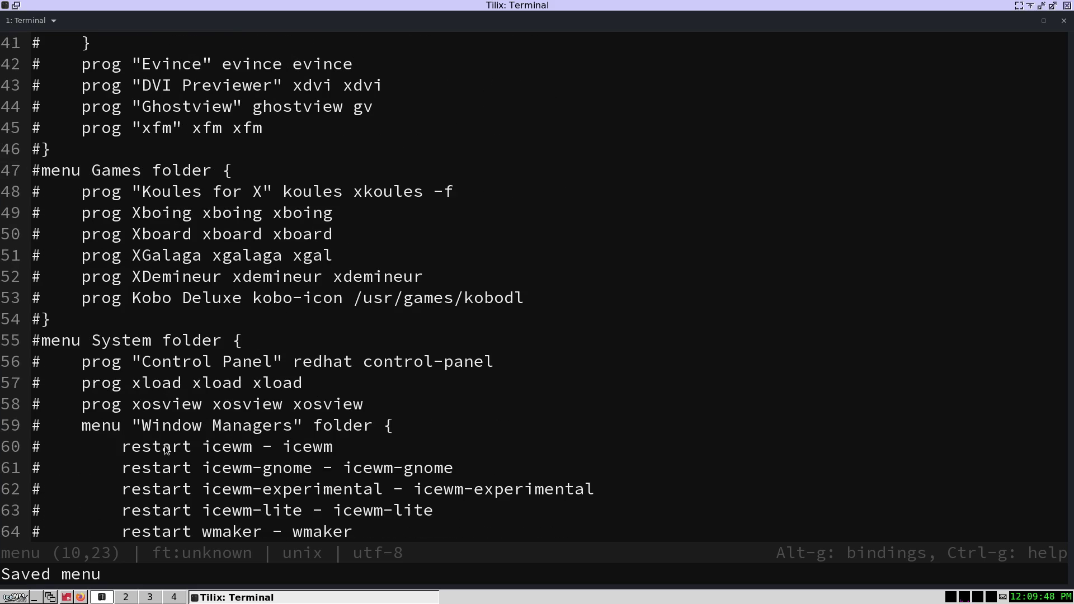
scroll(167, 449, "down", 3)
scroll(166, 449, "down", 7)
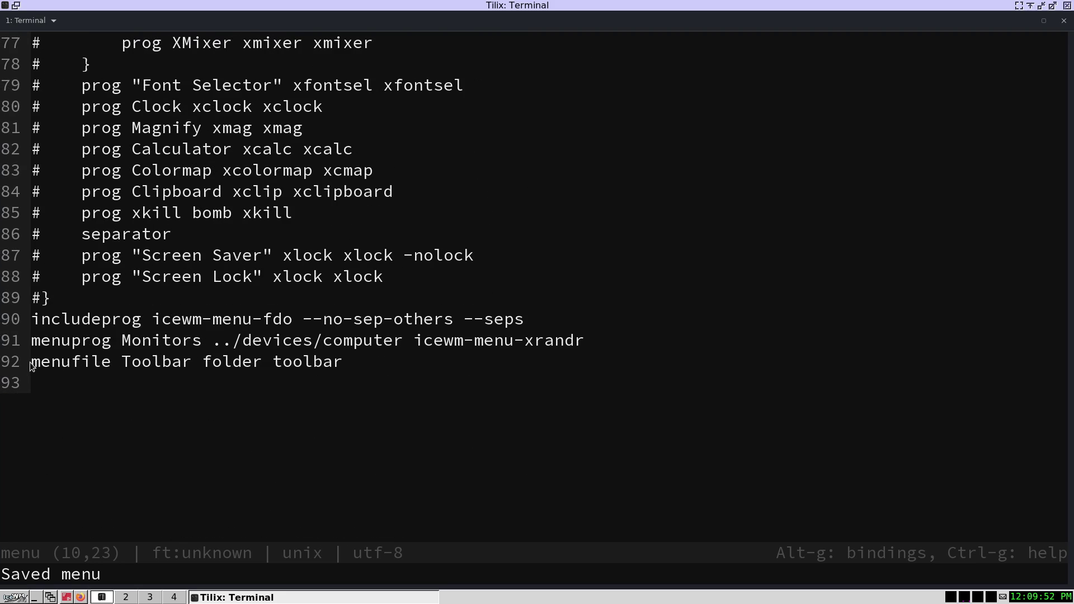
left_click_drag(30, 365, 188, 367)
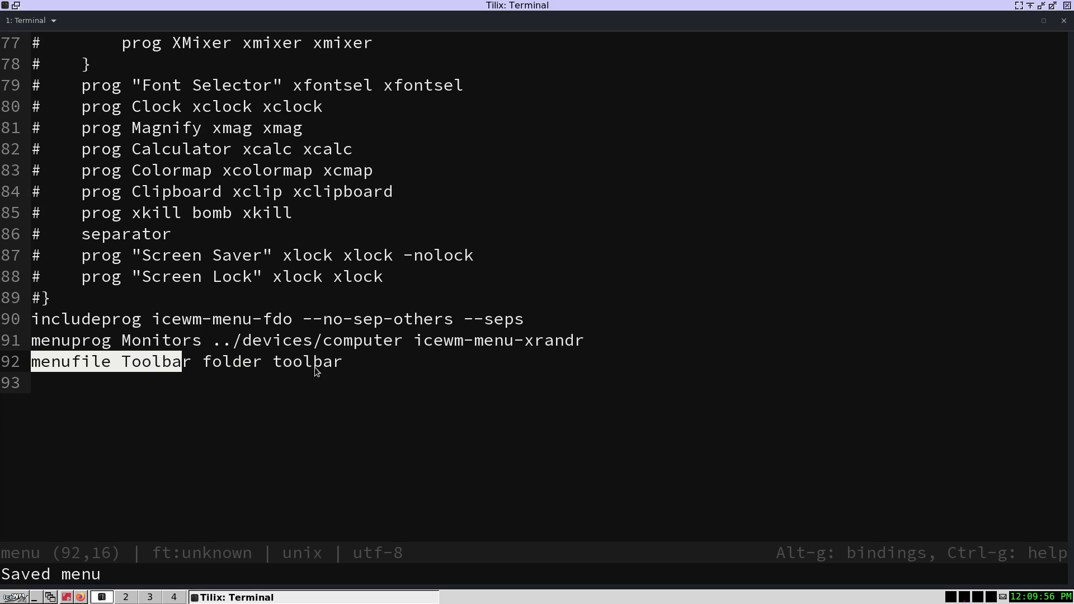
left_click(15, 597)
- Check the start menu's Toolbar submenu (XTerm, WWW), then dismiss the menu
mouse_move(47, 531)
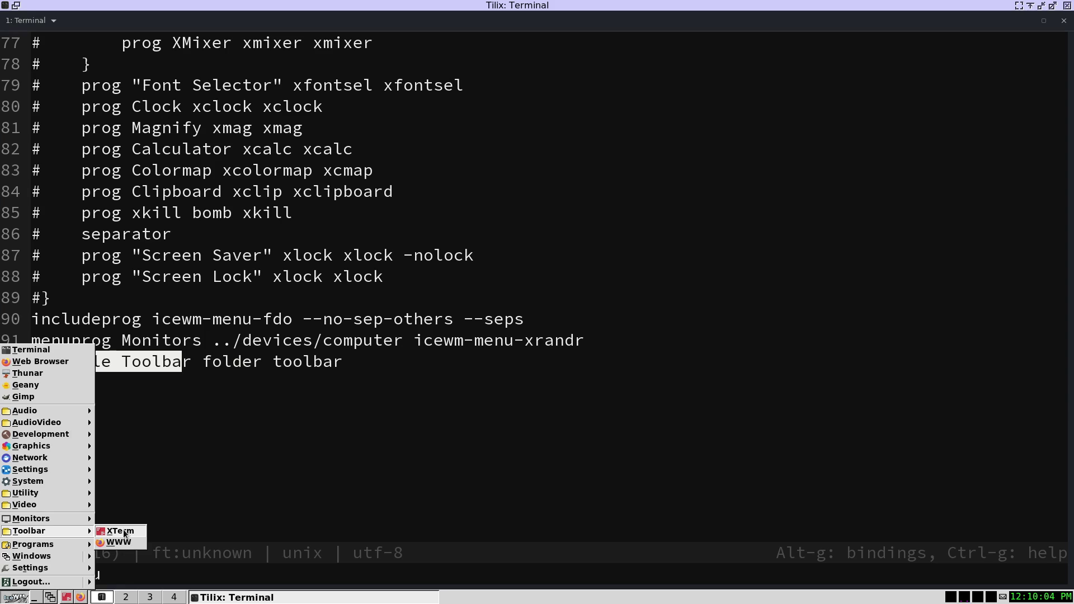
left_click(391, 585)
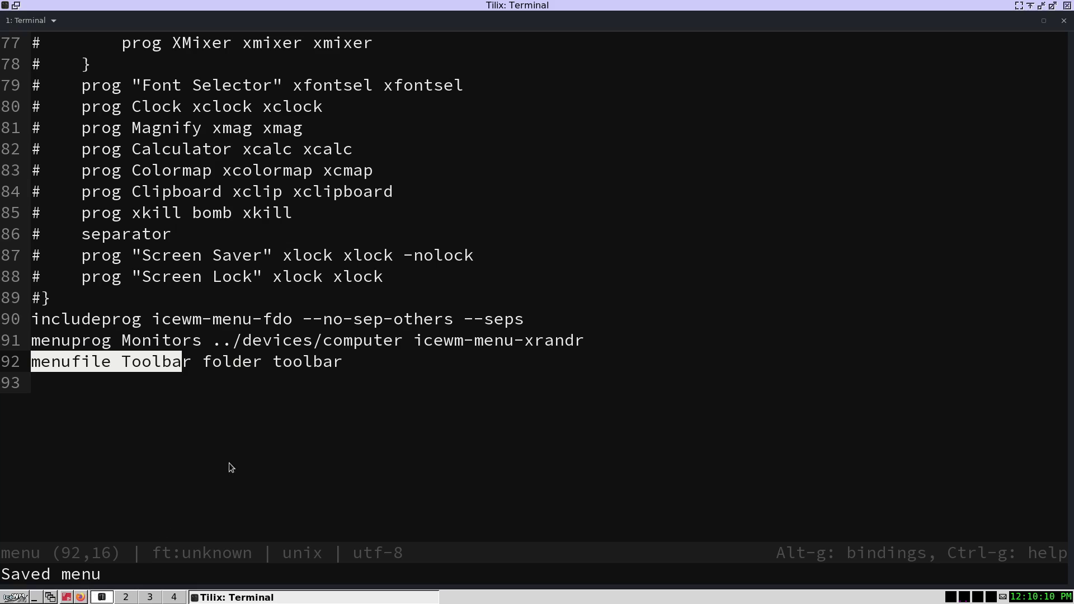
left_click_drag(347, 365, 274, 365)
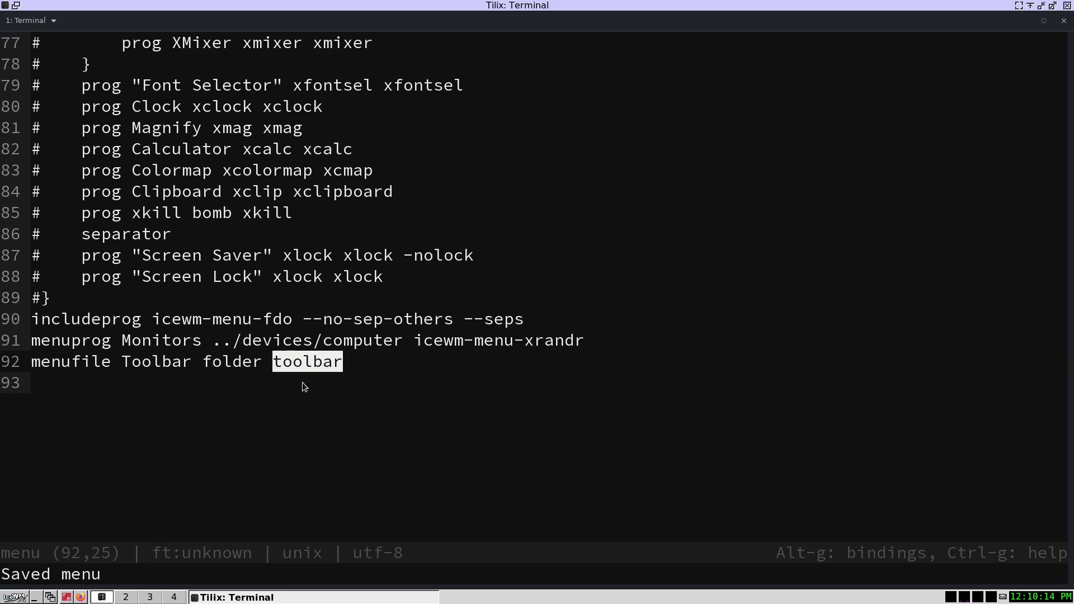
- Look over the menu file once more and quit micro back to the shell
scroll(320, 413, "up", 19)
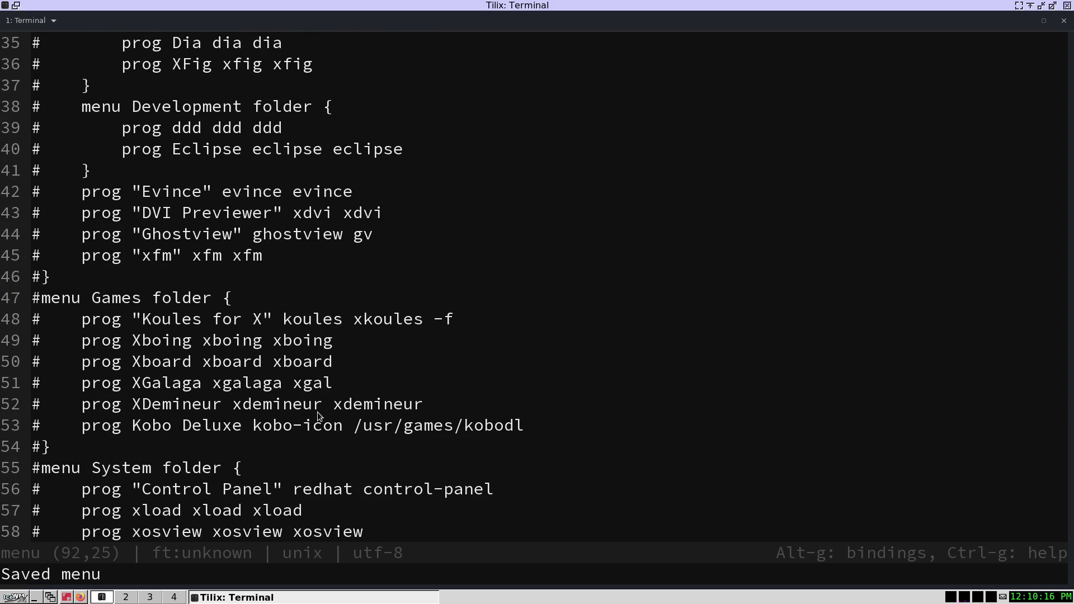
scroll(314, 410, "up", 6)
scroll(314, 403, "down", 8)
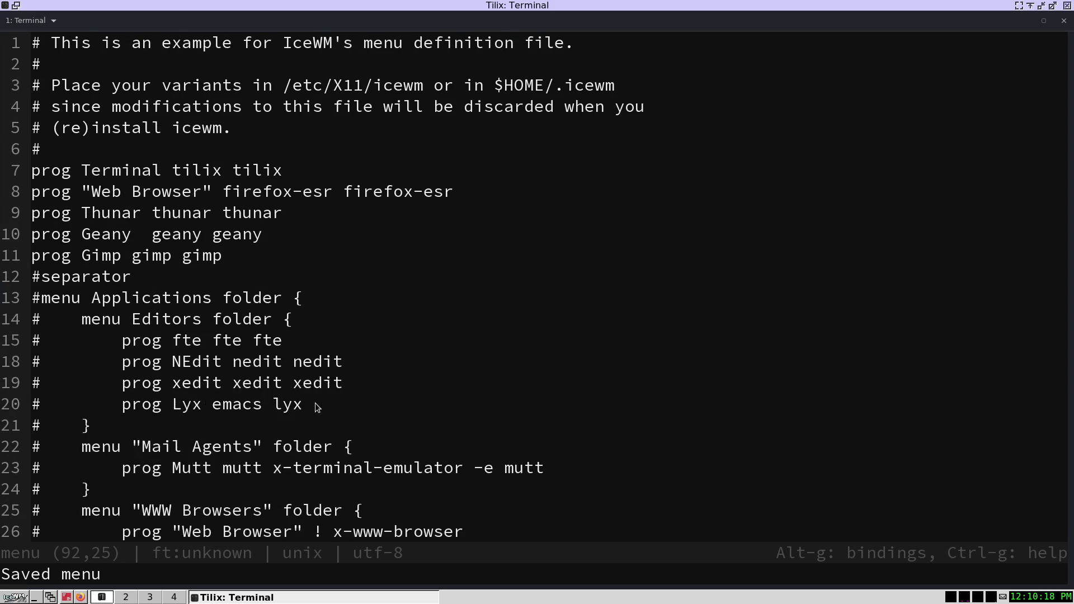
scroll(318, 406, "down", 7)
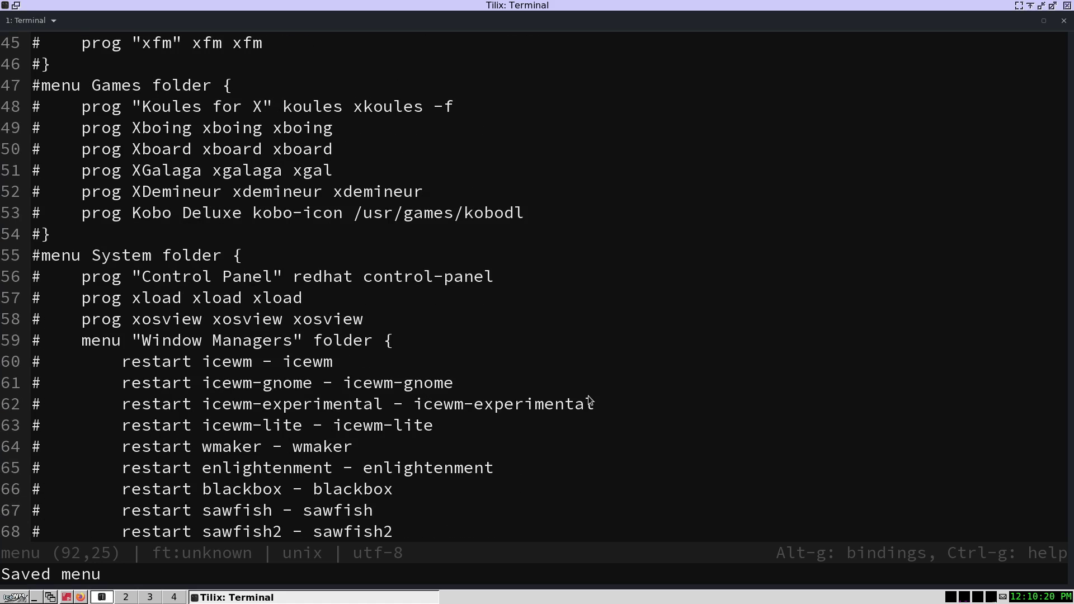
key("ctrl+q")
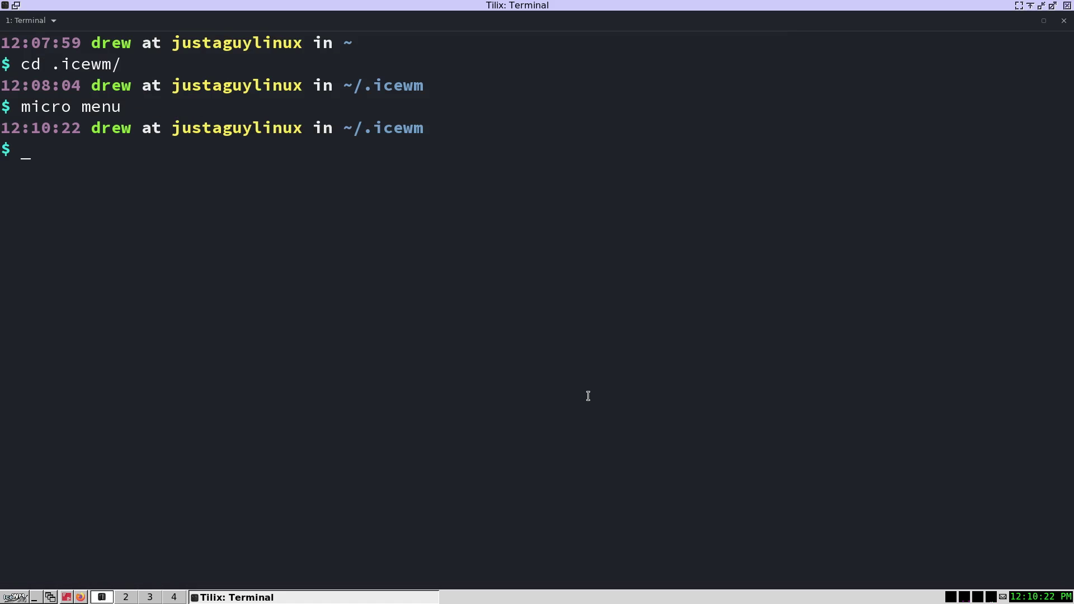
- List the ~/.icewm folder and open the toolbar file in micro
type("ls")
key("Return")
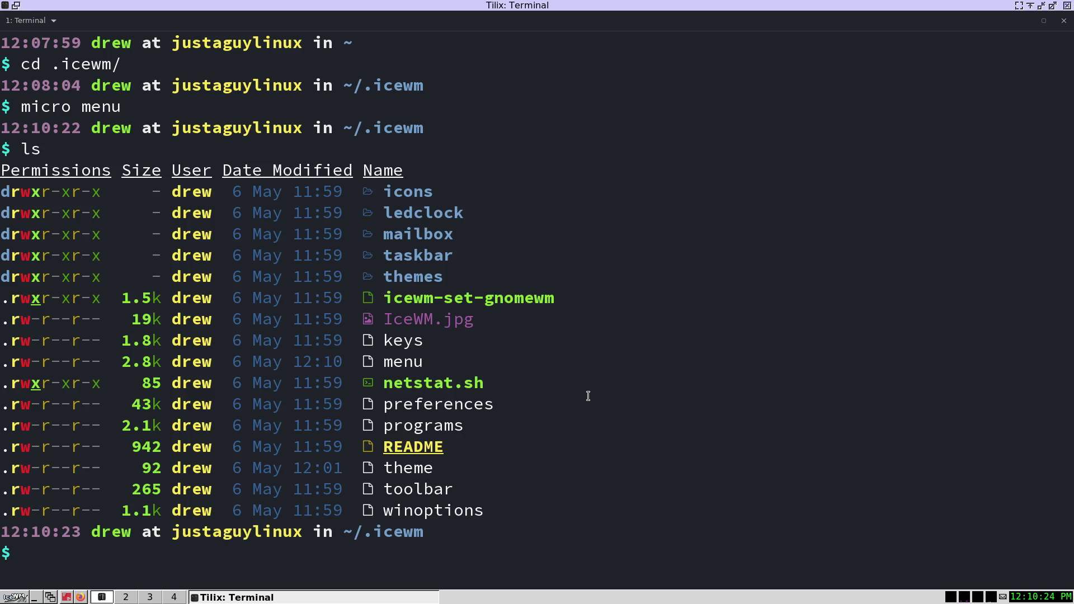
type("micro toolbar")
key("Return")
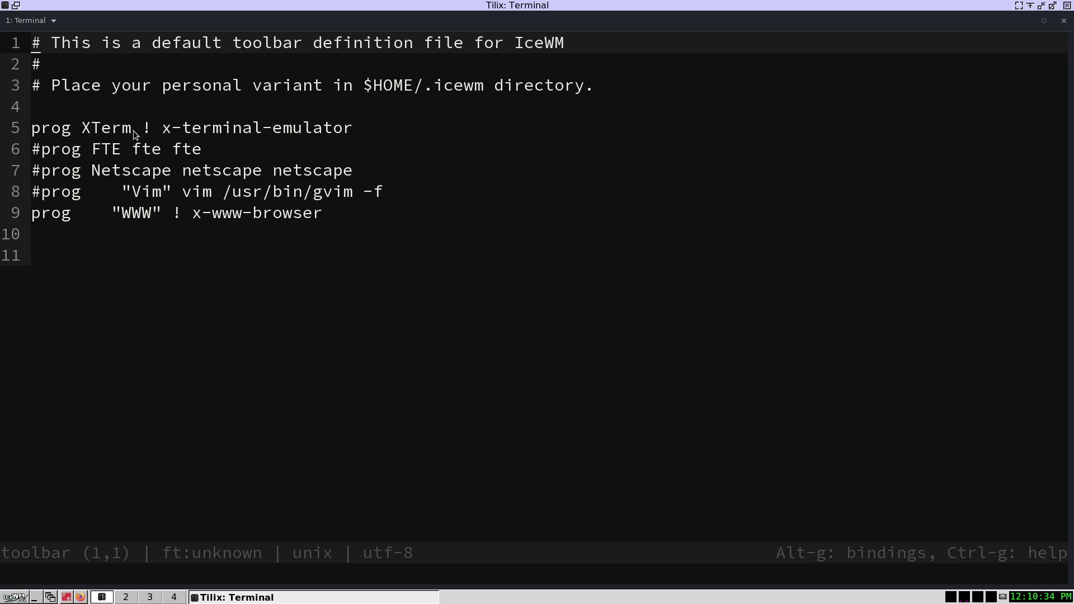
- Change the XTerm toolbar entry on line 5 to Tilix launching tilix
left_click_drag(135, 128, 87, 130)
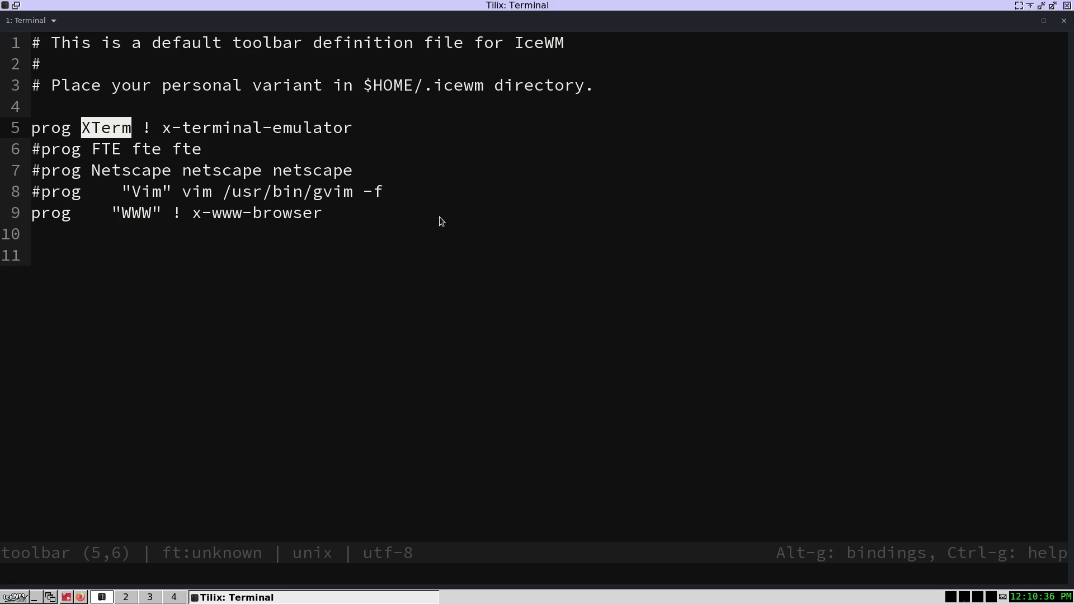
type("Tuikl")
key("BackSpace")
key("BackSpace")
key("BackSpace")
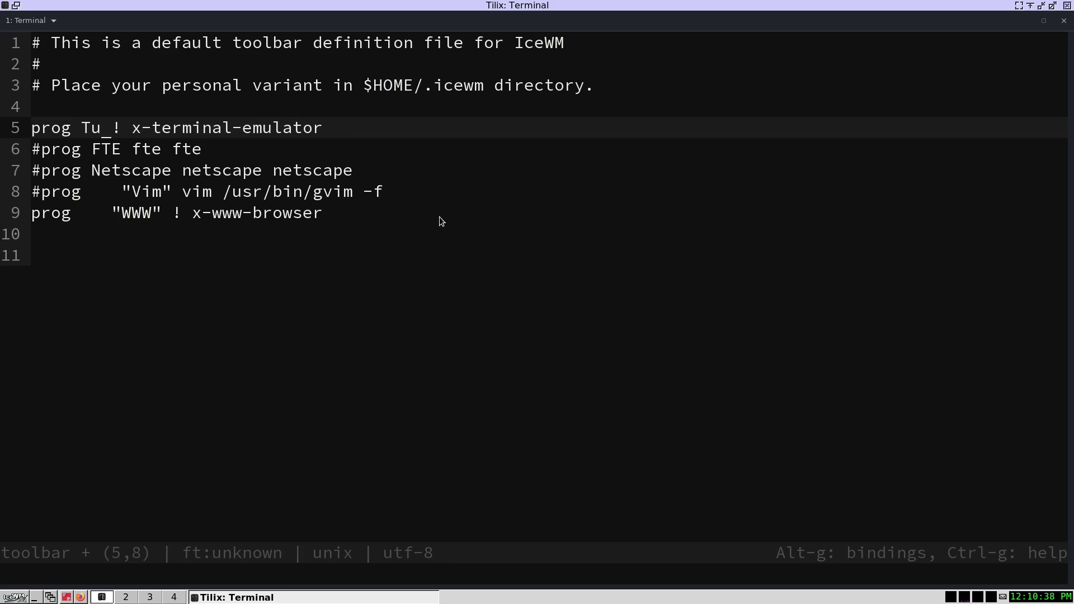
key("BackSpace")
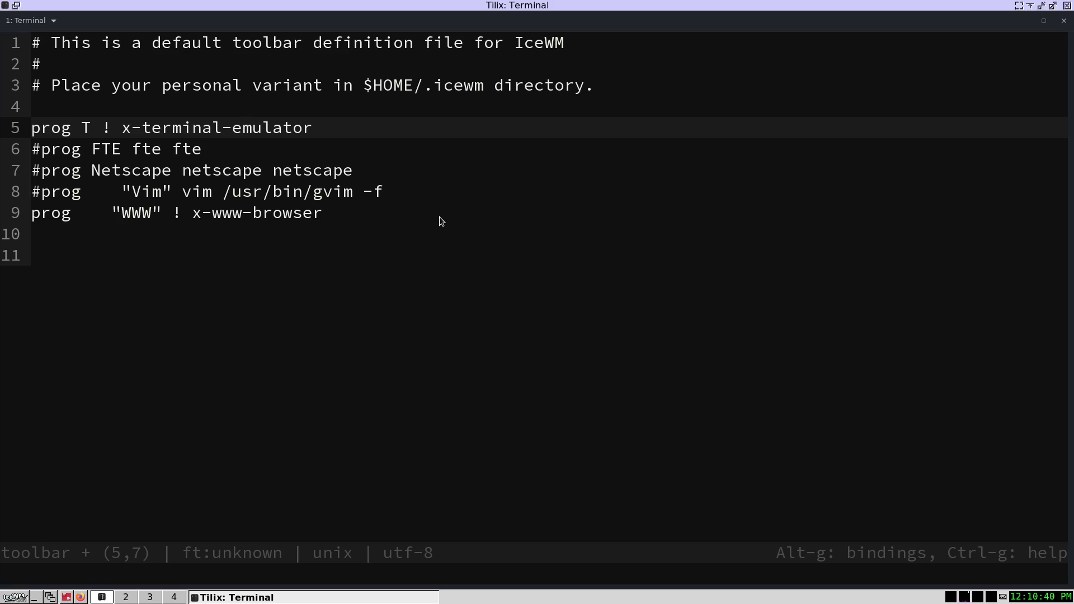
type("ilix")
key("Right")
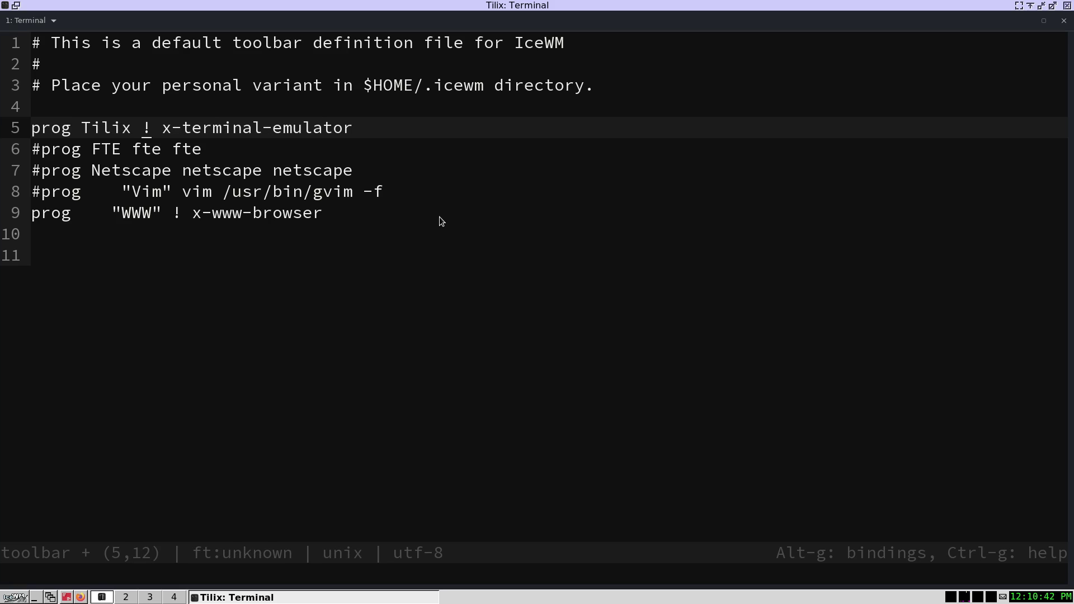
key("shift+Right")
key("shift+Right")
key("shift+Right")
key("shift+Right")
key("shift+Right")
key("shift+Right")
key("shift+Right")
key("shift+Right")
key("shift+Right")
key("shift+Right")
key("shift+Right")
key("shift+Right")
key("shift+Right")
key("shift+Right")
key("shift+Right")
key("shift+Right")
key("shift+Right")
key("shift+Right")
key("shift+Right")
key("shift+Right")
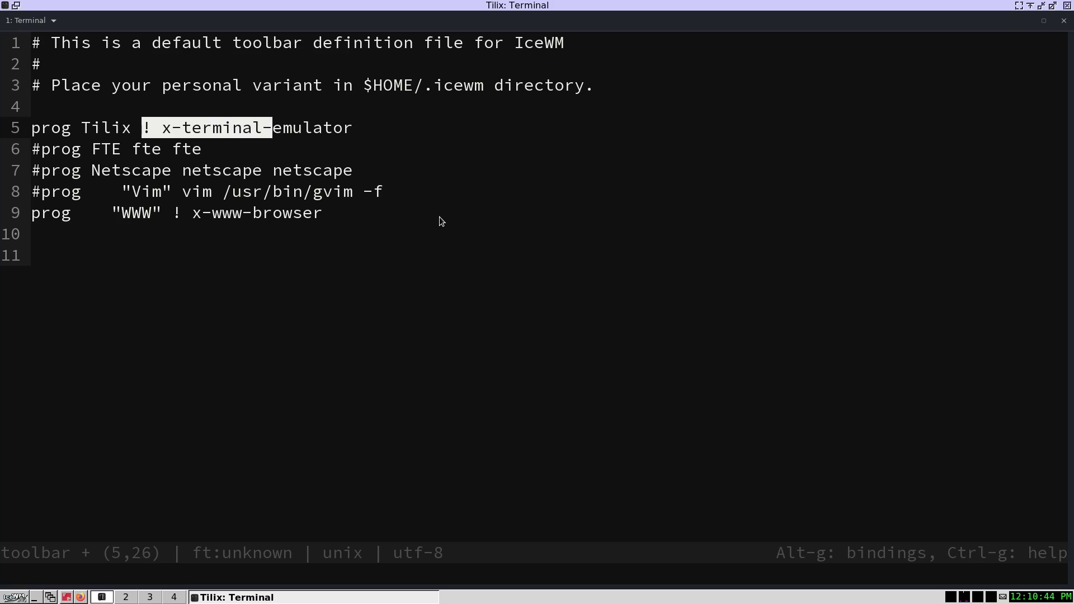
key("shift+Right")
type("tilix ")
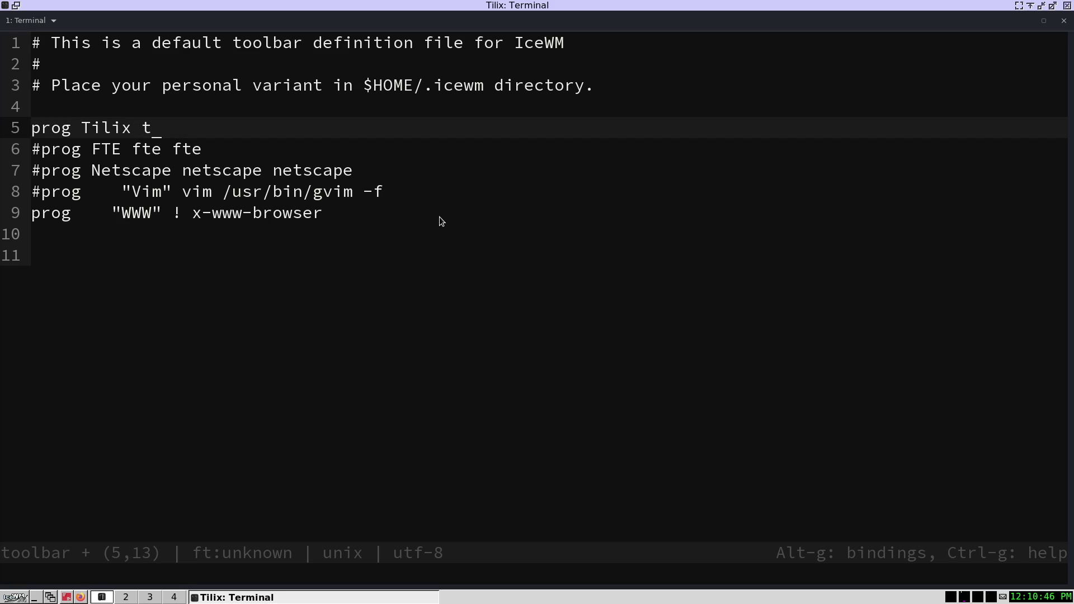
type("tilix")
- Replace the WWW entry's x-www-browser command with firefox-esr firefox-esr
left_click_drag(415, 190, 20, 171)
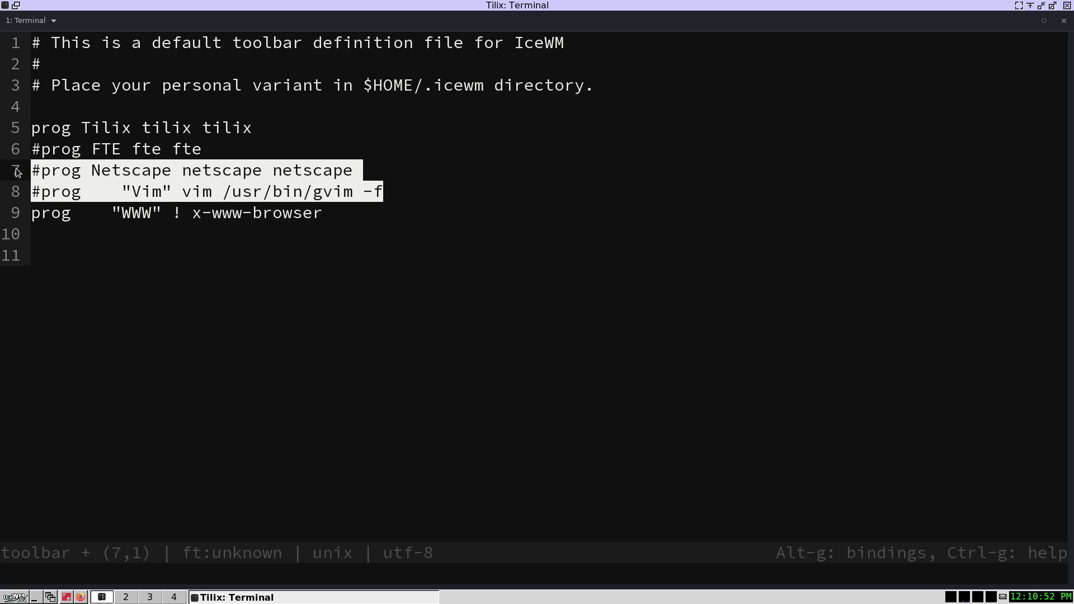
left_click(300, 171)
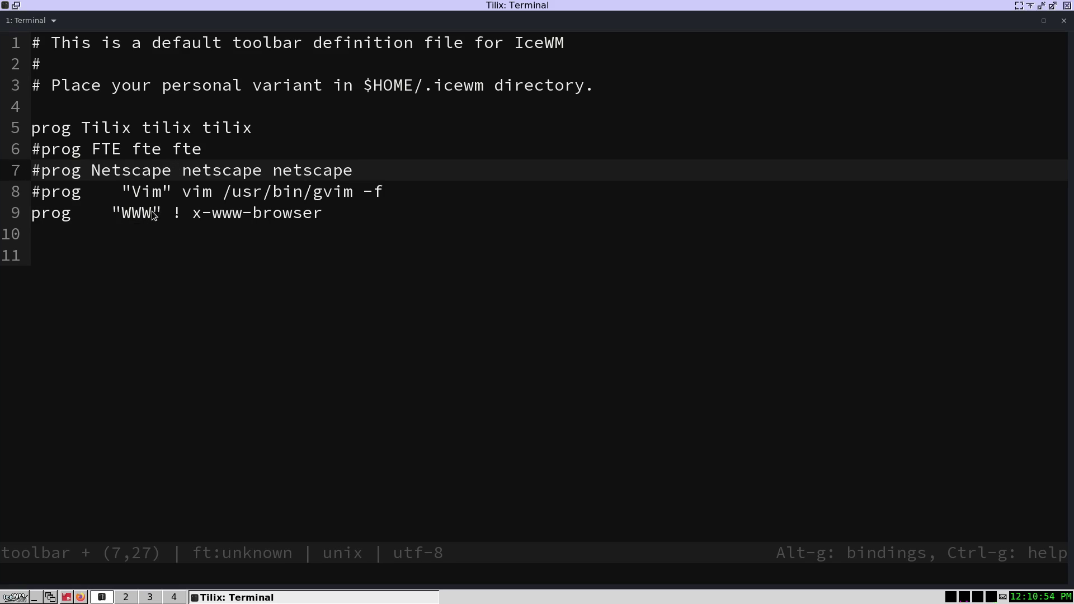
left_click_drag(331, 211, 173, 215)
type("firefox-e")
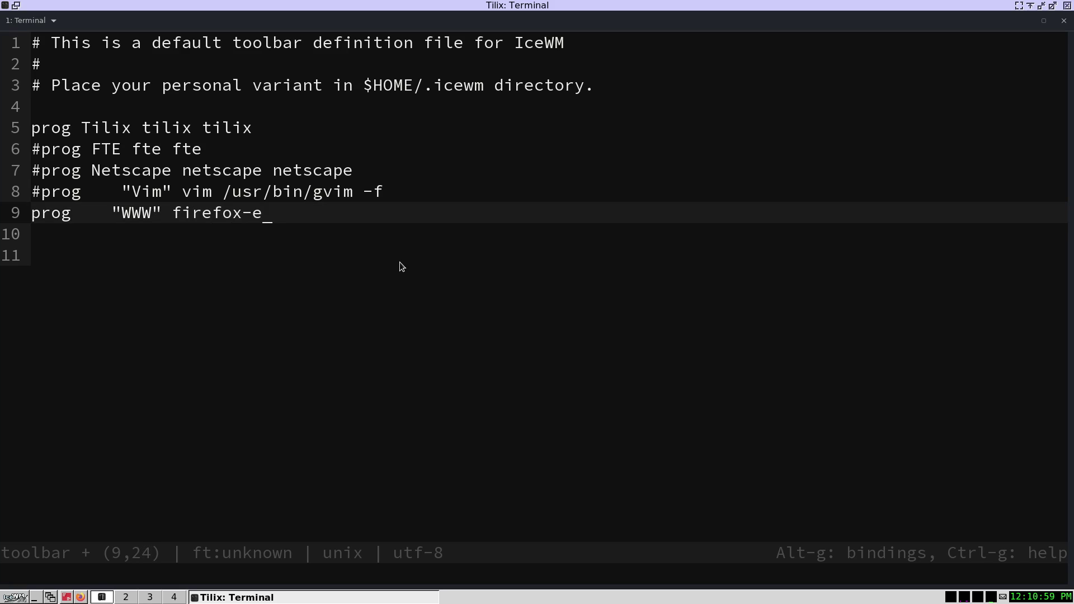
key("BackSpace")
type("esr firefox-esr")
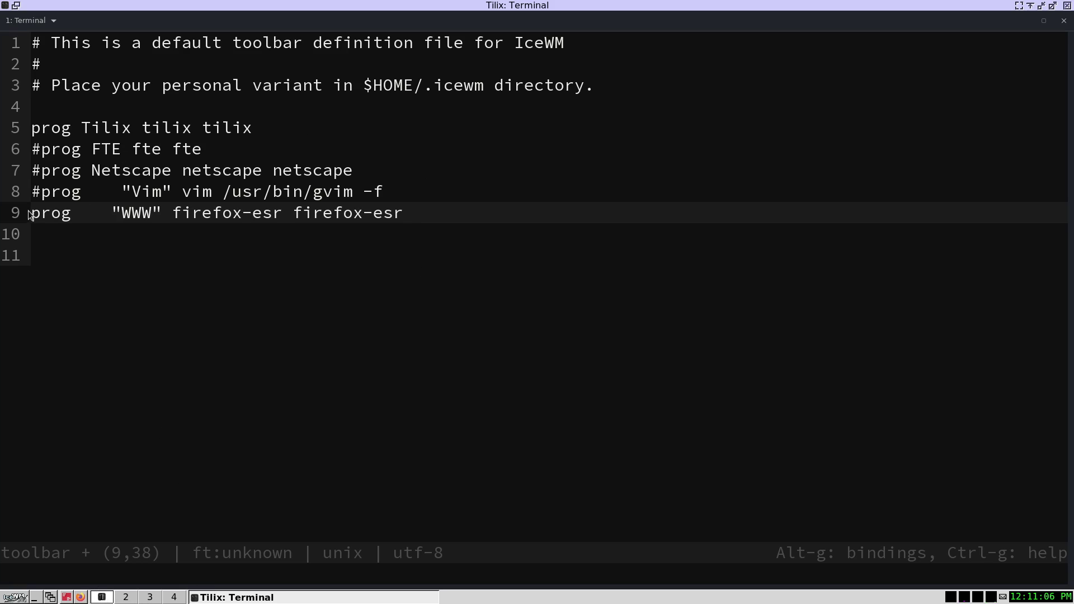
- Uncomment the FTE, Netscape and Vim entries on lines 6–8
left_click(45, 196)
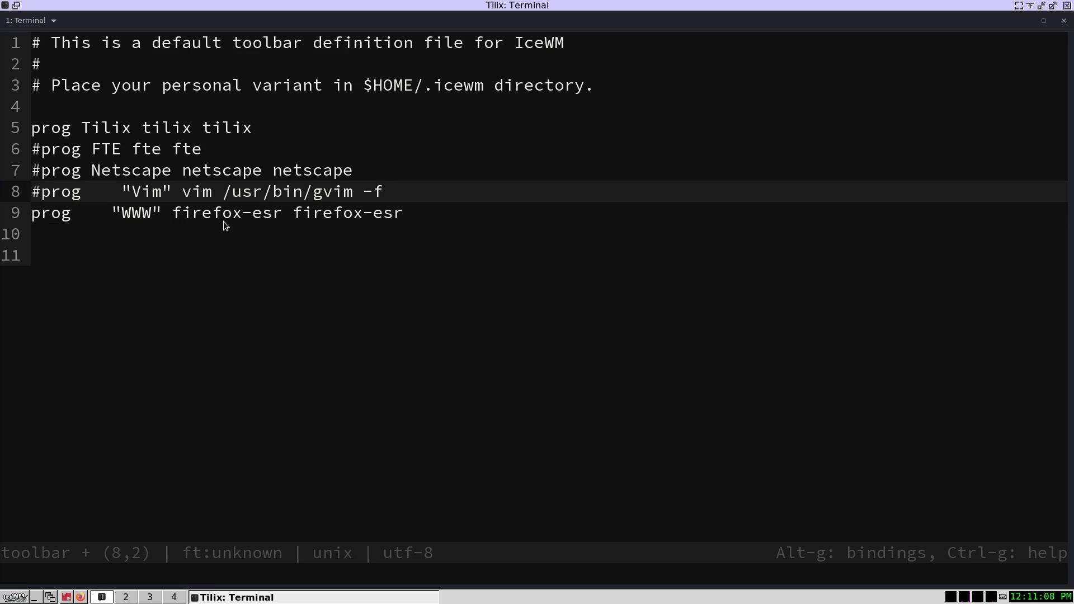
key("BackSpace")
key("Up")
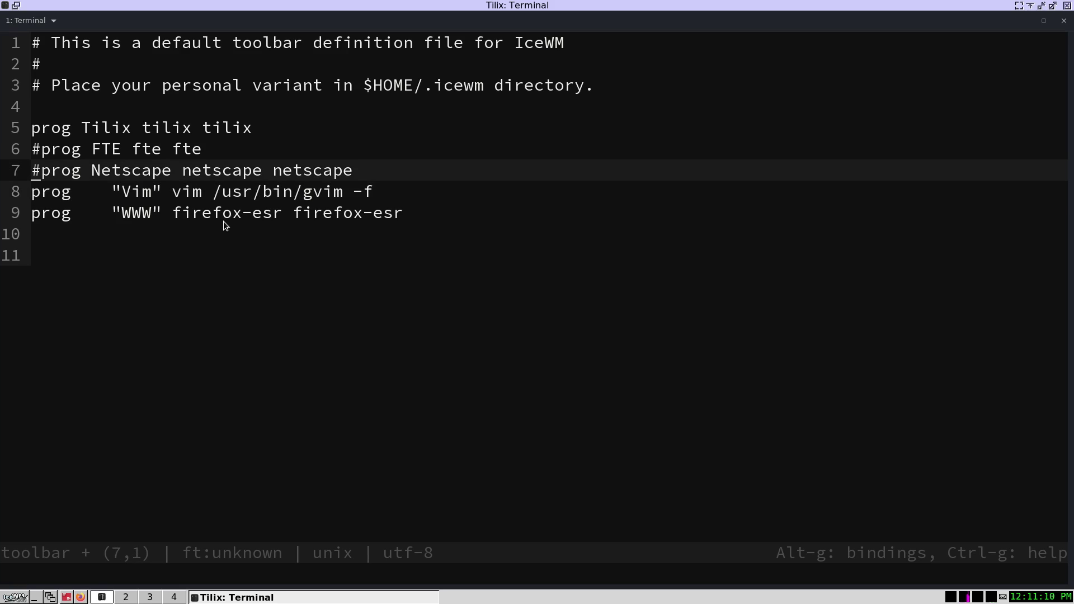
key("Delete")
key("Up")
key("Delete")
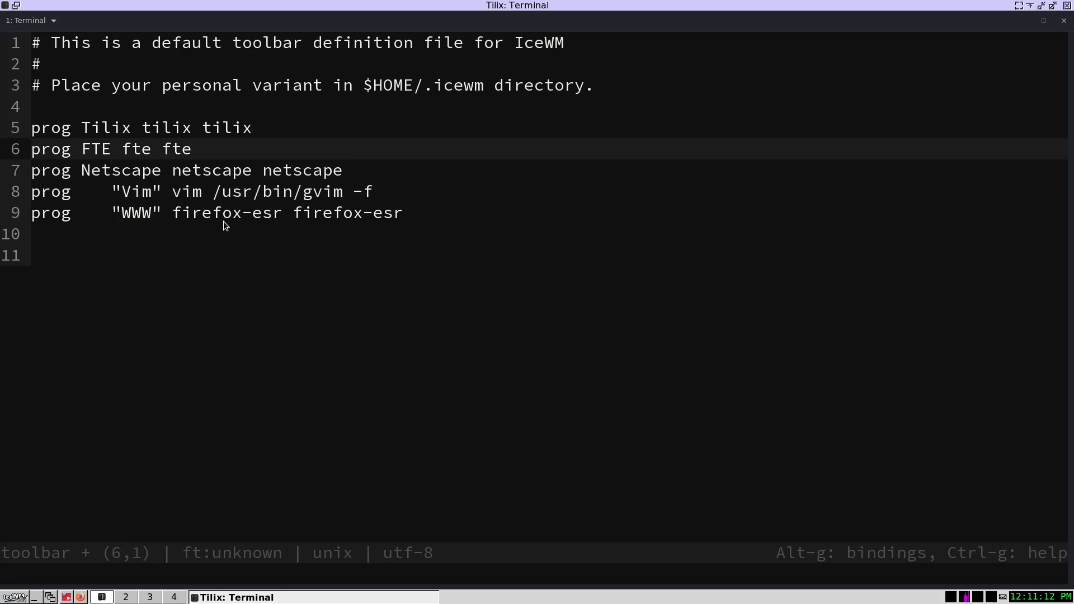
key("Right")
key("Right")
key("Right")
key("Right")
key("Right")
- Relabel the FTE entry as "File Manager"
type("Thun")
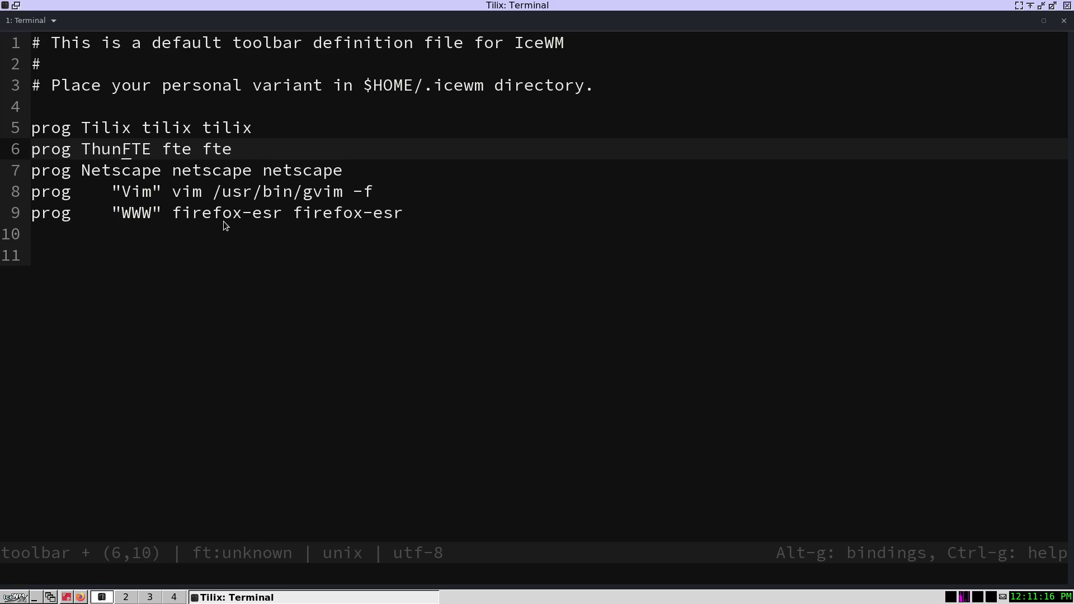
key("BackSpace")
key("BackSpace")
key("BackSpace")
key("BackSpace")
key("BackSpace")
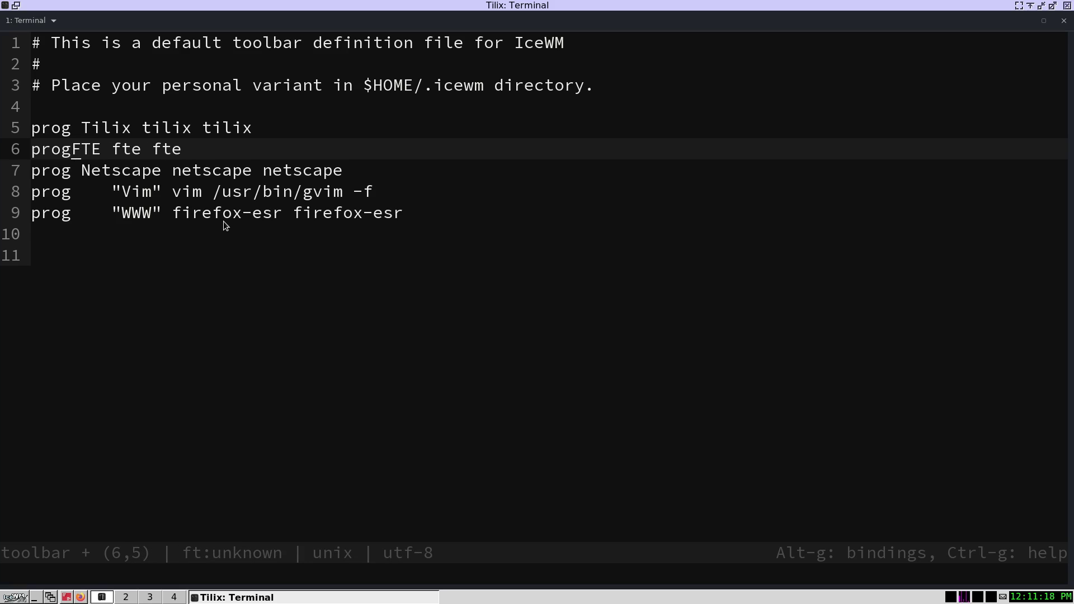
type("\"File")
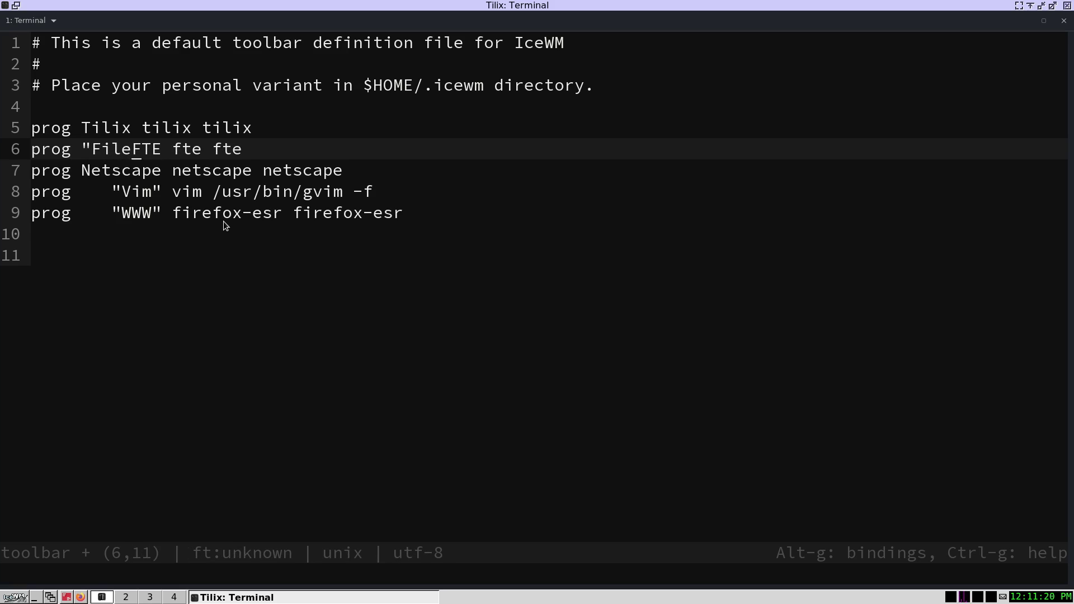
type(" Mabna")
key("BackSpace")
key("BackSpace")
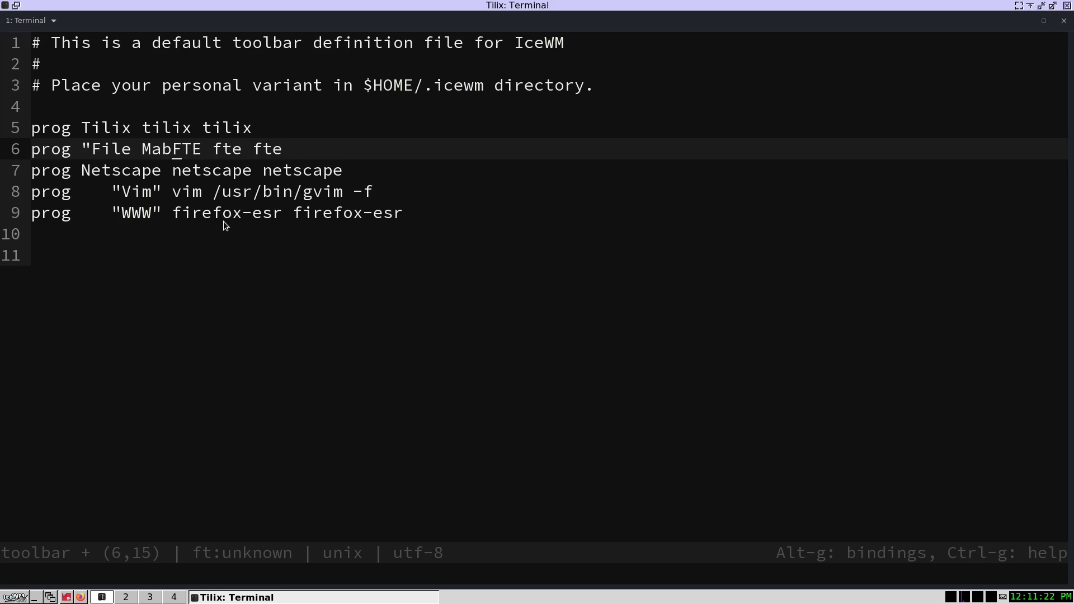
key("BackSpace")
type("nager")
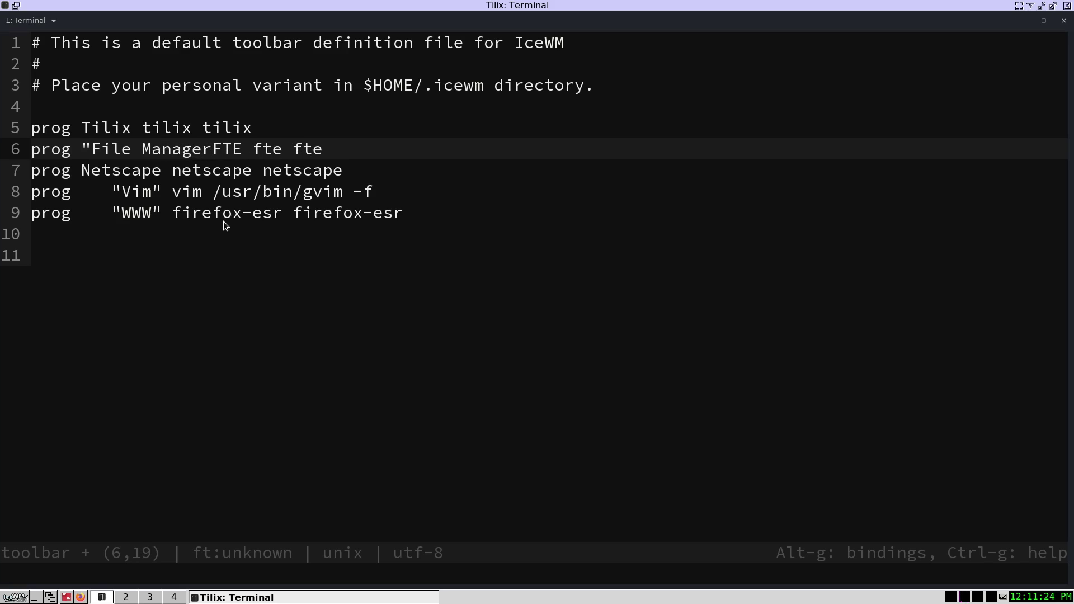
type("\"")
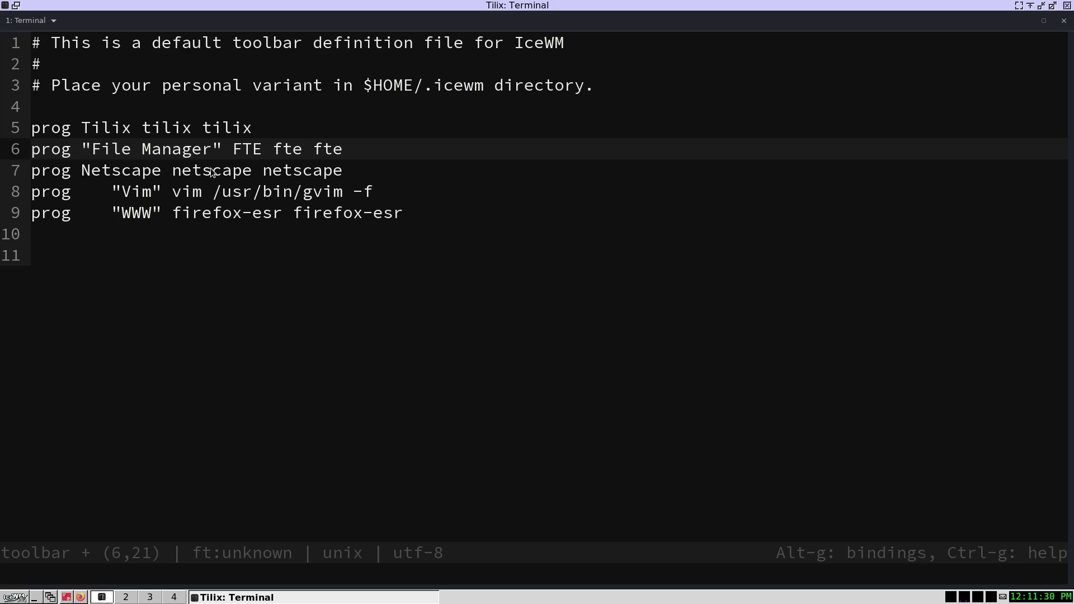
- Rename the Tilix label to Terminal and make File Manager launch thunar
left_click(106, 131)
key("Down")
key("Up")
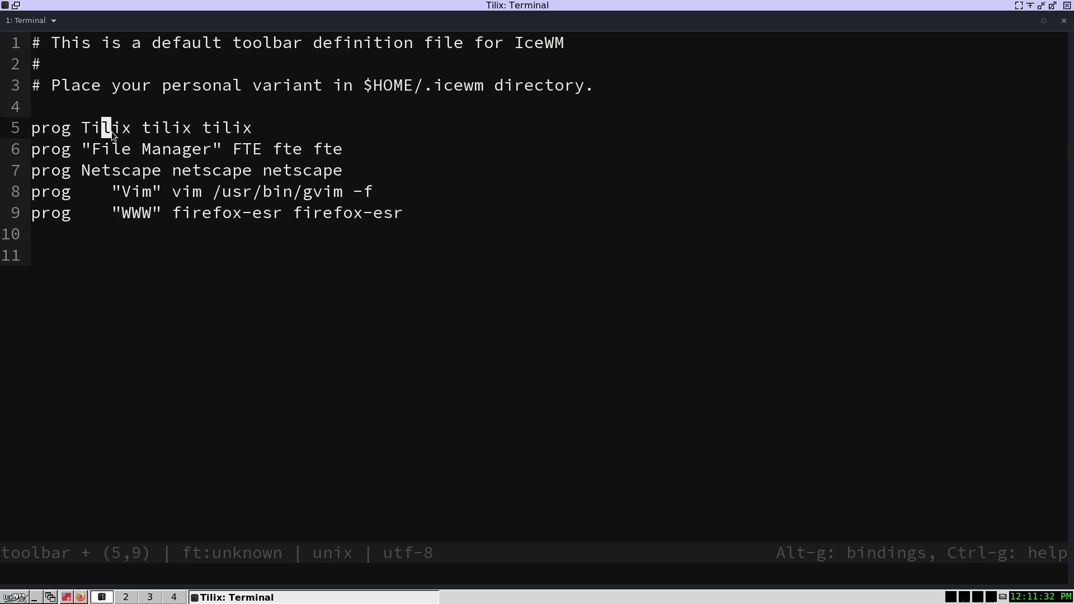
double_click(112, 132)
type("Terminal")
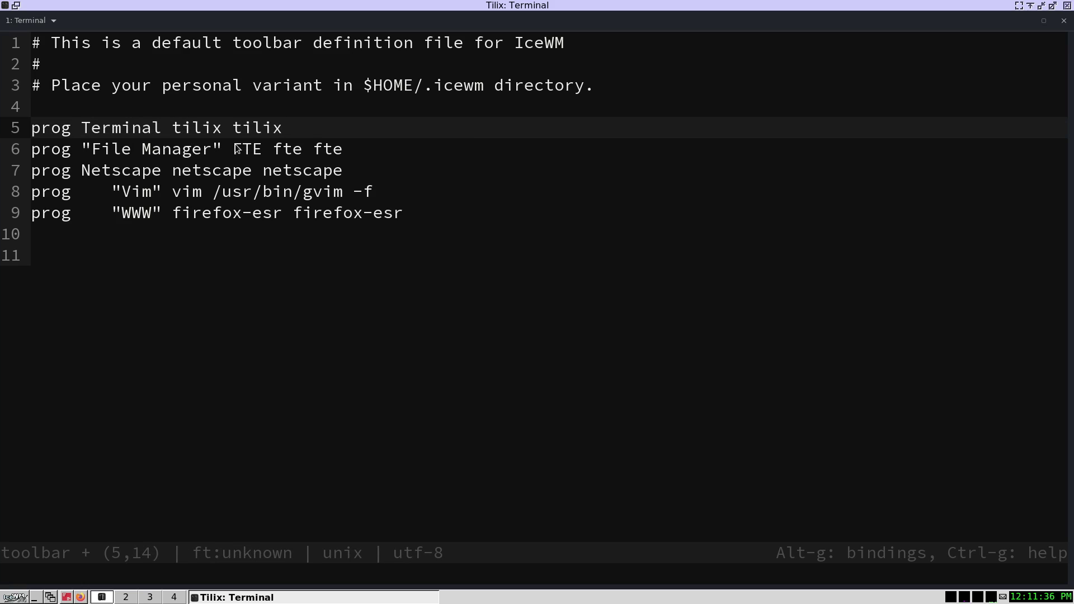
left_click_drag(234, 150, 339, 150)
type("t")
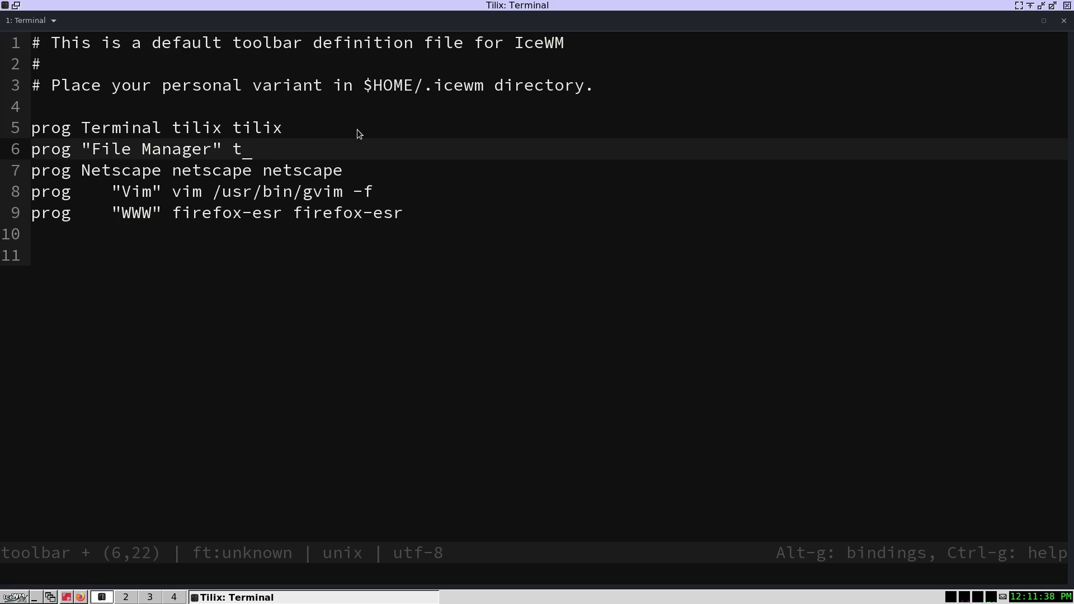
type("hunar thunar")
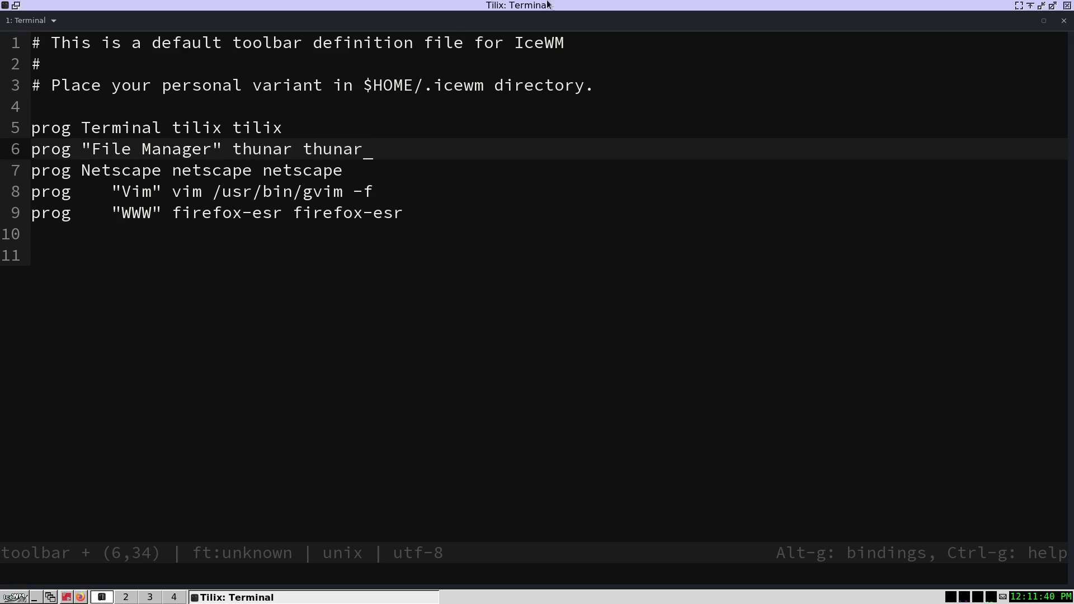
- Turn the Netscape entry into Editor launching geany
left_click_drag(129, 173, 132, 191)
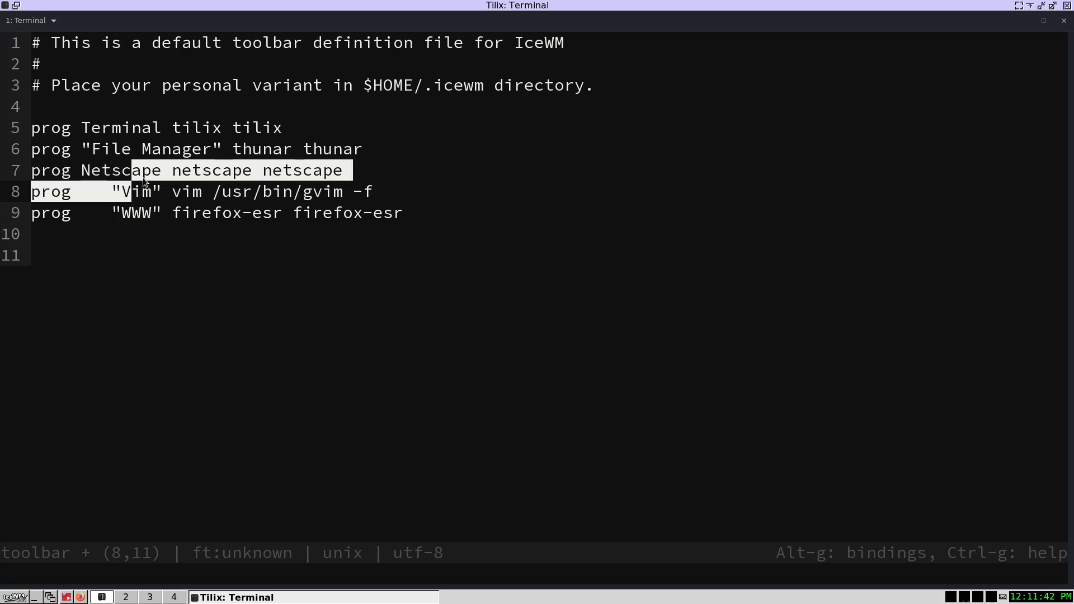
double_click(129, 171)
type("Editor")
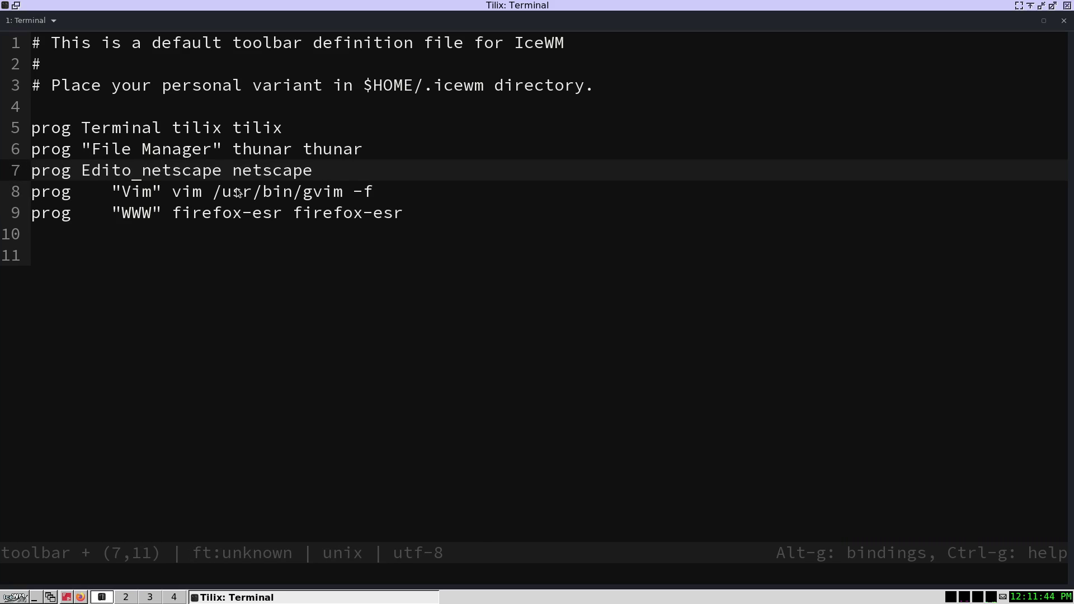
key("Right")
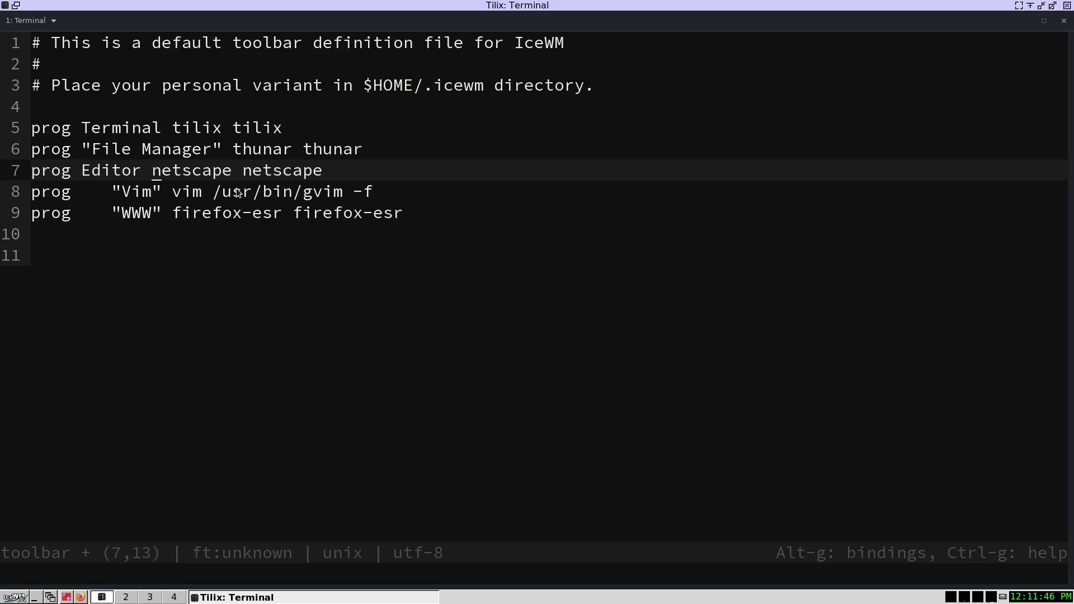
key("shift+Right")
key("shift+Right")
key("shift+Right")
key("shift+Right")
key("shift+Right")
key("shift+Right")
key("shift+Right")
key("shift+Right")
key("shift+Right")
key("shift+Right")
key("shift+Right")
key("shift+Right")
key("shift+Right")
key("shift+Right")
key("shift+Right")
key("shift+Right")
key("shift+Right")
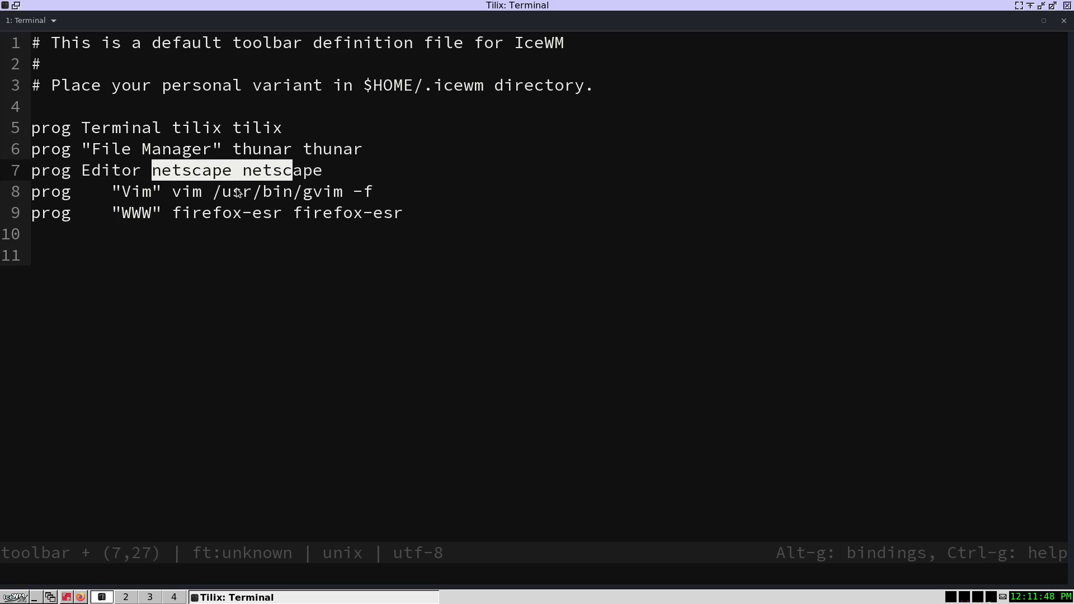
type("gean")
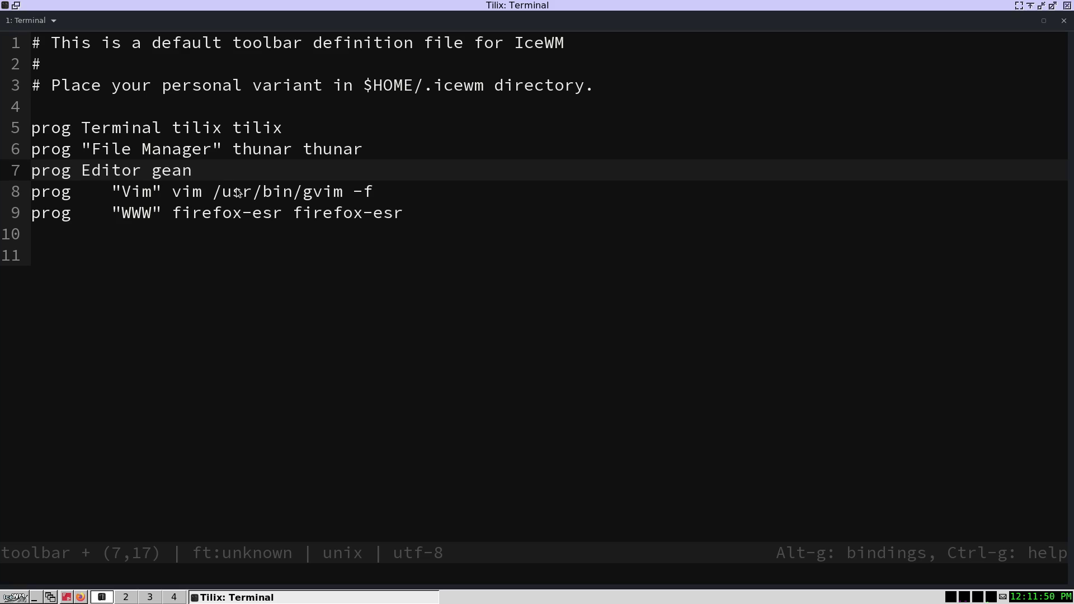
type("y geany")
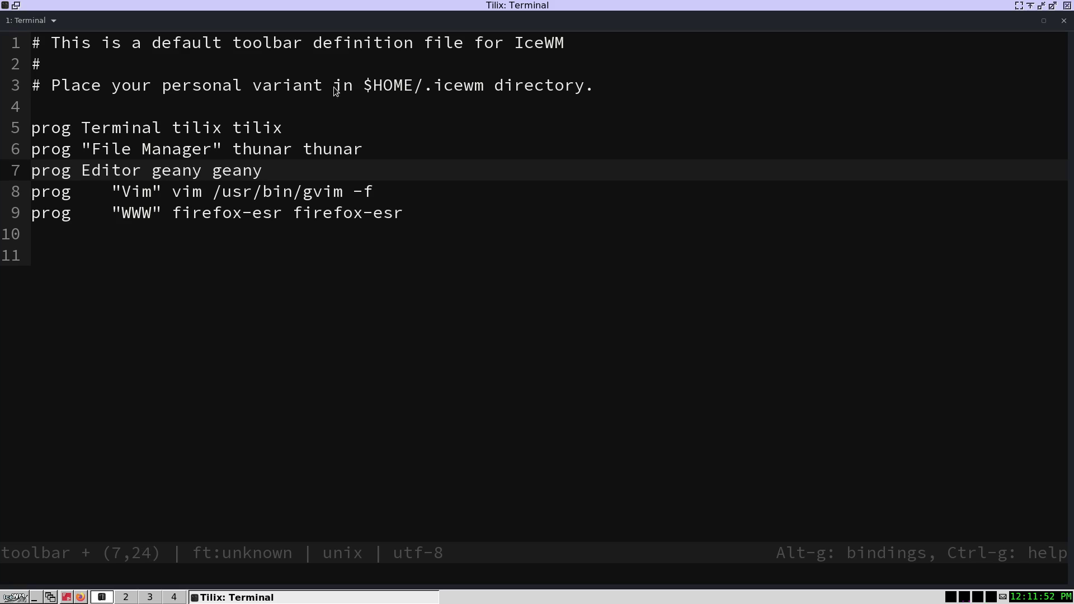
- Replace the Vim entry with an "Image Viewer" label
left_click_drag(388, 191, 91, 183)
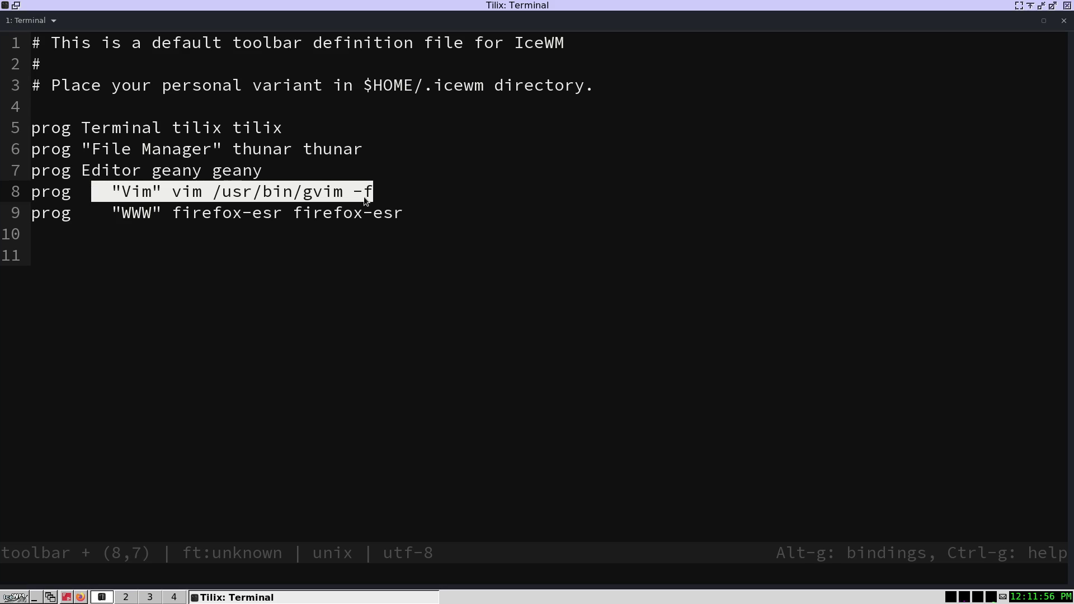
key("Delete")
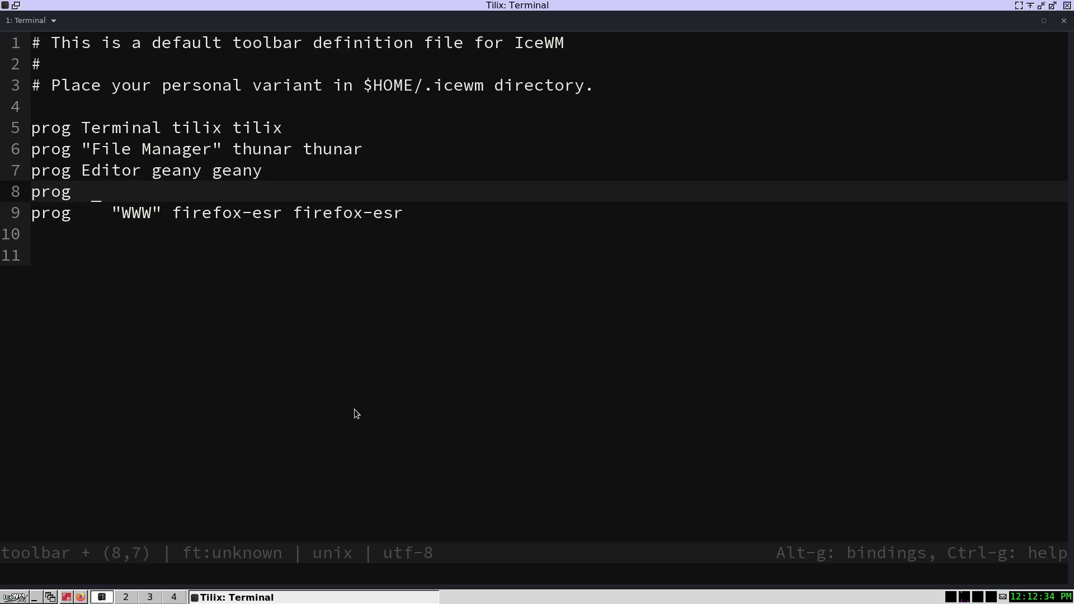
type("Image View")
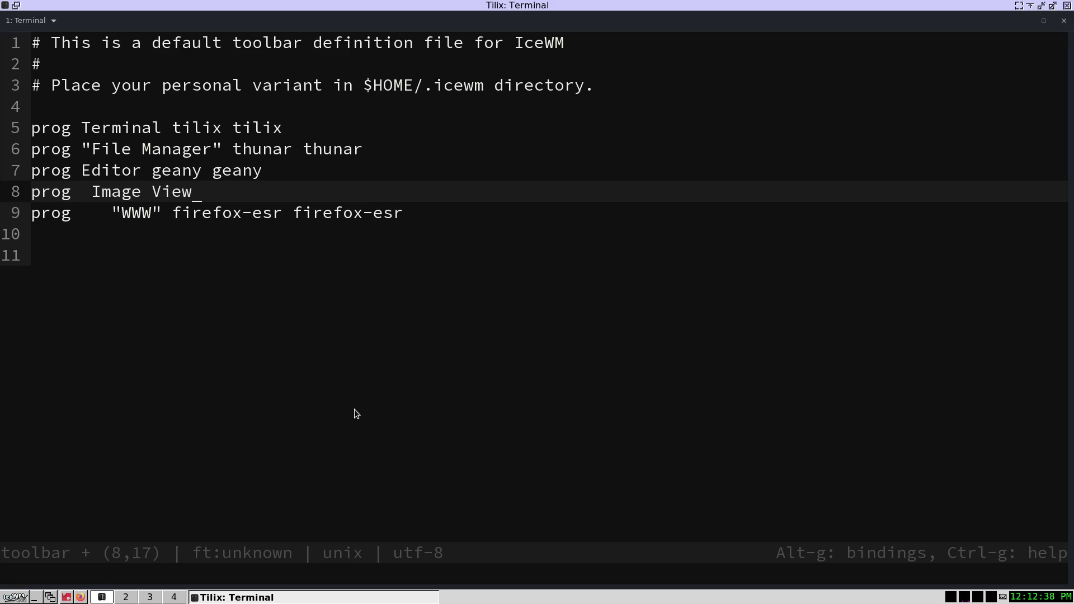
key("BackSpace")
key("BackSpace")
key("BackSpace")
key("BackSpace")
key("BackSpace")
key("BackSpace")
key("BackSpace")
key("BackSpace")
key("BackSpace")
key("BackSpace")
key("BackSpace")
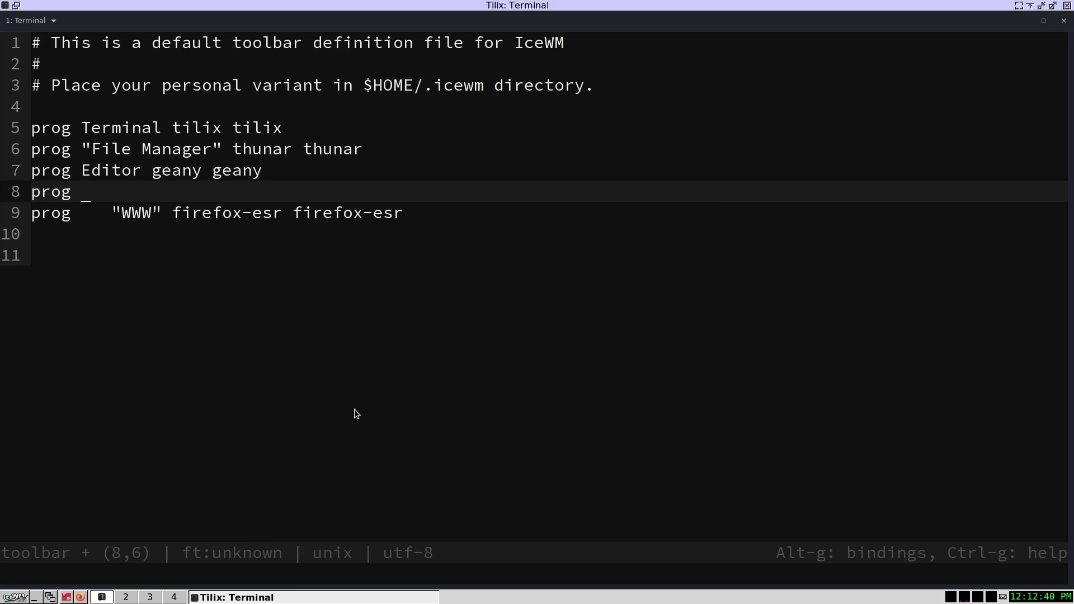
type("\"Image")
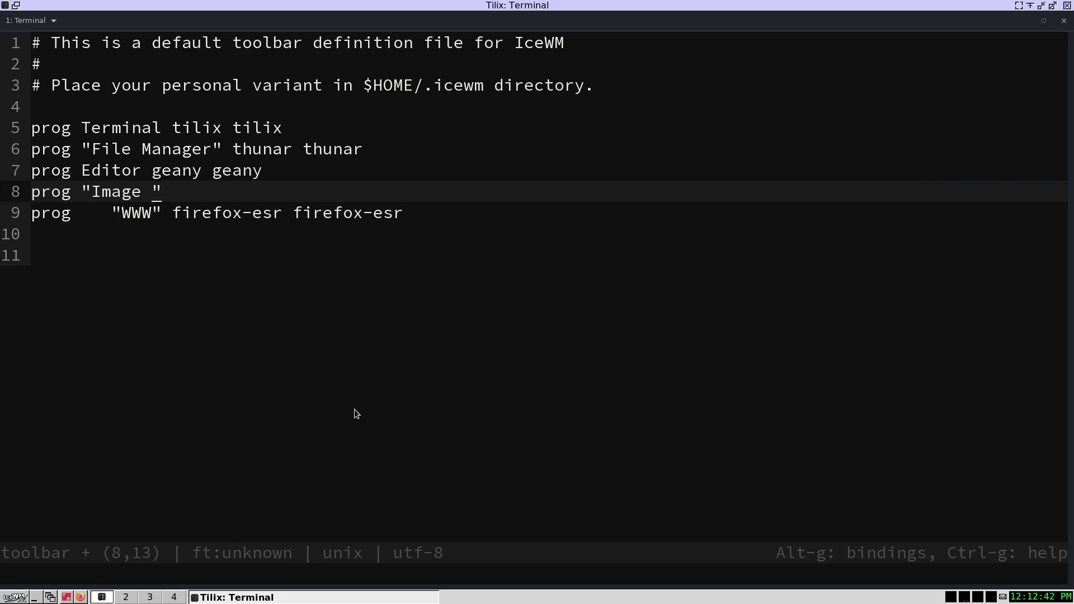
type(" Viewer")
- Set the Image Viewer command to qimgv qimgv, then save the file and quit micro
key("Right")
key("Right")
key("Left")
type("xs")
key("BackSpace")
key("BackSpace")
type("sxh")
key("BackSpace")
key("BackSpace")
key("BackSpace")
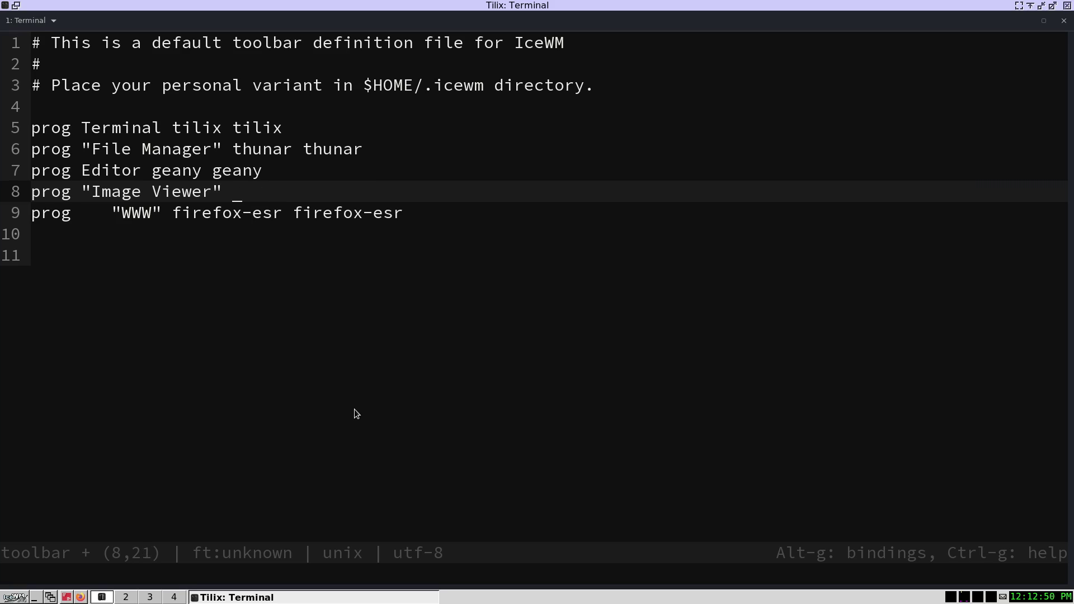
type("qimgv qimgv")
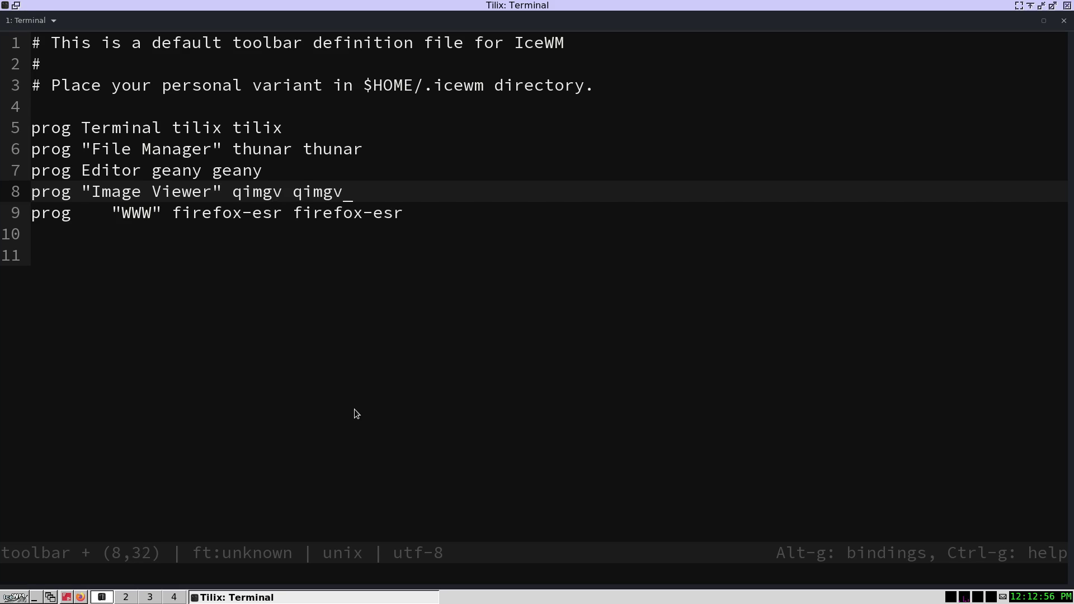
key("ctrl+s")
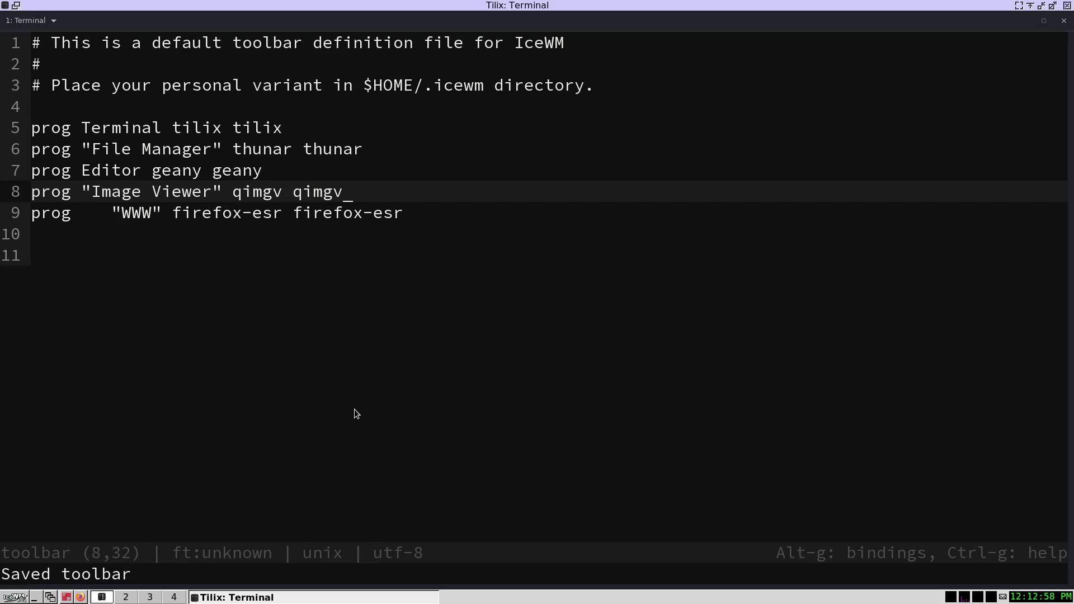
key("ctrl+q")
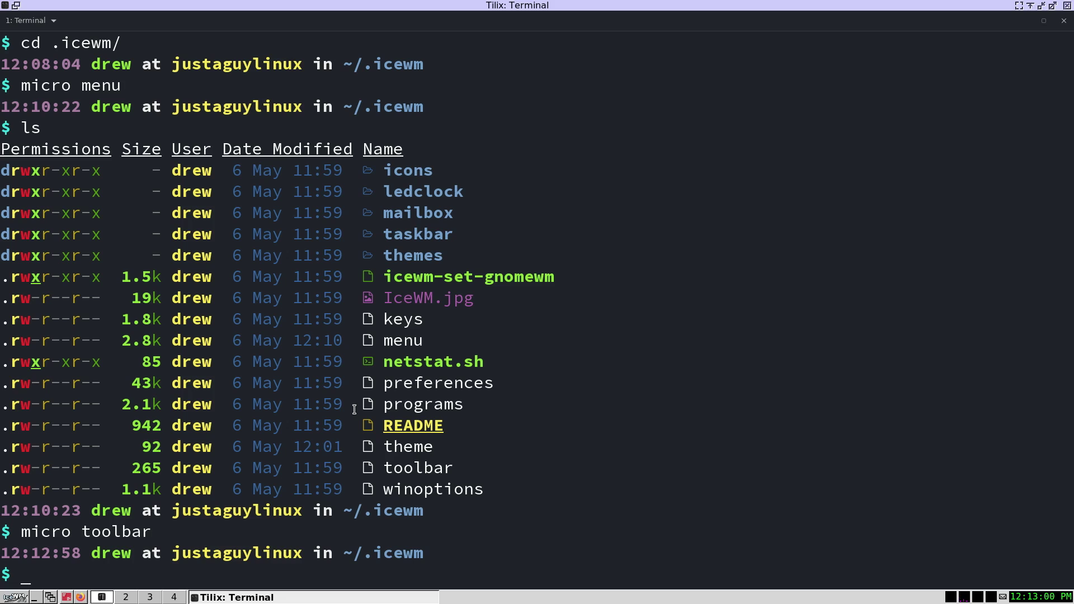
- Close the terminal and restart IceWM from the start menu's Logout submenu
key("ctrl+d")
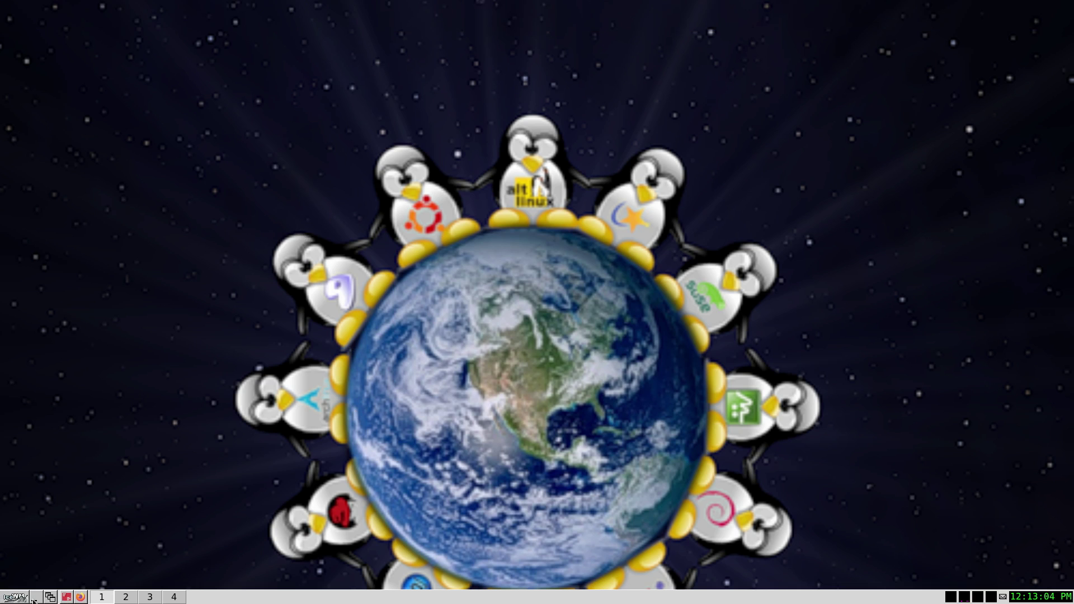
left_click(15, 597)
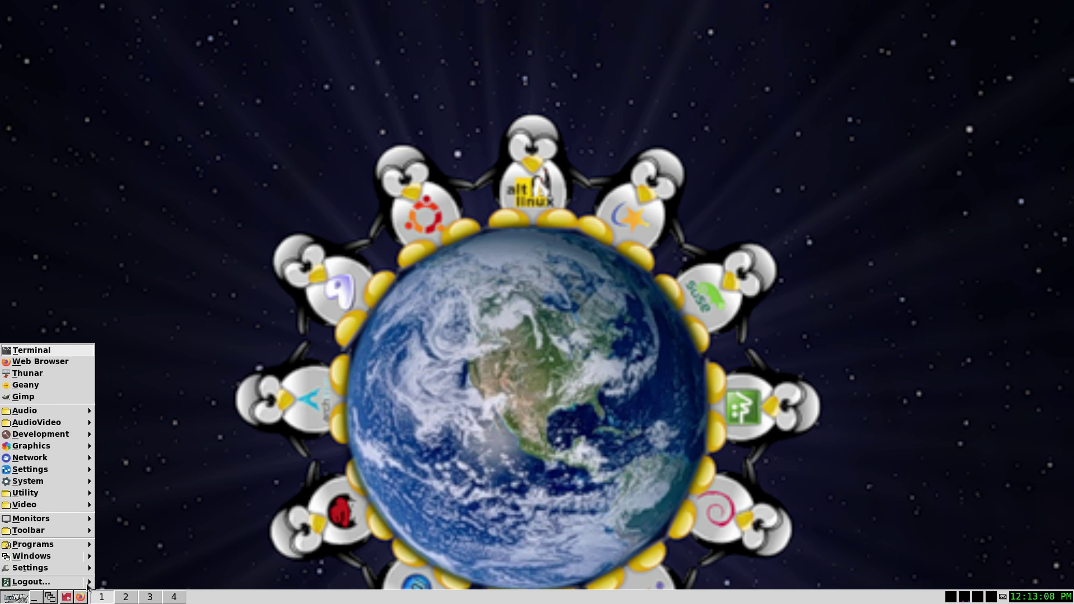
mouse_move(91, 584)
left_click(137, 584)
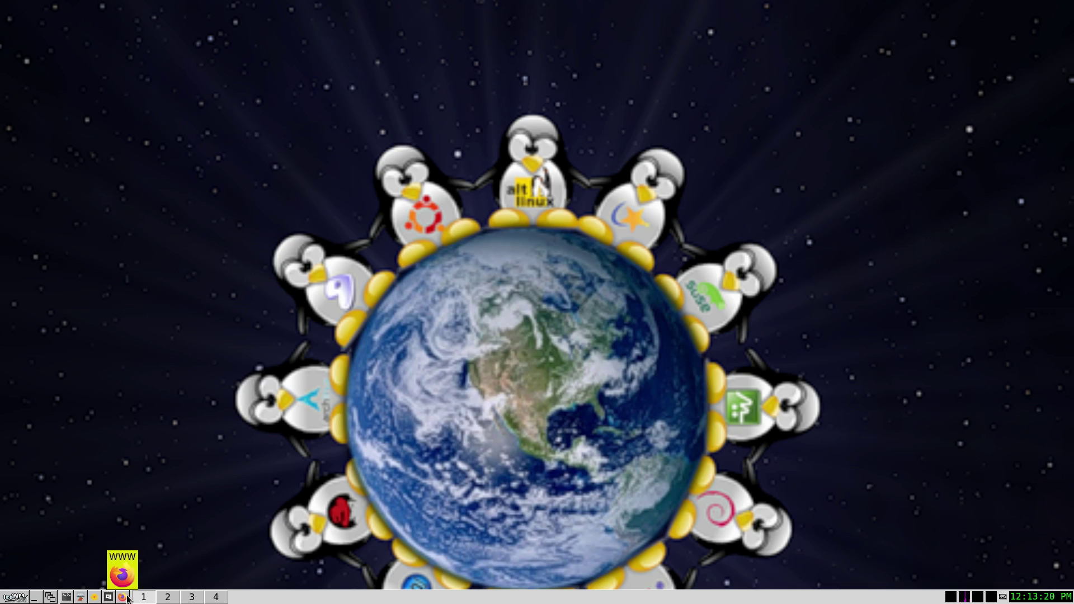
- Launch qimgv from its new toolbar button, maximize it, then close it
left_click(109, 598)
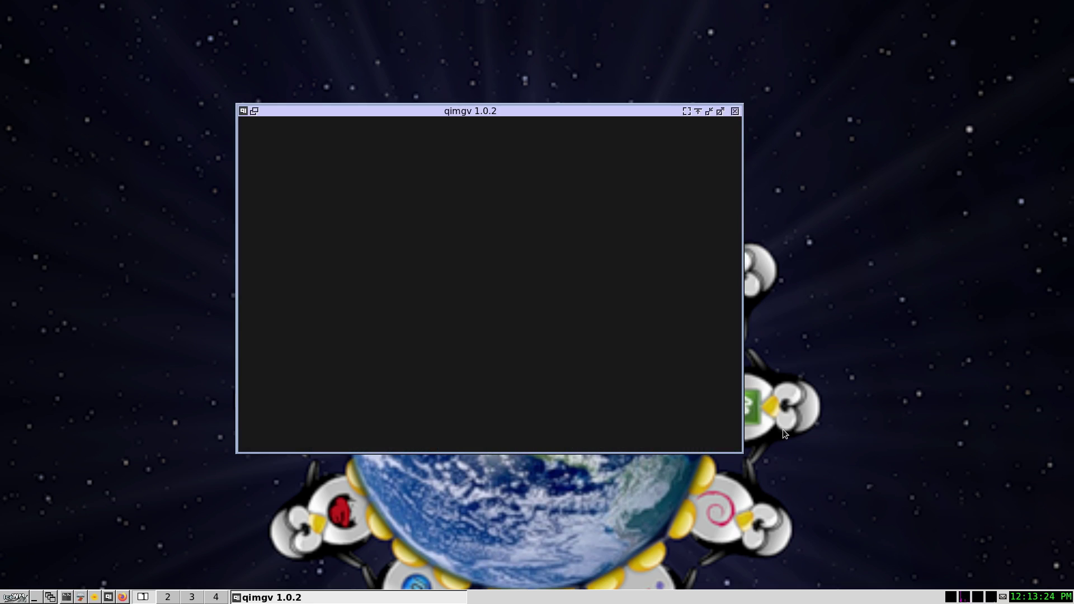
left_click(721, 111)
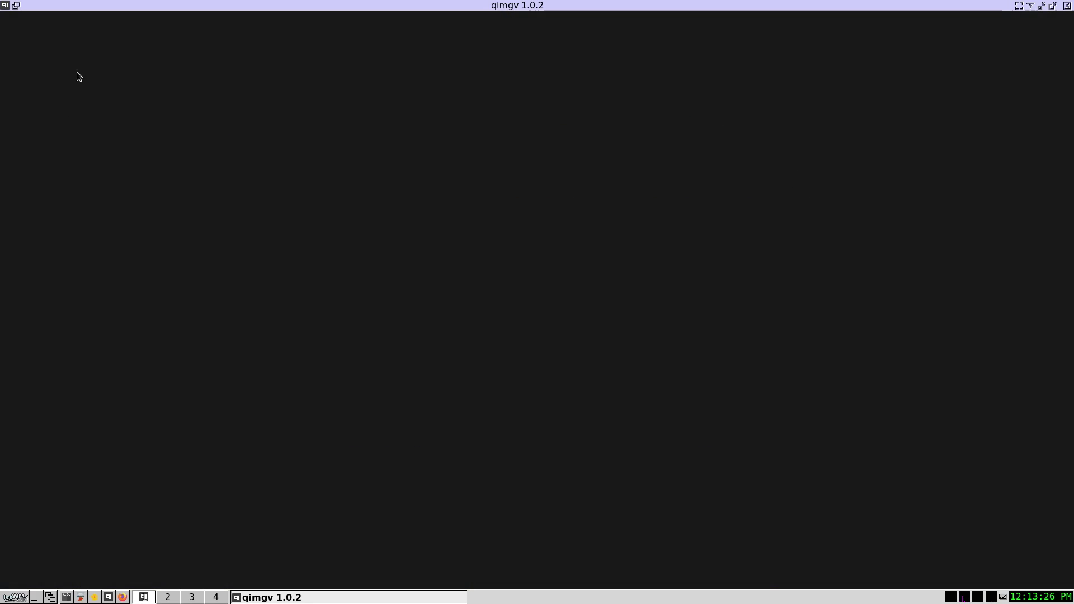
left_click(1067, 6)
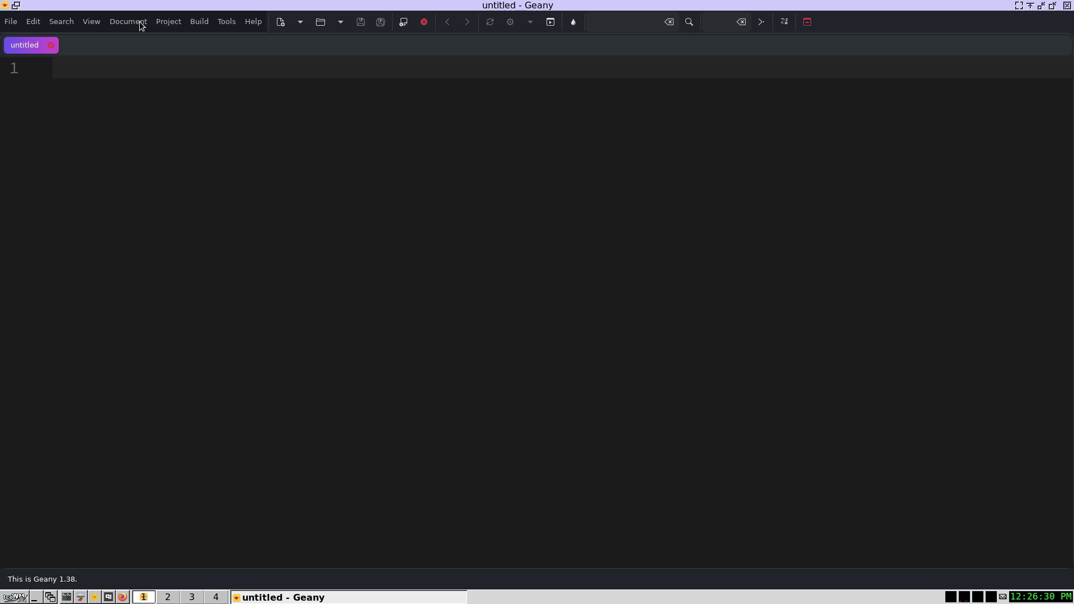
- Open ~/.icewm/keys through Geany's sidebar file browser, then hide the sidebar
key("ctrl+b")
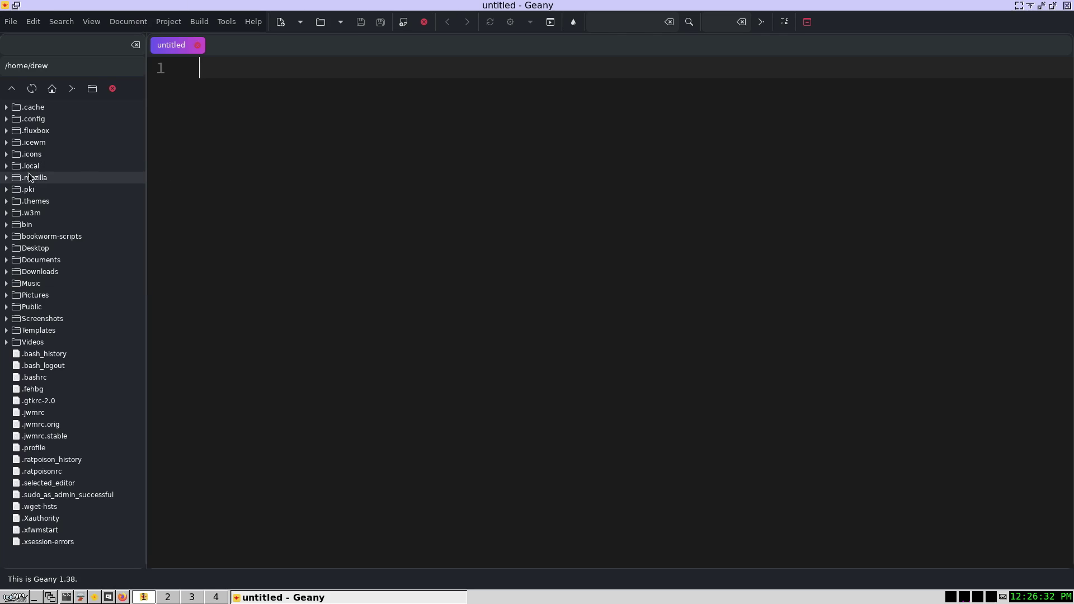
left_click(7, 143)
left_click(7, 143)
left_click(6, 143)
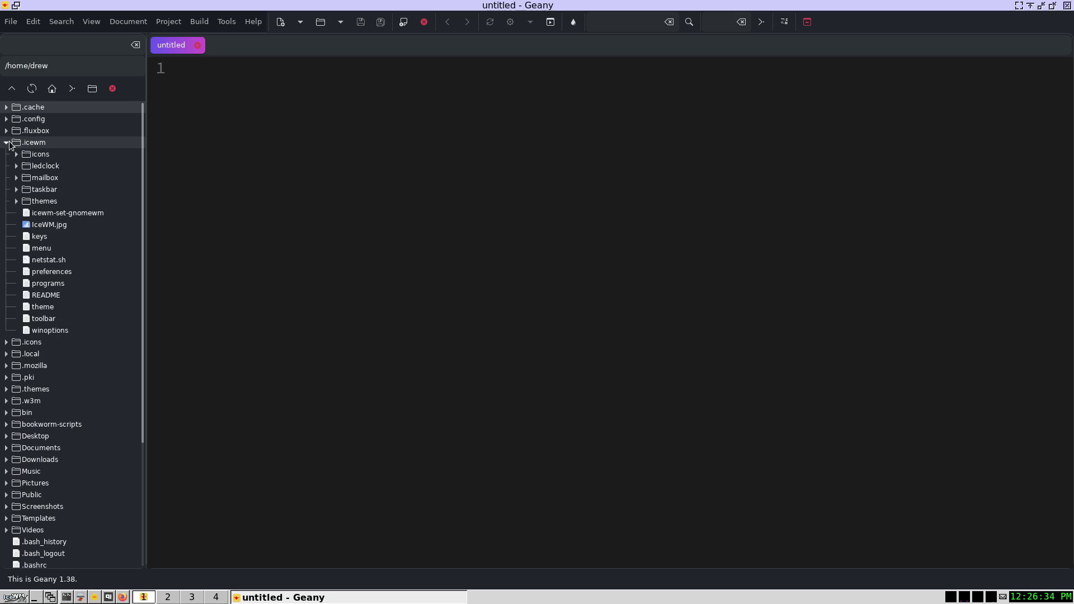
left_click(37, 246)
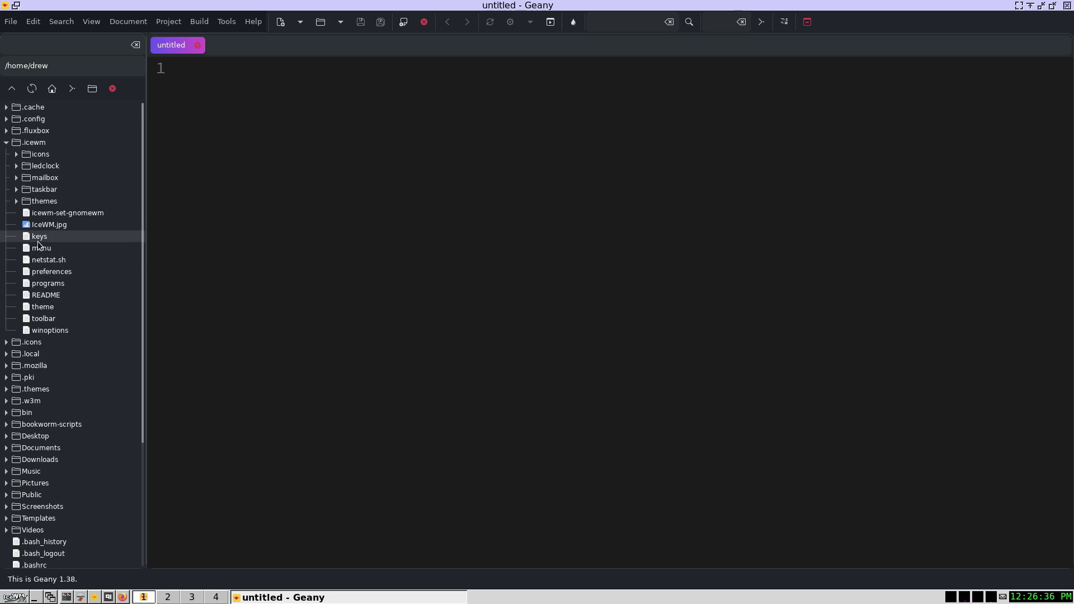
double_click(32, 239)
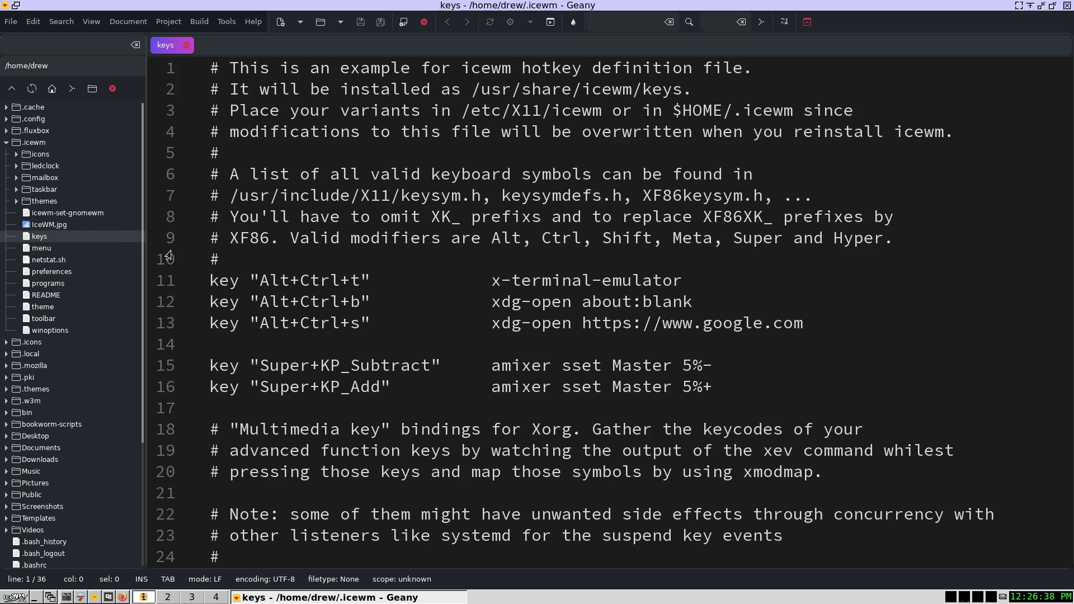
key("ctrl+b")
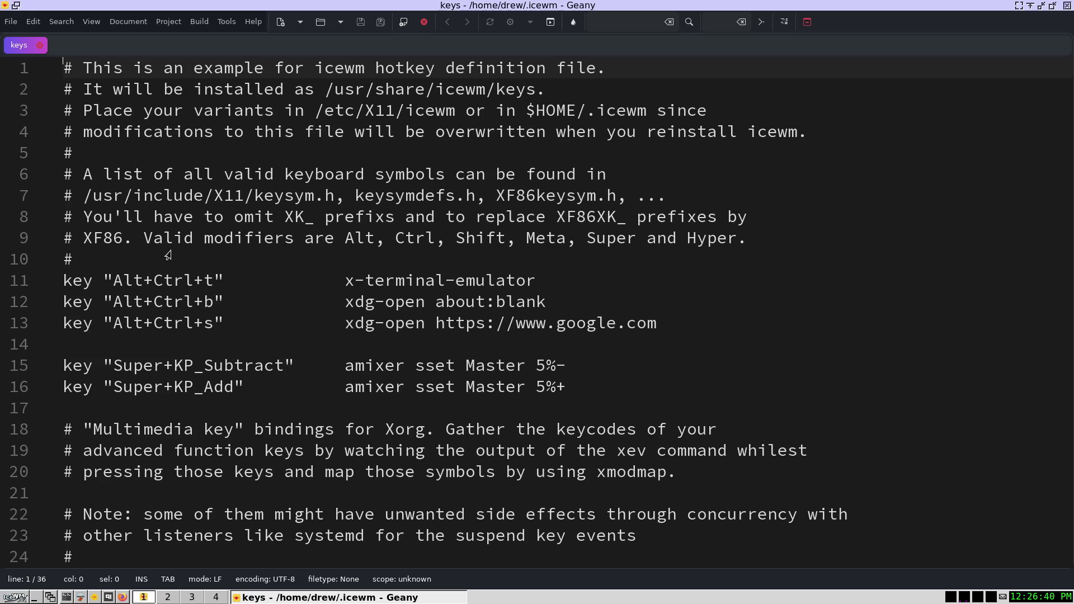
- Mark the two xdg-open launcher lines in the keys file
scroll(722, 338, "down", 3)
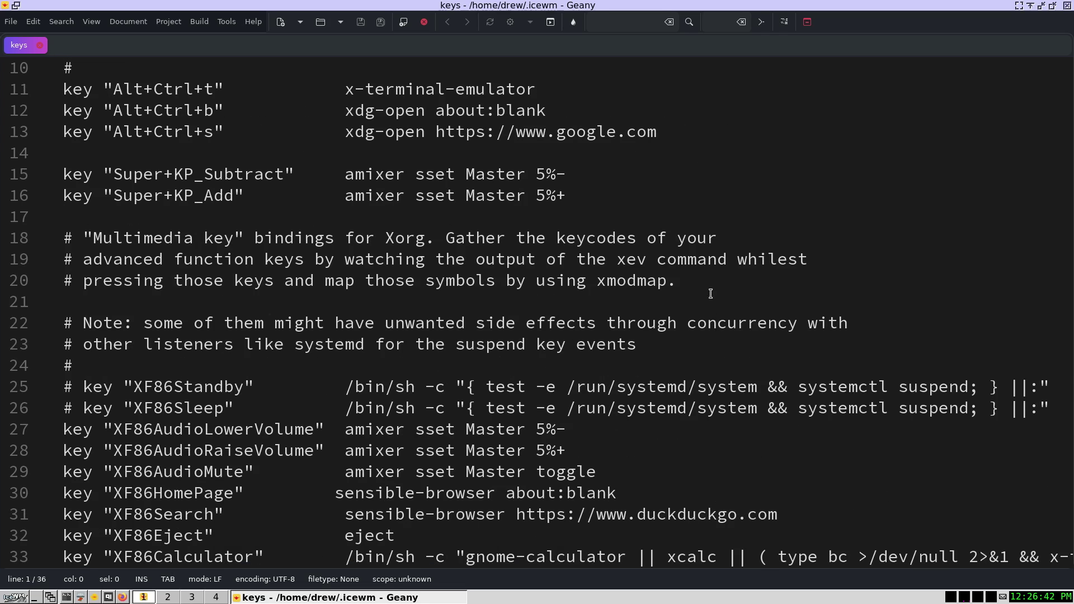
scroll(652, 201, "up", 3)
left_click_drag(660, 323, 40, 308)
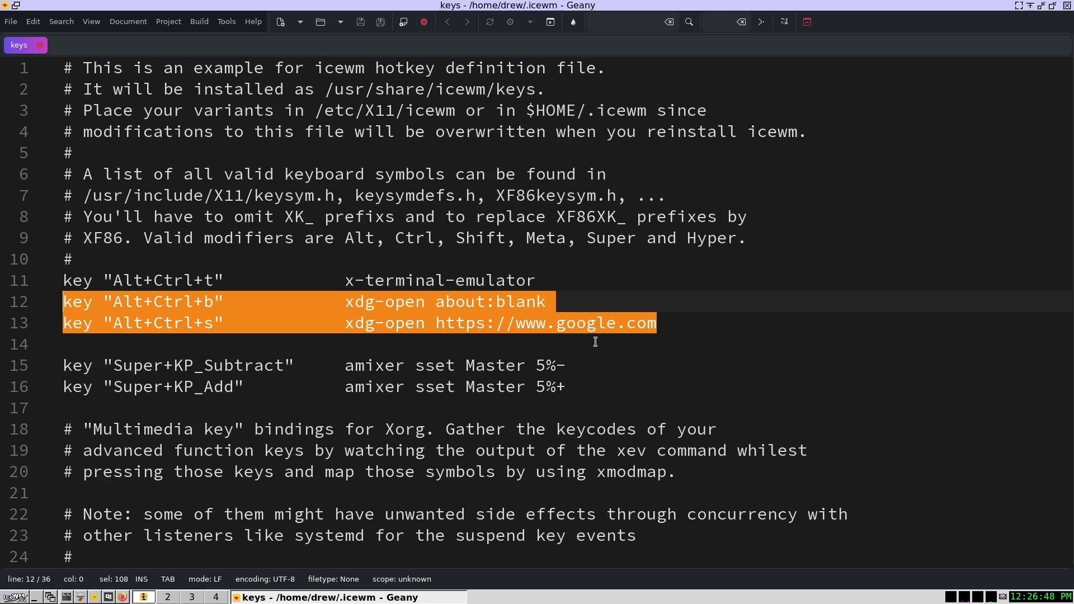
- Replace x-terminal-emulator with tilix on line 11 of the keys file
left_click(210, 281)
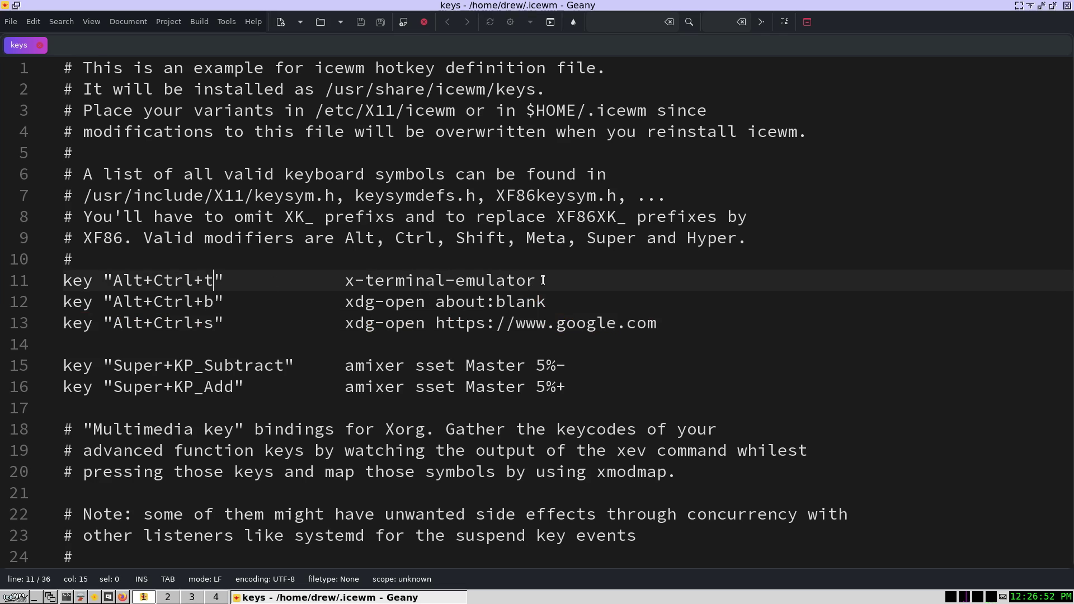
left_click_drag(536, 280, 345, 278)
type("t")
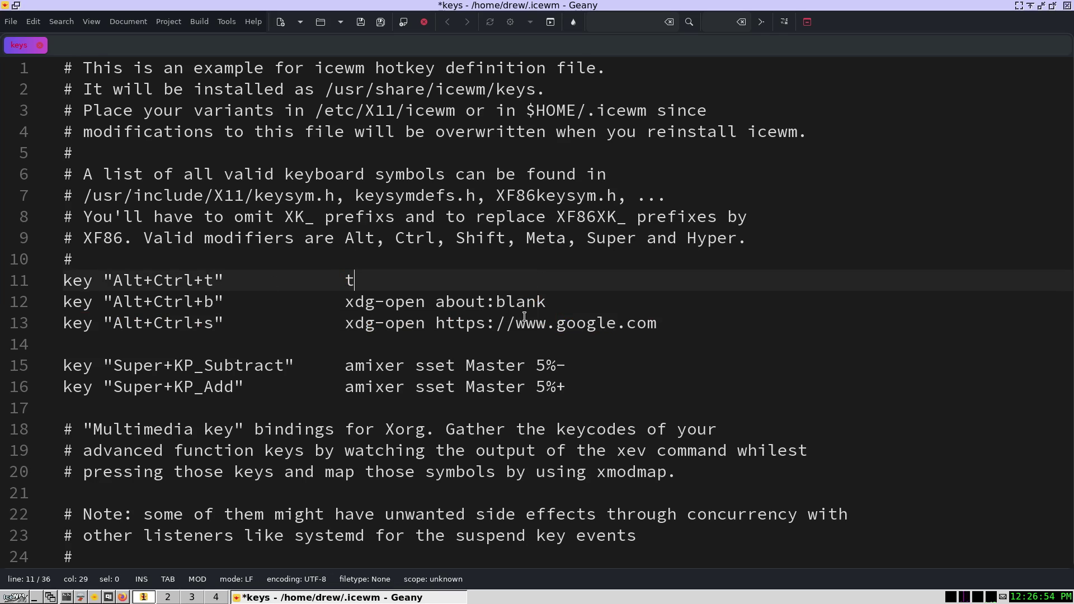
type("ilix")
- Change line 11's Alt+Ctrl+t shortcut to Super+Return and realign the tilix command
left_click(213, 280)
left_click_drag(213, 281, 170, 280)
scroll(495, 388, "down", 4)
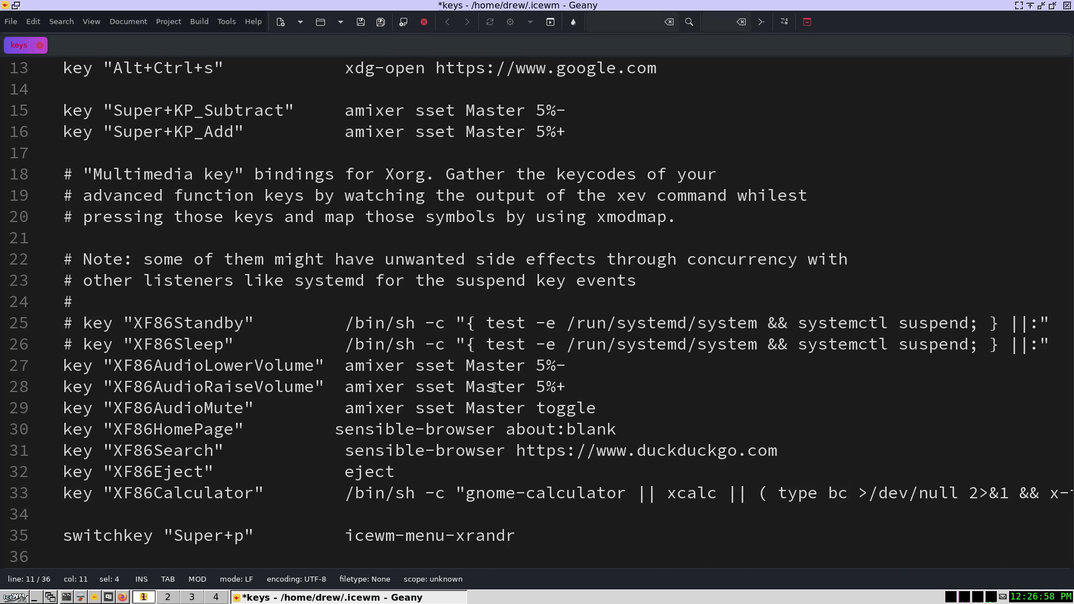
scroll(495, 402, "up", 4)
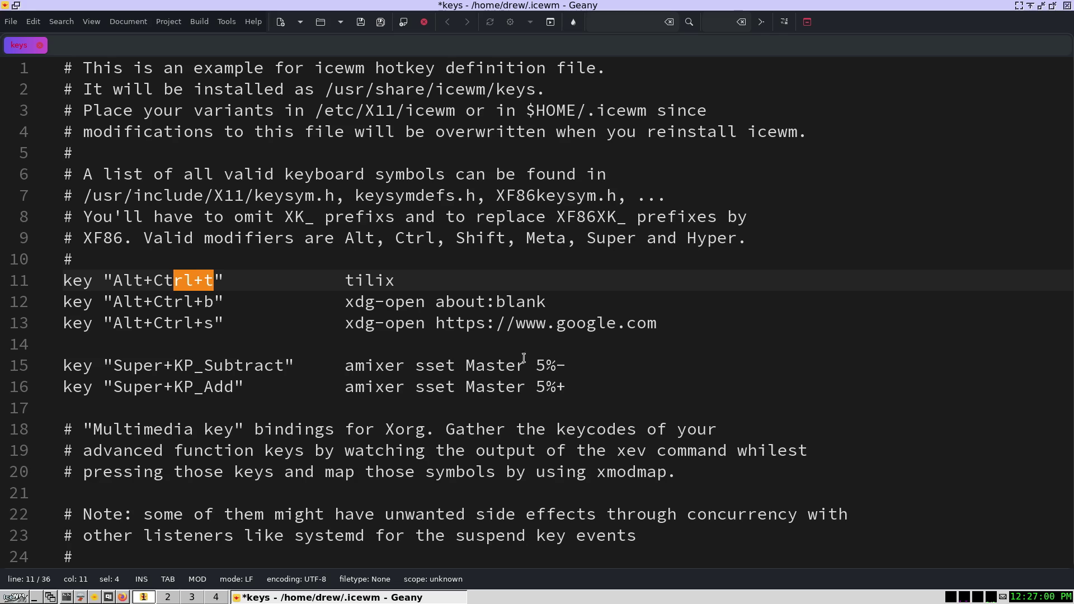
left_click_drag(396, 280, 354, 280)
left_click_drag(216, 281, 113, 280)
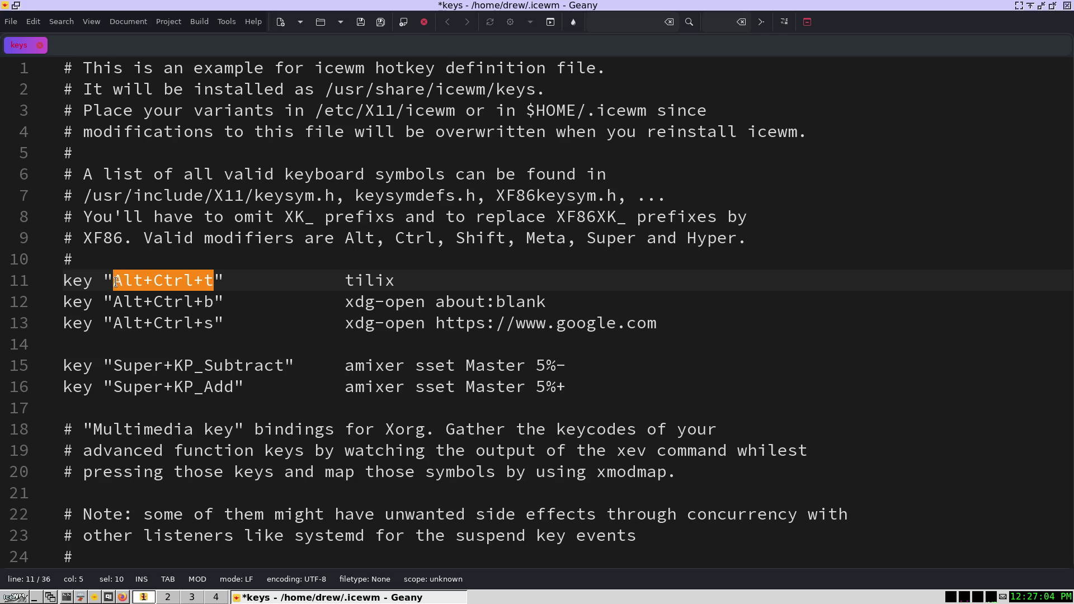
type("Super")
key("BackSpace")
key("BackSpace")
key("BackSpace")
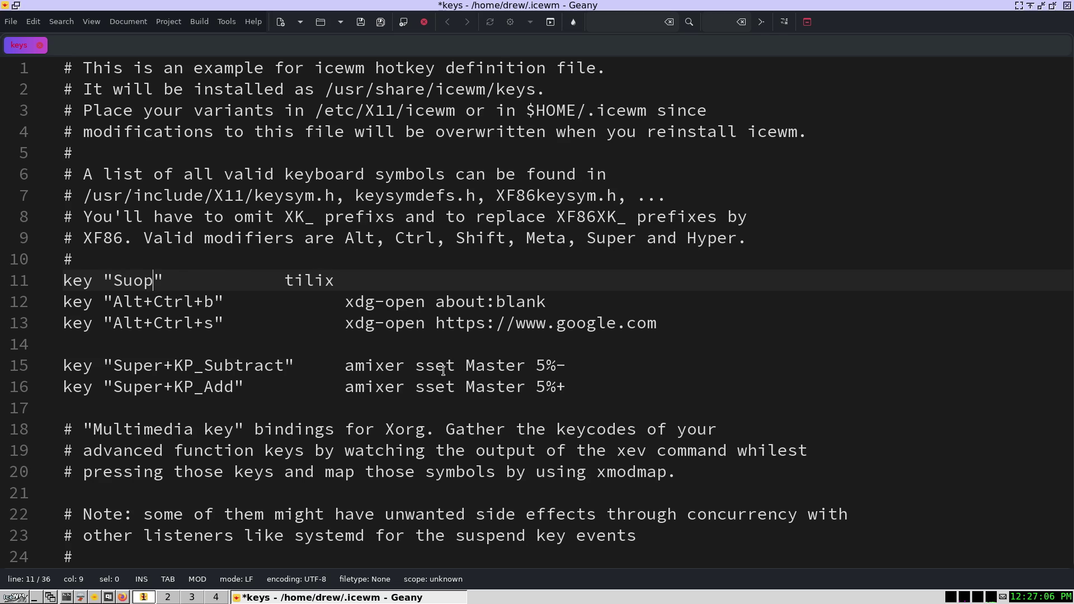
type("per+")
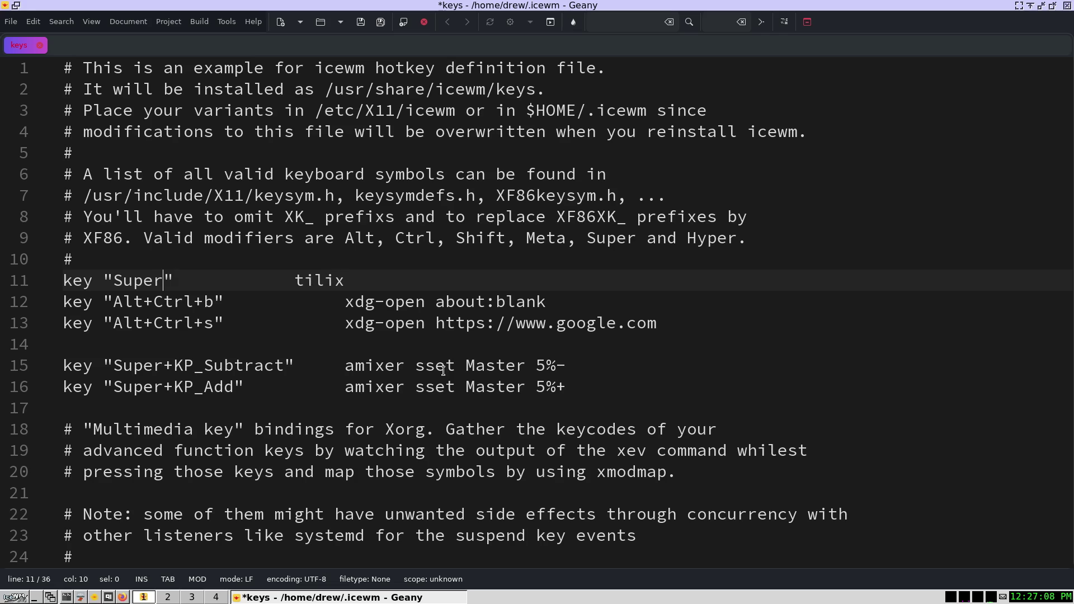
type("Return")
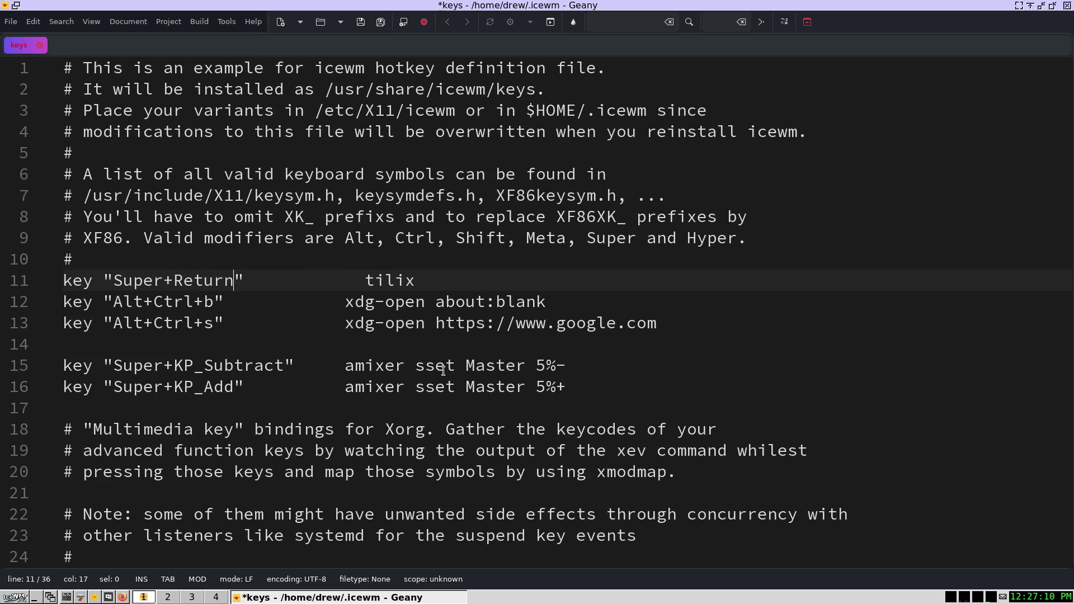
key("Right")
key("BackSpace")
key("BackSpace")
key("BackSpace")
key("BackSpace")
key("Delete")
key("Delete")
key("Delete")
key("Delete")
key("Delete")
key("Delete")
key("Delete")
key("Delete")
key("Delete")
key("Delete")
key("Delete")
key("Delete")
- Select the Alt+Ctrl part of the Alt+Ctrl+b shortcut on line 12
key("Down")
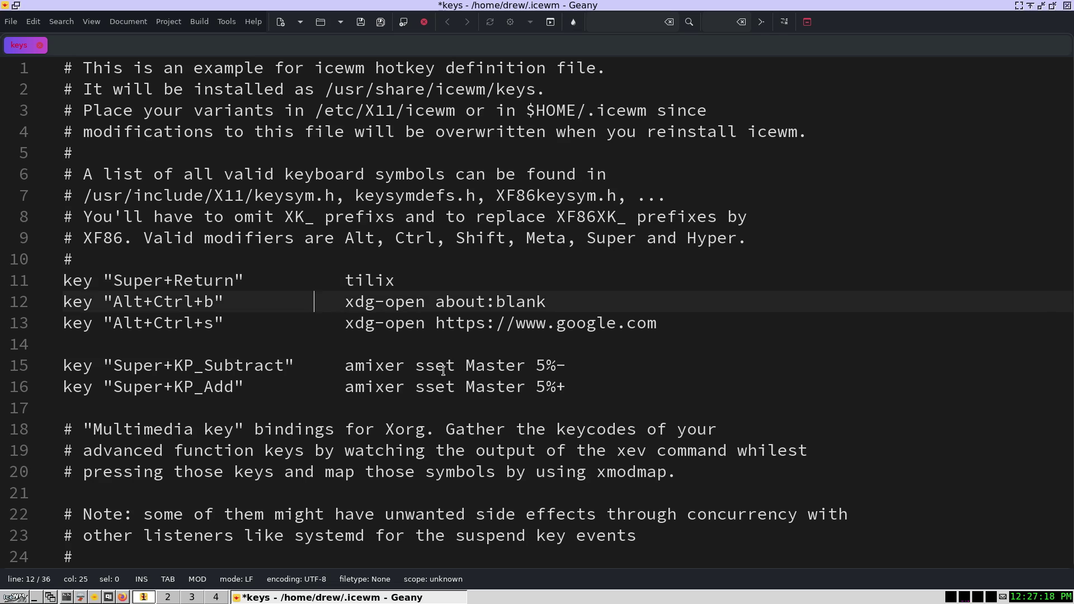
key("Left")
key("Left")
key("Left")
key("Left")
key("shift+Left")
key("shift+Left")
key("shift+Left")
key("shift+Left")
key("shift+Left")
key("shift+Left")
key("shift+Left")
key("shift+Left")
key("shift+Left")
key("Right")
key("shift+Left")
key("shift+Left")
key("shift+Left")
key("shift+Left")
key("shift+Left")
key("shift+Left")
key("shift+Left")
key("shift+Left")
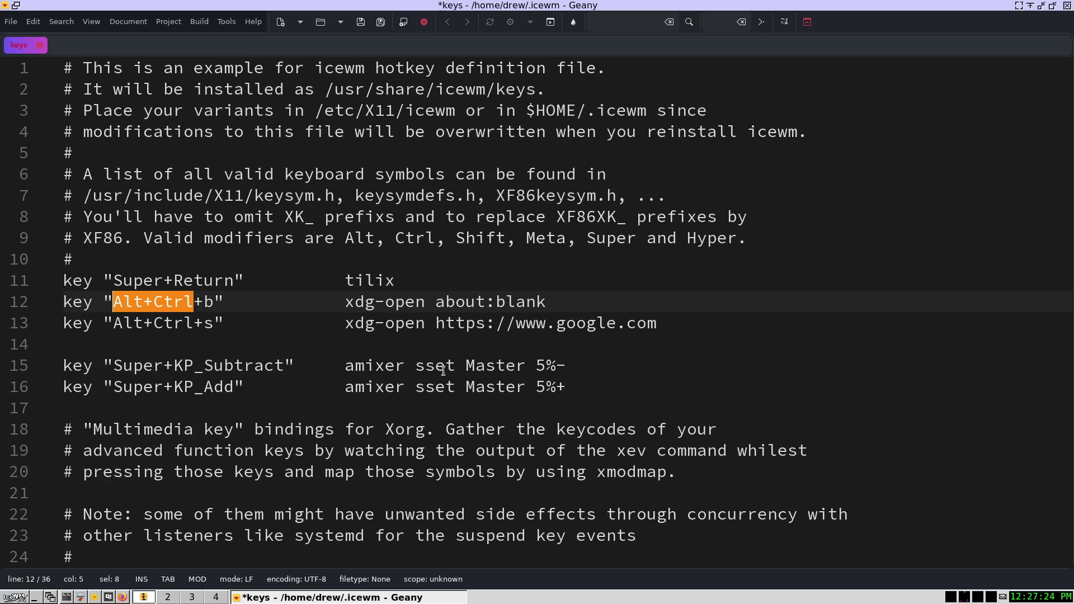
- Make the Super+b line launch firefox-esr and drop the old xdg-open about:blank command
type("Super")
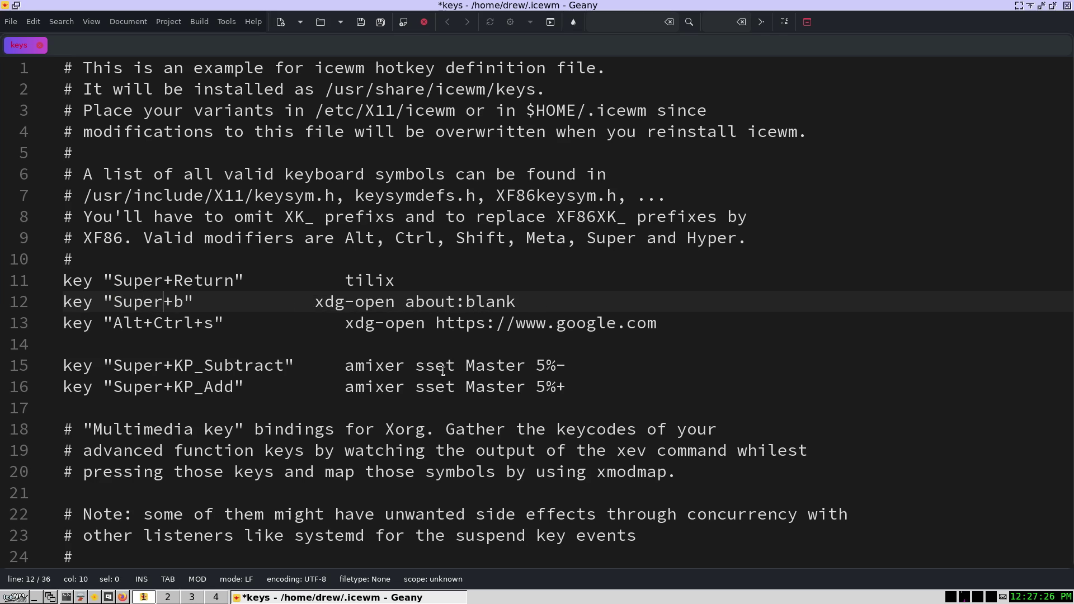
key("Tab")
key("Tab")
key("Tab")
key("Tab")
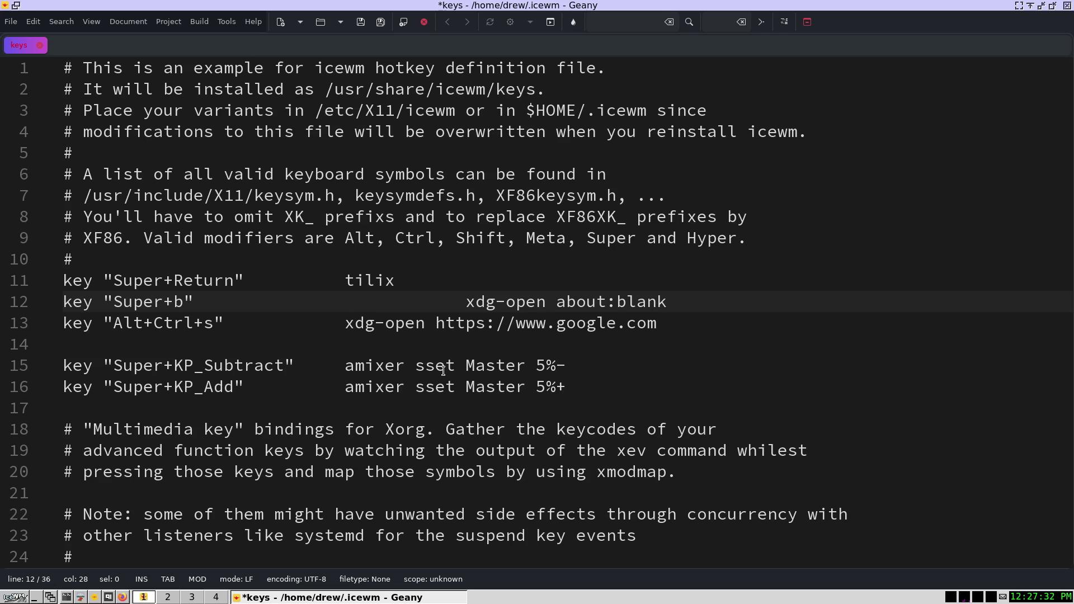
key("ctrl+shift+Right")
key("ctrl+shift+Right")
key("BackSpace")
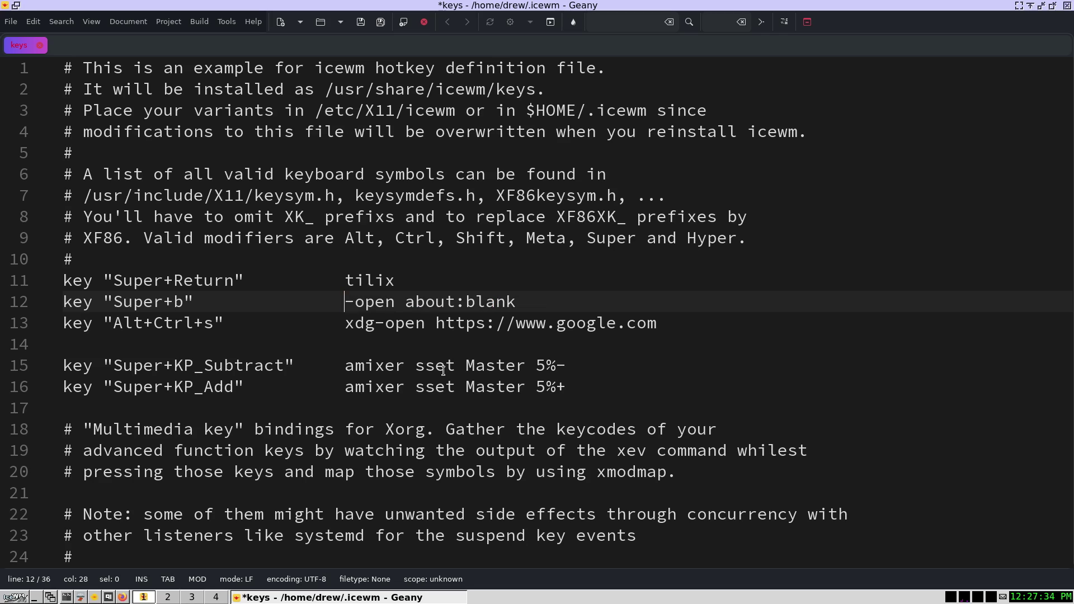
type("firefox-esr")
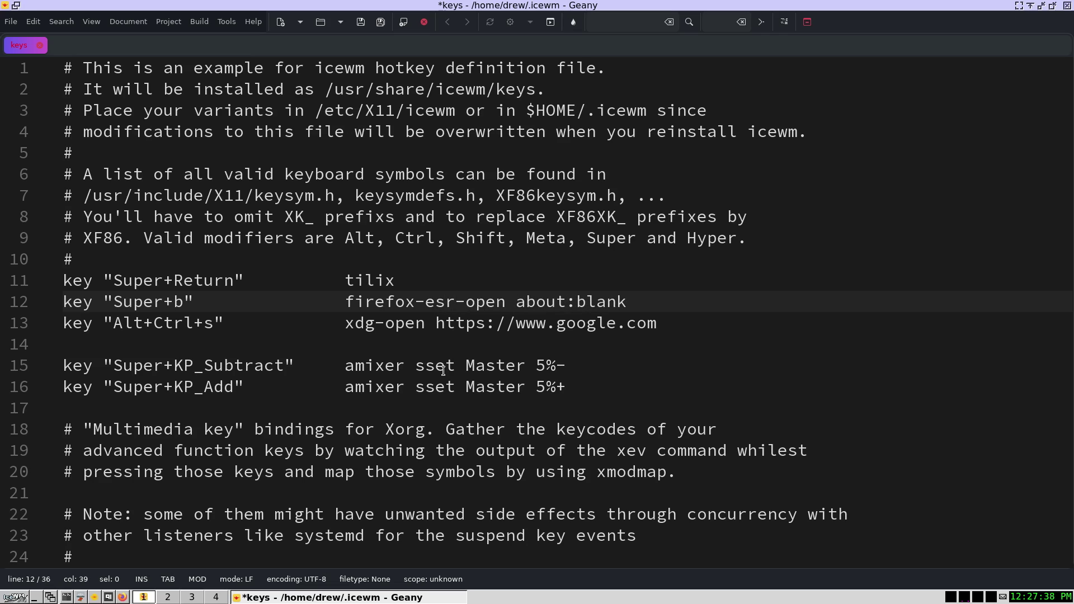
key("ctrl+shift+Right")
key("ctrl+shift+Right")
key("ctrl+shift+Right")
key("BackSpace")
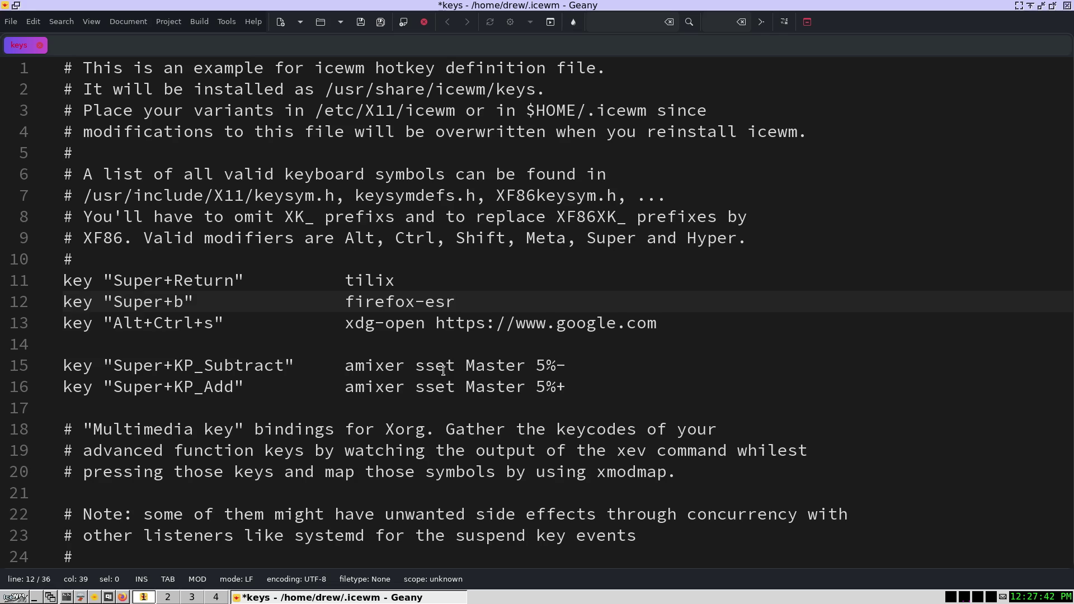
- Delete the Google search shortcut line on line 13
key("Down")
key("Right")
key("Right")
key("Right")
key("Right")
key("Right")
key("Right")
key("Right")
key("Right")
key("Right")
key("Right")
key("Right")
key("Right")
key("Right")
key("Right")
key("Right")
key("Right")
key("Right")
key("Right")
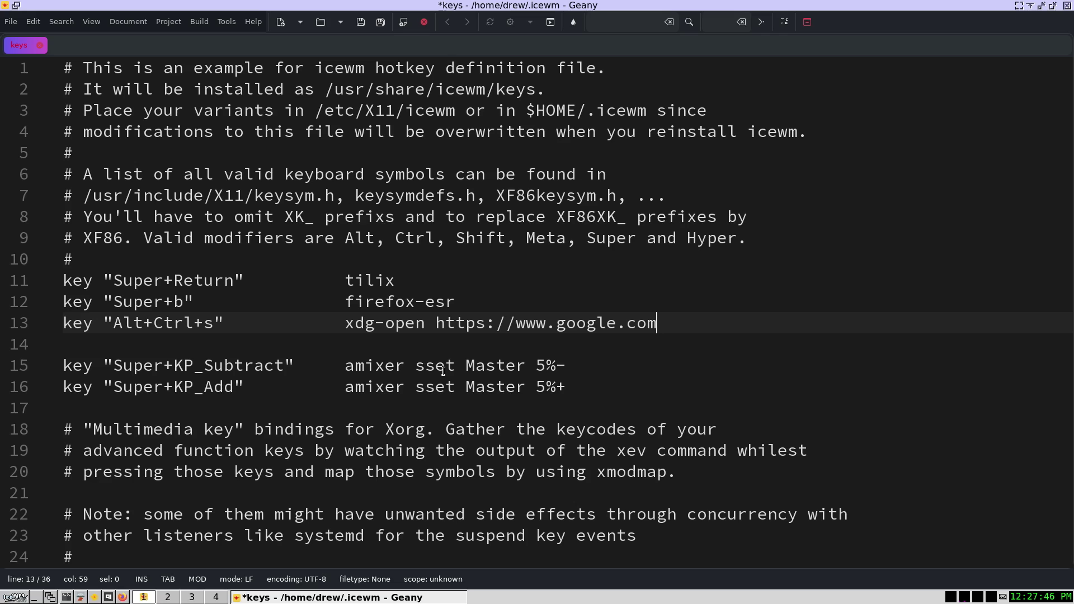
key("ctrl+shift+Home")
key("Down")
key("Down")
key("Down")
key("Down")
key("Down")
key("Down")
key("Down")
key("Down")
key("Down")
key("Down")
key("Down")
key("Down")
key("shift+End")
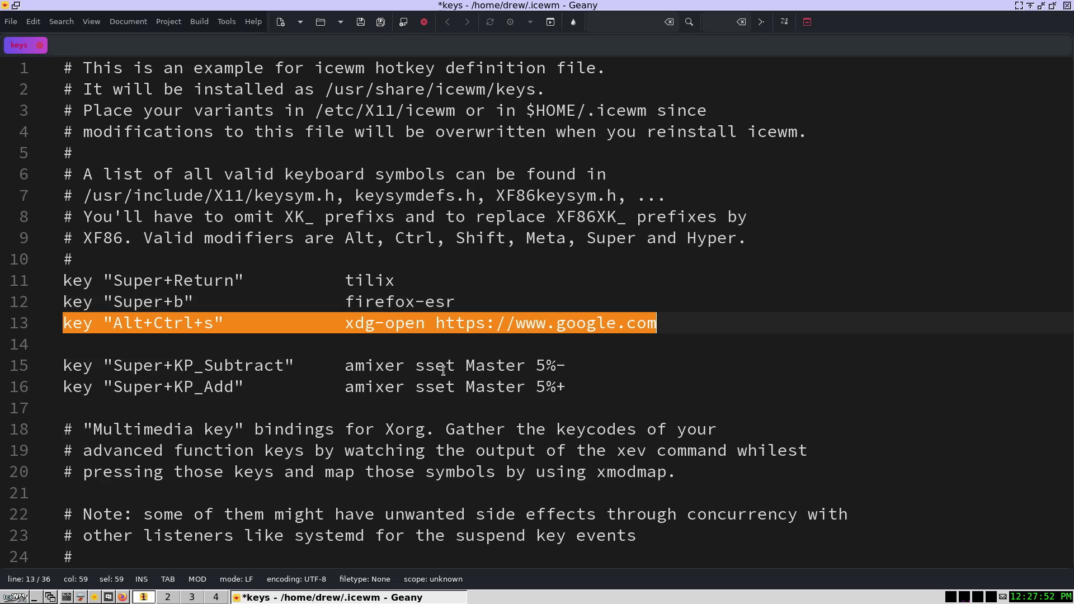
key("Delete")
- Add a key "Super+e" line that launches geany
type("key")
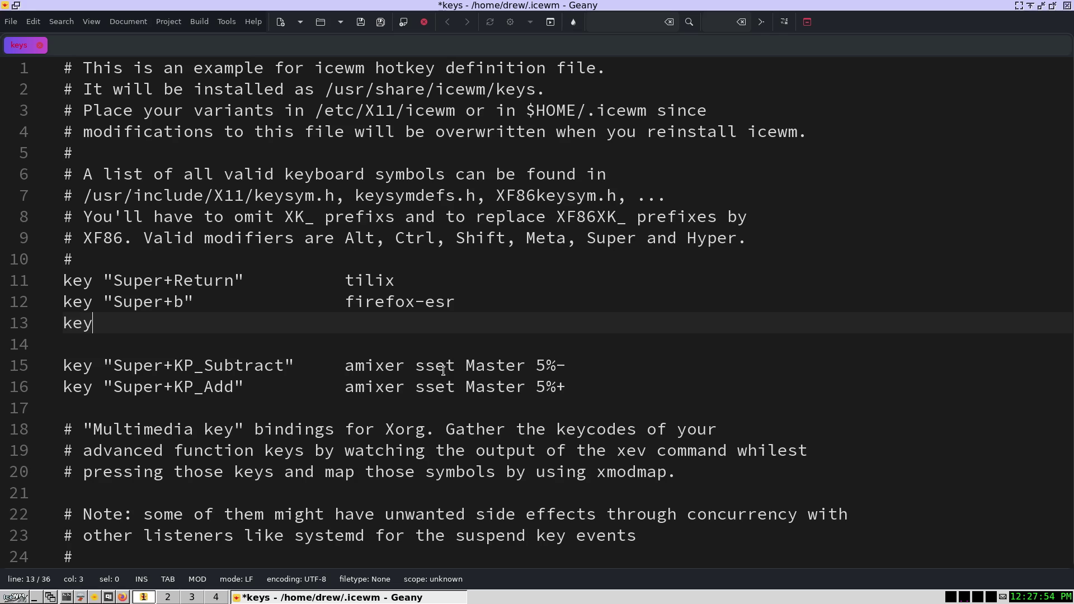
type(" \"Super+e")
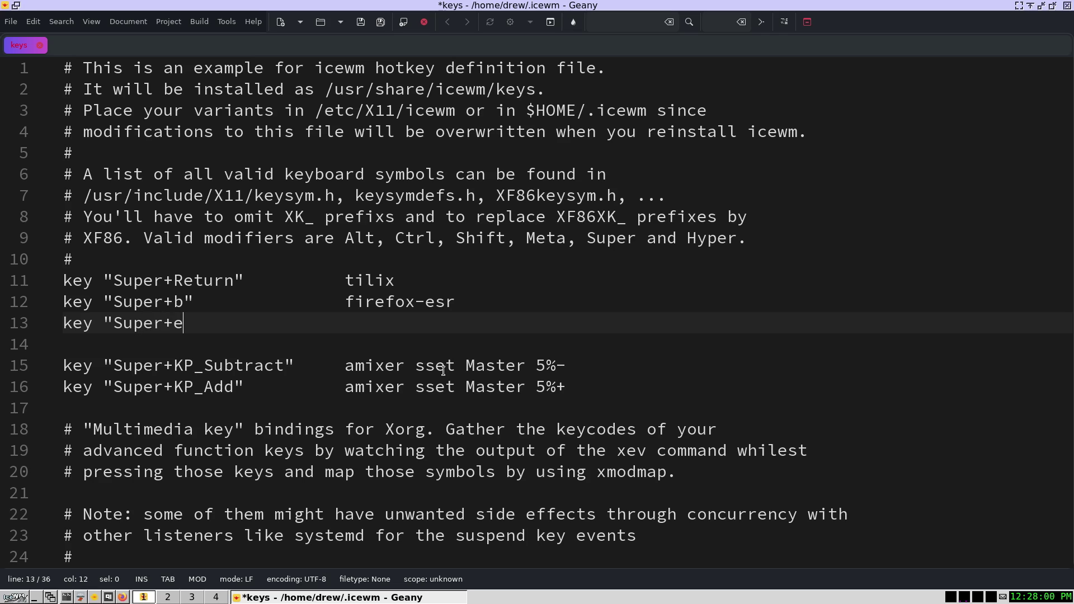
key("Tab")
key("Tab")
type("geab")
key("BackSpace")
type("ny")
key("Return")
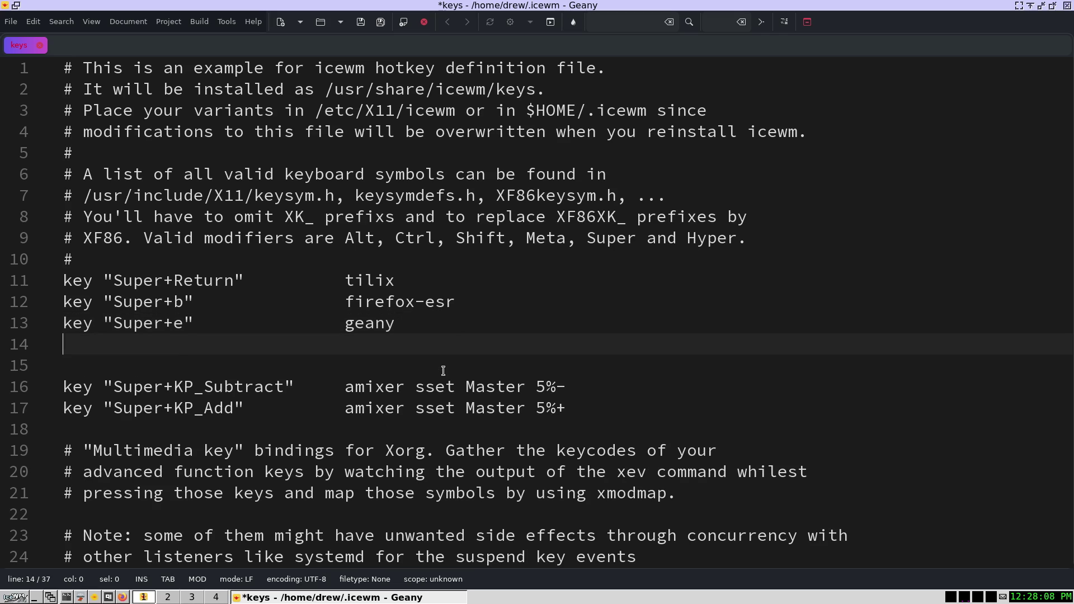
- Add a Super+f line for thunar and start a bare Super+space line
type("key \"Super")
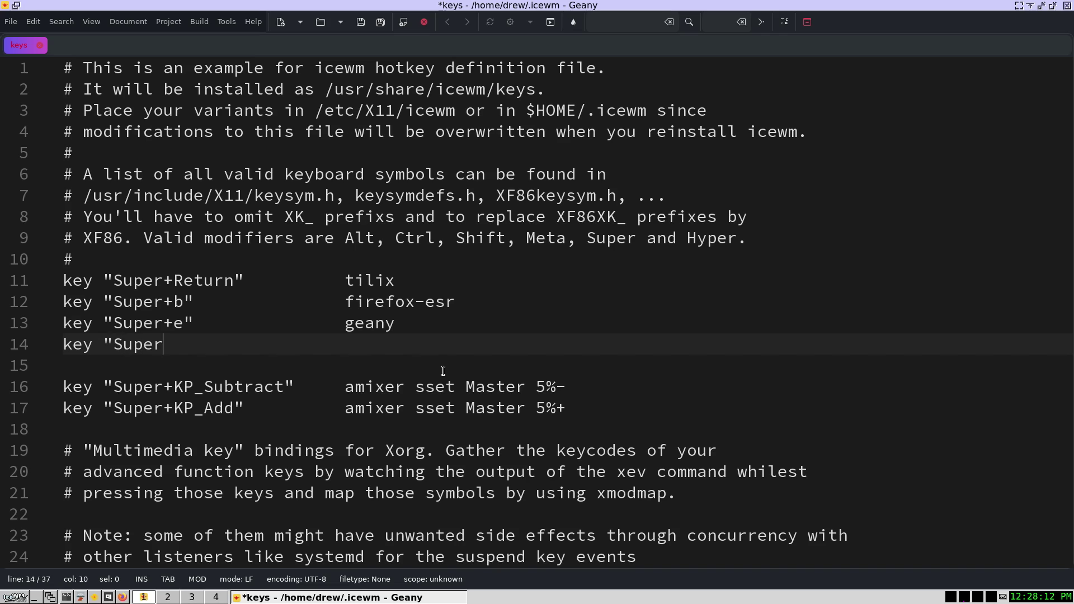
type("+f\"")
key("Tab")
key("Tab")
key("Tab")
key("Tab")
type("thunar")
key("Return")
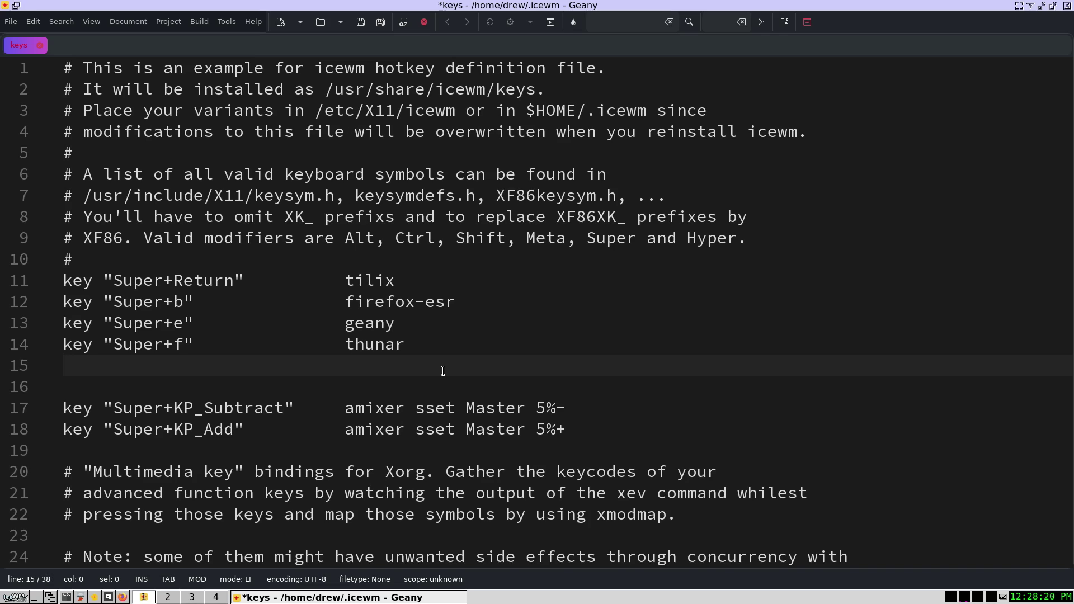
type("key \"Super+space")
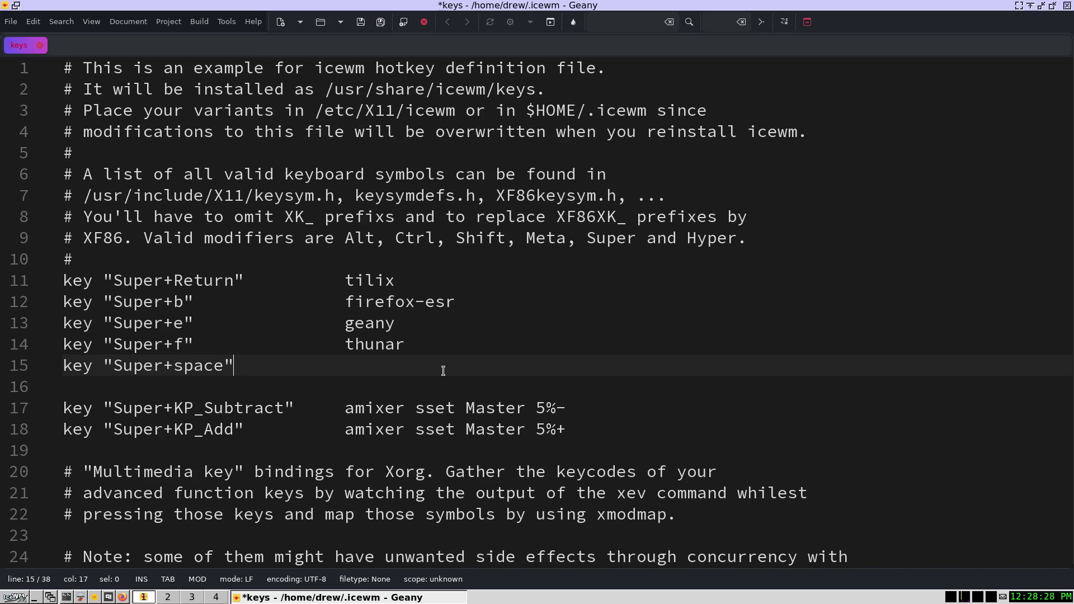
type("\"")
key("Tab")
key("Tab")
key("Tab")
- Save the keys file and look through Geany's menus
left_click(361, 21)
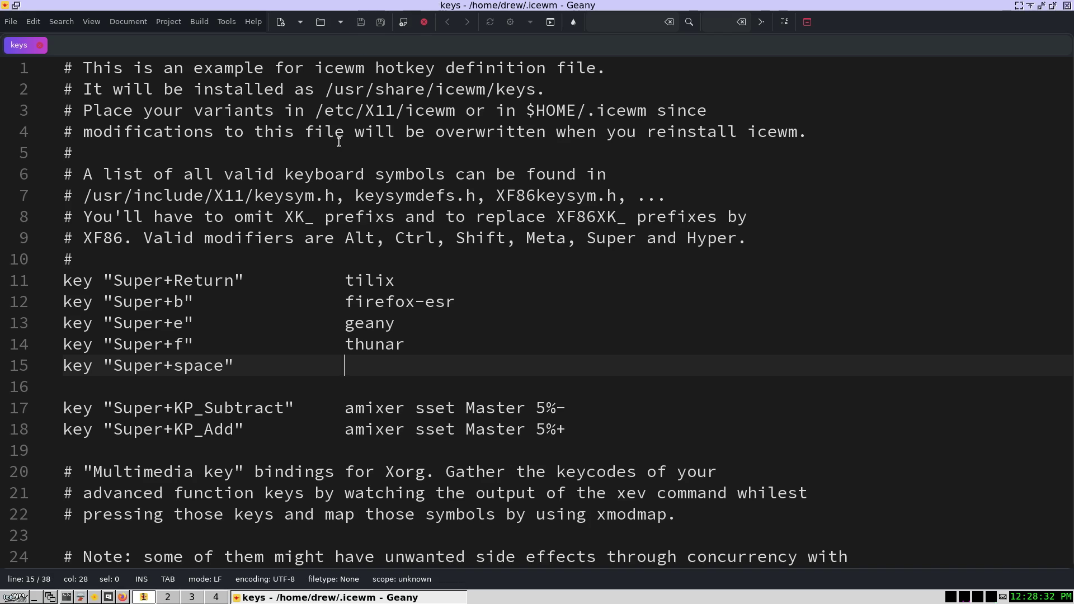
left_click(10, 25)
mouse_move(34, 24)
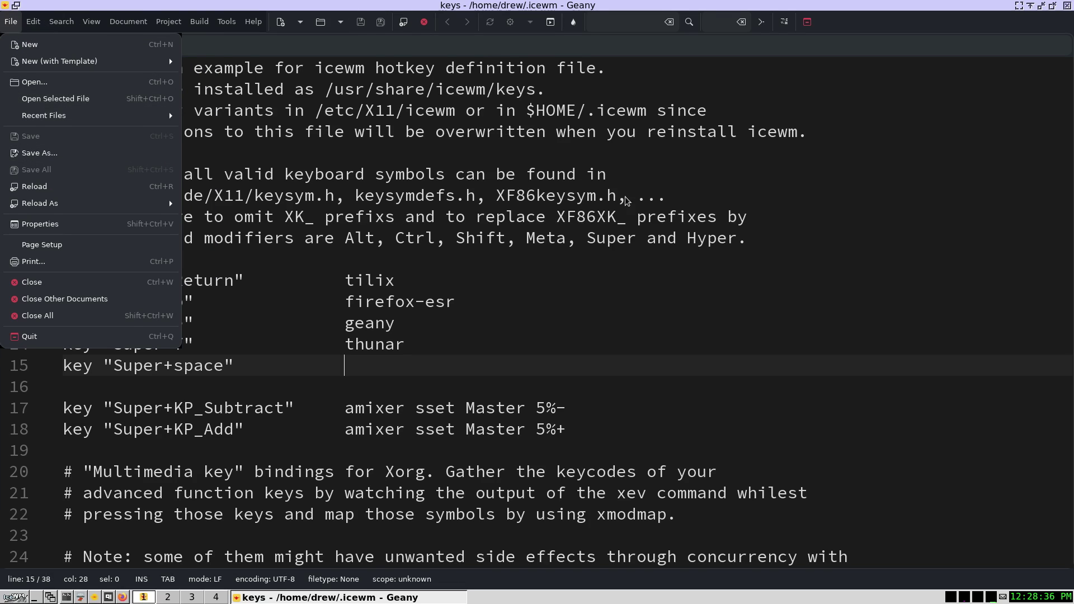
- Copy the rofi launcher command from line 93 of .fluxbox/keys, then close that file
left_click(839, 159)
key("shift+F11")
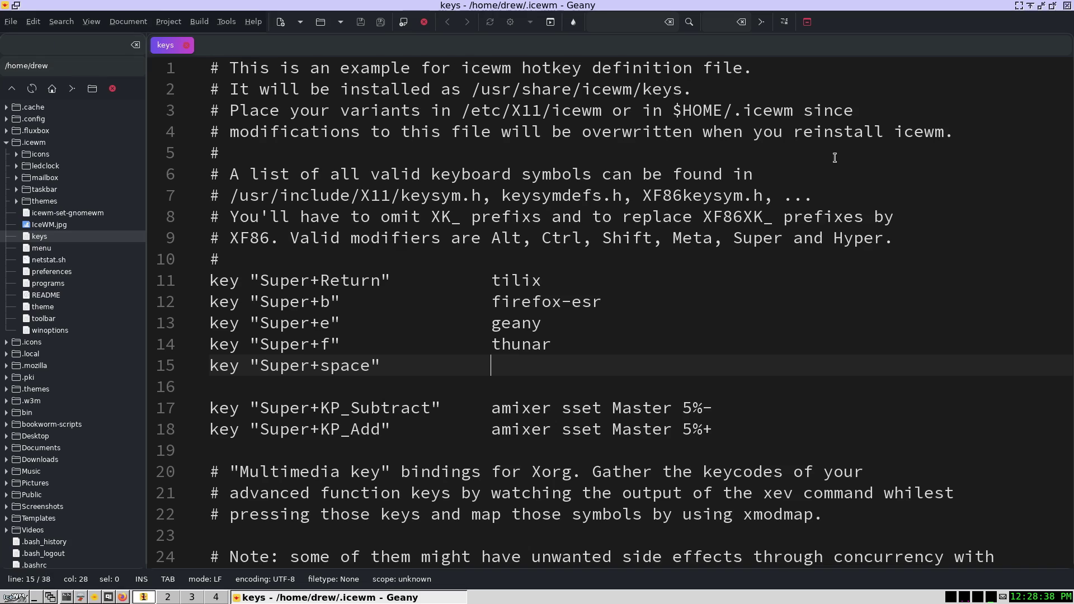
left_click(11, 132)
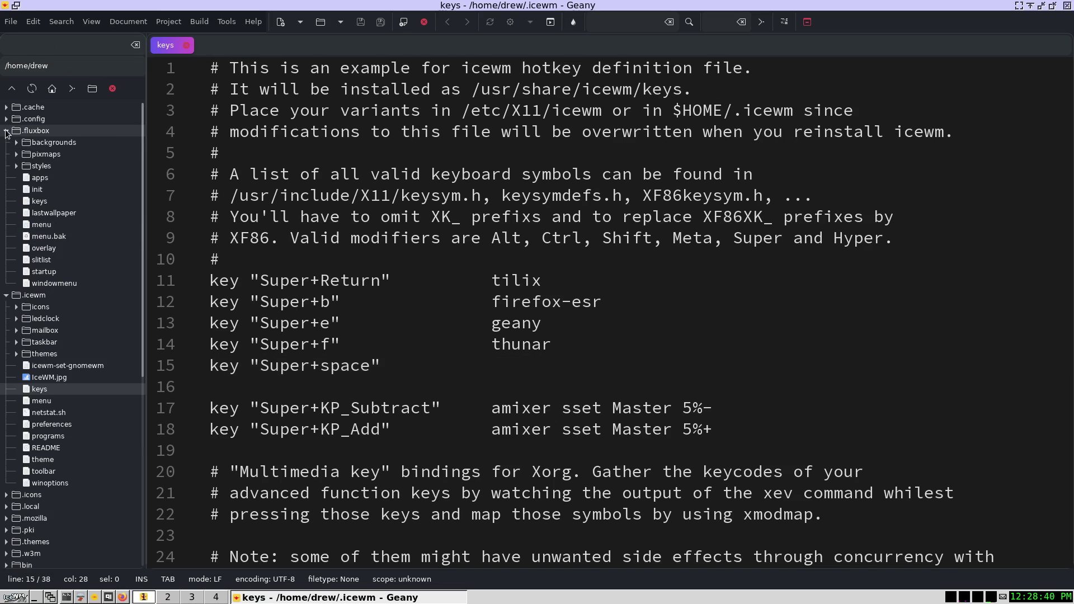
double_click(43, 203)
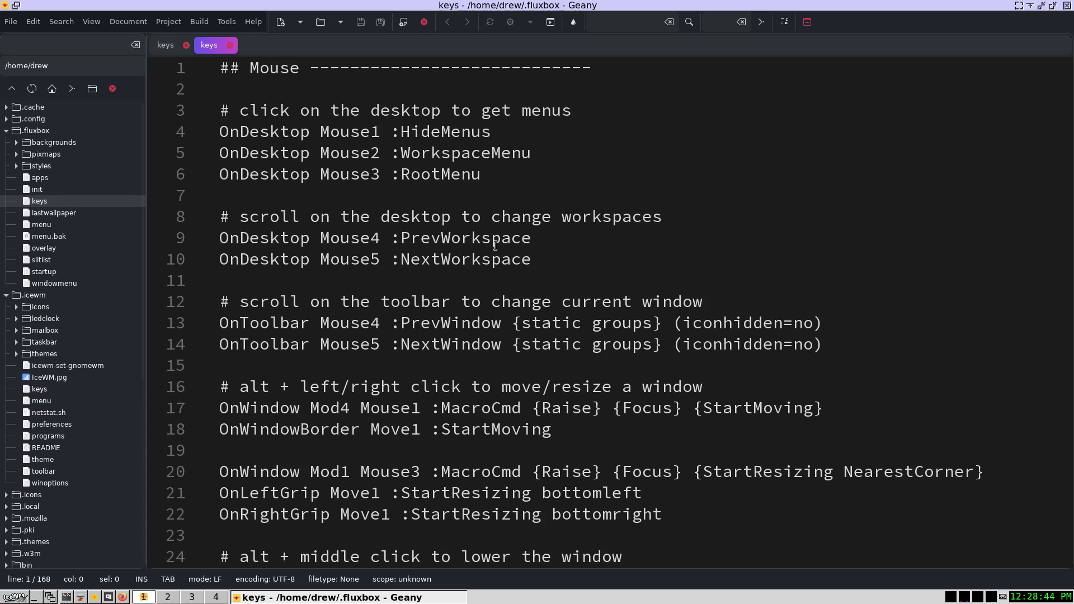
scroll(488, 248, "down", 20)
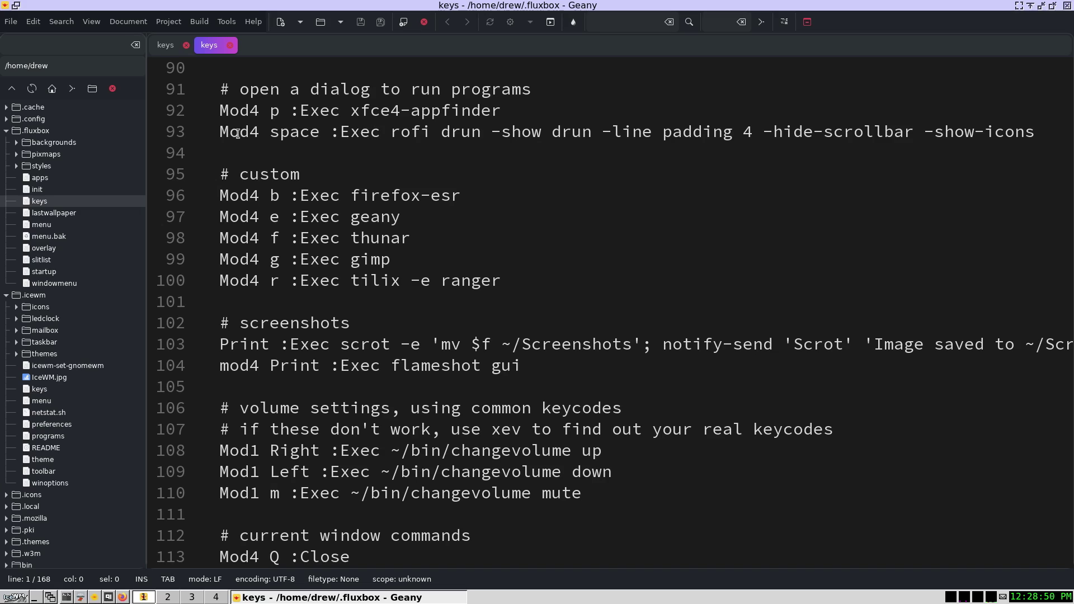
left_click(391, 132)
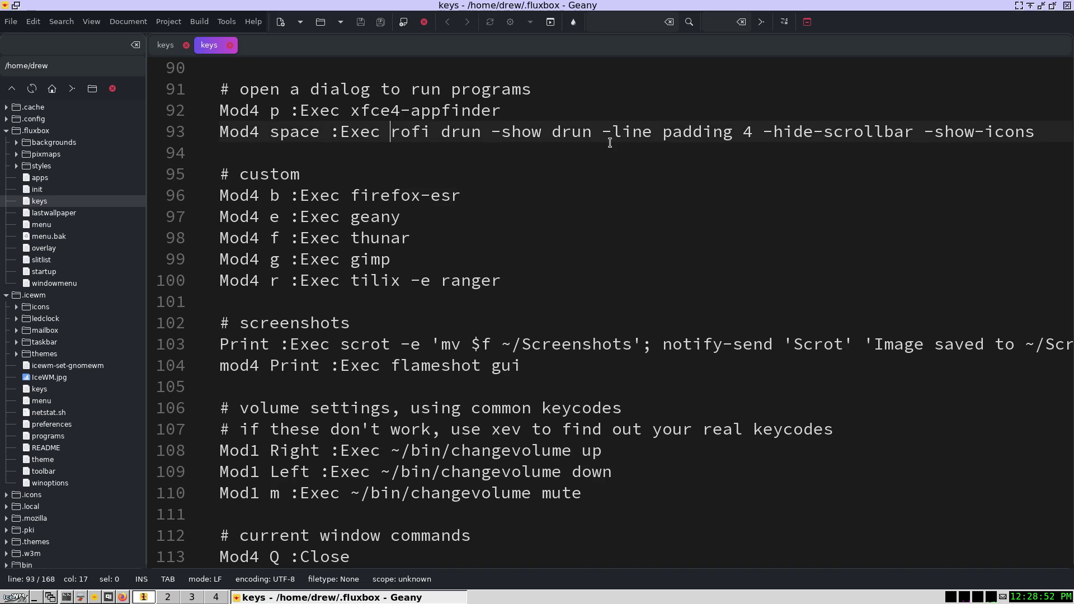
key("shift+End")
key("ctrl+c")
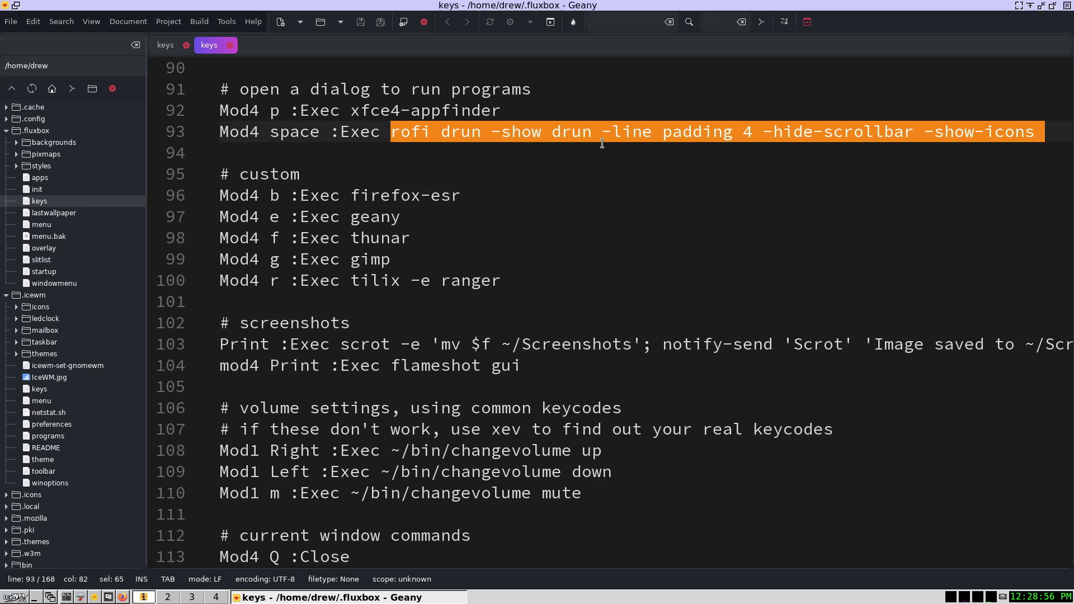
left_click(230, 45)
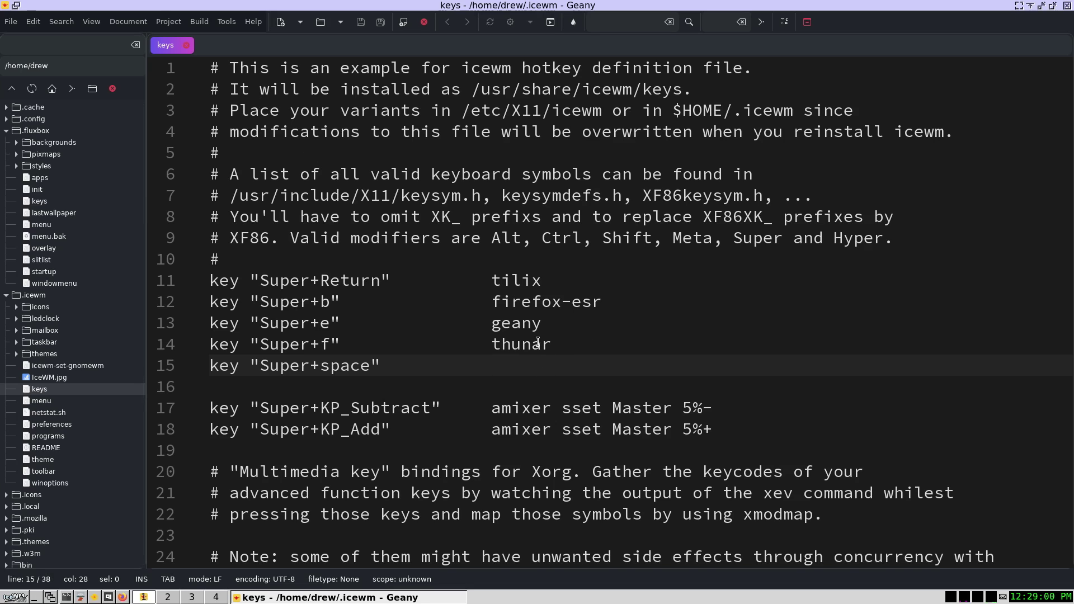
- Paste the rofi command after Super+space and save the keys file
key("ctrl+v")
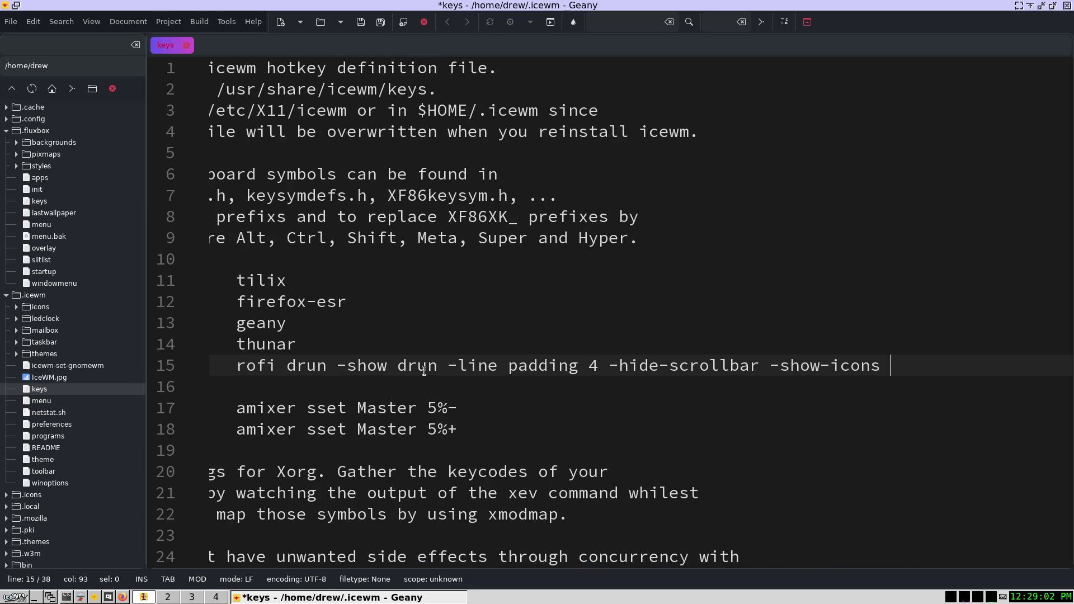
key("Home")
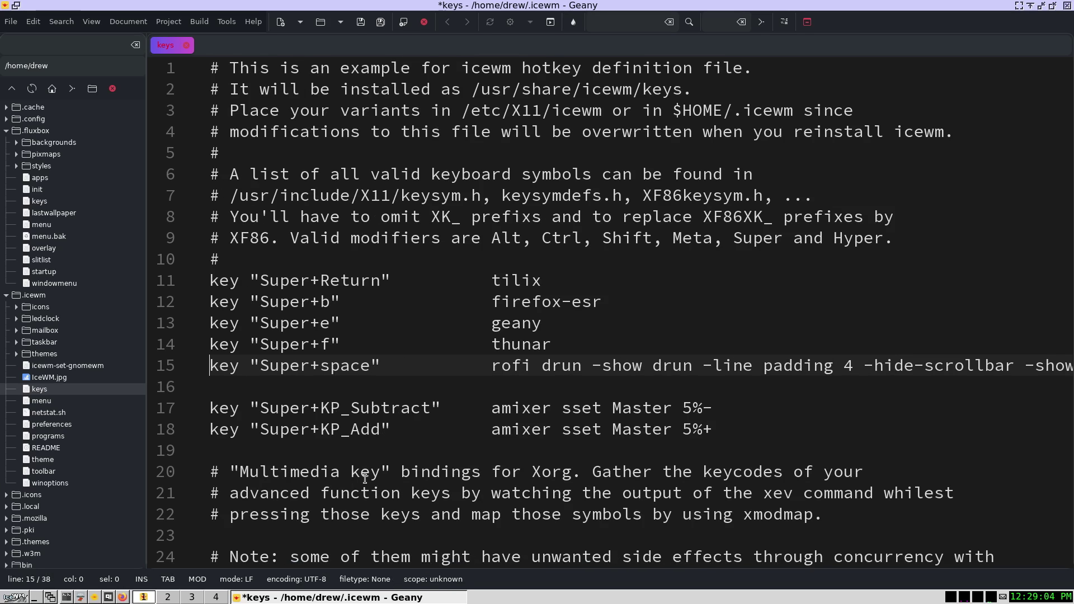
left_click(361, 21)
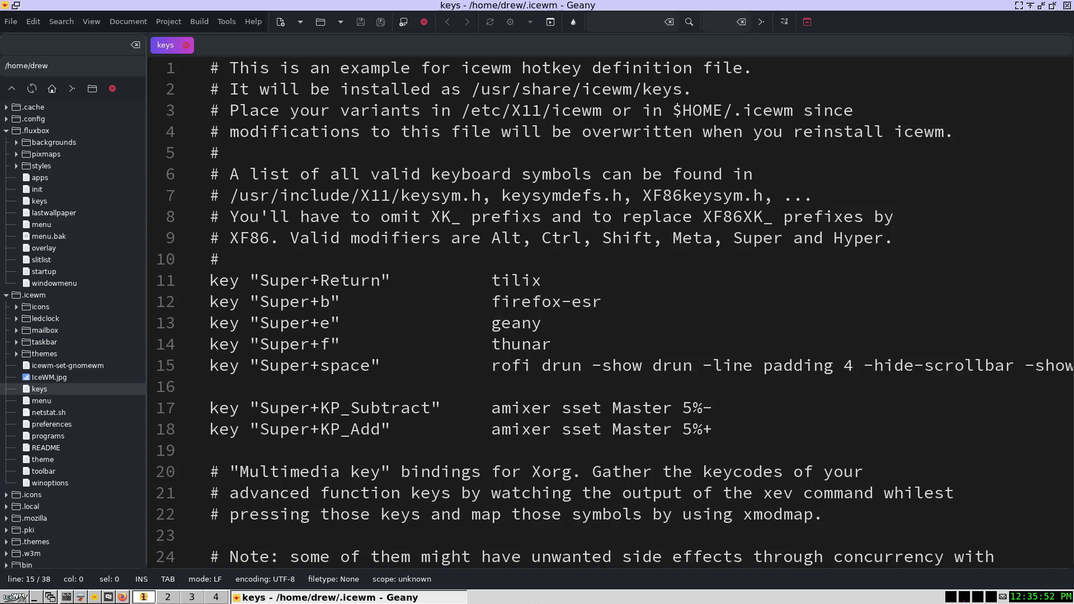
- Restart IceWM and test the Super+Return terminal and Super+space rofi shortcuts
left_click(15, 597)
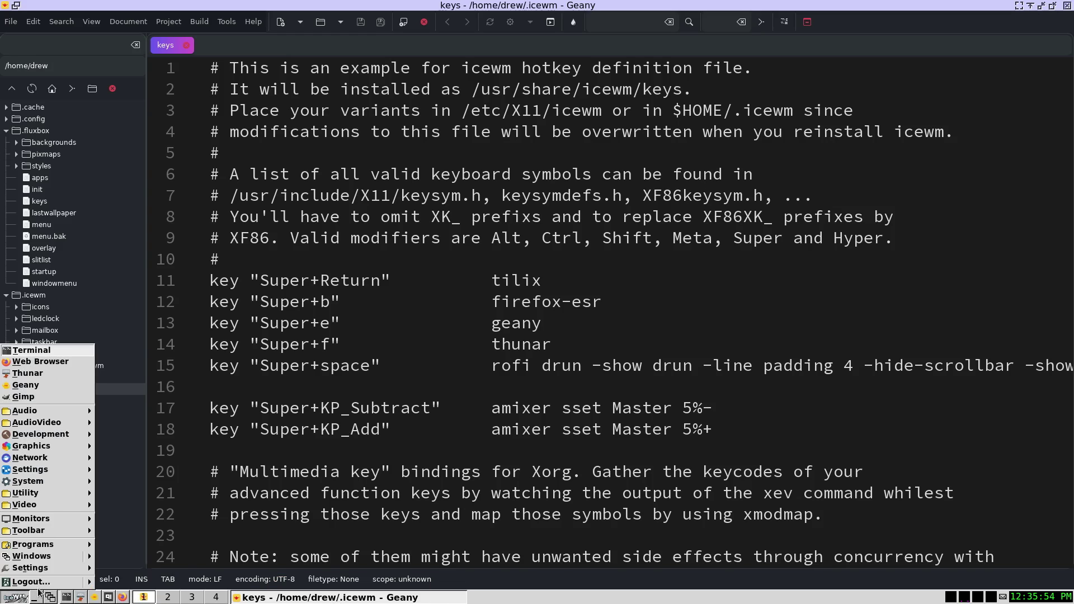
mouse_move(88, 586)
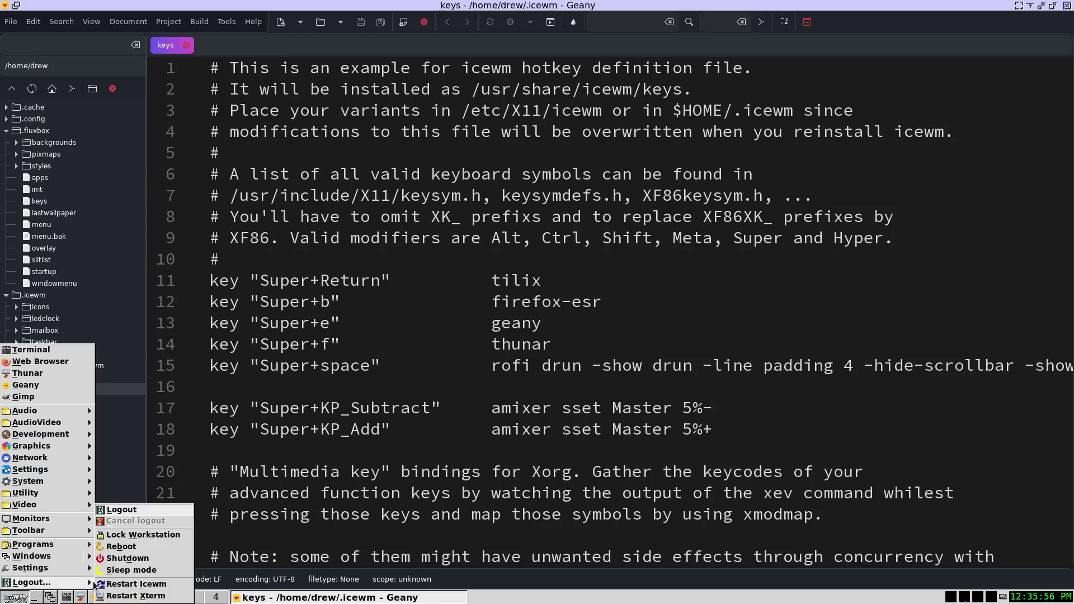
left_click(136, 585)
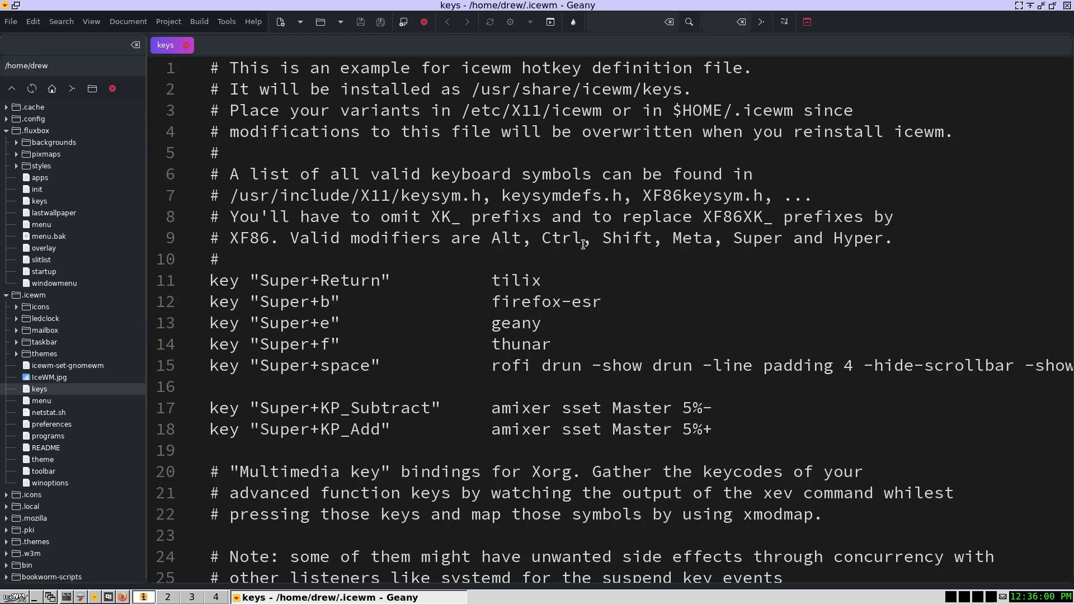
key("super+Return")
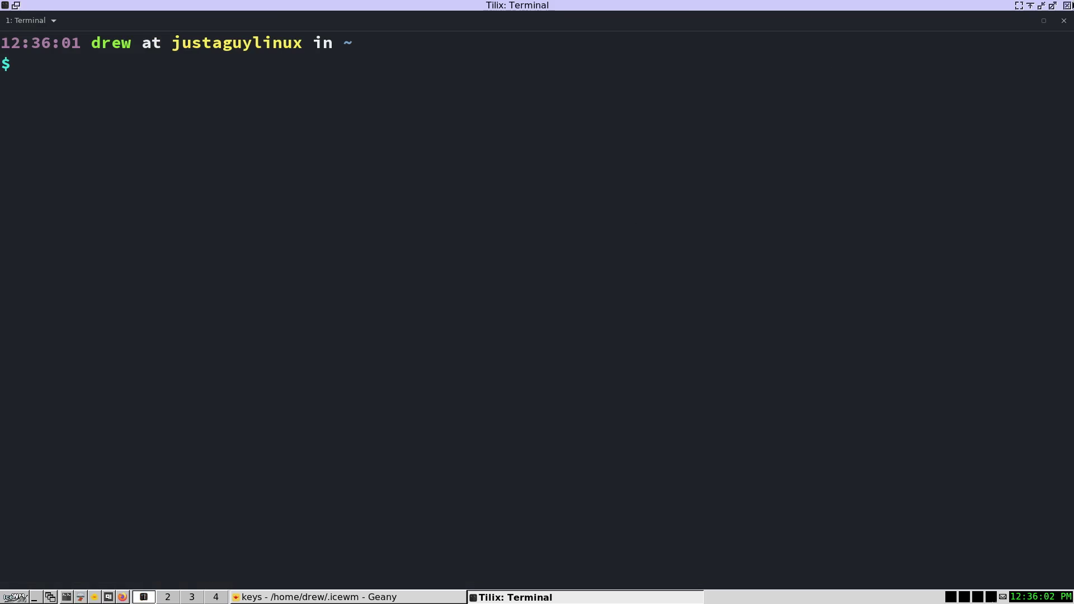
left_click(1067, 6)
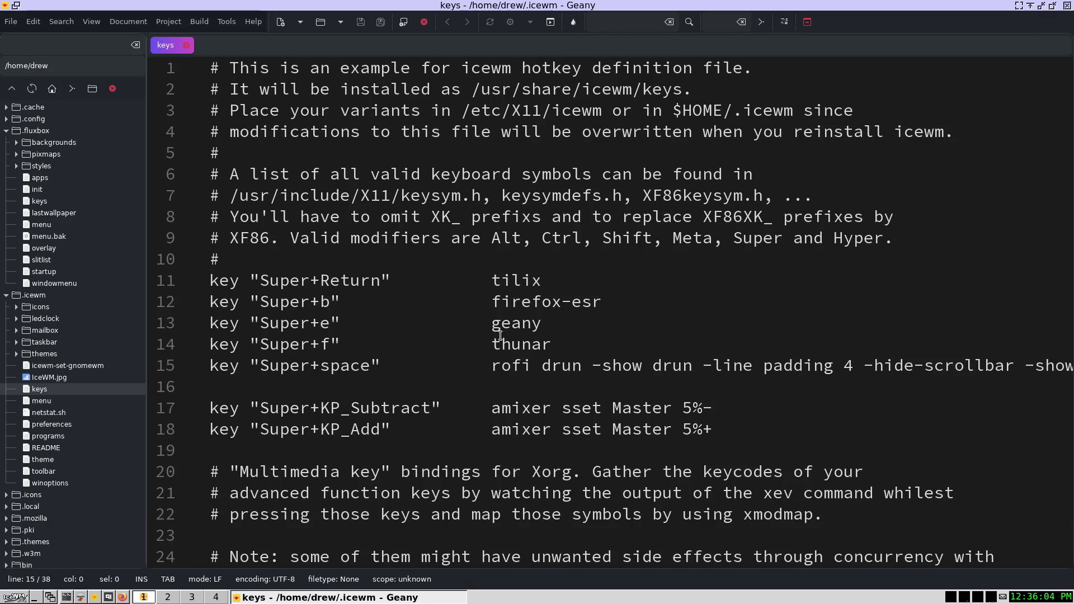
key("super+space")
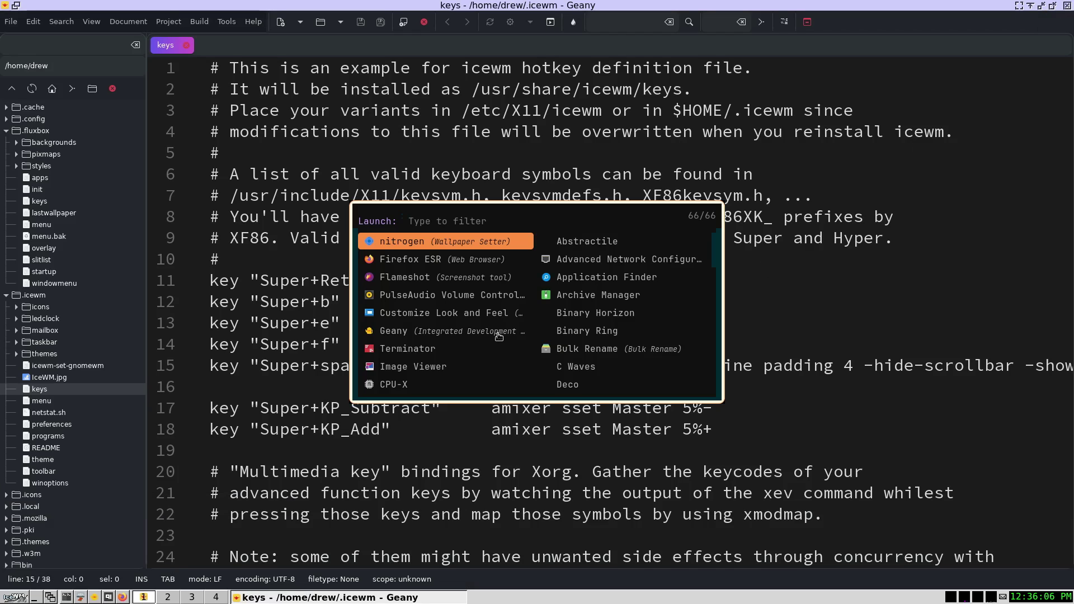
key("Escape")
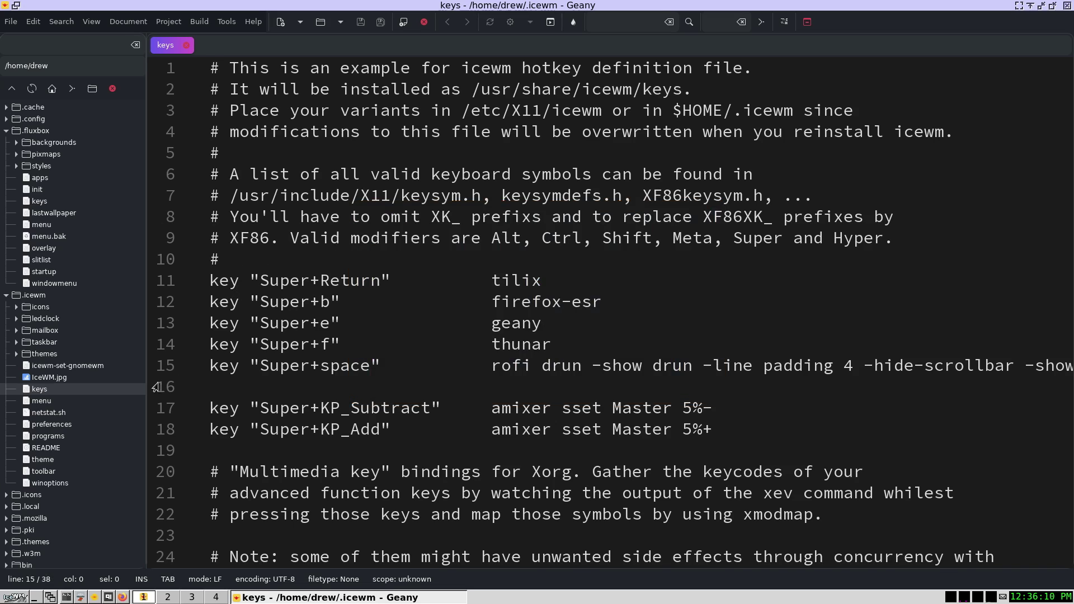
- Open IceWM's preferences file and find the first case-sensitive match of 'Close'
double_click(56, 426)
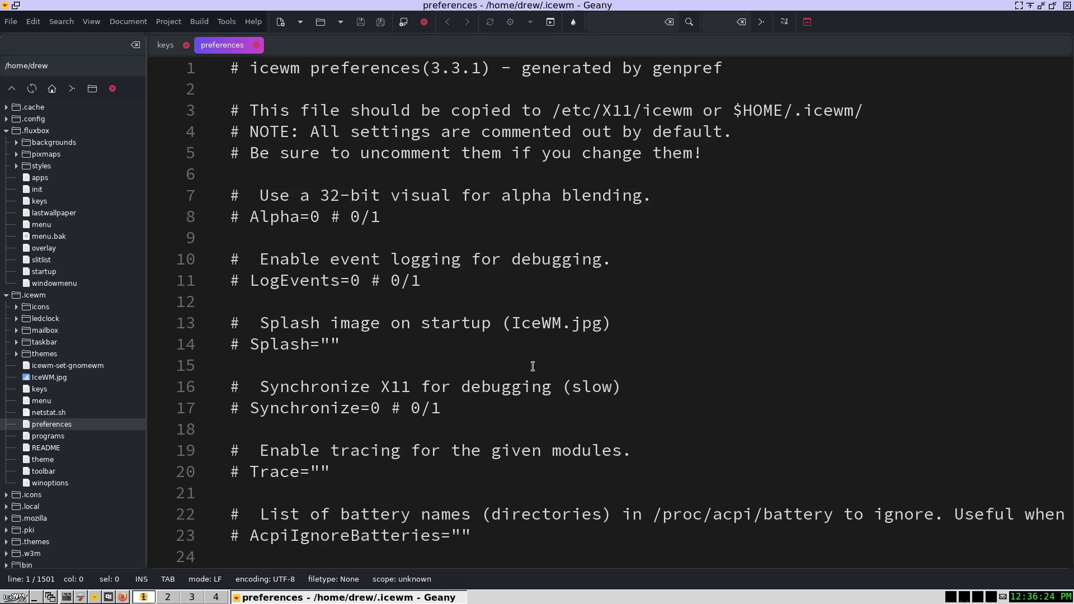
key("ctrl+f")
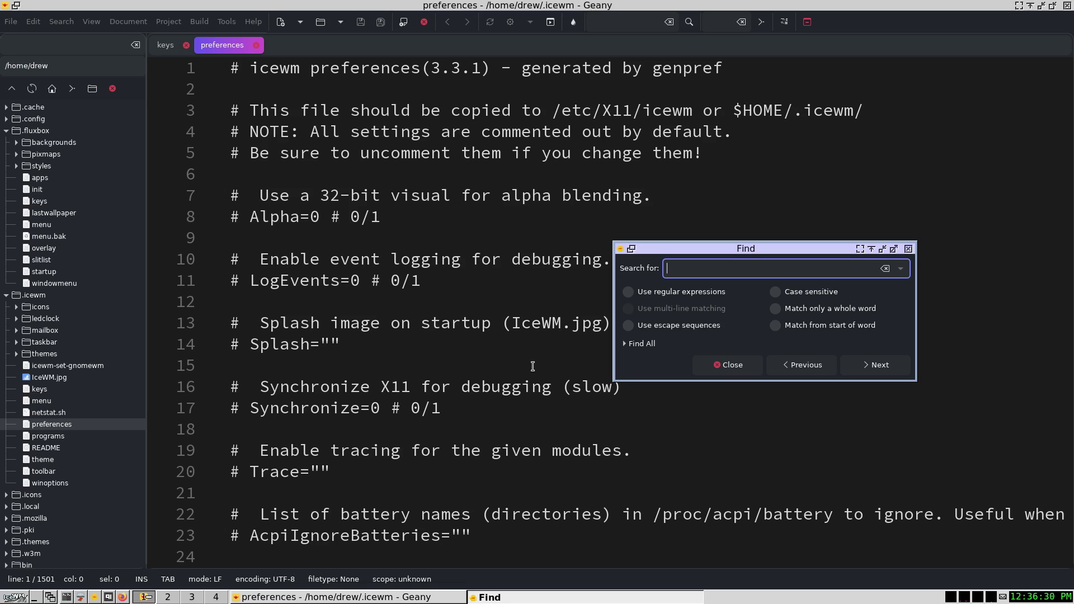
type("Close")
left_click(788, 293)
left_click(869, 364)
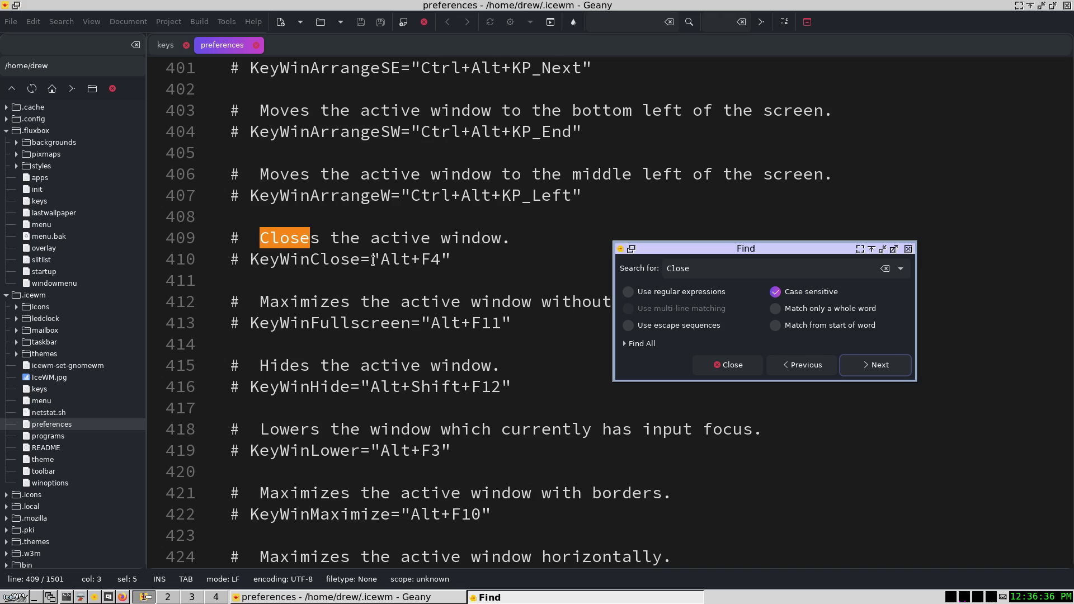
left_click(727, 365)
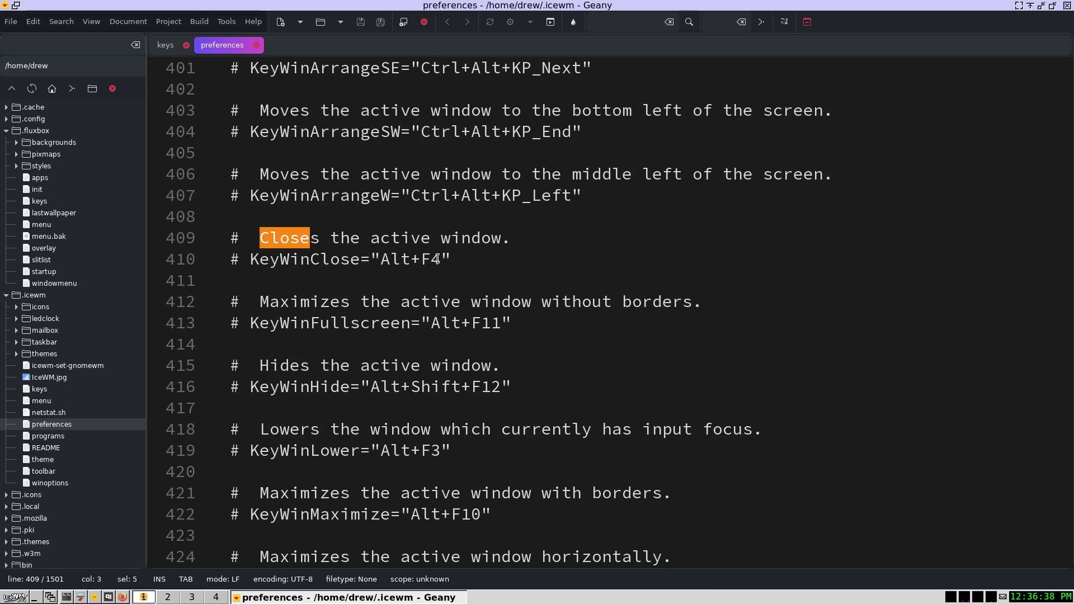
- Uncomment KeyWinClose and change its value from Alt+F4 to Super+q
left_click(248, 261)
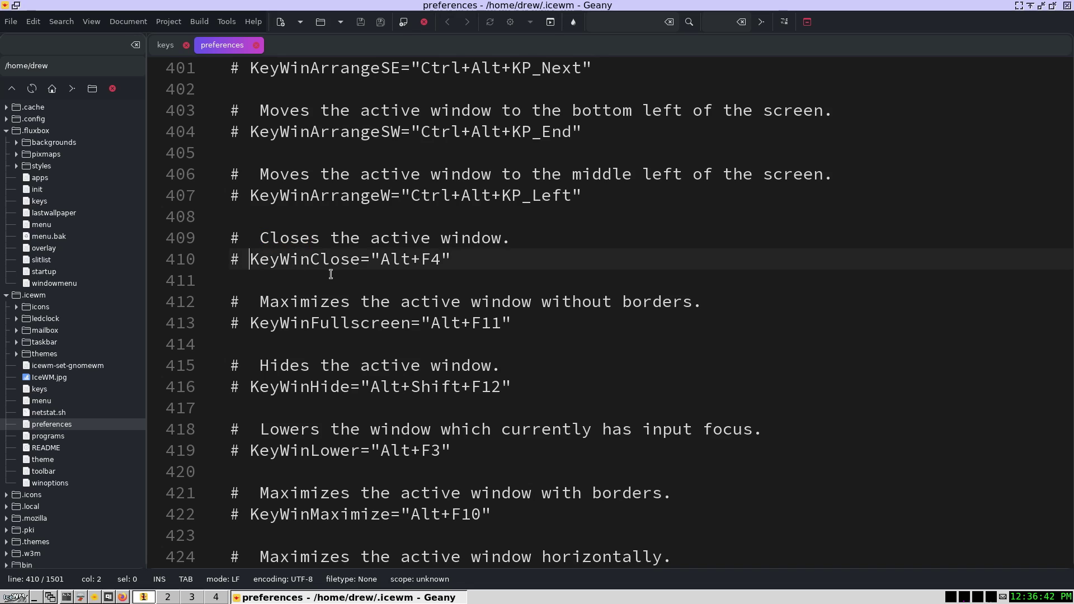
key("BackSpace")
key("BackSpace")
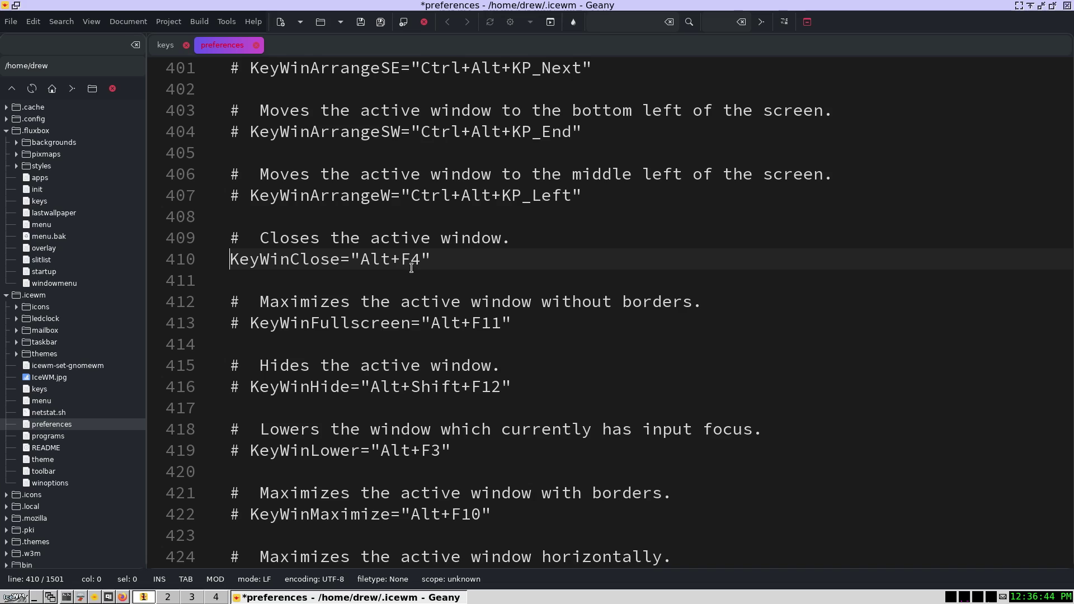
left_click(420, 259)
key("shift+Left")
key("shift+Left")
key("shift+Left")
key("shift+Left")
key("shift+Left")
key("shift+Left")
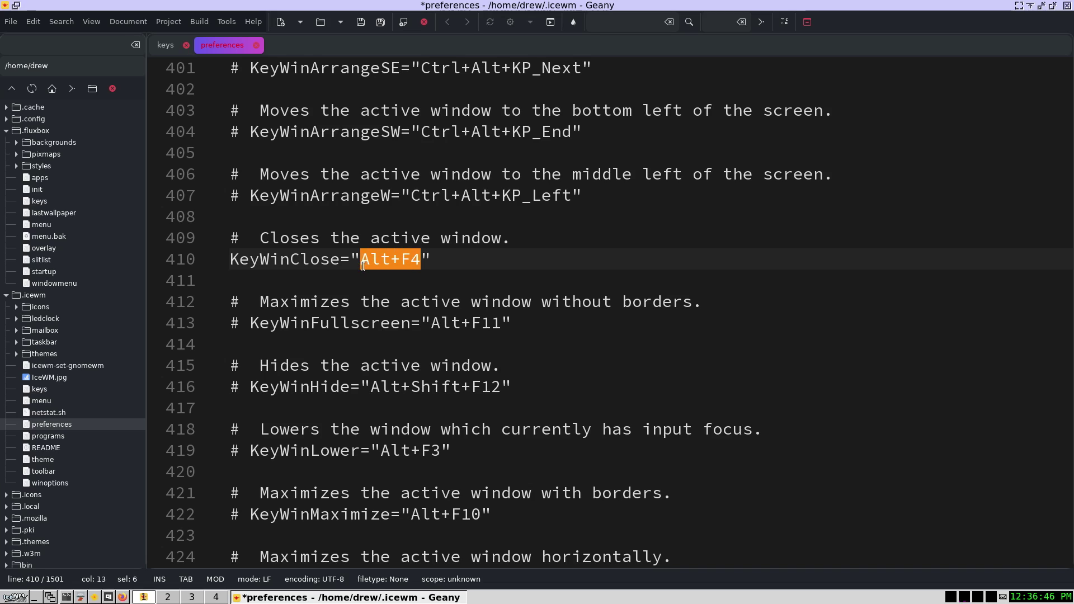
type("Super")
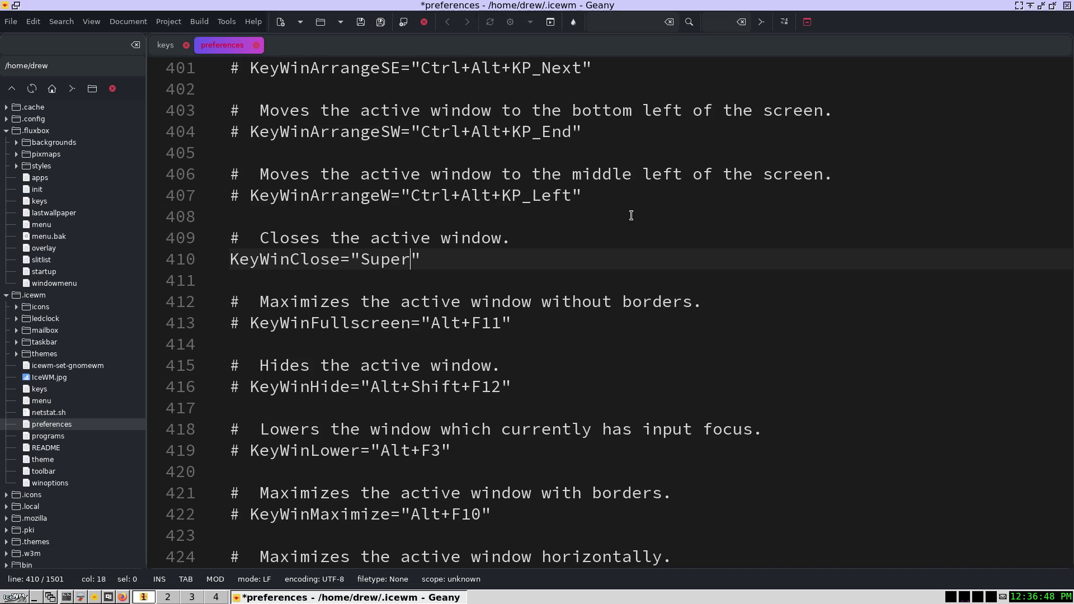
type("+1")
key("BackSpace")
type("q")
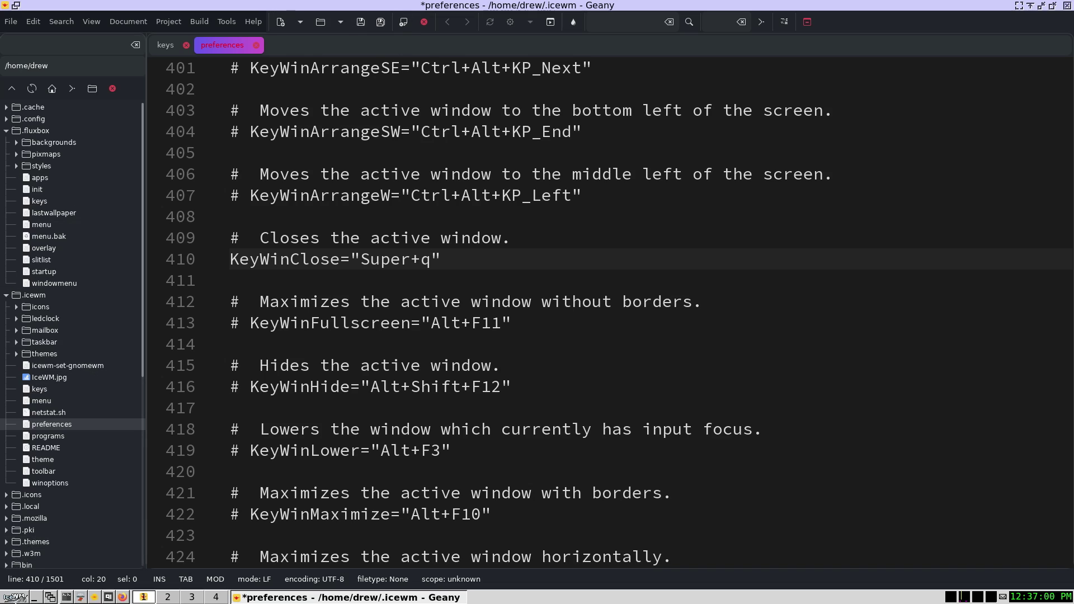
left_click(17, 595)
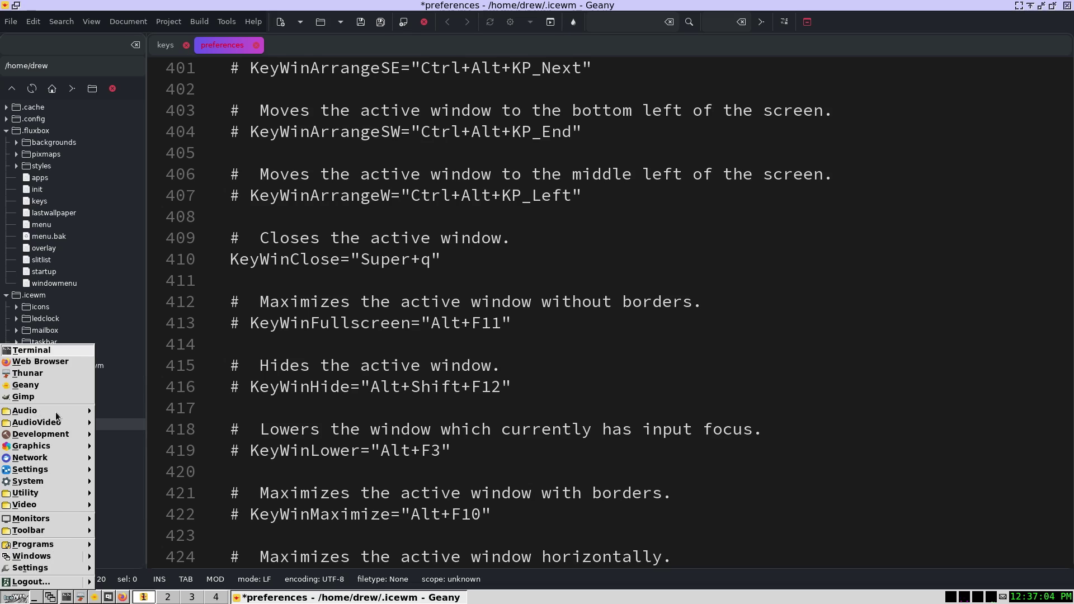
left_click(844, 351)
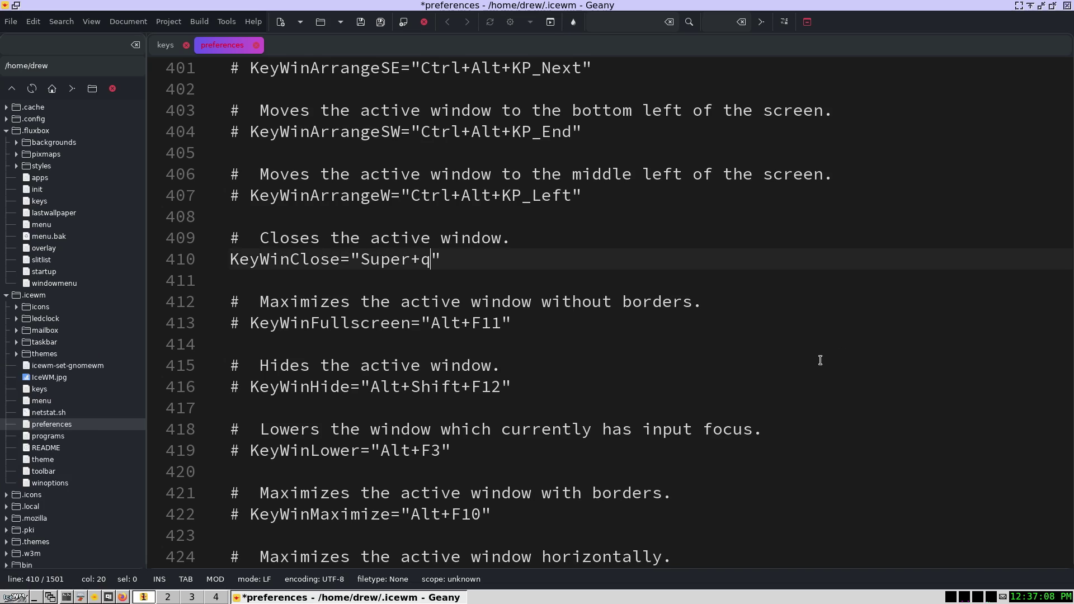
key("ctrl+f")
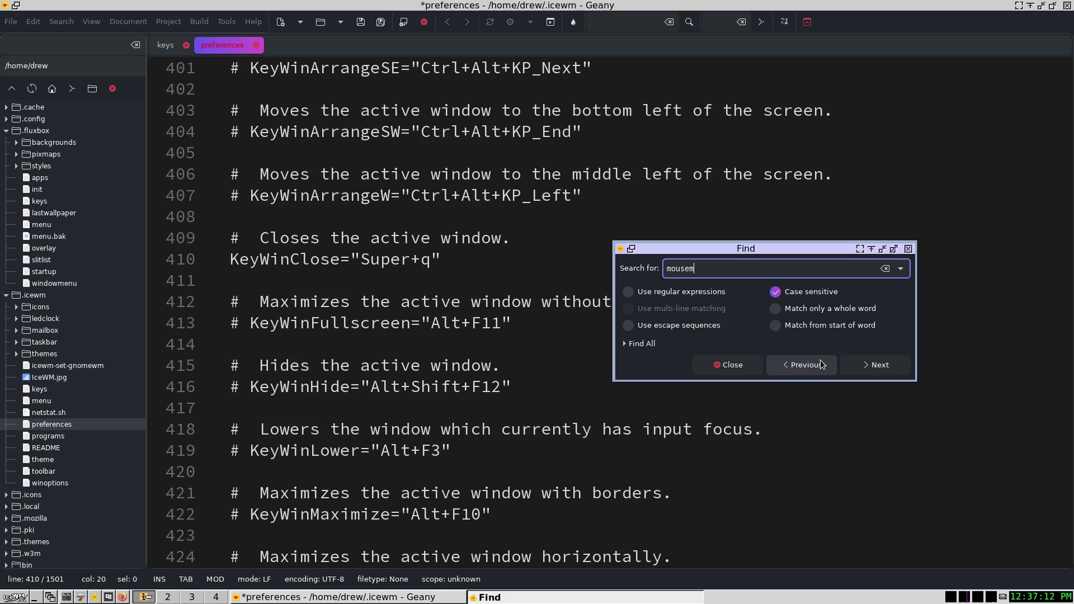
- Search for 'mouse', uncomment MenuMouseTracking, change 0 to 1, and save the preferences
key("BackSpace")
key("BackSpace")
left_click(873, 365)
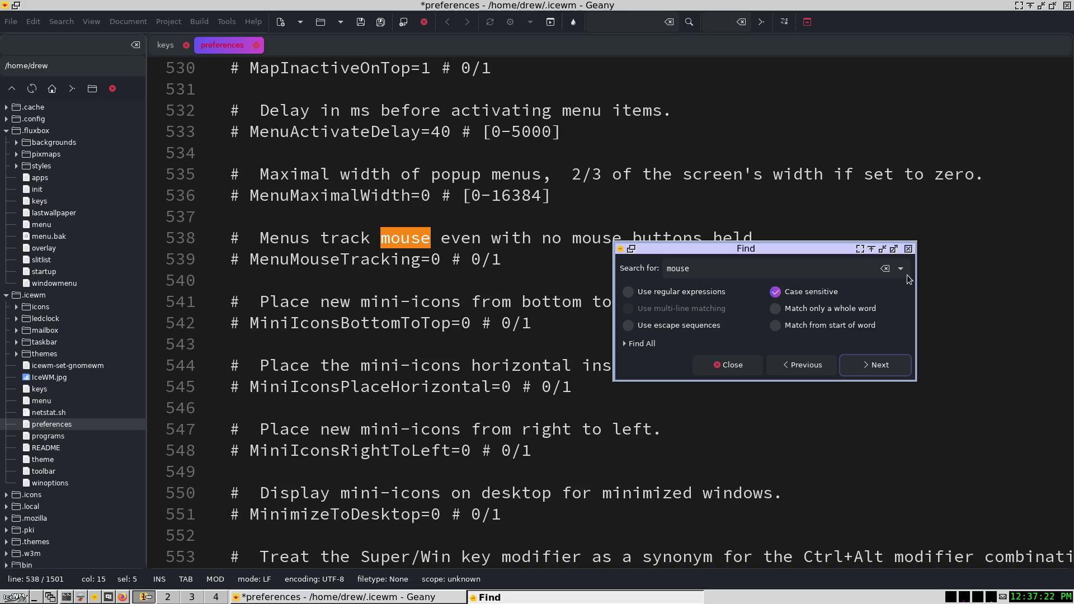
left_click(908, 249)
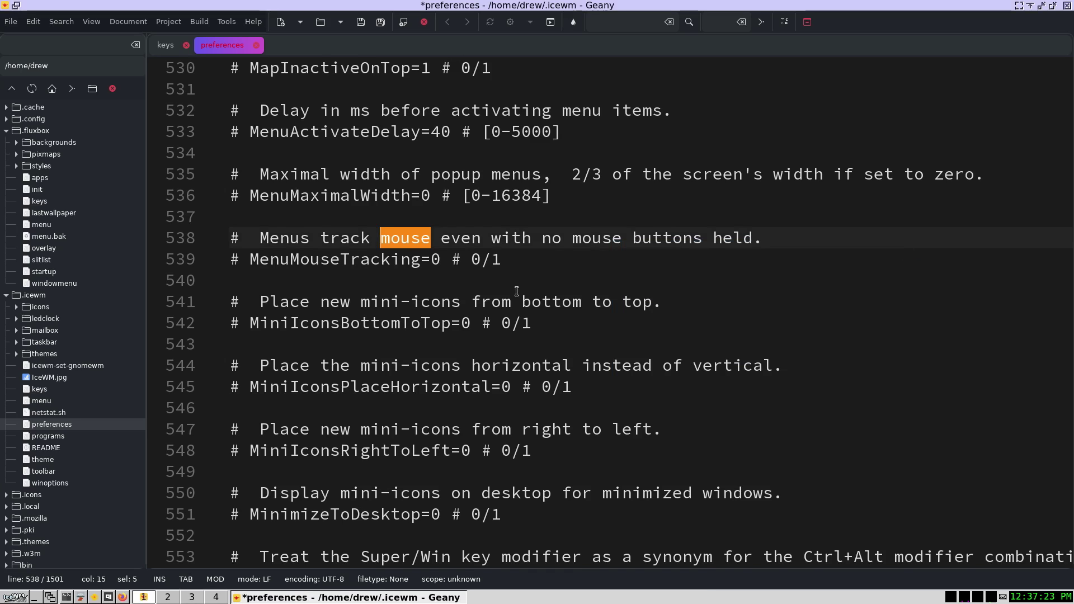
left_click(249, 259)
key("BackSpace")
key("BackSpace")
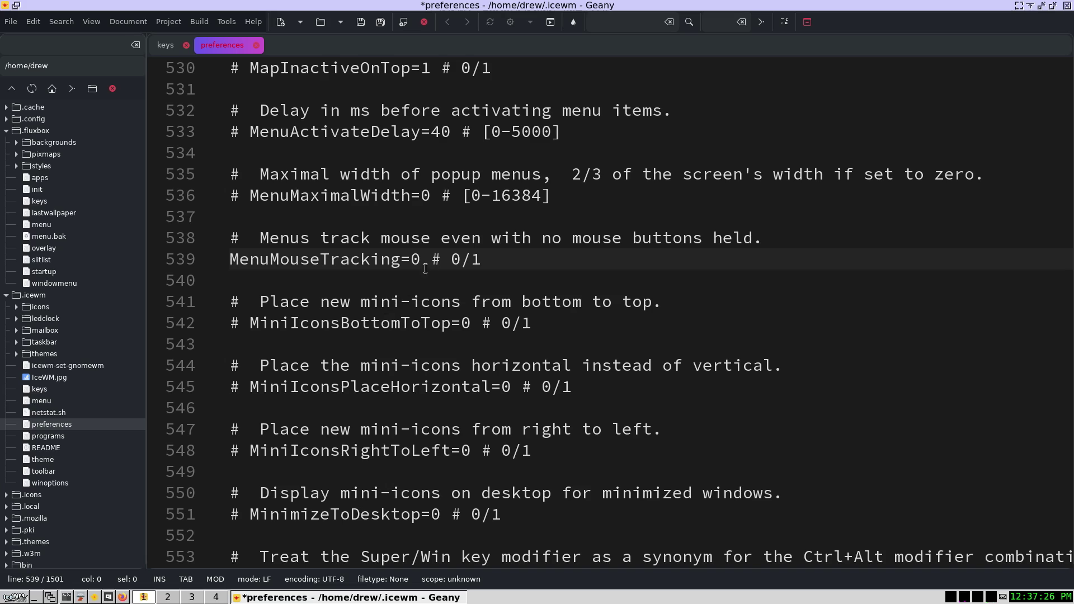
left_click(423, 260)
key("BackSpace")
type("1")
left_click(362, 25)
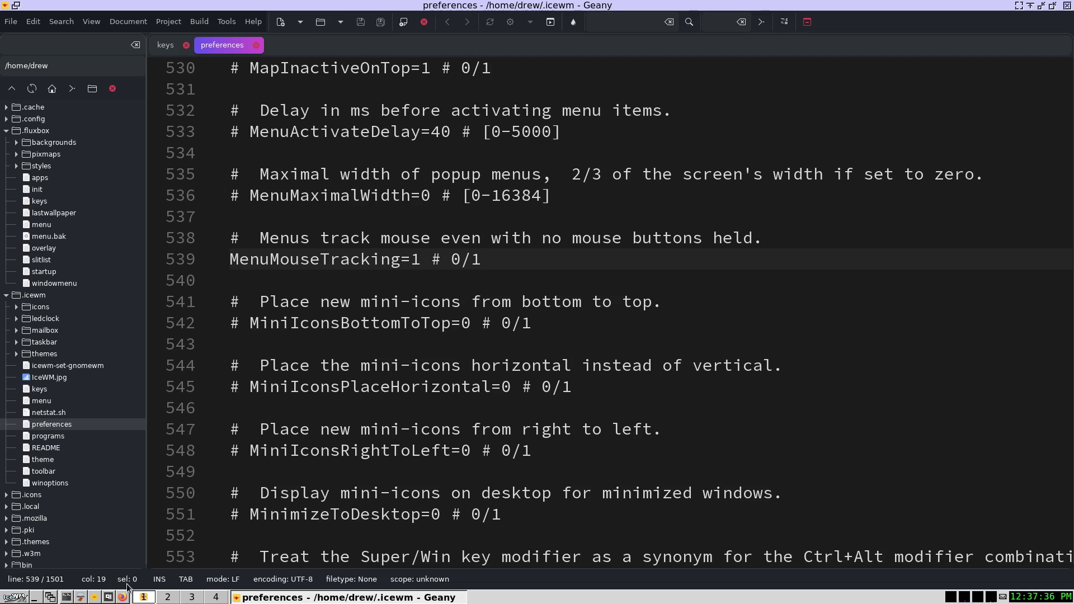
- Restart IceWM, check that start-menu submenus open on hover, then close Geany
left_click(17, 597)
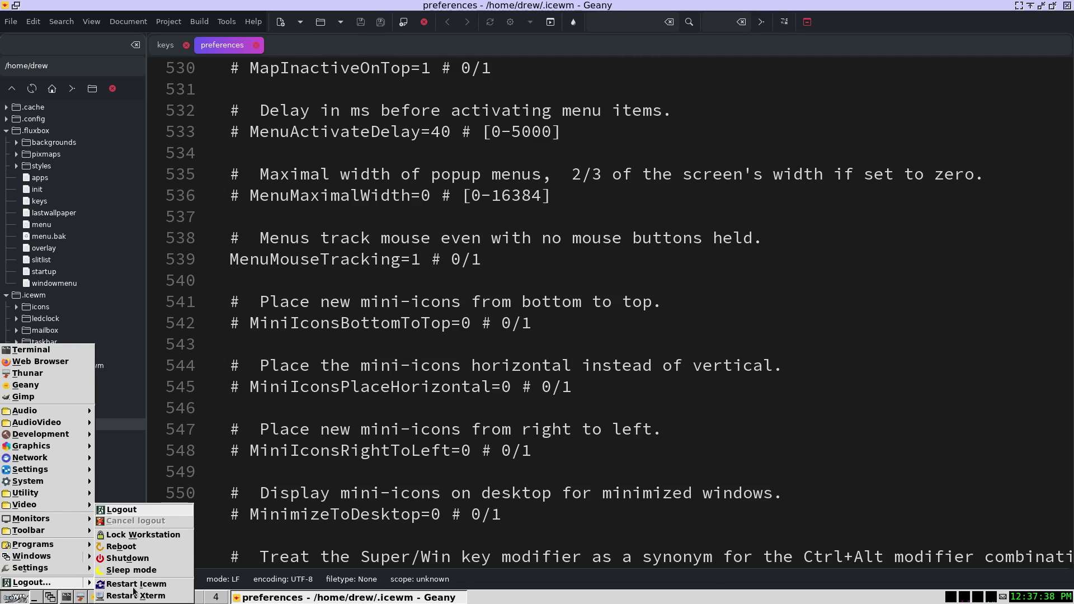
left_click(91, 584)
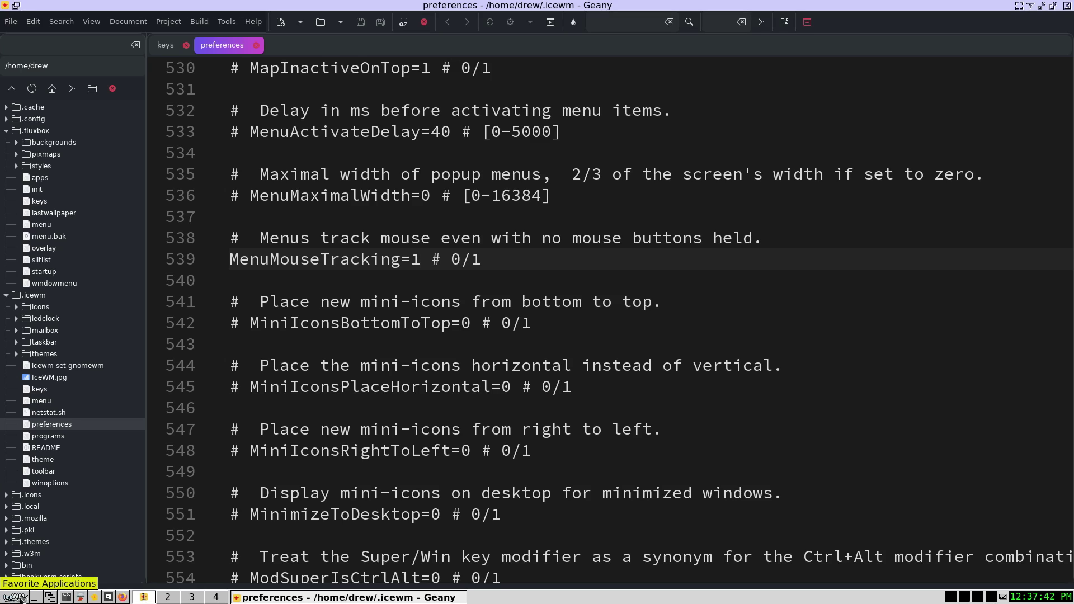
left_click(17, 597)
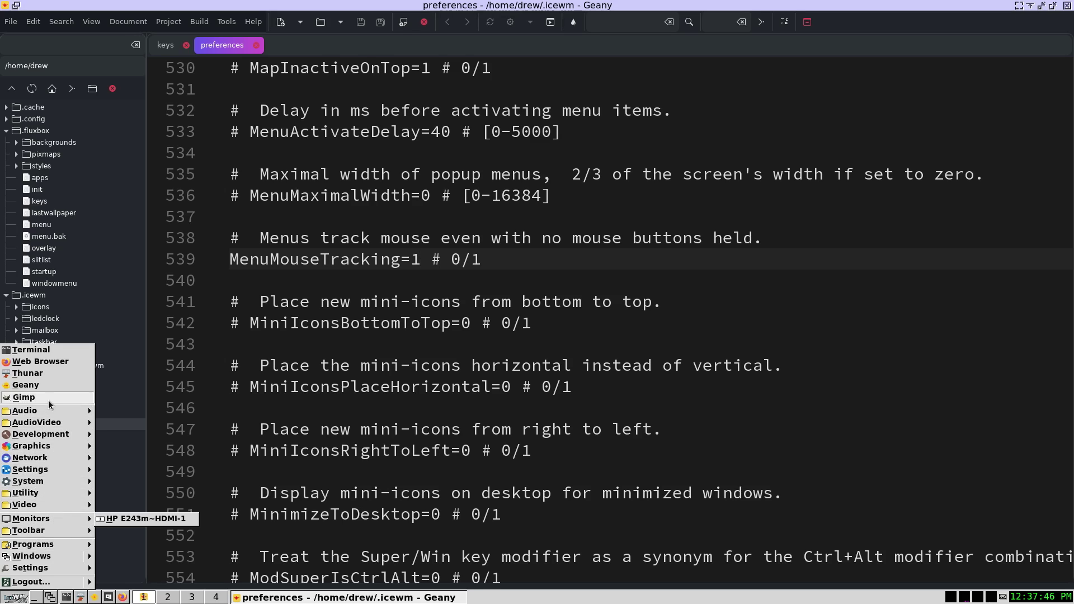
mouse_move(42, 427)
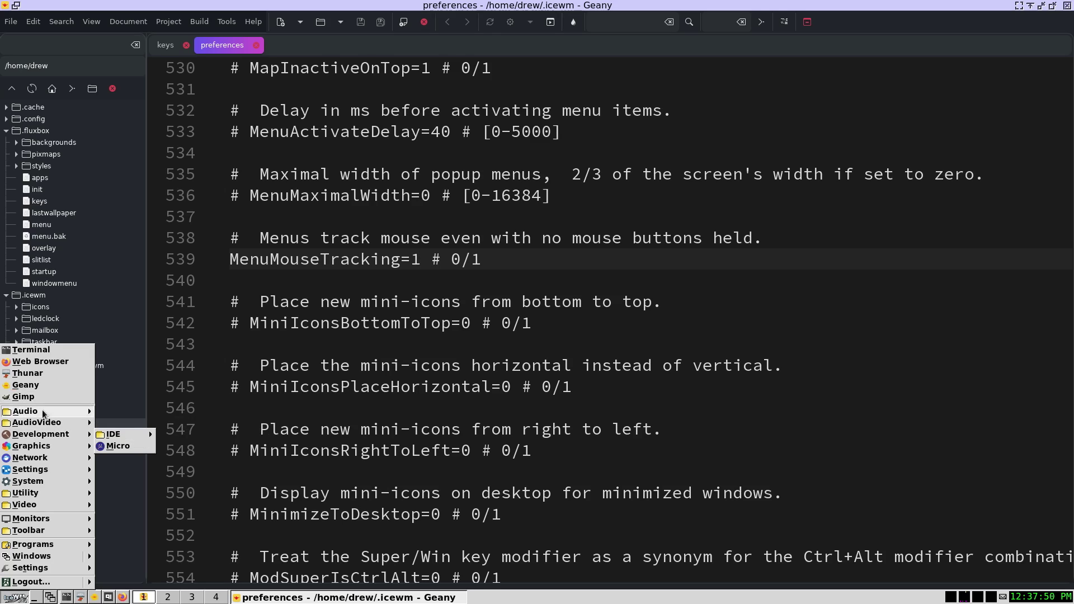
mouse_move(56, 446)
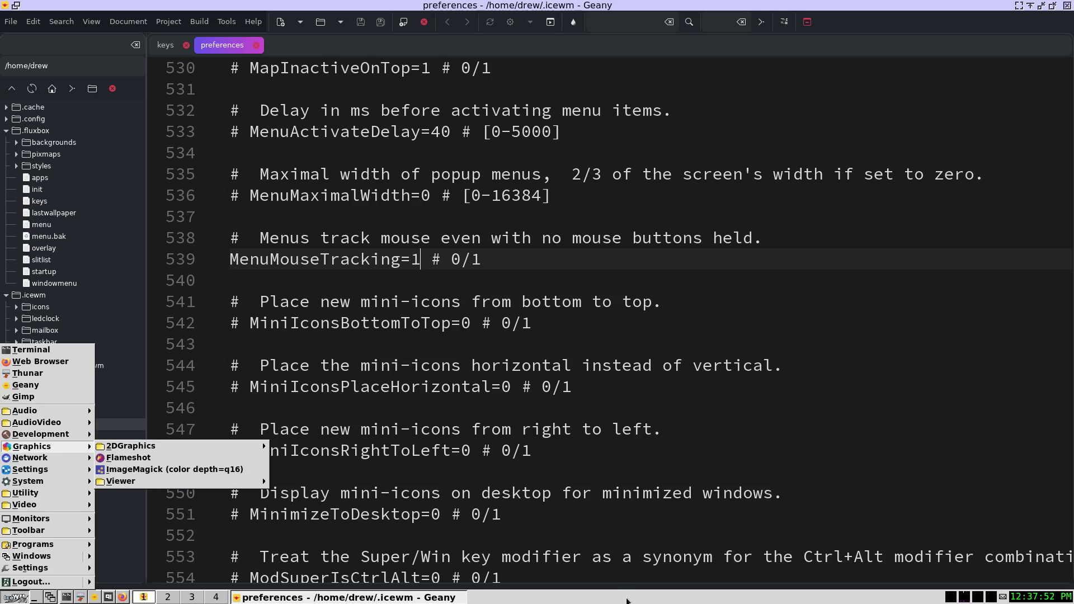
key("Escape")
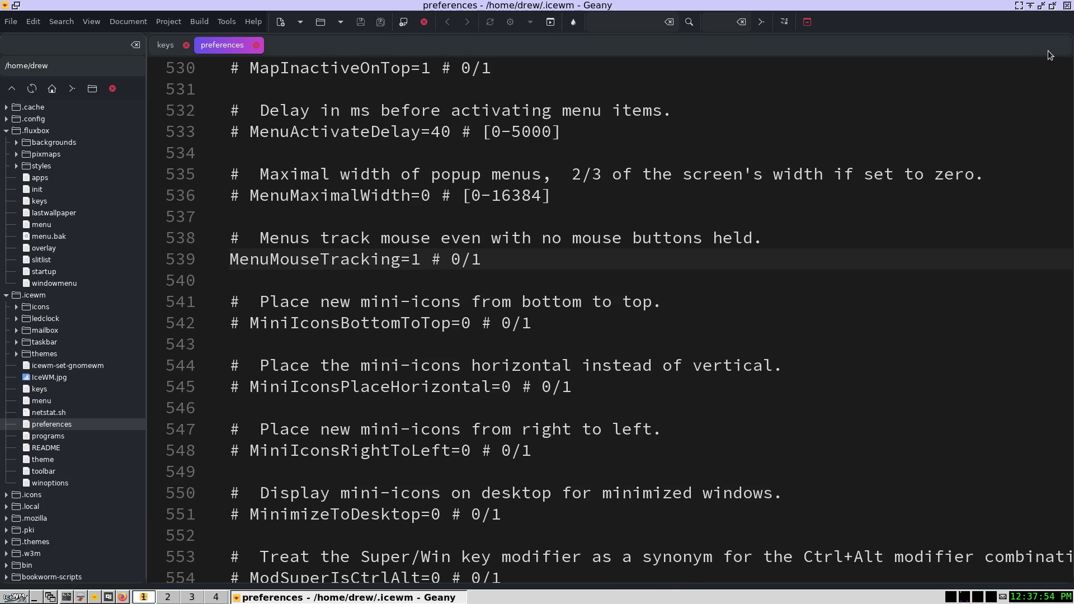
key("ctrl+q")
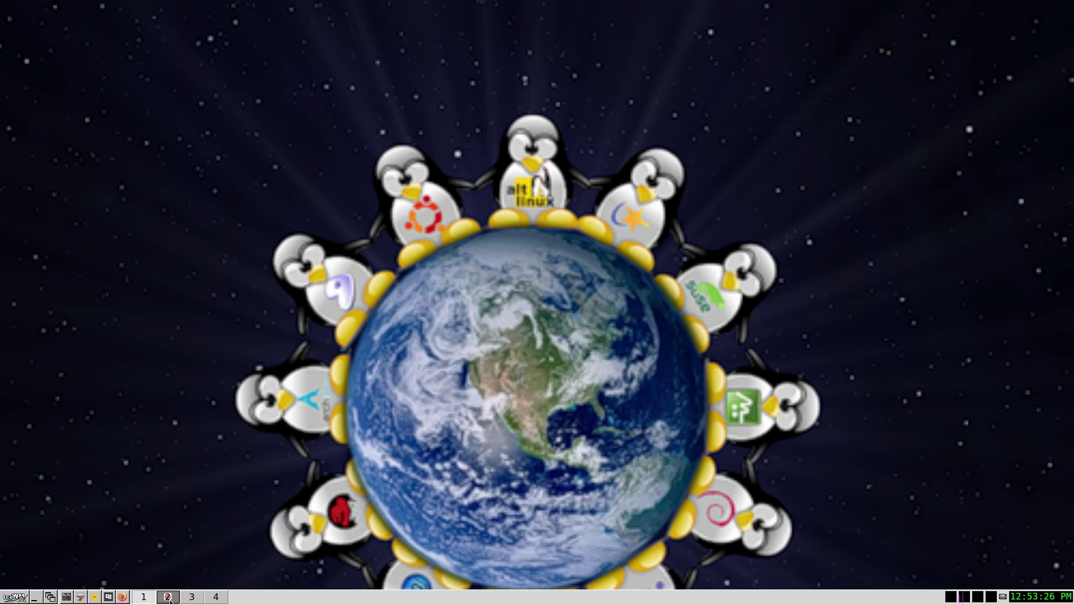
- On workspace 2, highlight the Icewm nord style title and the word nord in its description
left_click(168, 597)
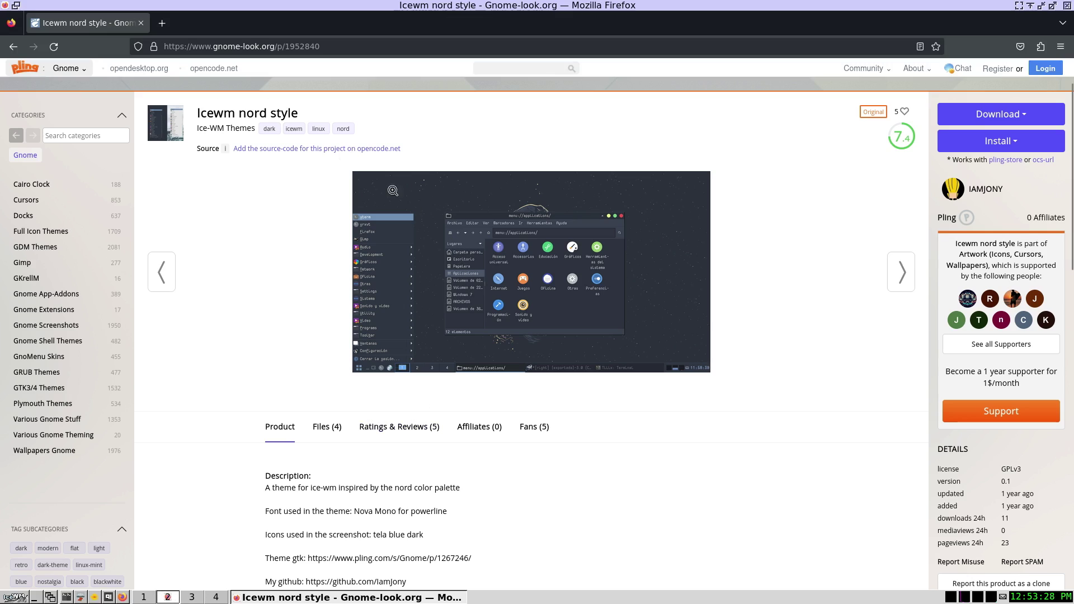
left_click_drag(323, 111, 197, 110)
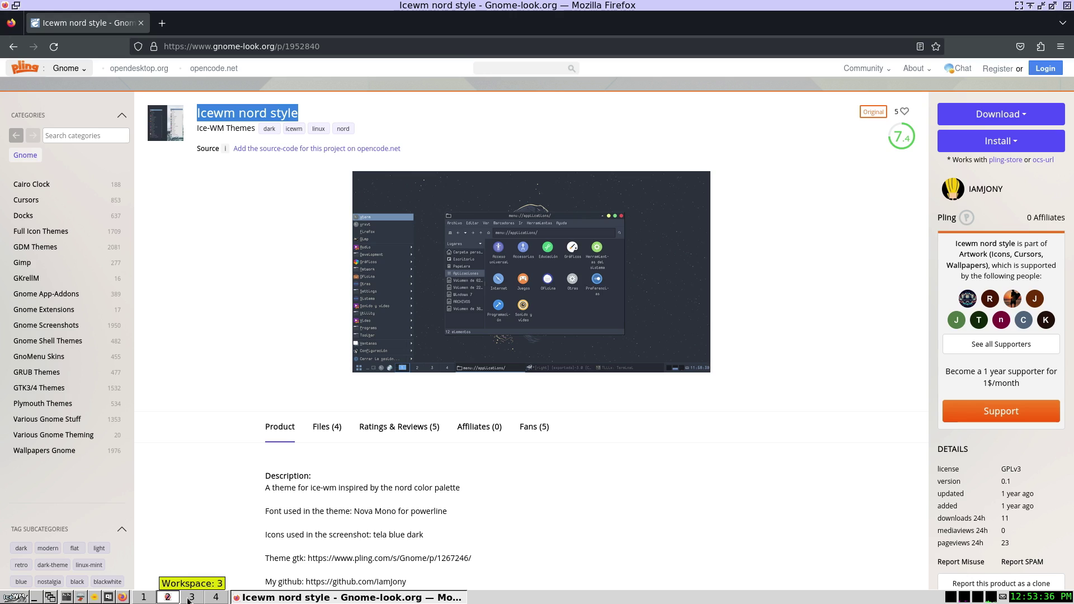
left_click(415, 488)
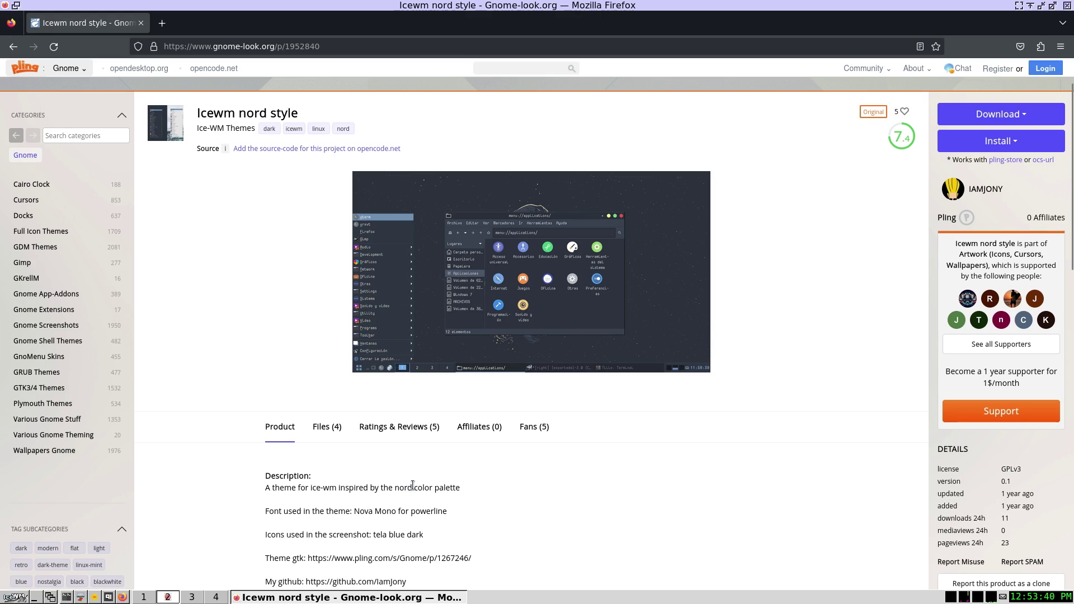
double_click(411, 487)
- Show the Files (4) tab listing Icewm-Nord-style.7z and the other downloads
scroll(455, 502, "down", 3)
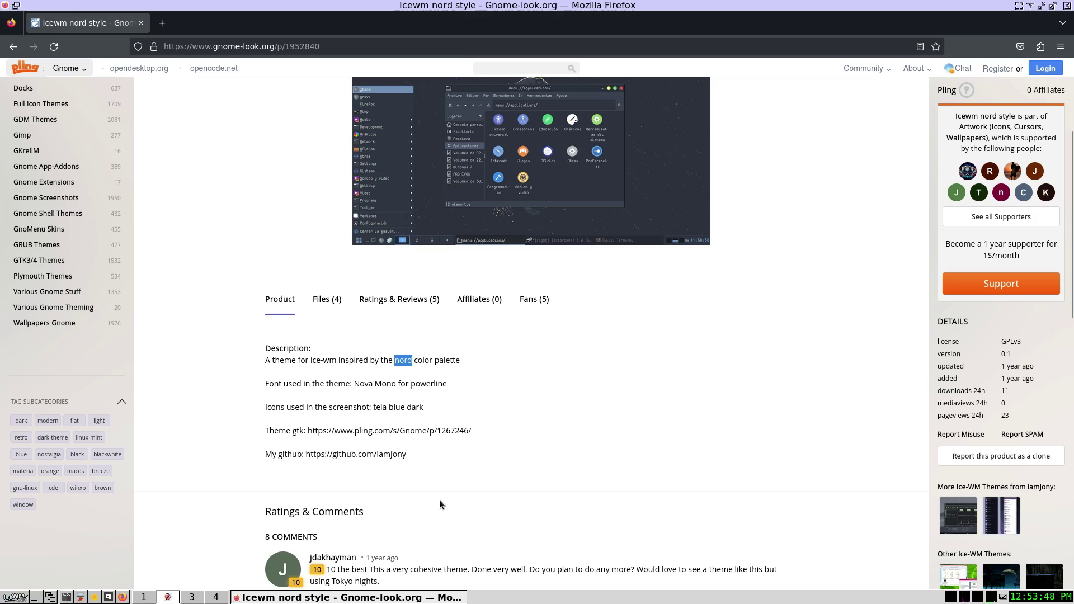
left_click(327, 299)
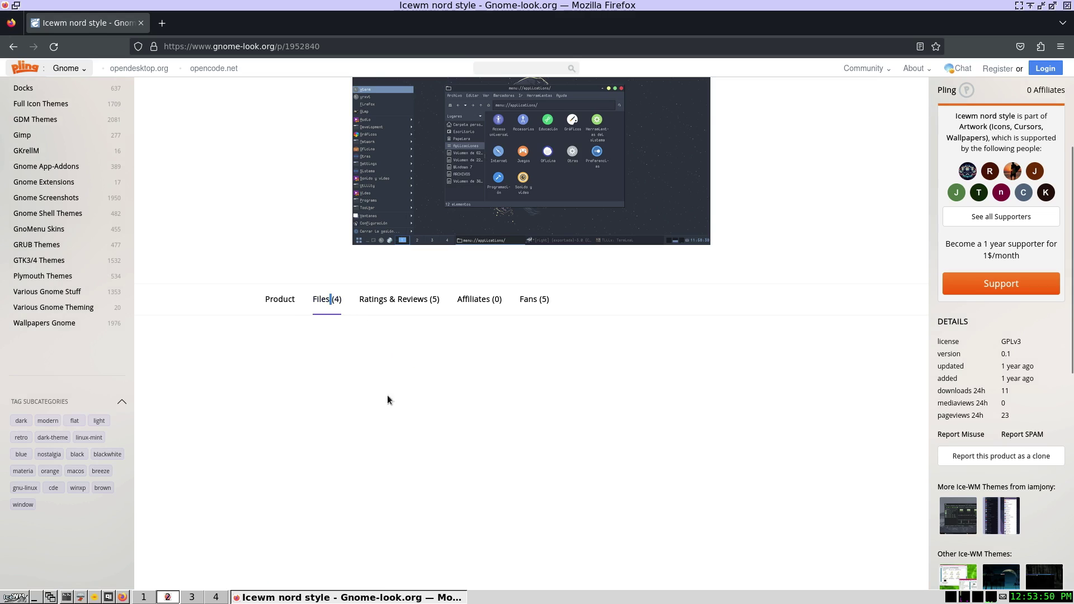
scroll(438, 484, "down", 1)
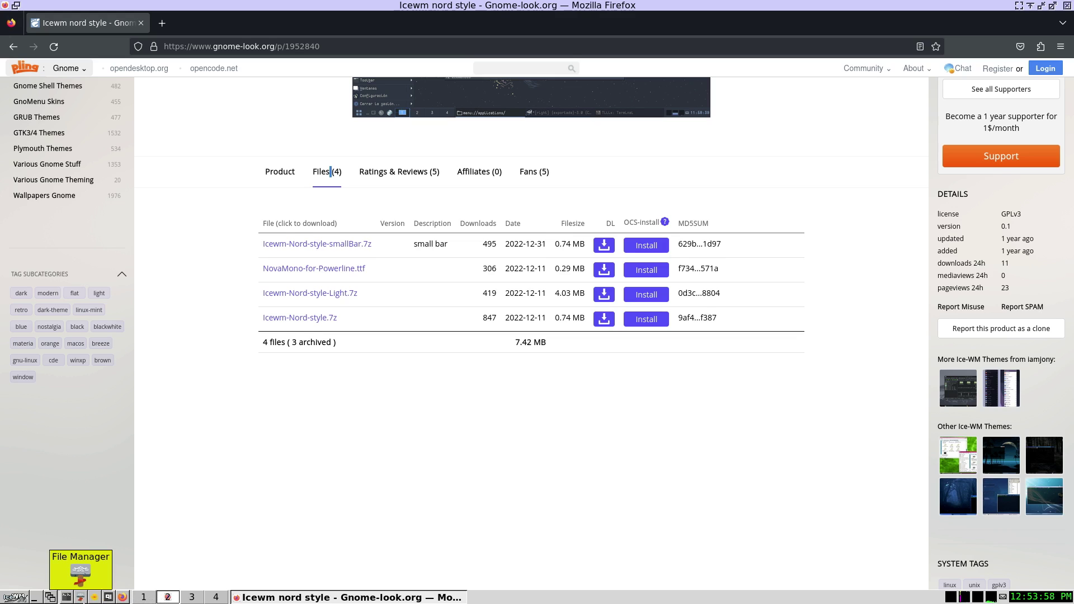
- In Thunar, copy the Icewm_Nord_style folder from Downloads
left_click(80, 599)
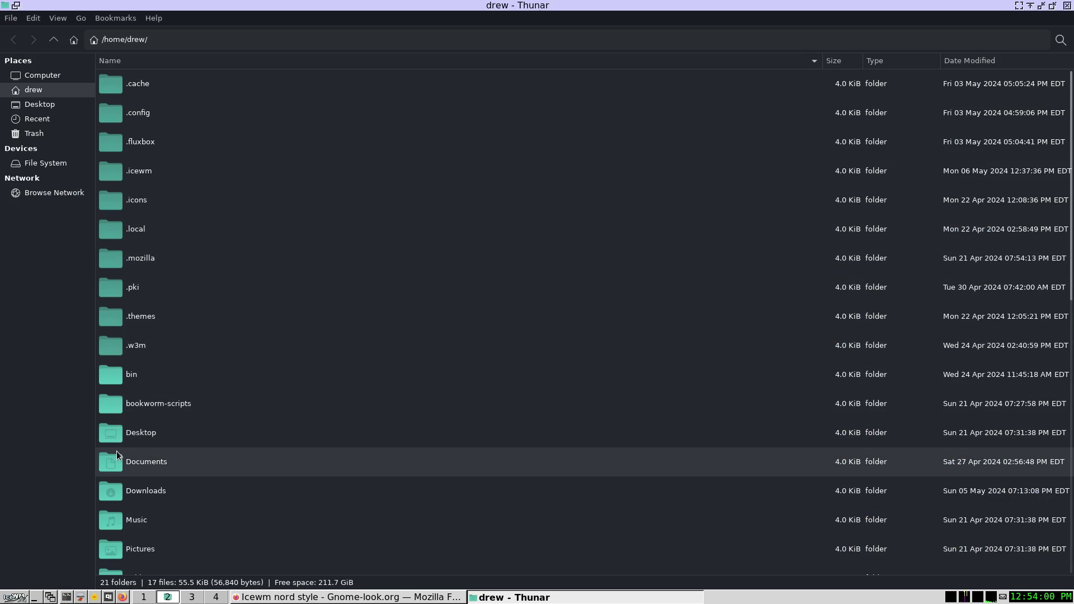
double_click(120, 489)
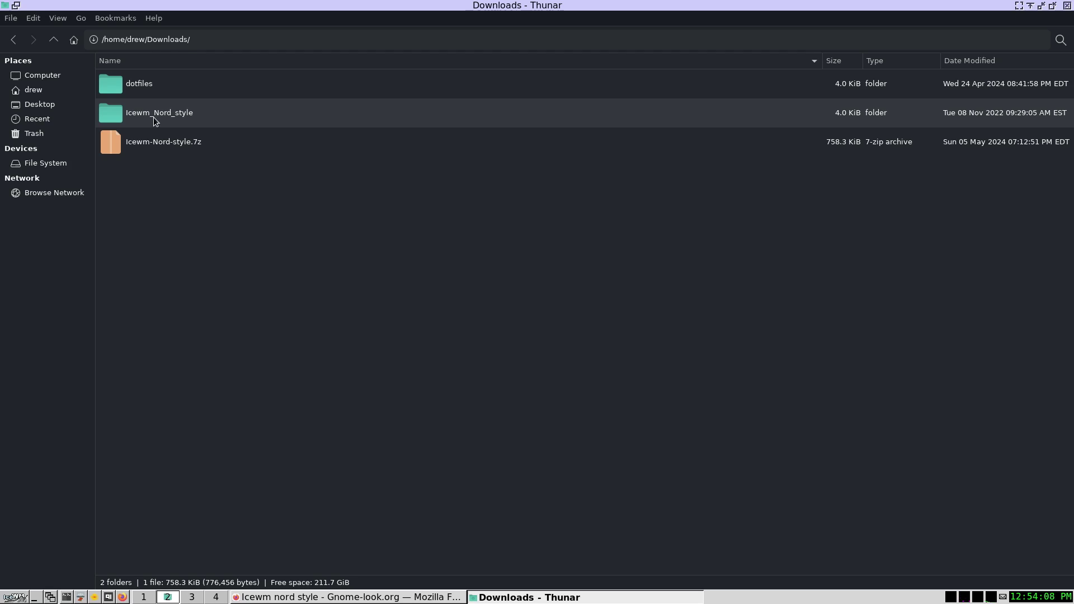
right_click(153, 116)
left_click(184, 238)
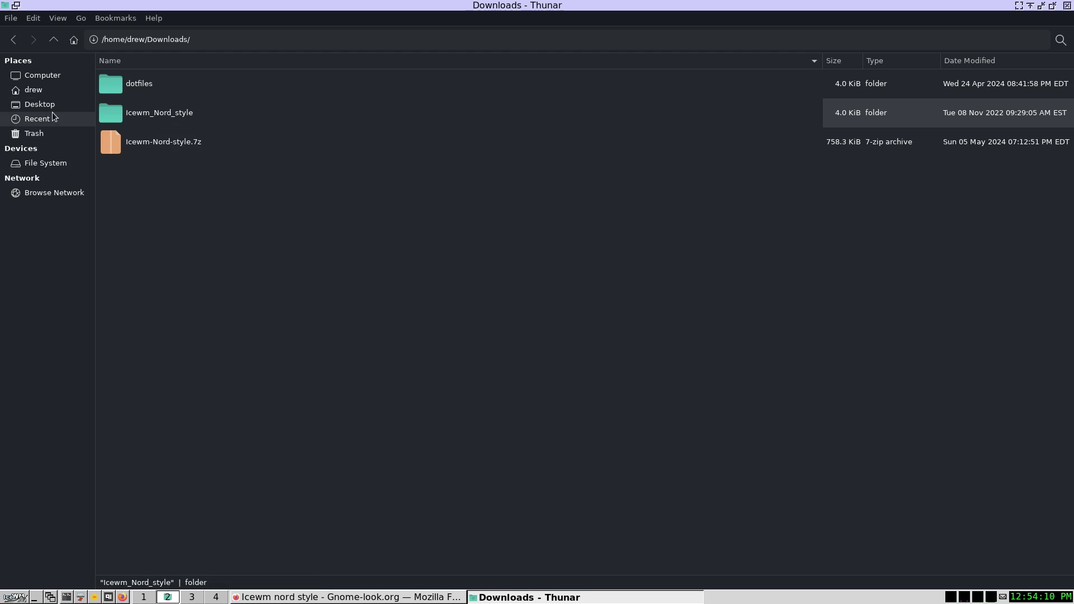
- Paste the Icewm_Nord_style folder into ~/.icewm/themes
left_click(51, 91)
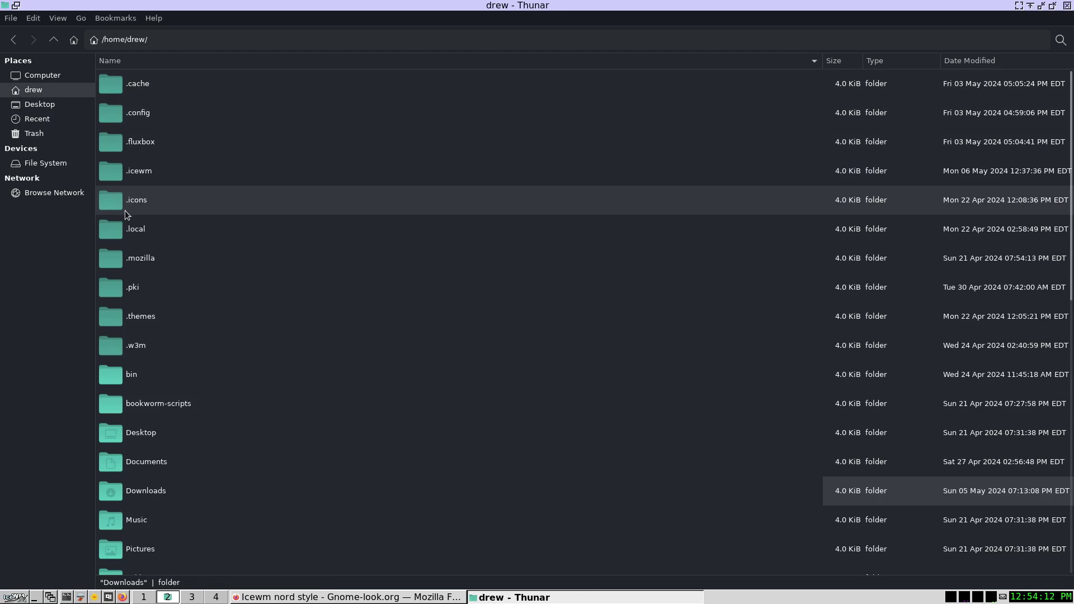
double_click(132, 173)
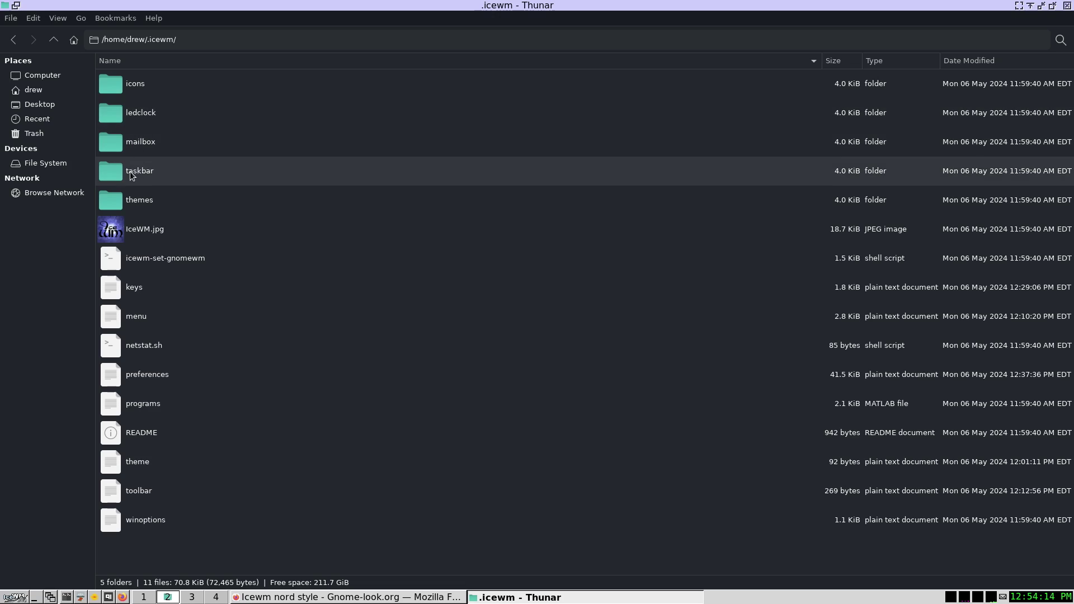
double_click(134, 200)
right_click(161, 428)
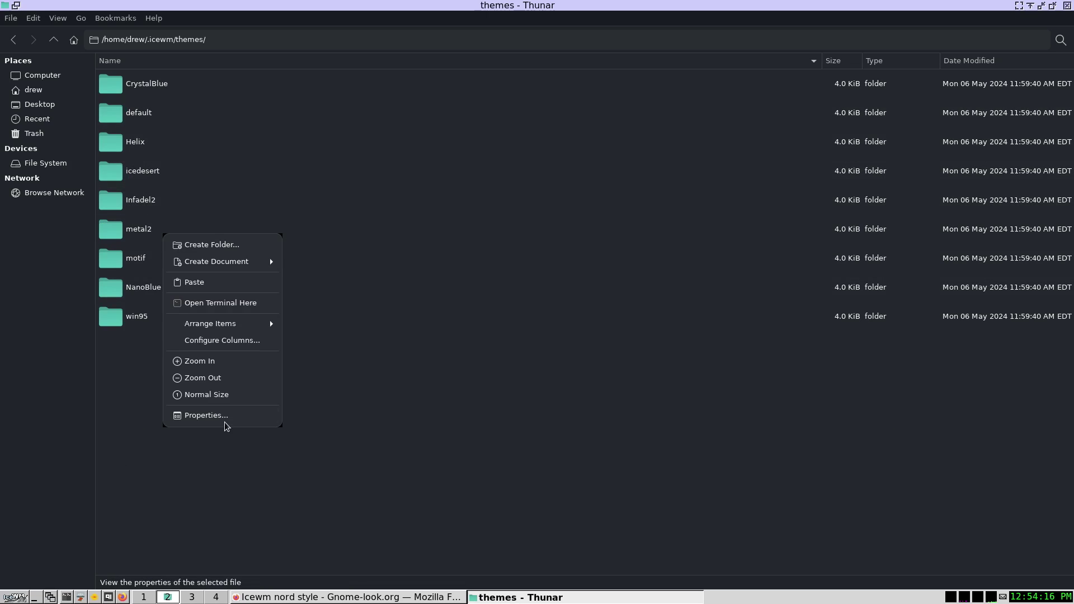
left_click(278, 283)
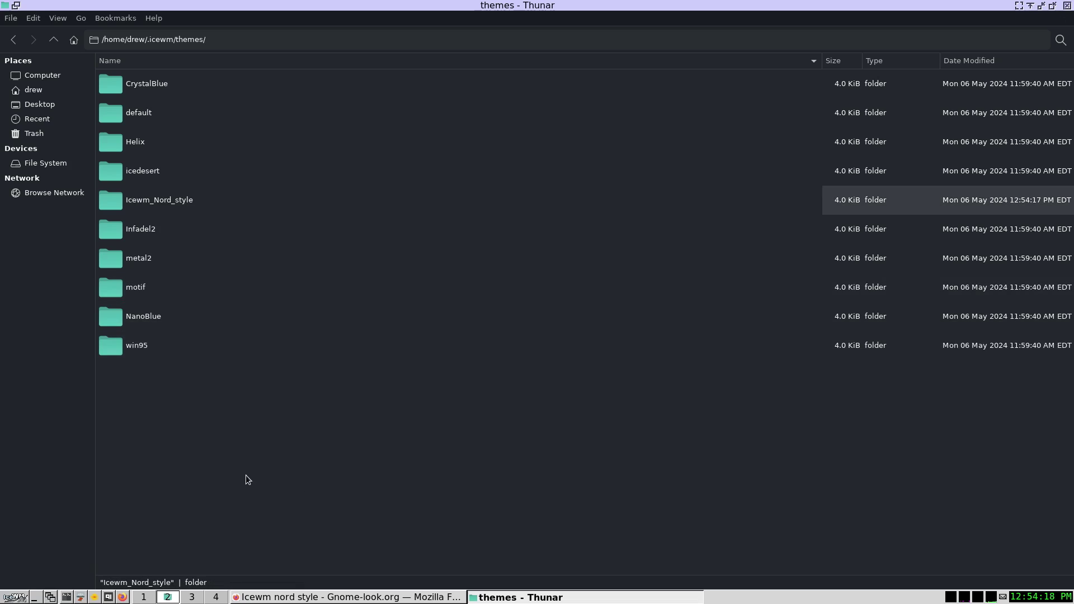
- Apply the IcewmNord_style theme from Settings > Themes in the start menu
left_click(16, 597)
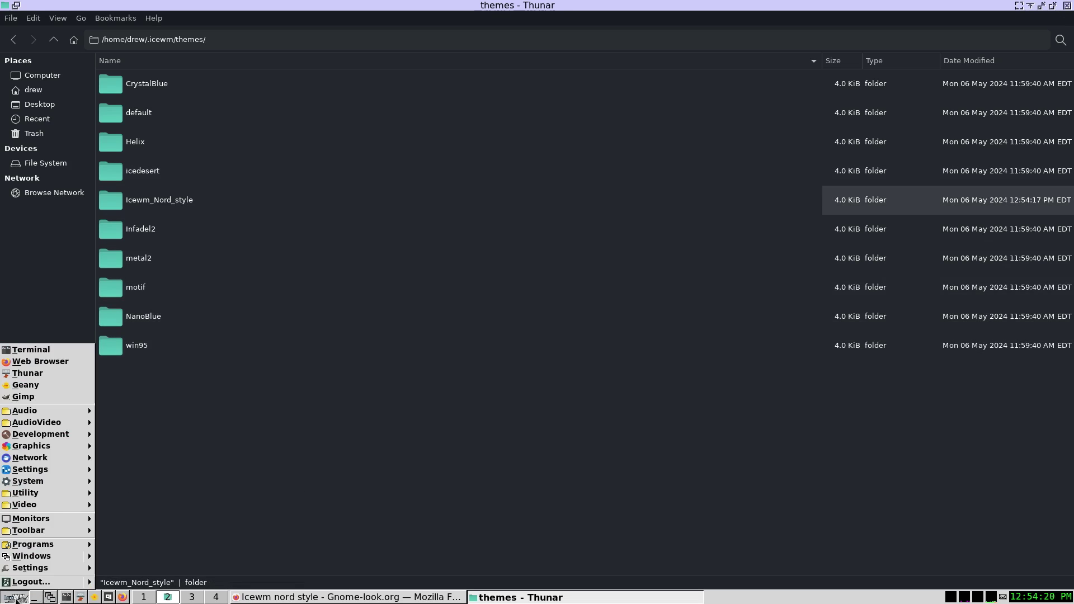
mouse_move(34, 569)
mouse_move(101, 585)
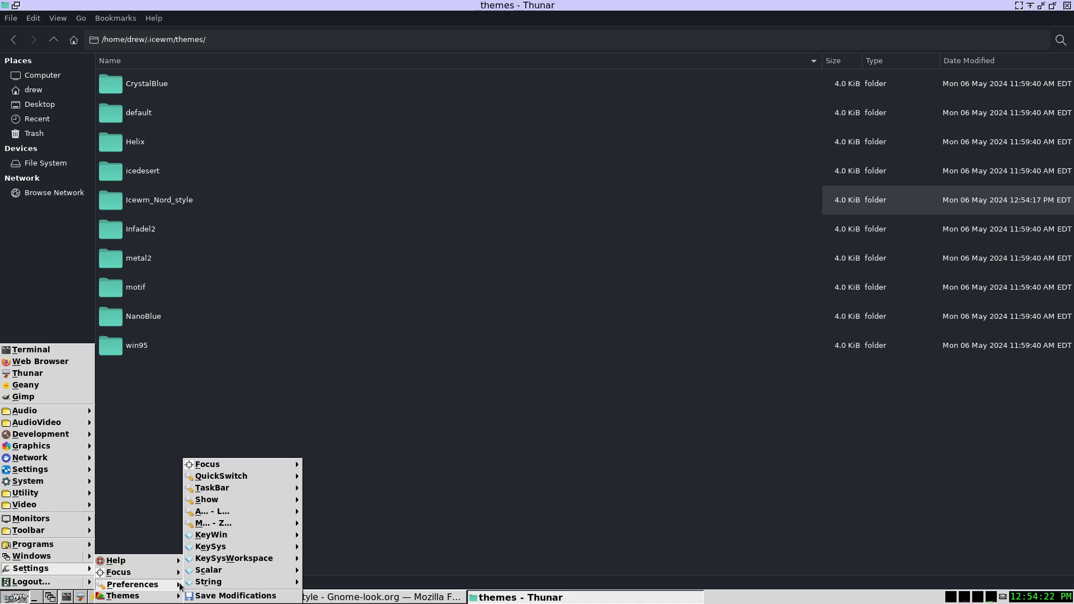
mouse_move(144, 599)
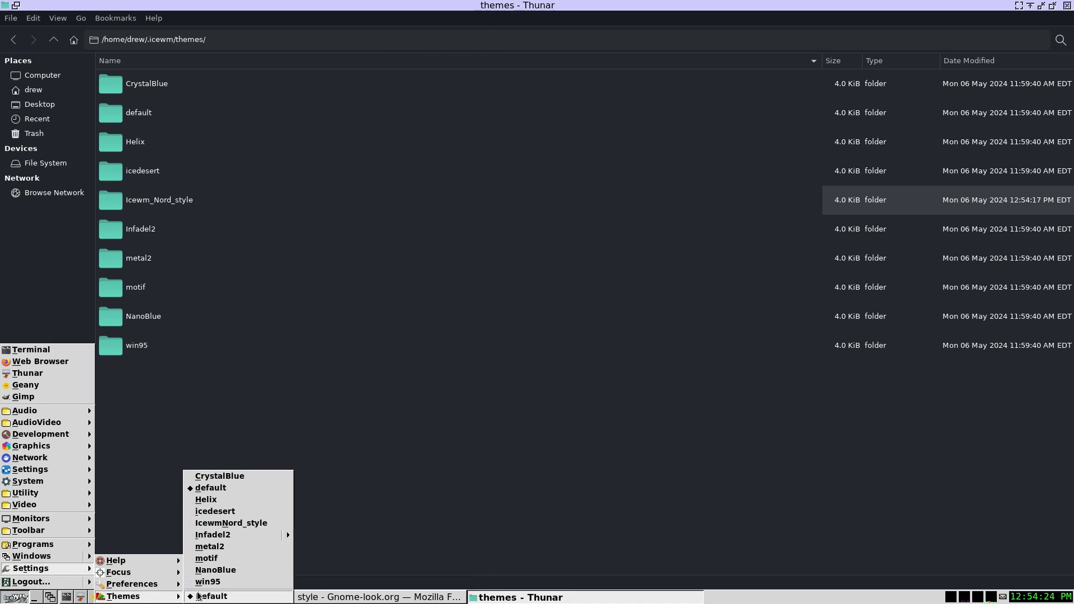
left_click(247, 528)
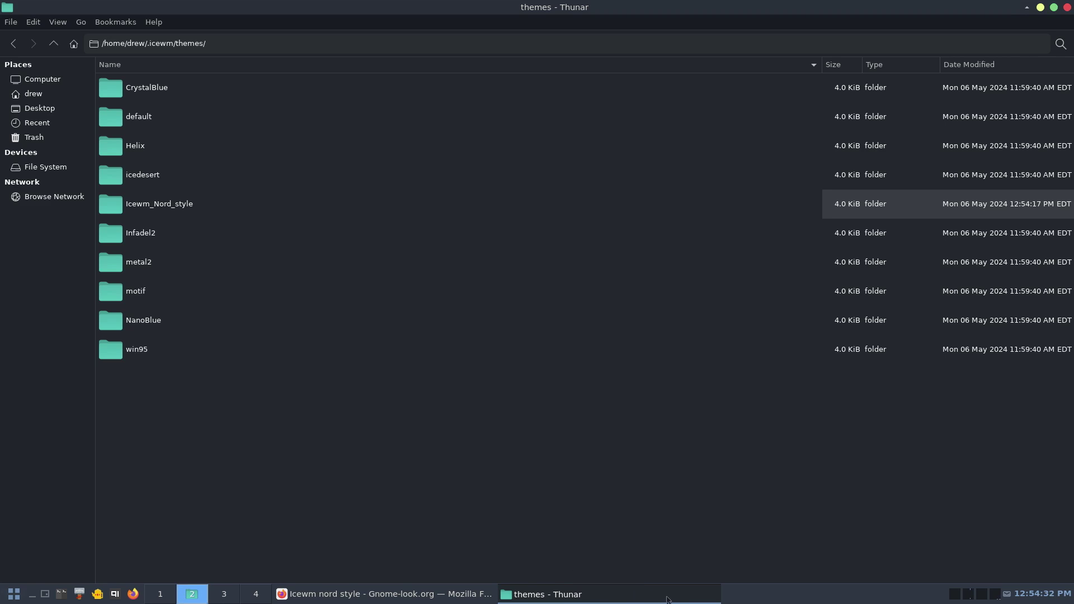
- Switch to the empty workspace 1
left_click(16, 597)
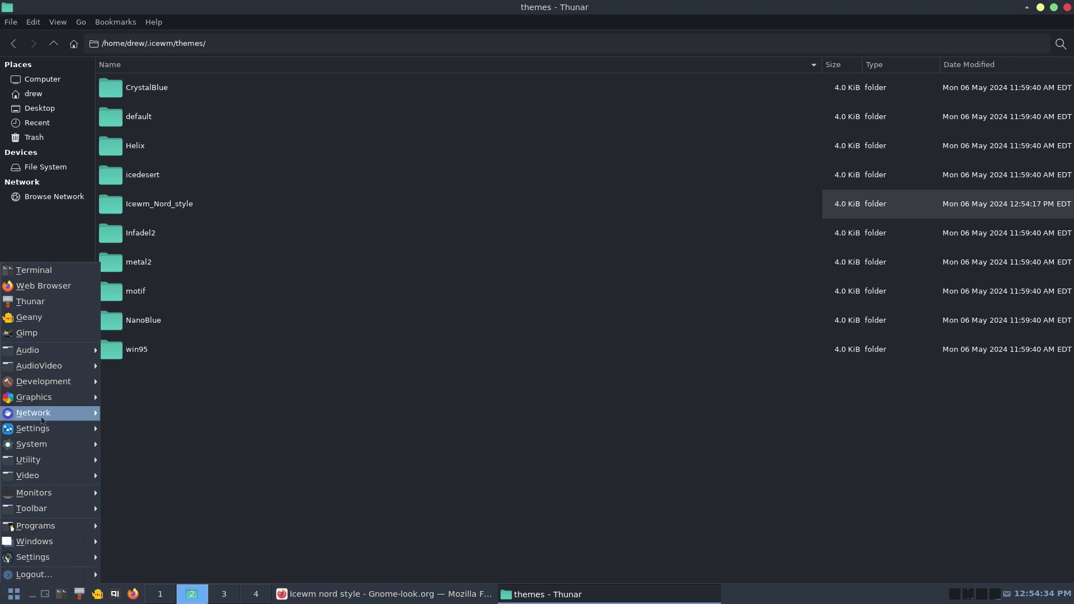
mouse_move(42, 355)
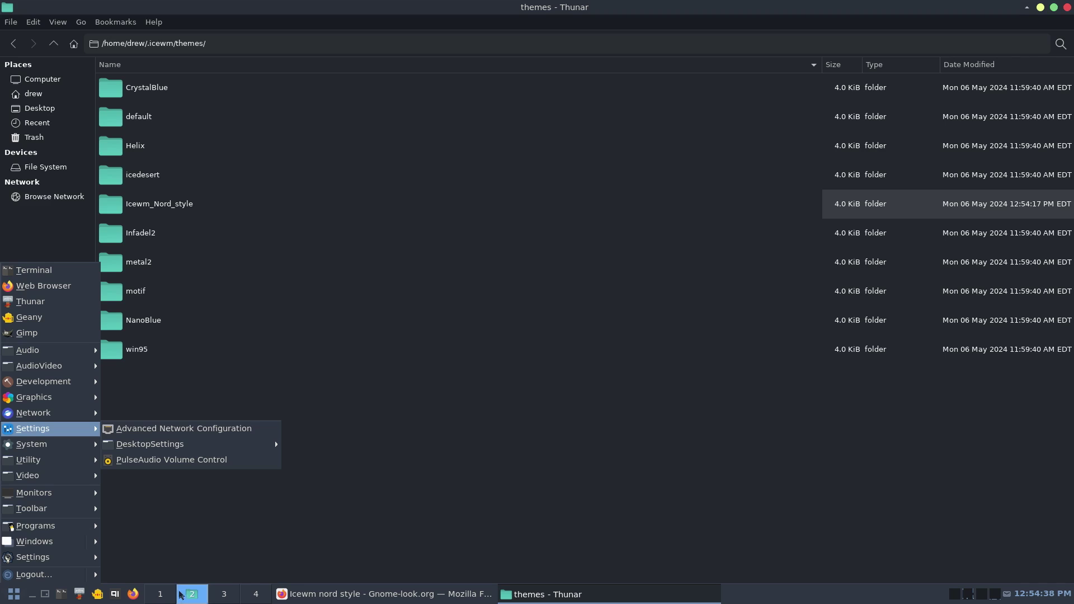
left_click(165, 598)
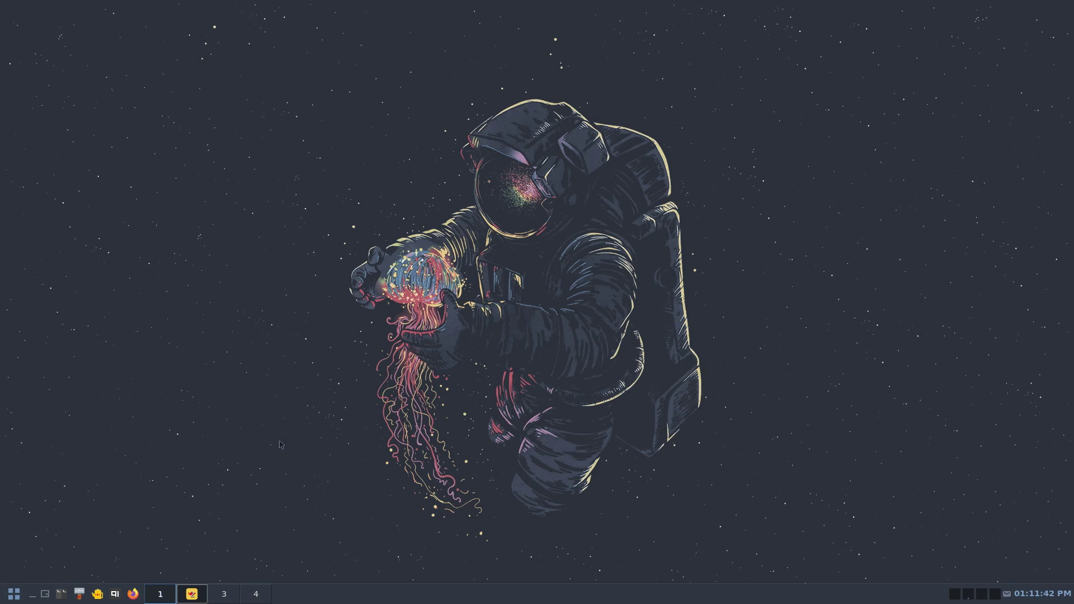
- In a new Tilix terminal, change into ~/.icewm and list its files
left_click(61, 595)
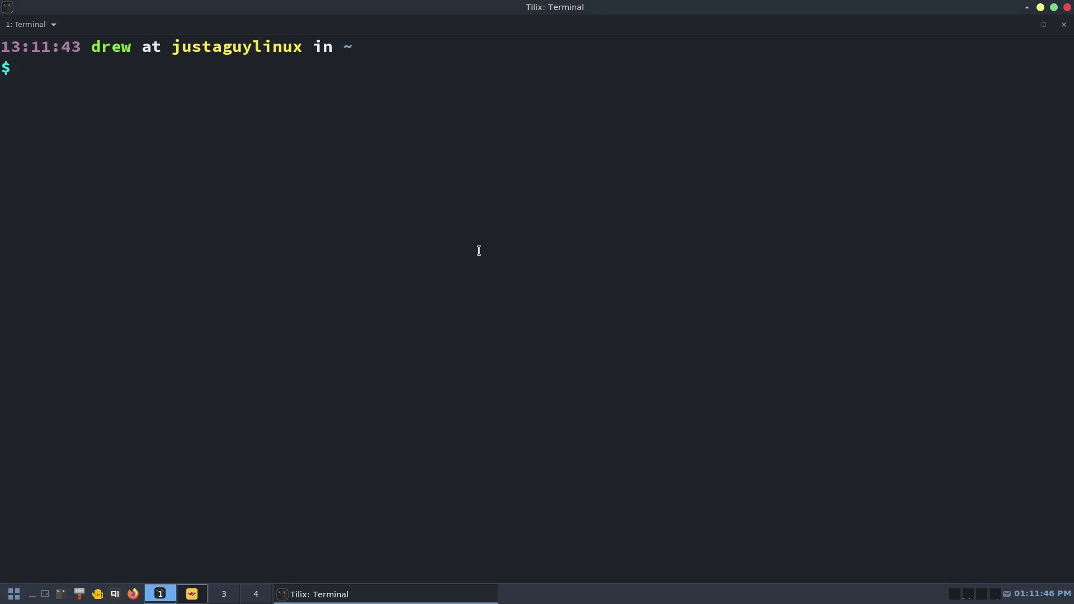
type("cd ")
type(".ci")
key("BackSpace")
key("BackSpace")
type("ice")
key("Tab")
key("Return")
type("ls")
key("Return")
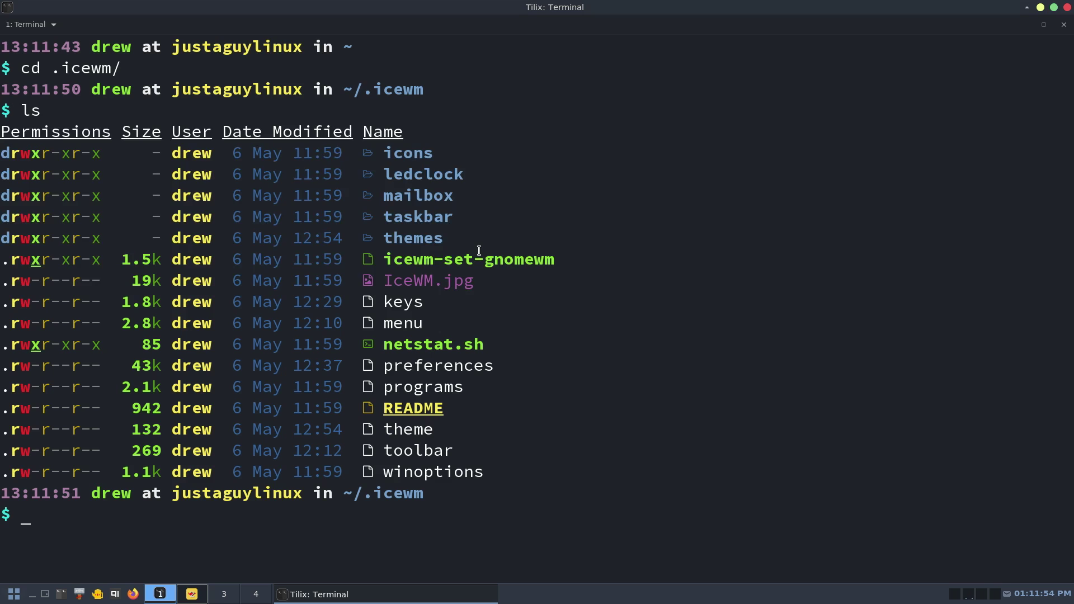
- Create a startup file with micro and write the #!/bin/bash shebang line
type("micro startup")
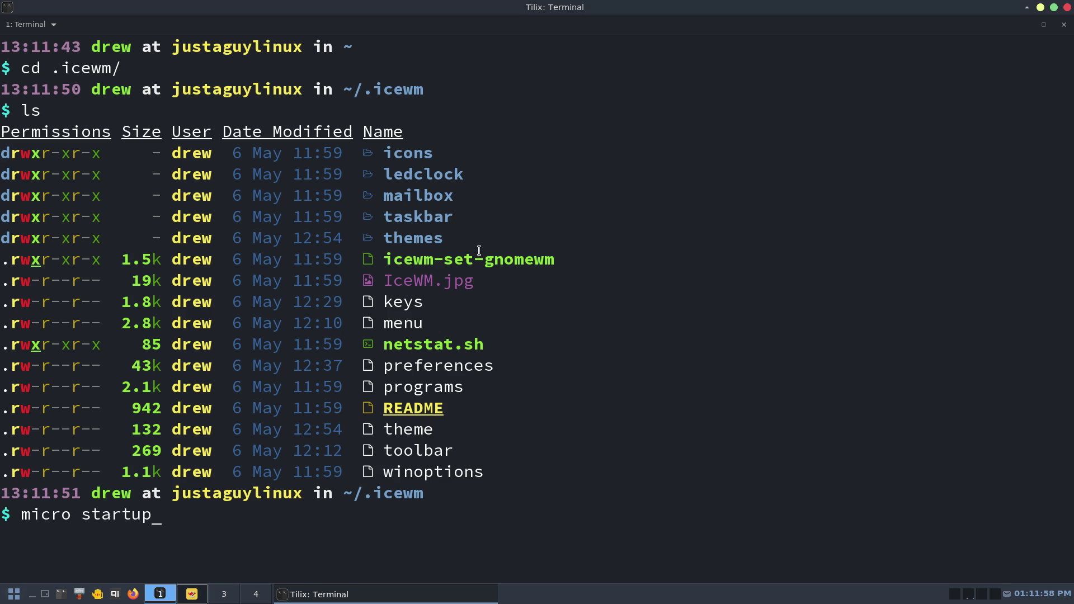
key("Return")
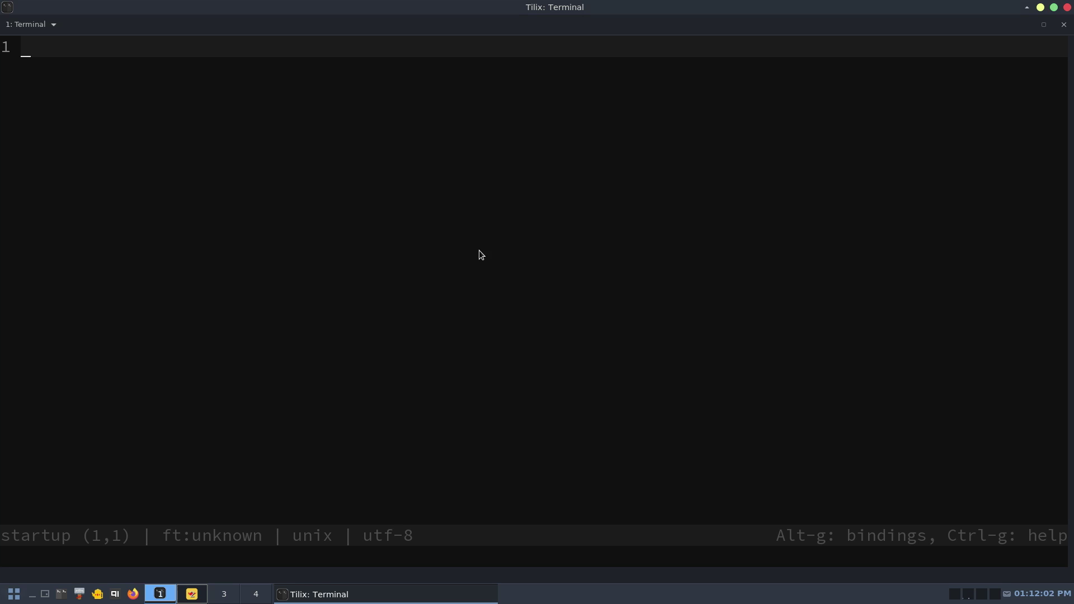
type("#!/")
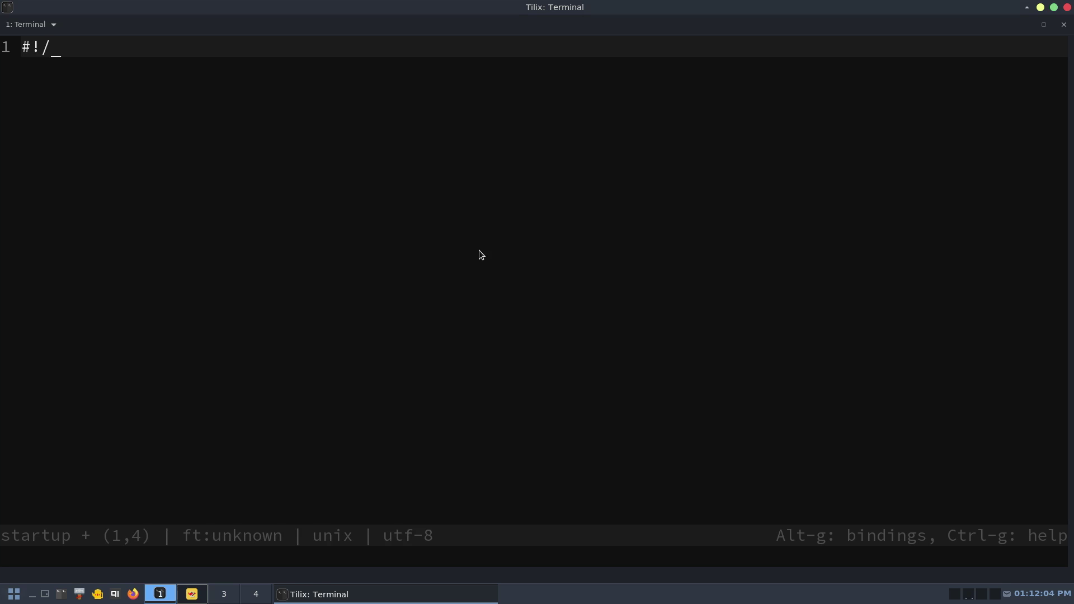
type("bin/bash")
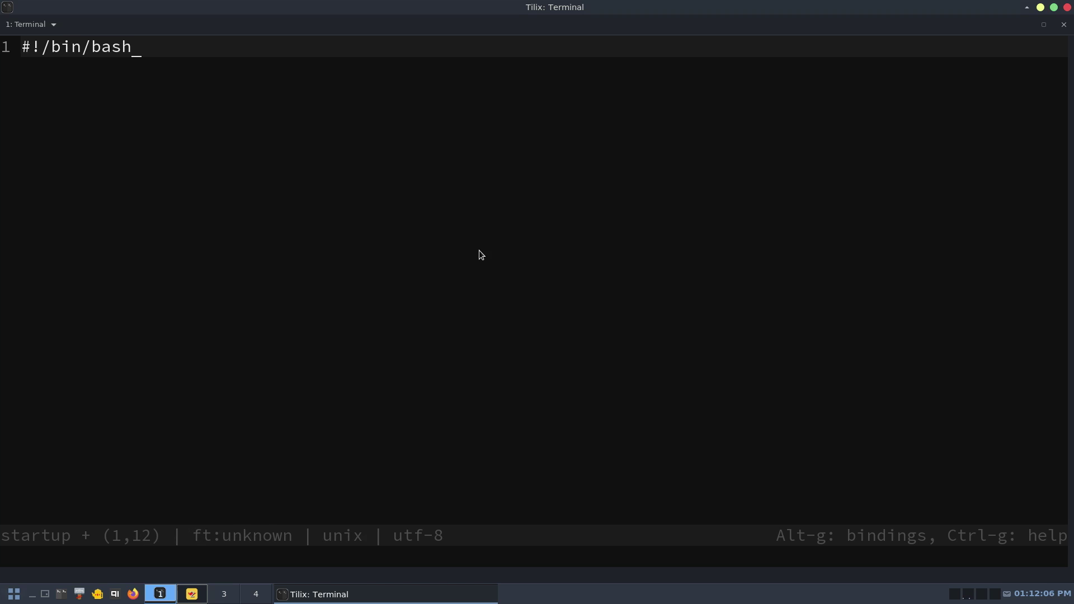
key("Return")
key("Return")
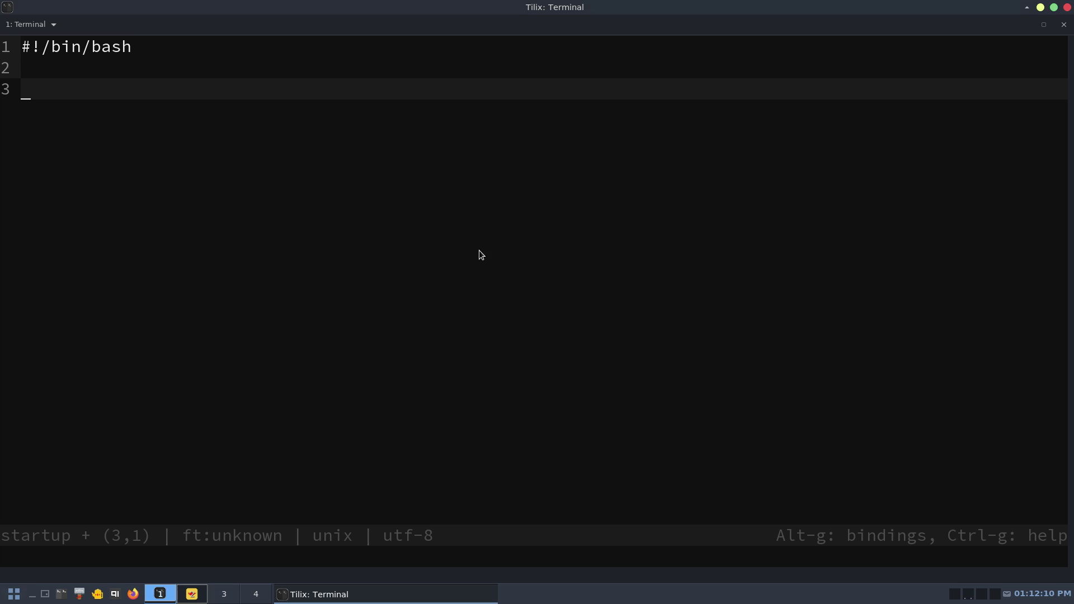
- In Geany, copy the five autostart commands on lines 26–30 of ~/.fluxbox/startup
left_click(202, 595)
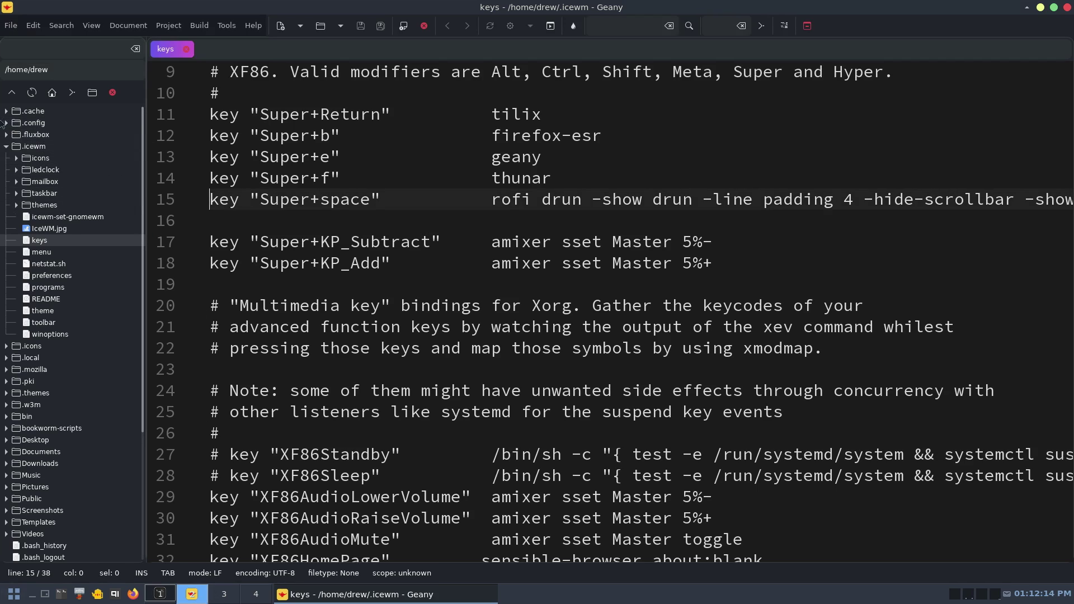
left_click(6, 134)
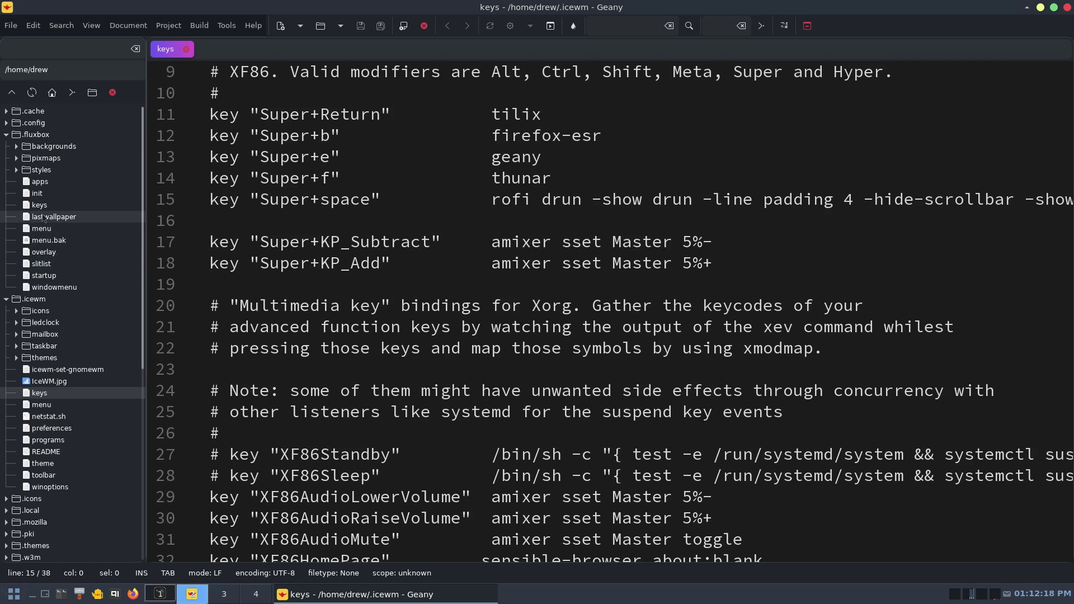
double_click(44, 276)
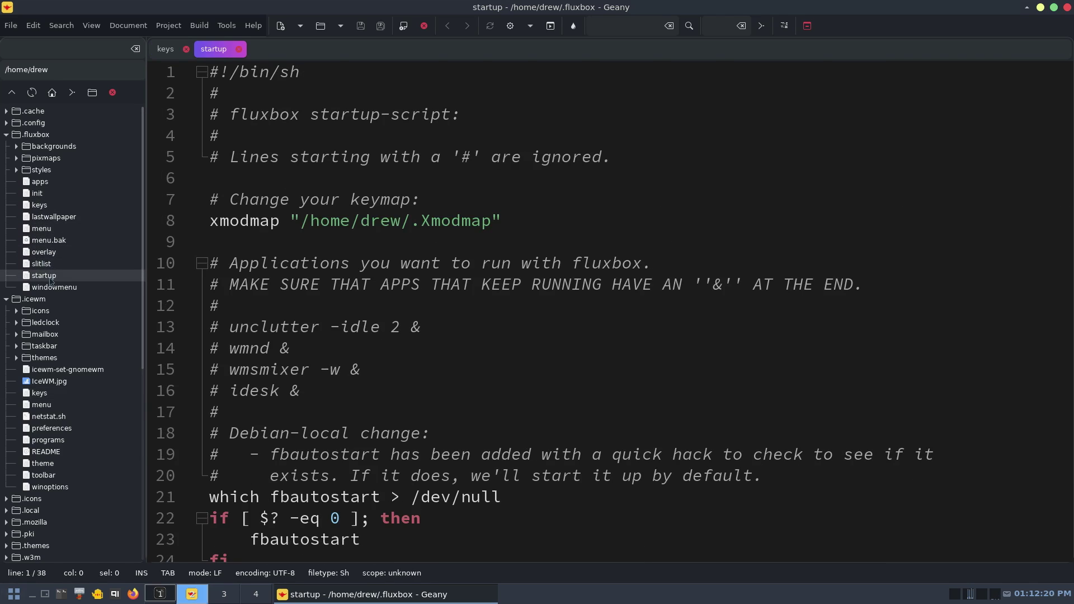
scroll(456, 358, "down", 5)
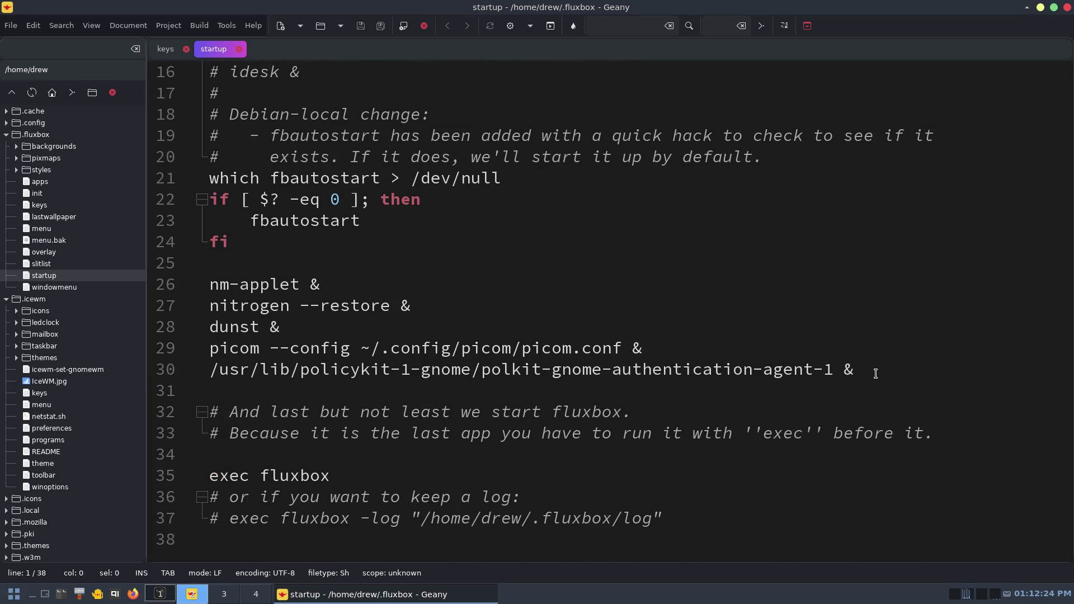
left_click_drag(878, 370, 172, 331)
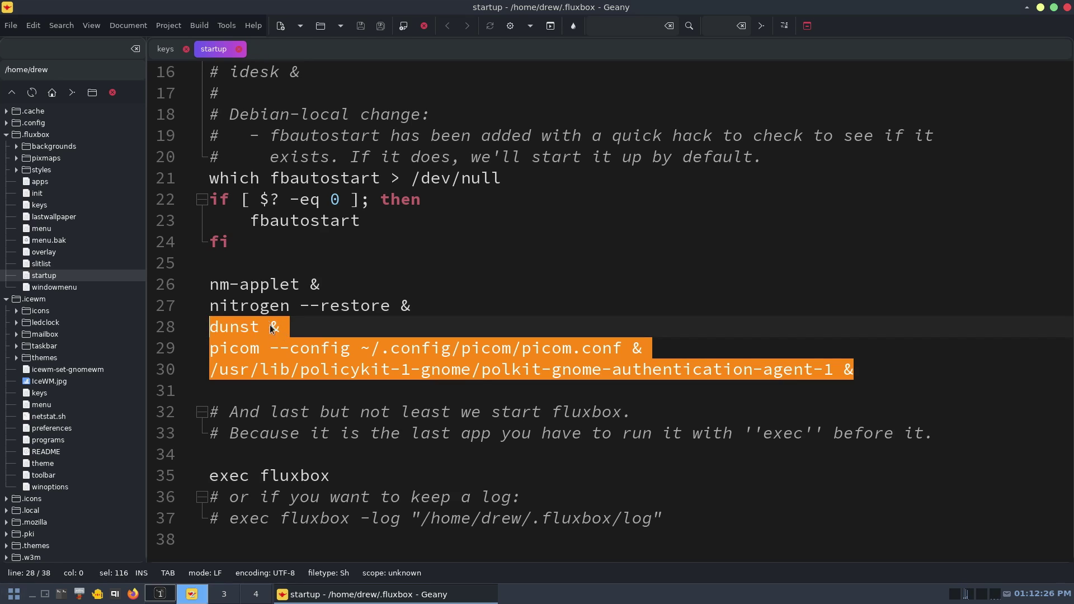
left_click(877, 369)
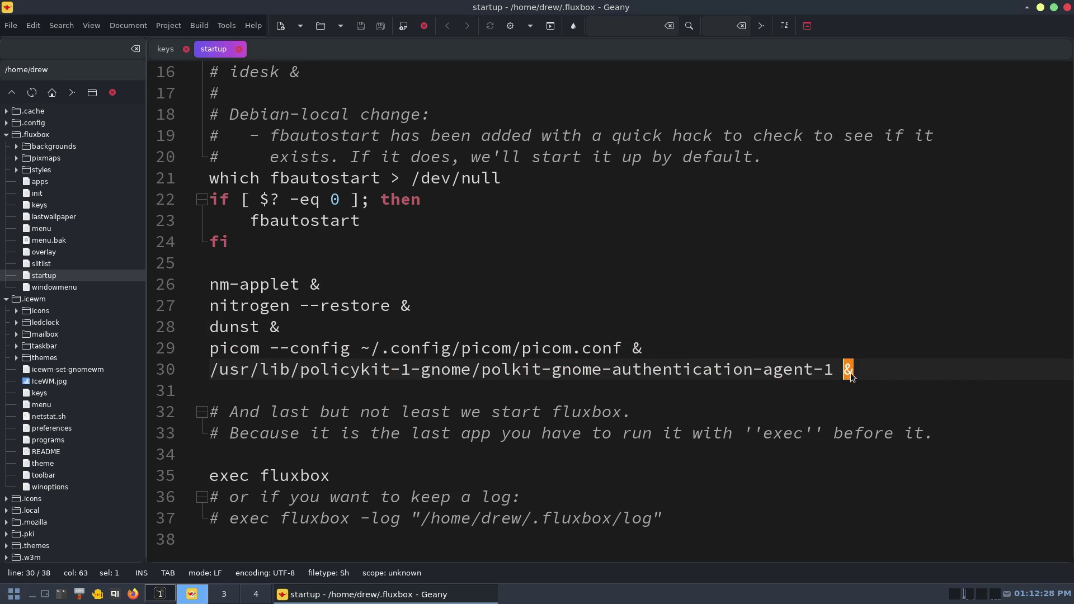
left_click_drag(881, 373, 176, 286)
key("ctrl+c")
right_click(279, 304)
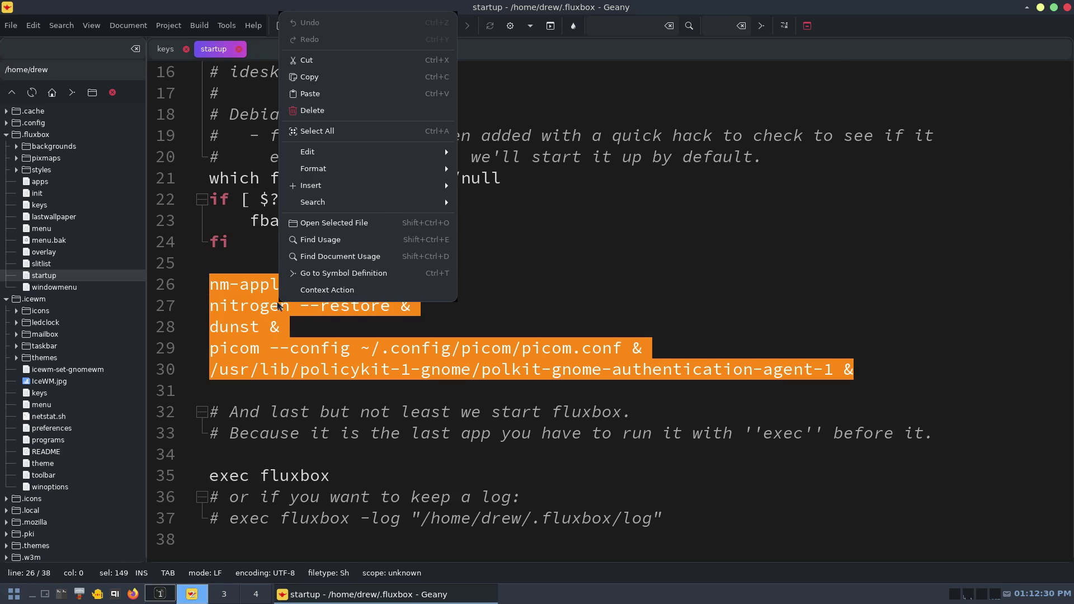
left_click(314, 77)
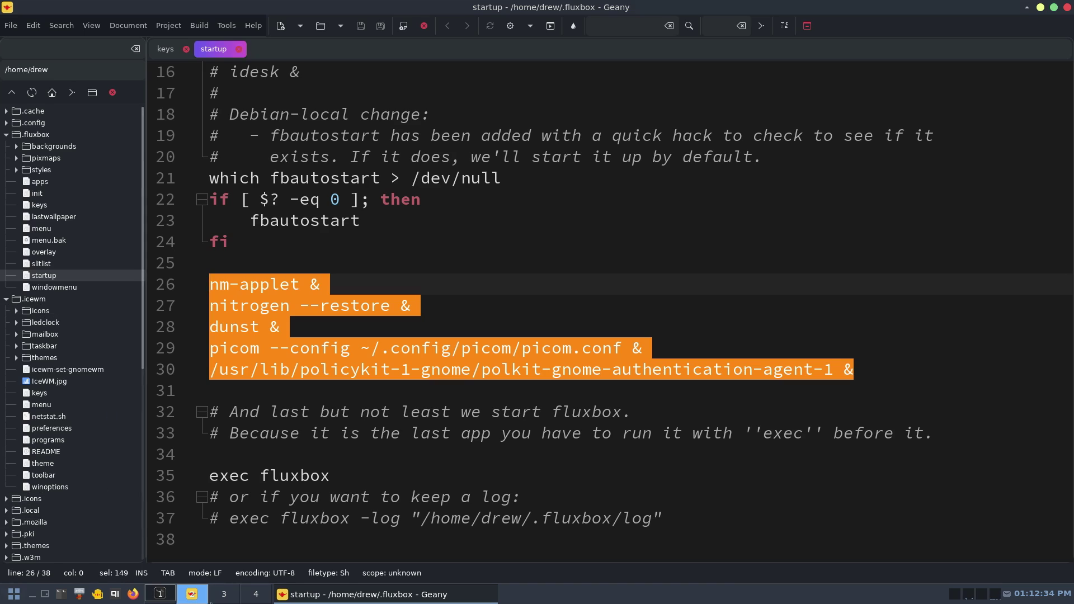
- Paste the commands into the micro startup script, then close Geany's files and Geany
left_click(160, 595)
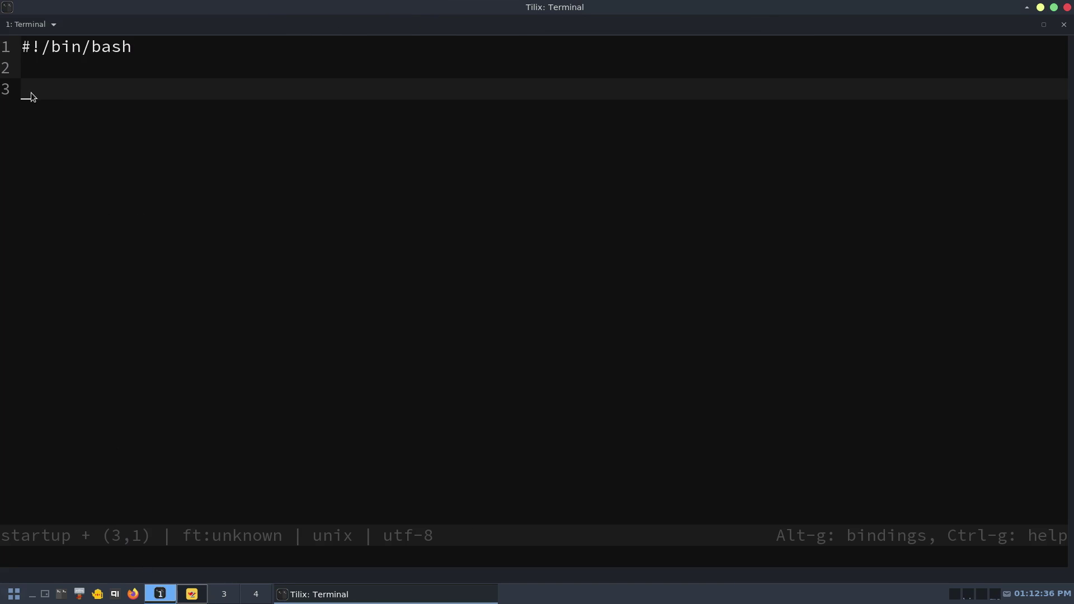
key("ctrl+v")
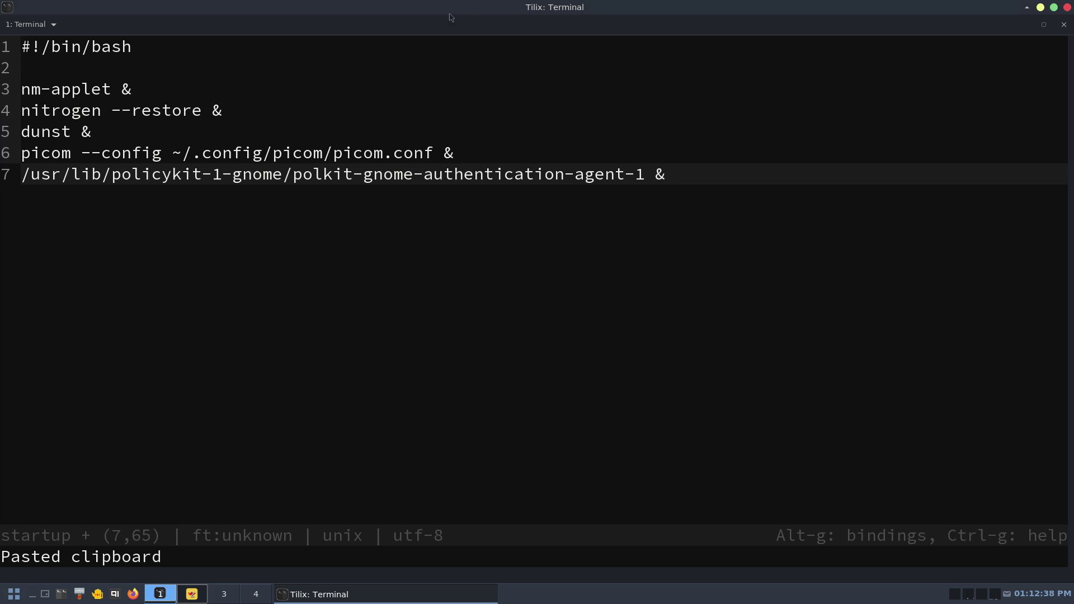
left_click(192, 595)
left_click(240, 50)
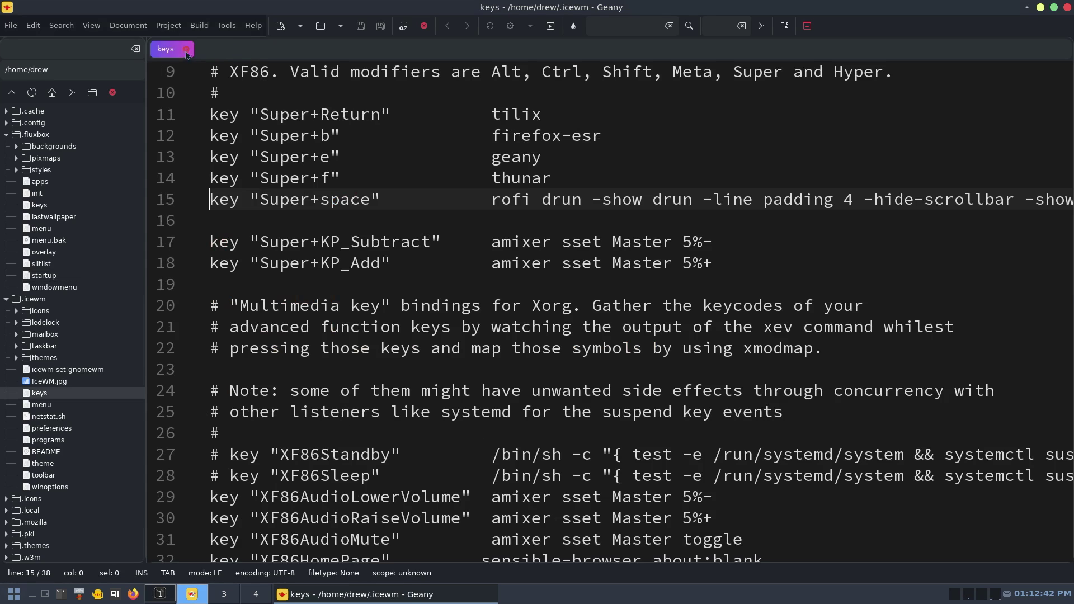
left_click(6, 134)
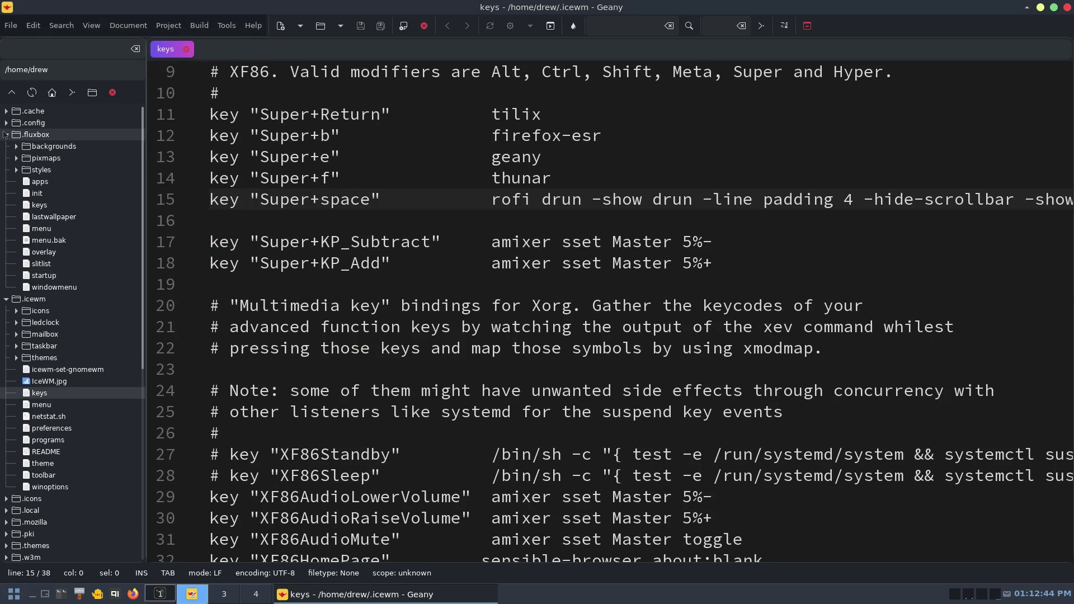
left_click(186, 49)
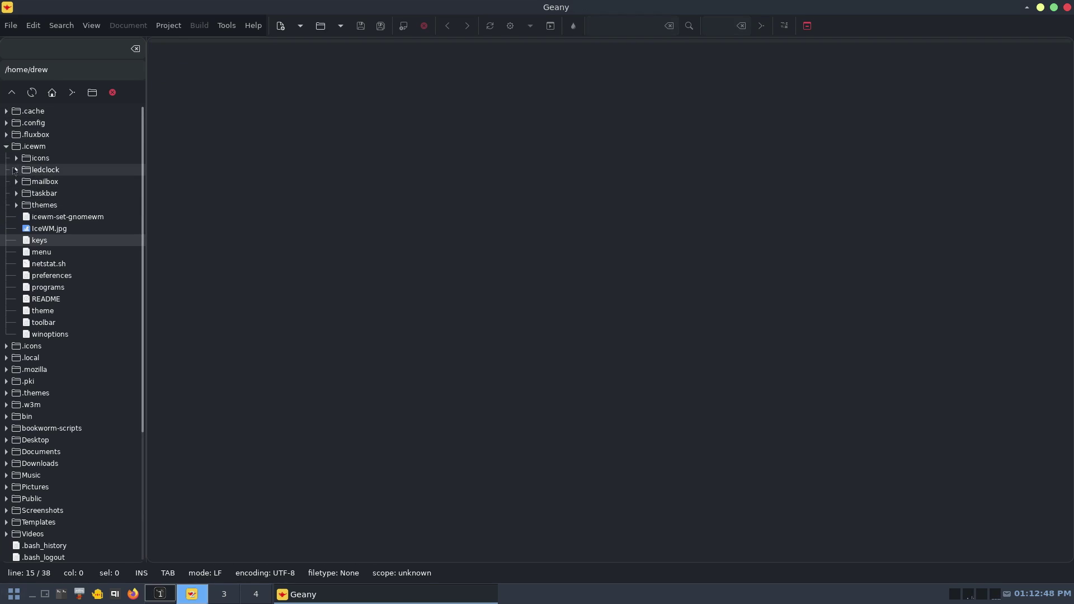
left_click(6, 146)
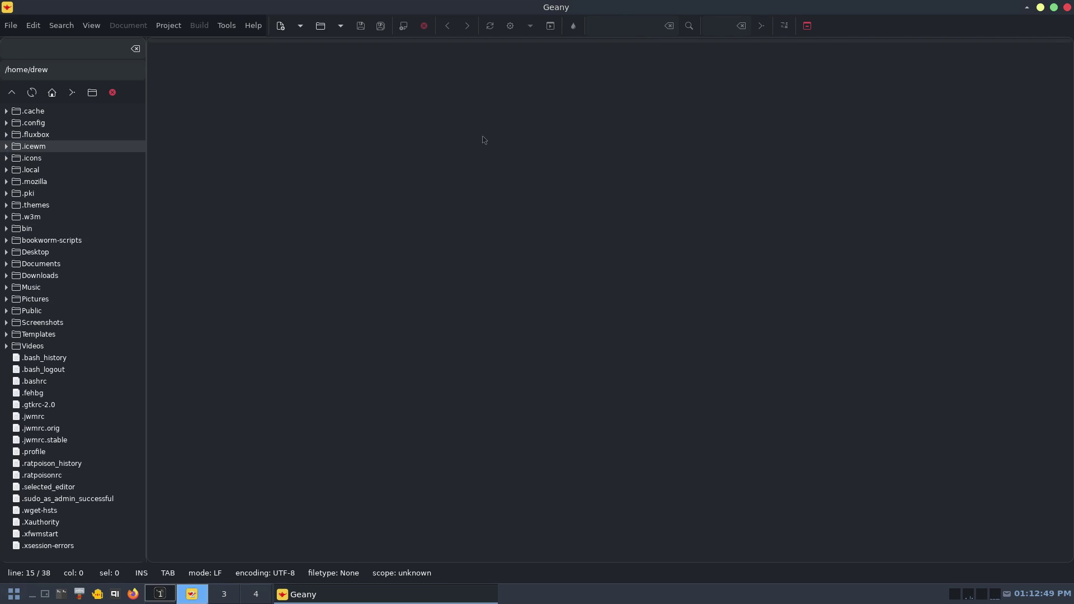
left_click(1067, 8)
- Delete the nitrogen --restore line, save the startup script and quit micro
left_click(170, 593)
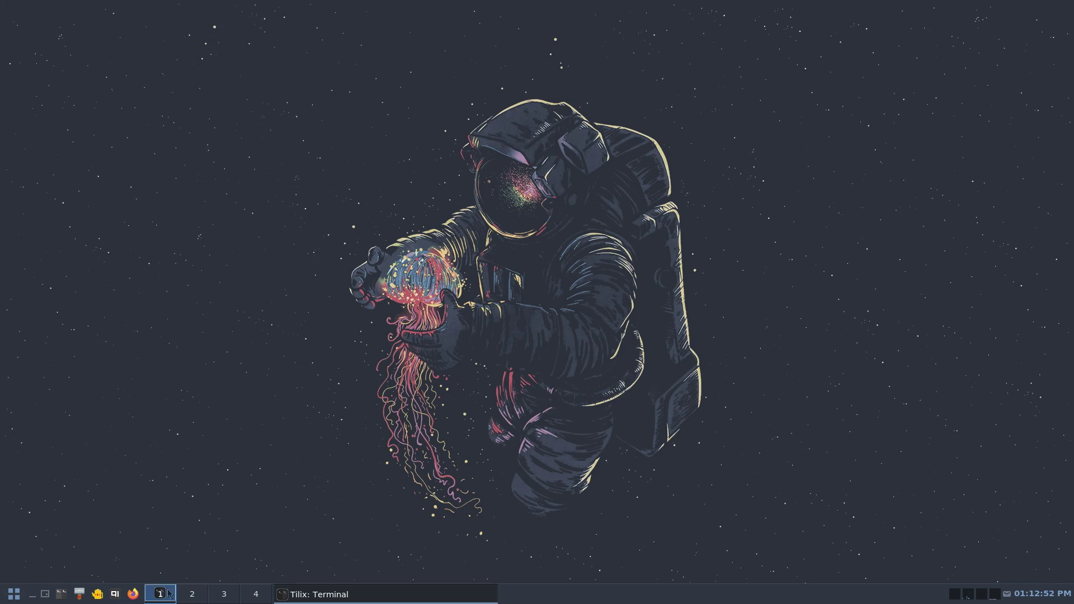
left_click_drag(229, 108, 3, 109)
key("BackSpace")
key("BackSpace")
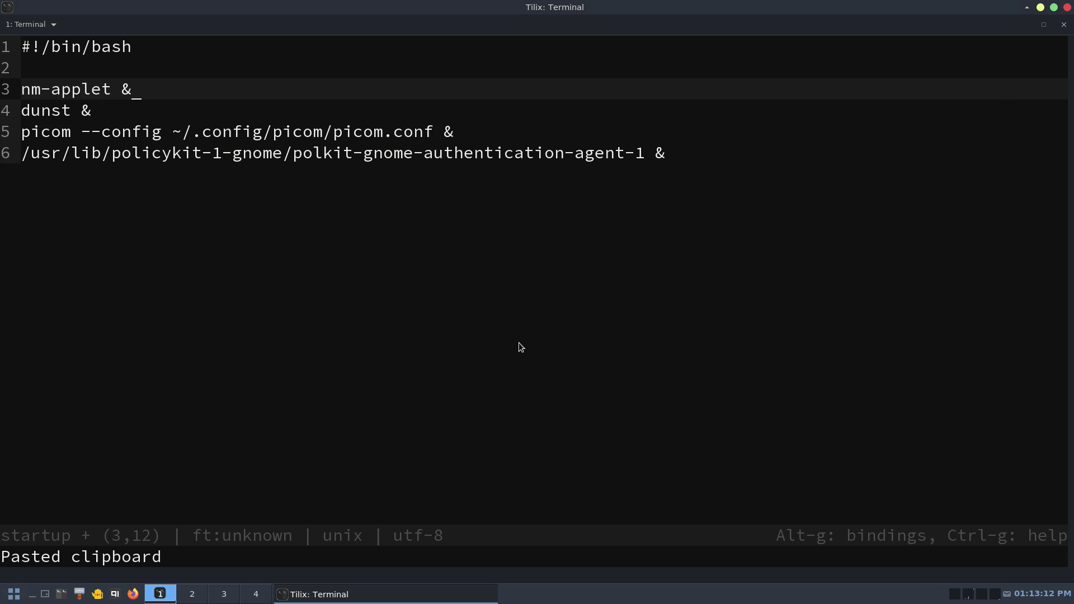
key("ctrl+s")
key("ctrl+q")
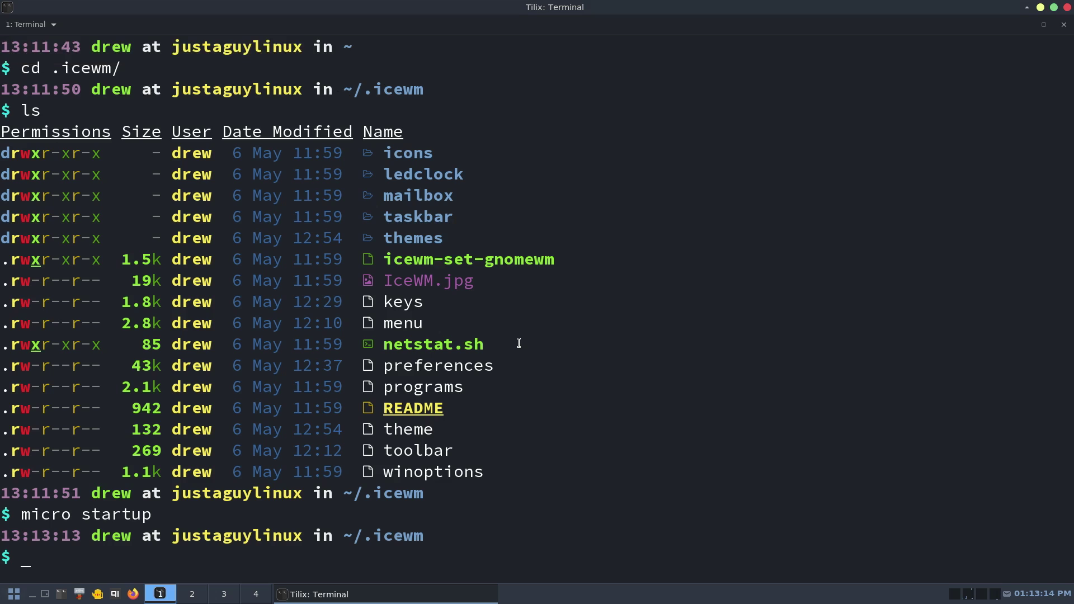
- List ~/.icewm and make startup executable with chmod +x startup
type("ls")
key("Return")
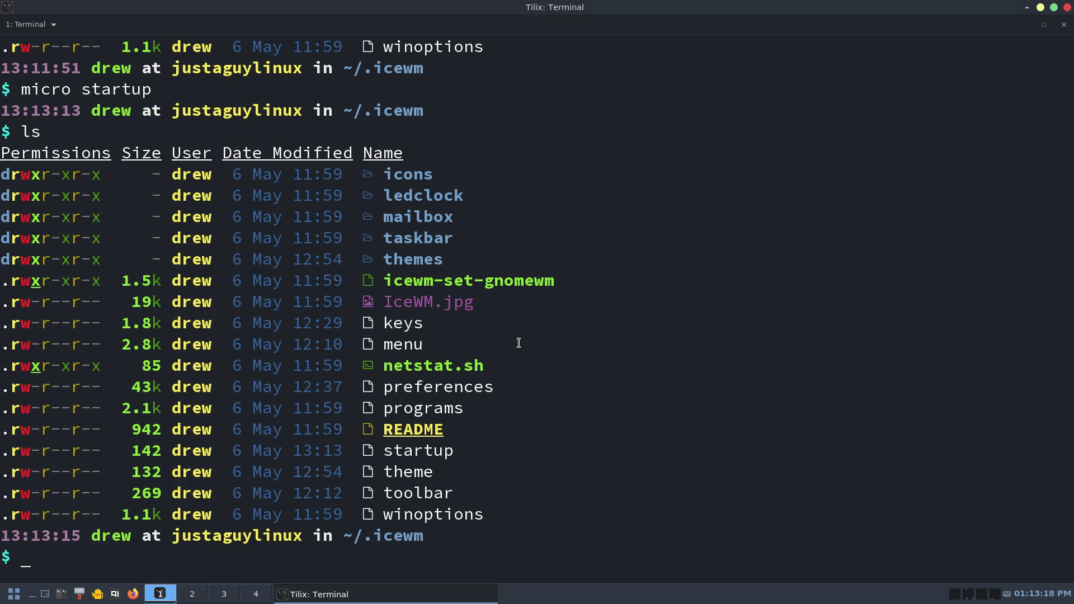
type("chmod +x star")
key("Tab")
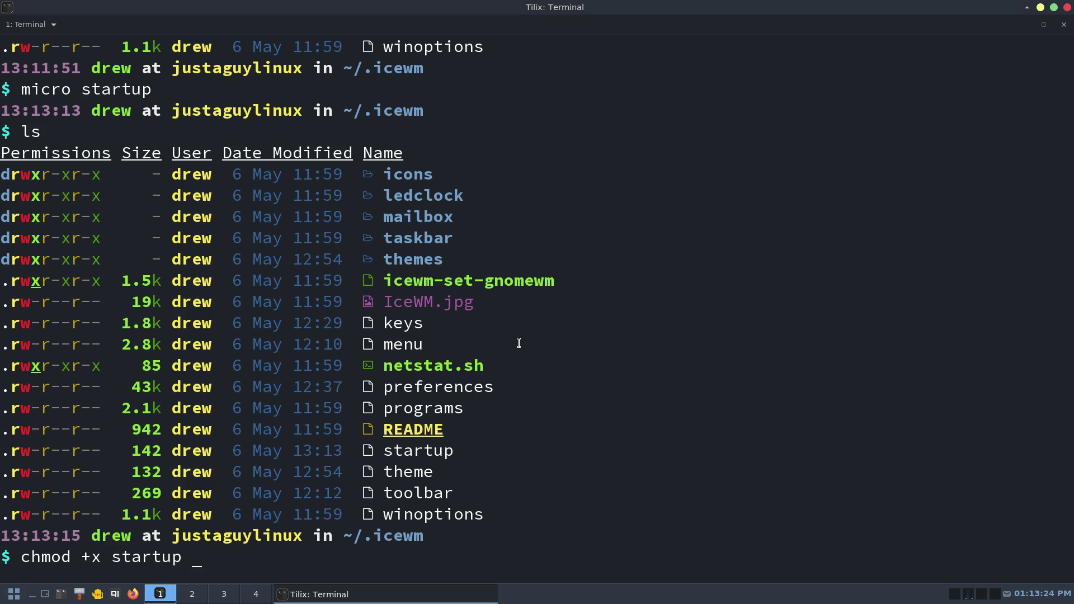
key("Return")
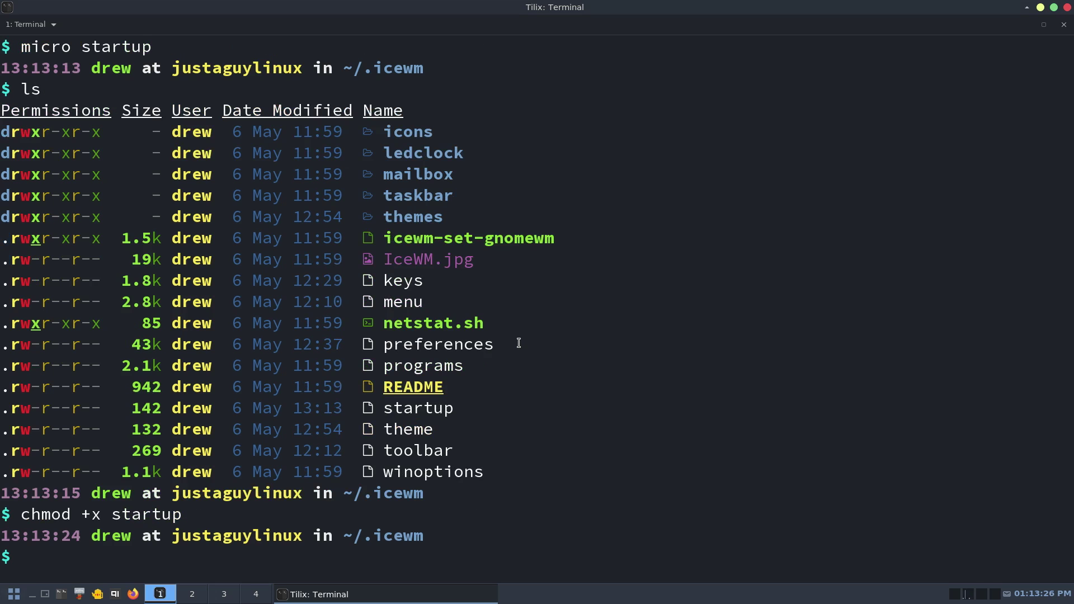
- Close Tilix and restart IceWM from the desktop menu's Logout submenu
left_click(1068, 7)
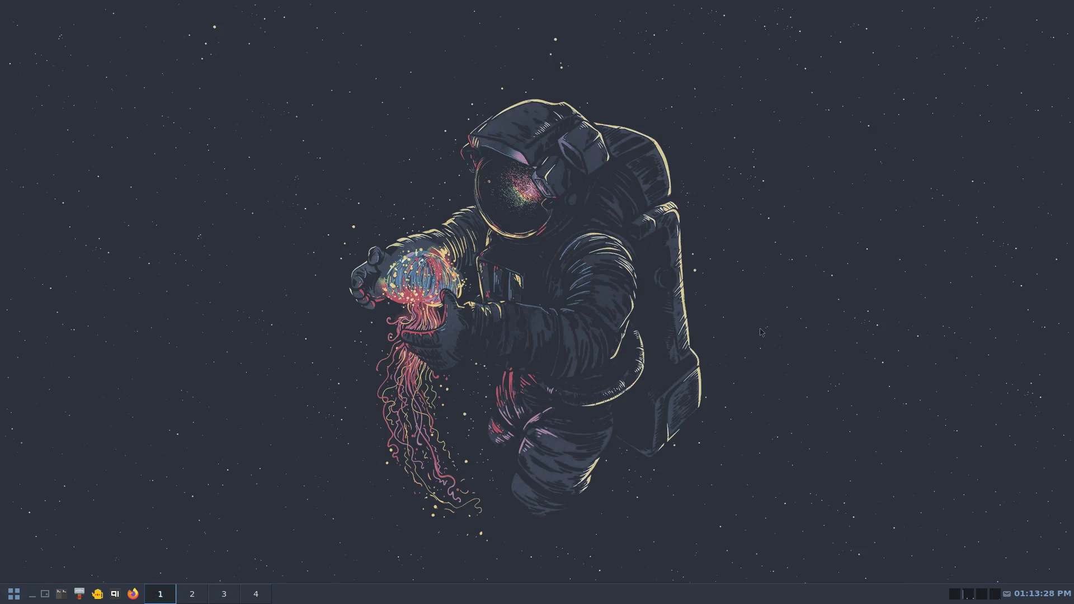
right_click(489, 290)
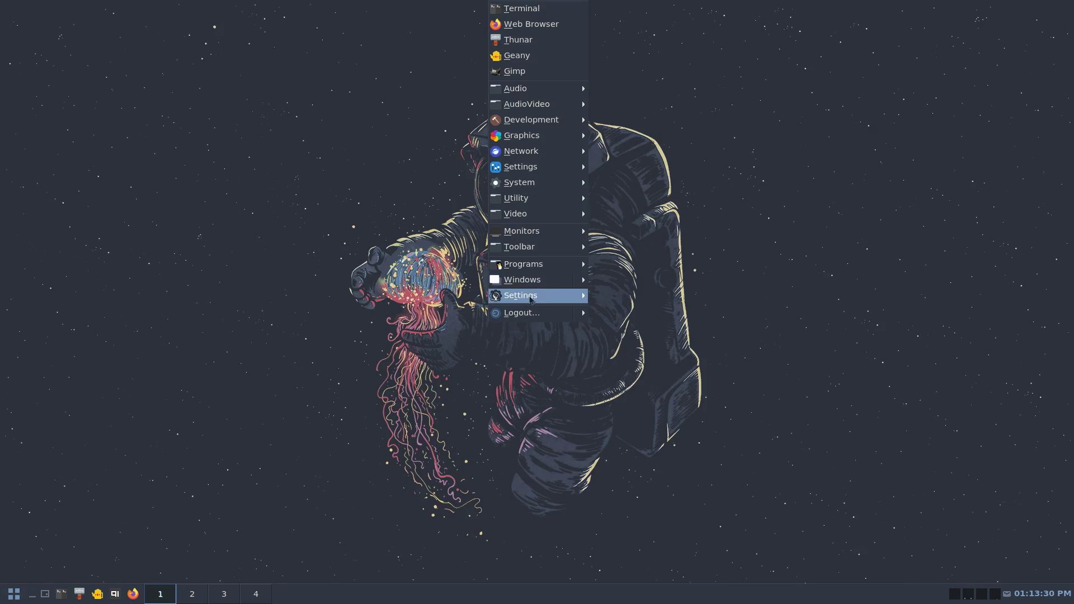
mouse_move(565, 313)
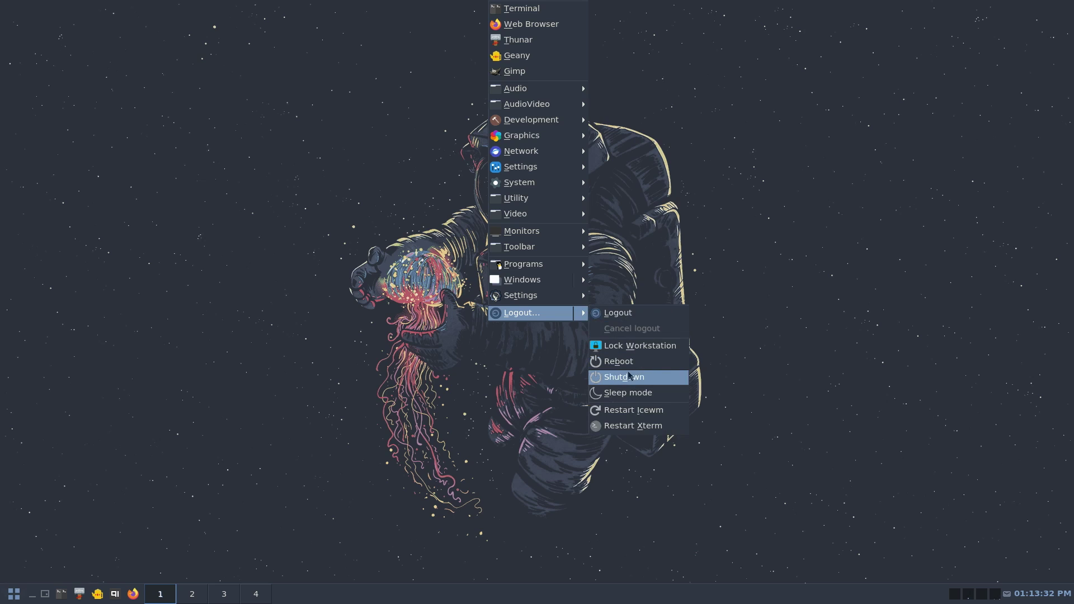
left_click(635, 411)
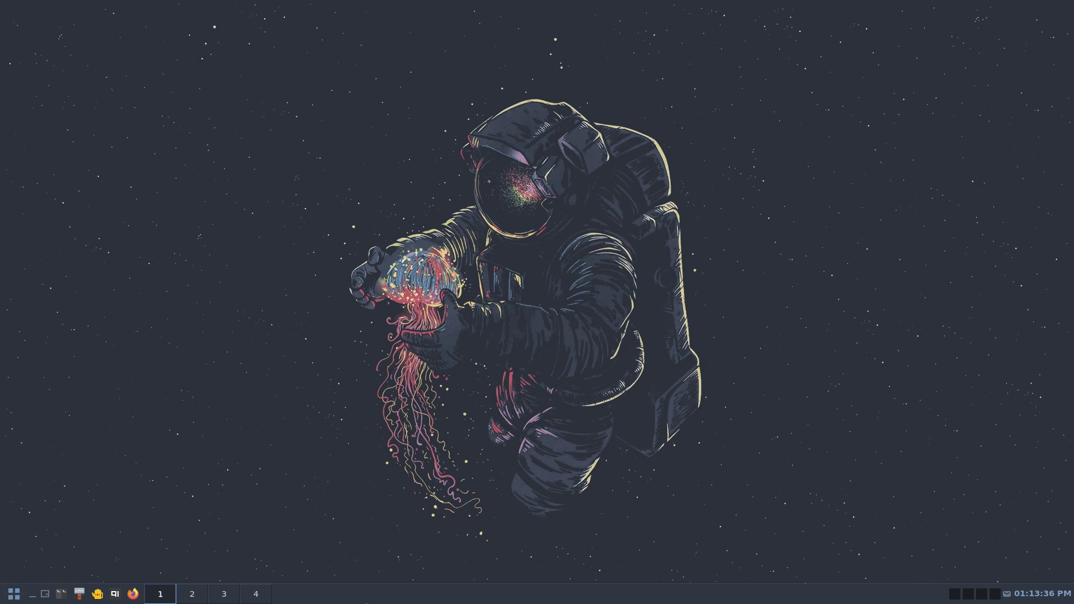
- Log out of the session, confirm with OK, and log back in with the account password
right_click(438, 237)
mouse_move(503, 549)
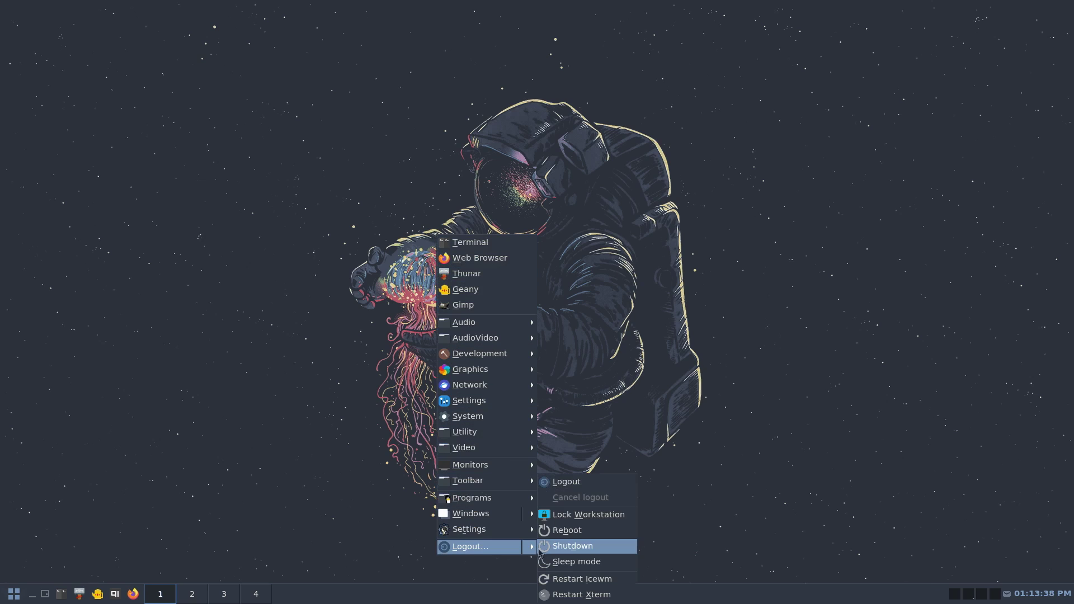
left_click(571, 487)
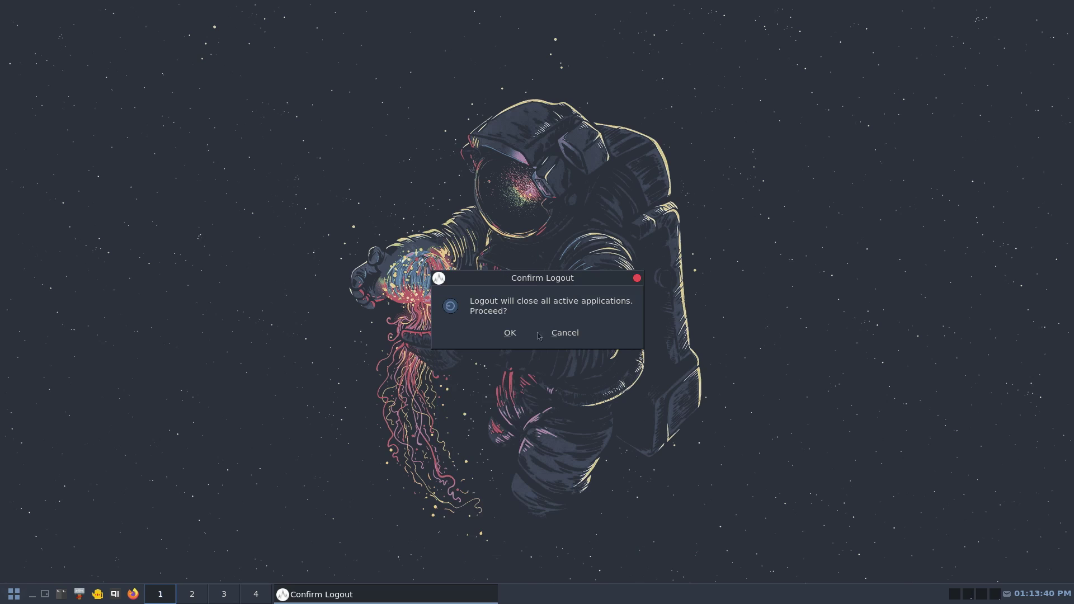
left_click(506, 339)
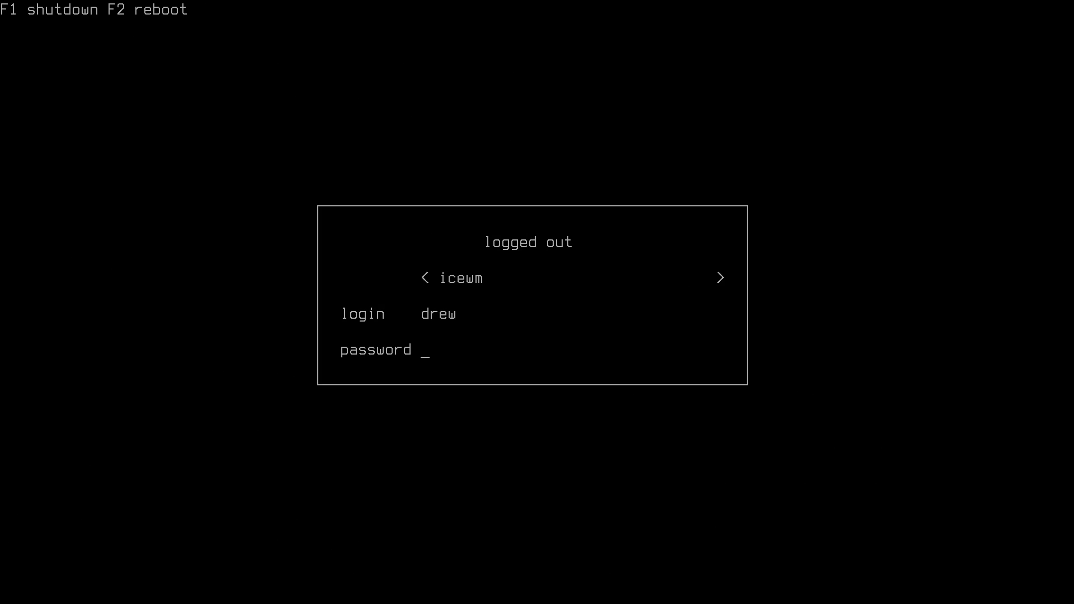
type("**")
key("Return")
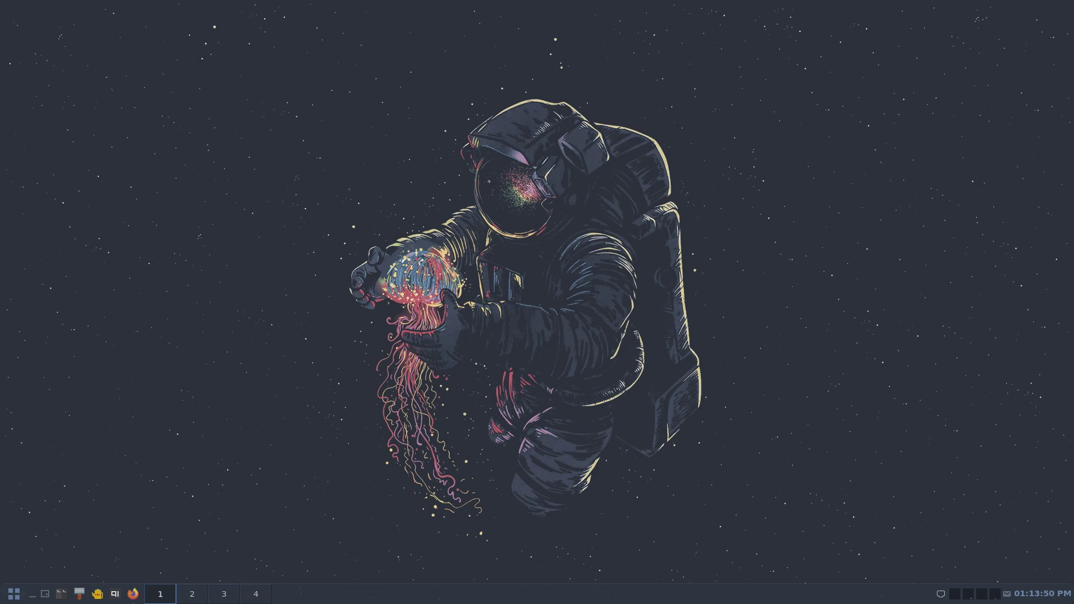
- In a new Tilix window, slightly raise the Default profile's Color-tab transparency and close Preferences
left_click(62, 594)
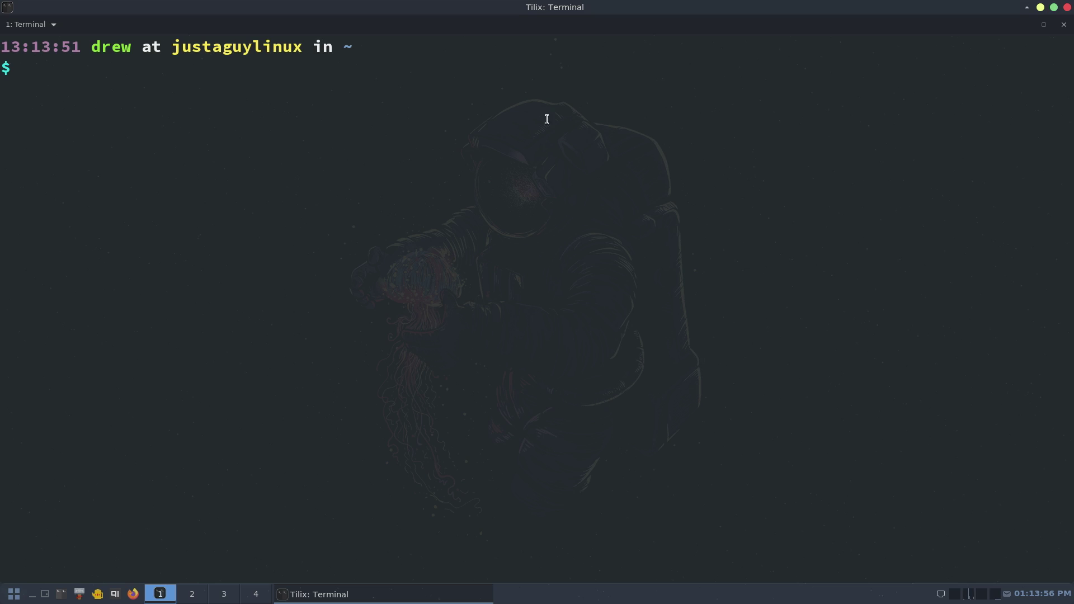
right_click(465, 188)
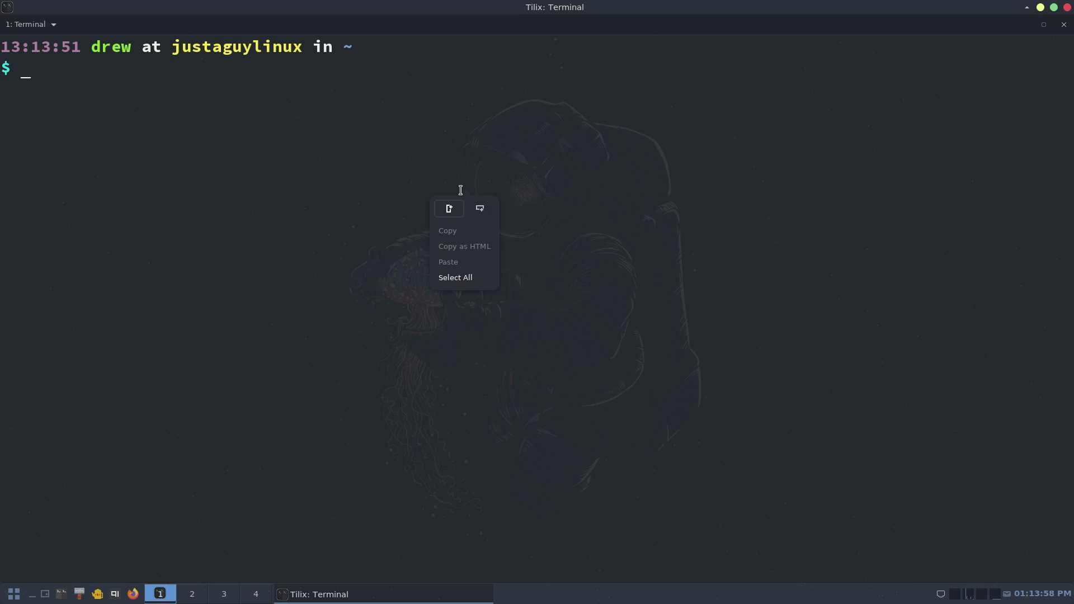
left_click(49, 25)
left_click(49, 25)
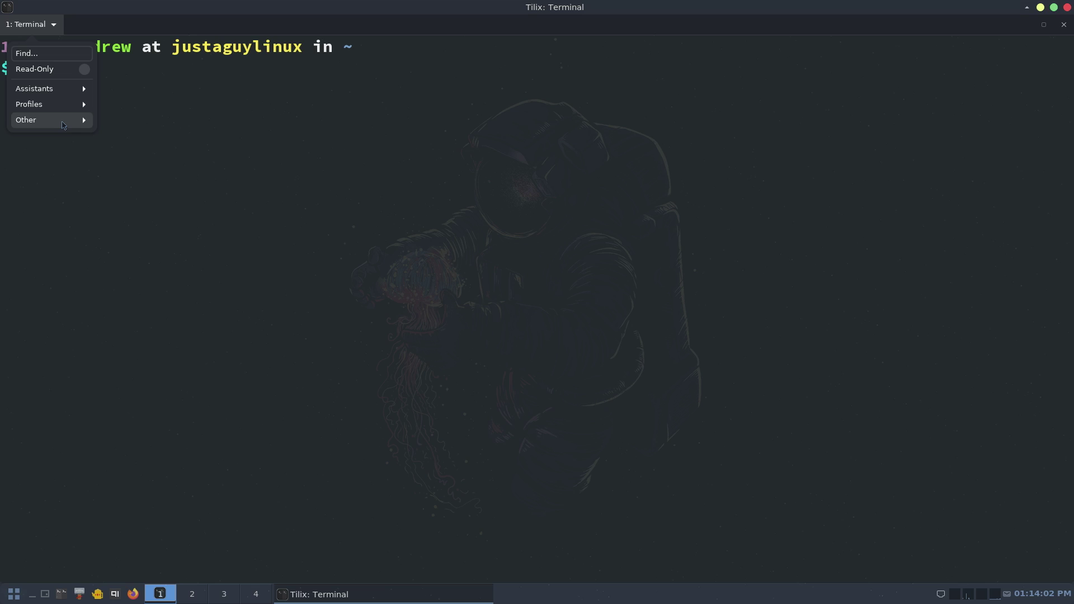
left_click(34, 104)
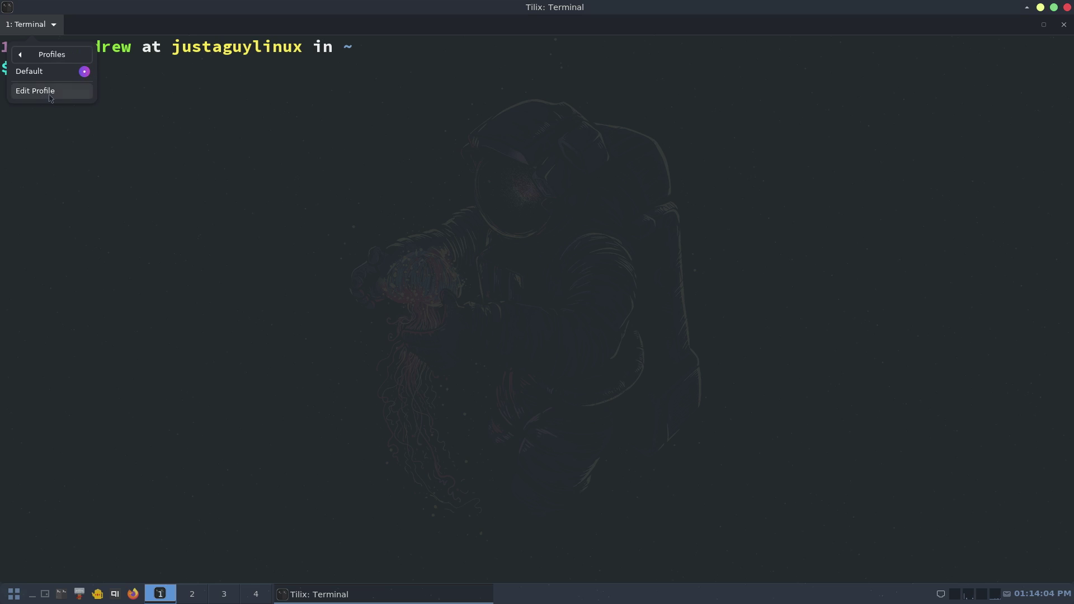
left_click(34, 88)
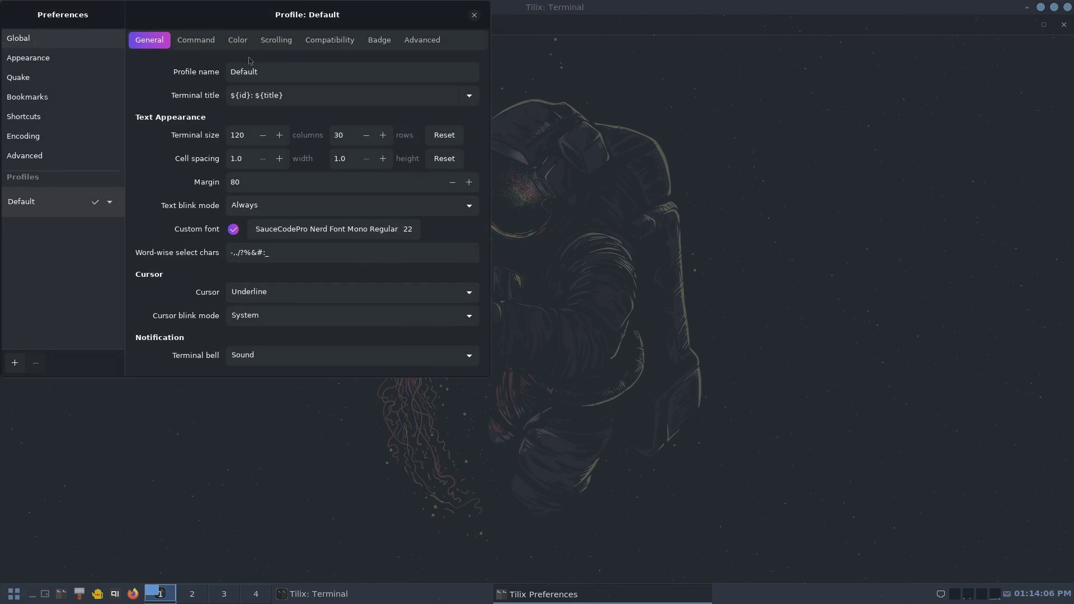
left_click(238, 40)
mouse_move(292, 273)
left_mouse_down()
mouse_move(321, 275)
mouse_move(279, 274)
mouse_move(473, 275)
mouse_move(485, 289)
mouse_move(322, 277)
mouse_move(259, 291)
mouse_move(310, 287)
mouse_move(291, 286)
left_mouse_up()
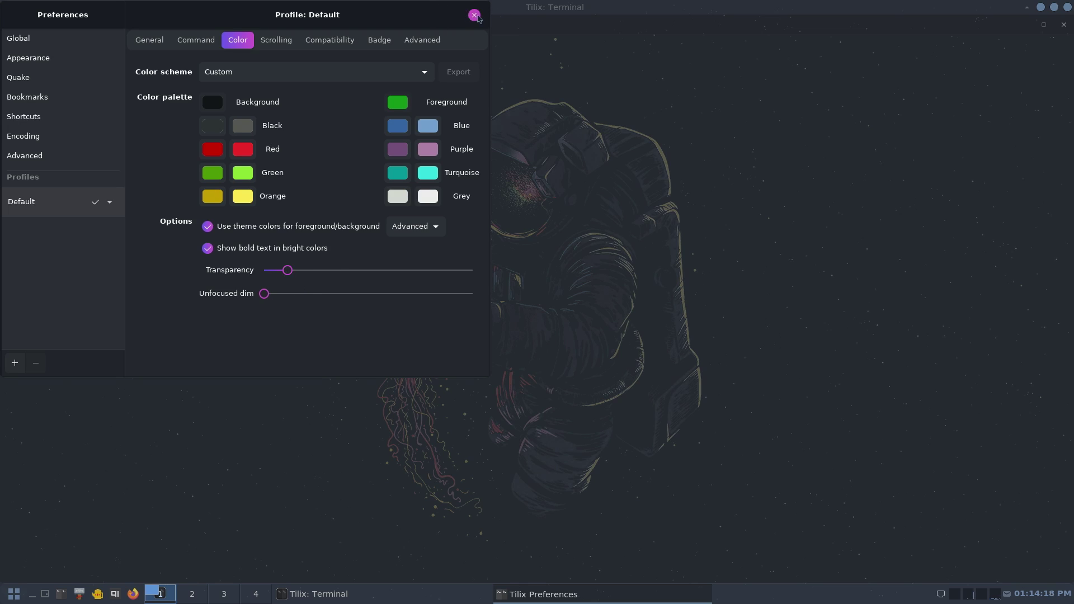
left_click(475, 15)
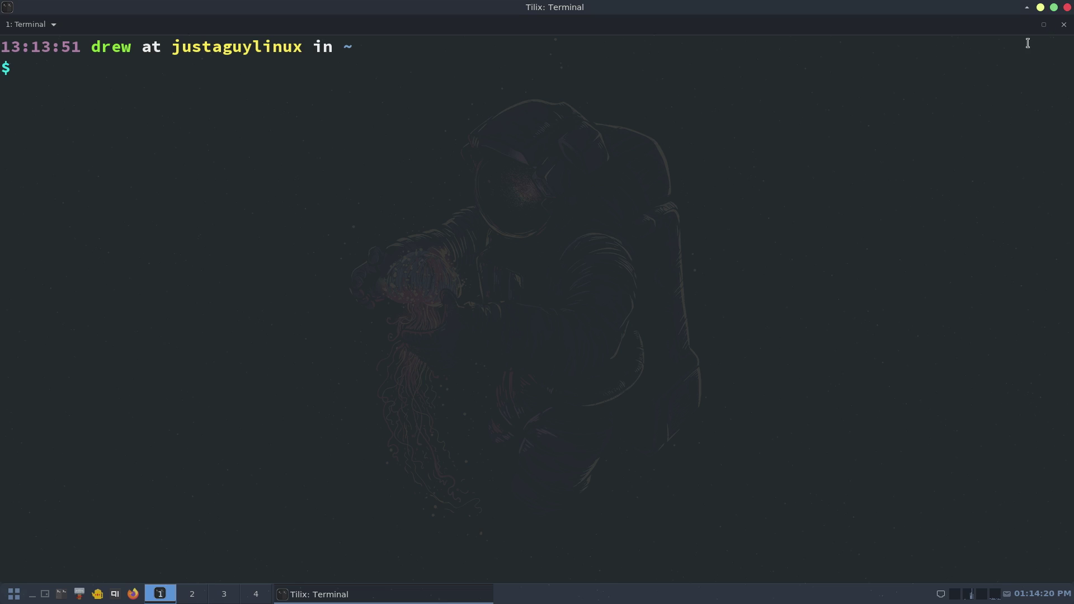
- Close Tilix and Geany, then relaunch Geany to an empty untitled document
right_click(129, 144)
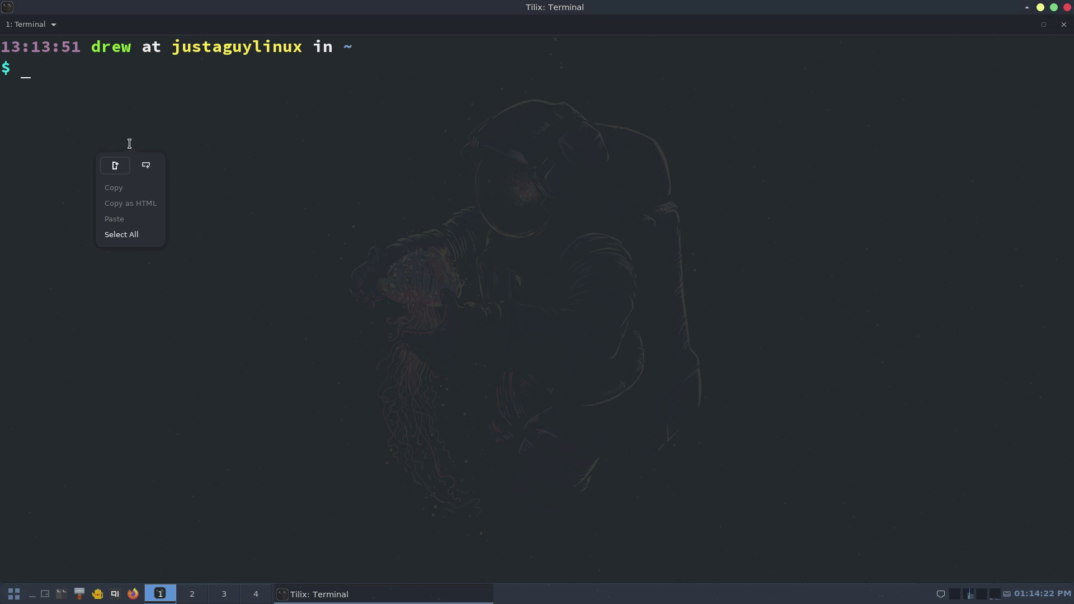
left_click(1067, 7)
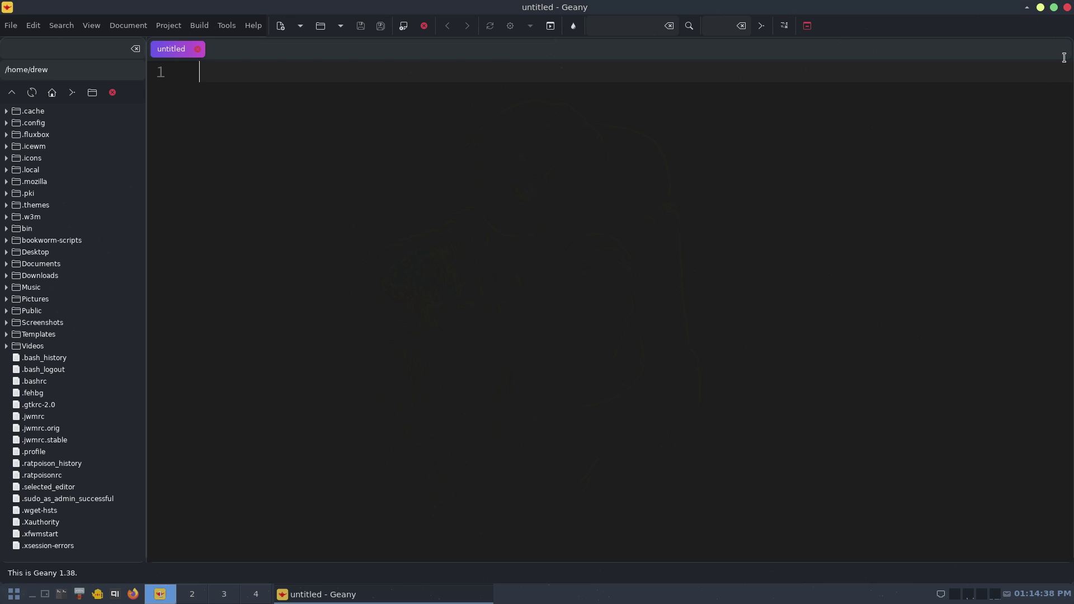
left_click(1067, 7)
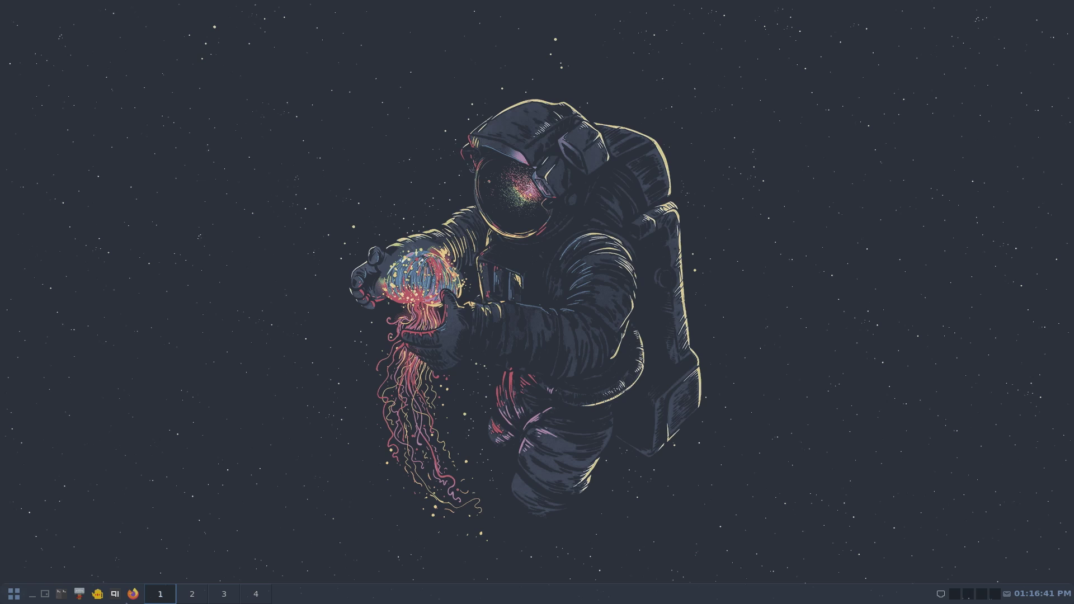
left_click(97, 594)
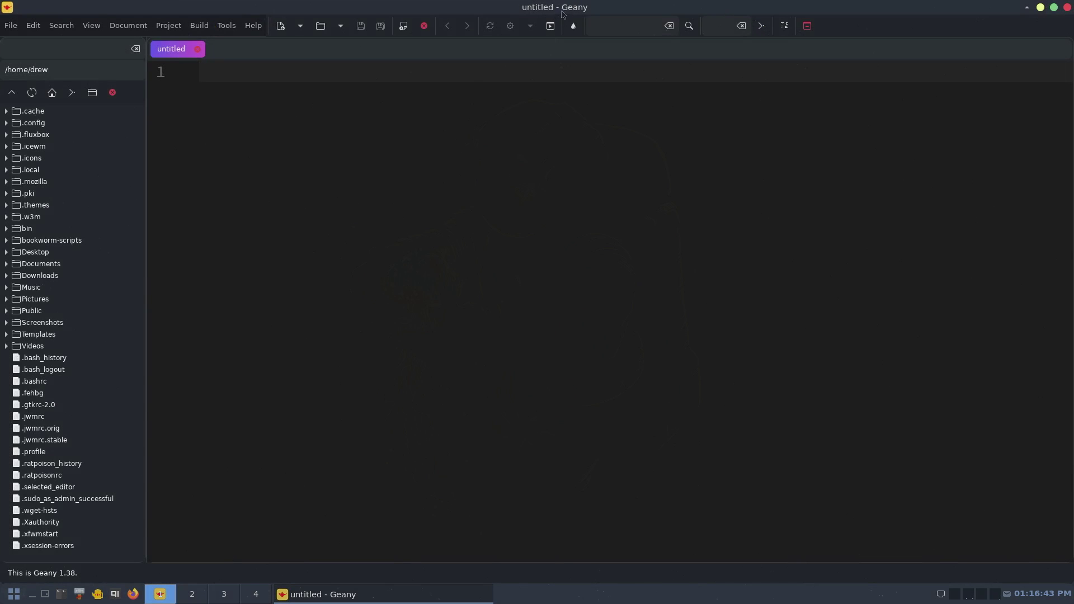
right_click(541, 3)
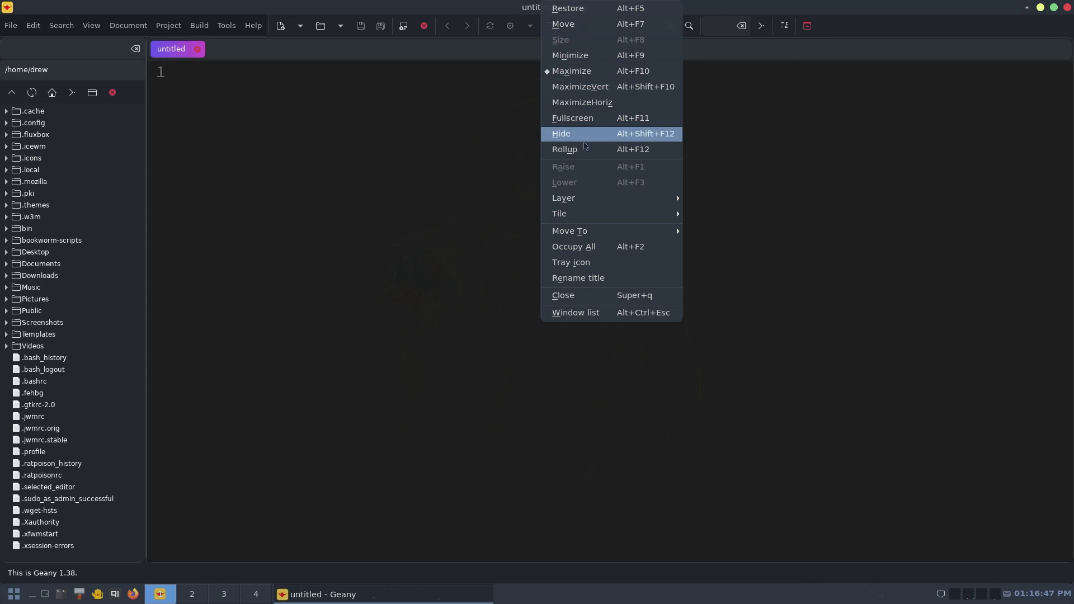
mouse_move(595, 205)
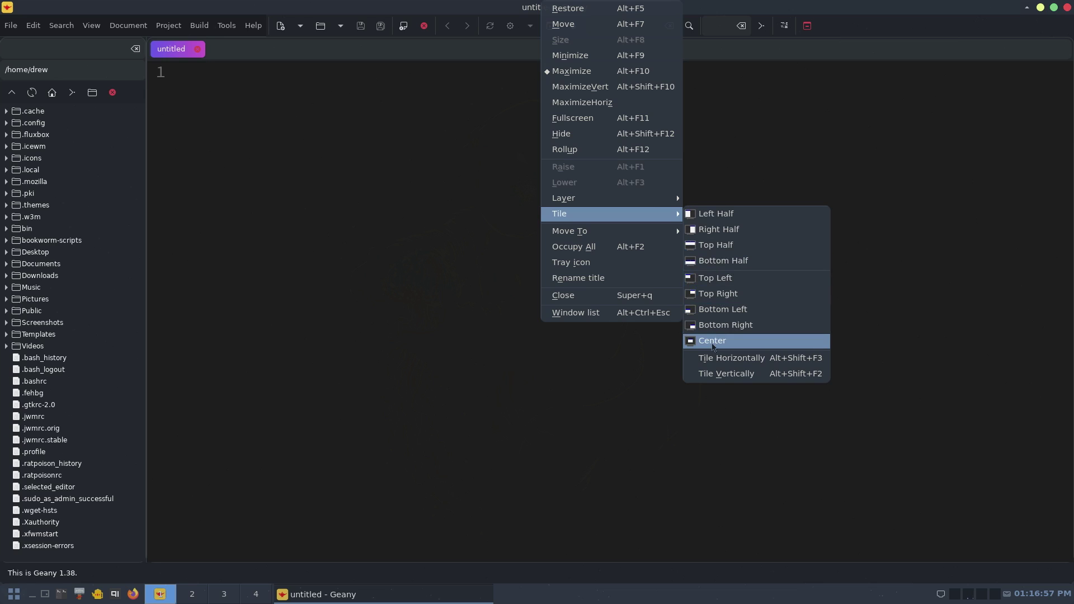
mouse_move(647, 234)
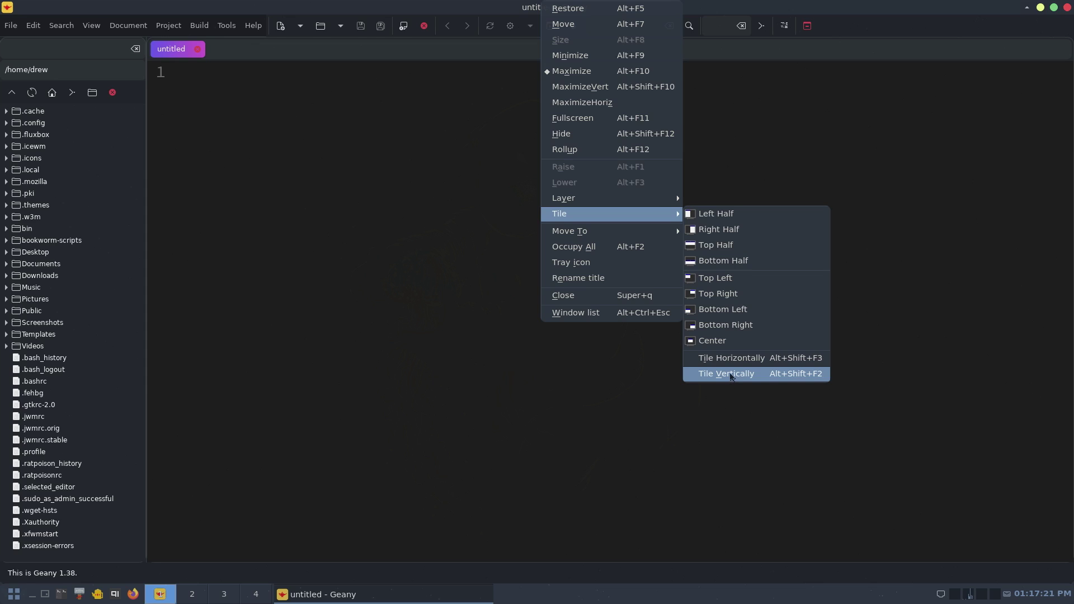
left_click(559, 395)
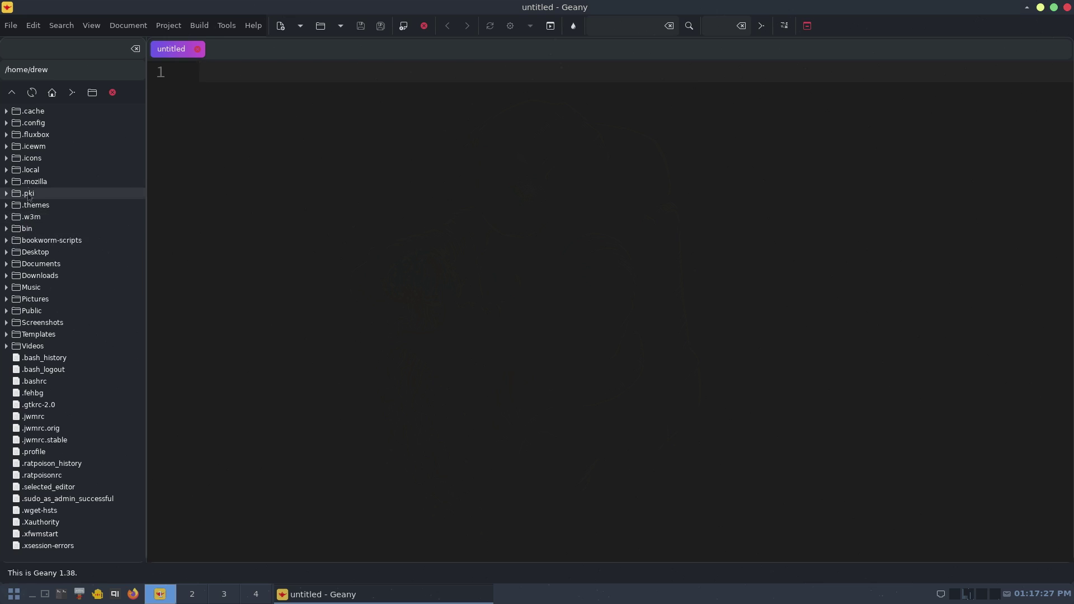
- Open ~/.icewm/preferences, tile the windows vertically, and search for Shift+F2
left_click(6, 146)
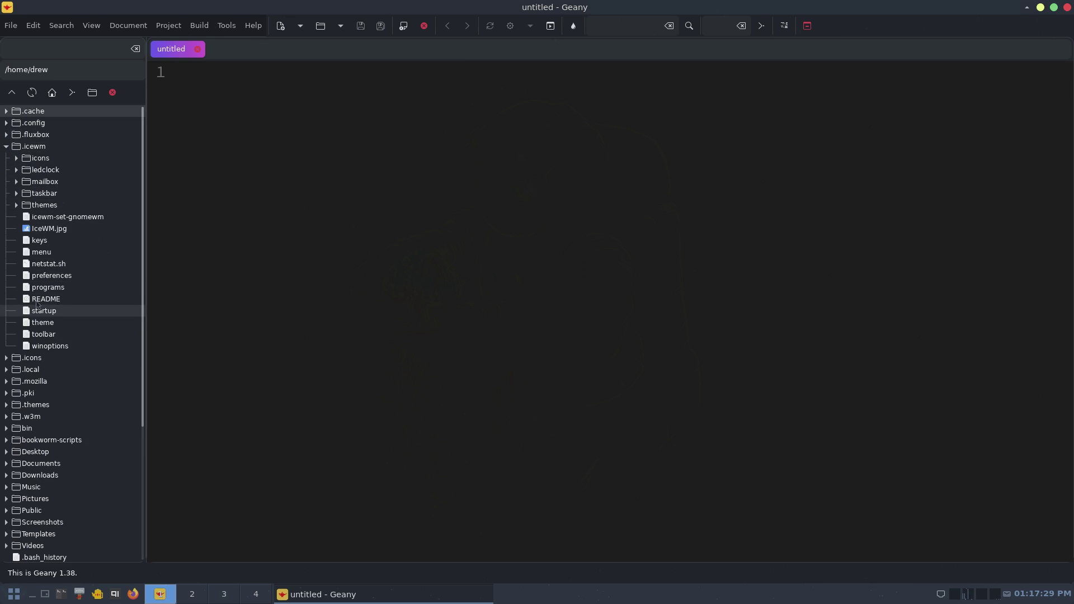
double_click(41, 276)
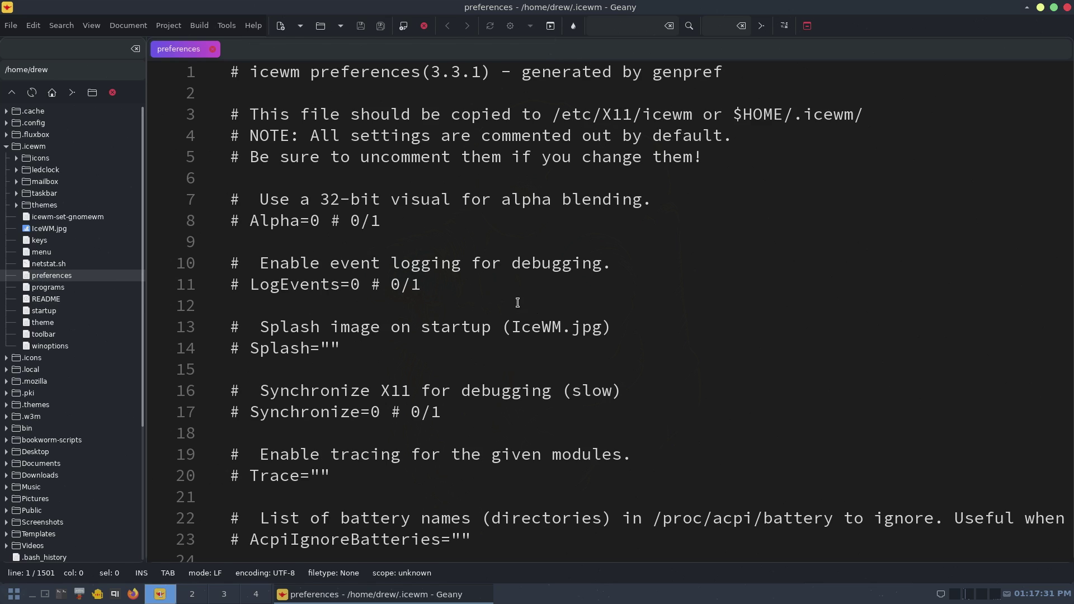
right_click(485, 6)
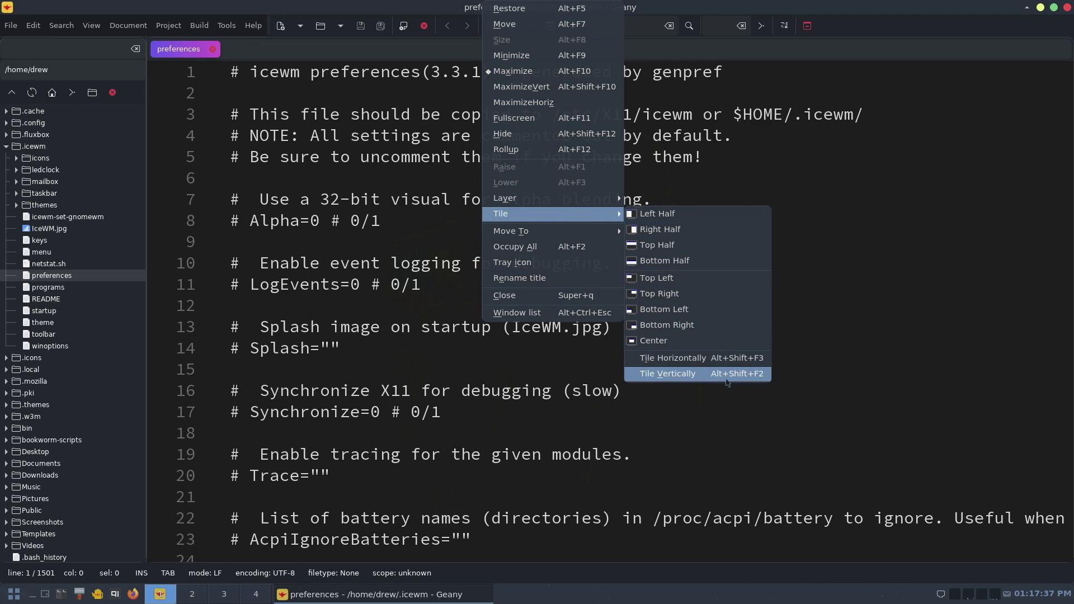
left_click(763, 379)
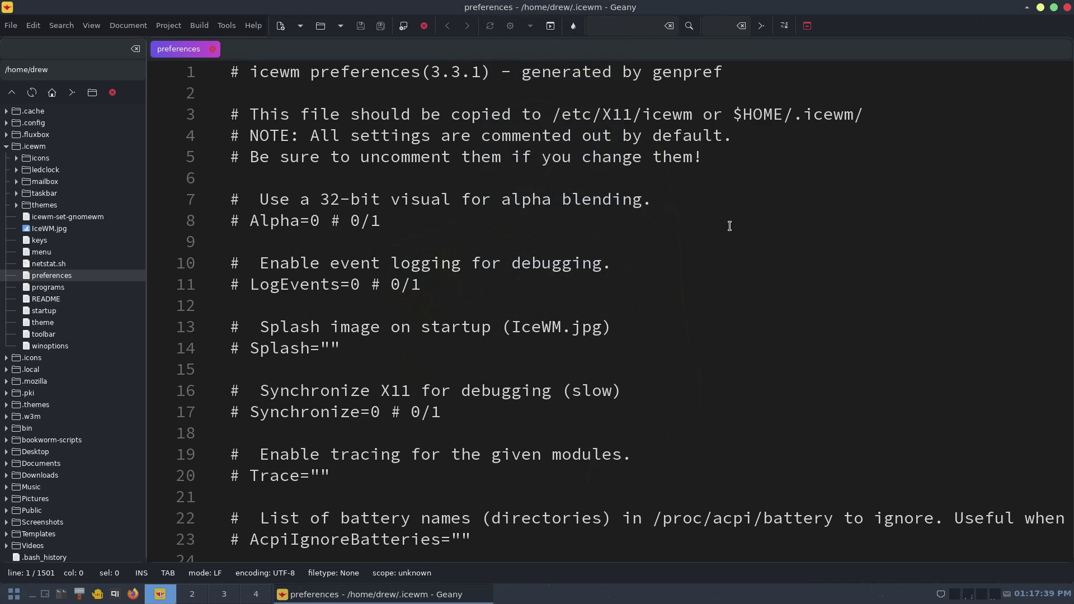
key("ctrl+f")
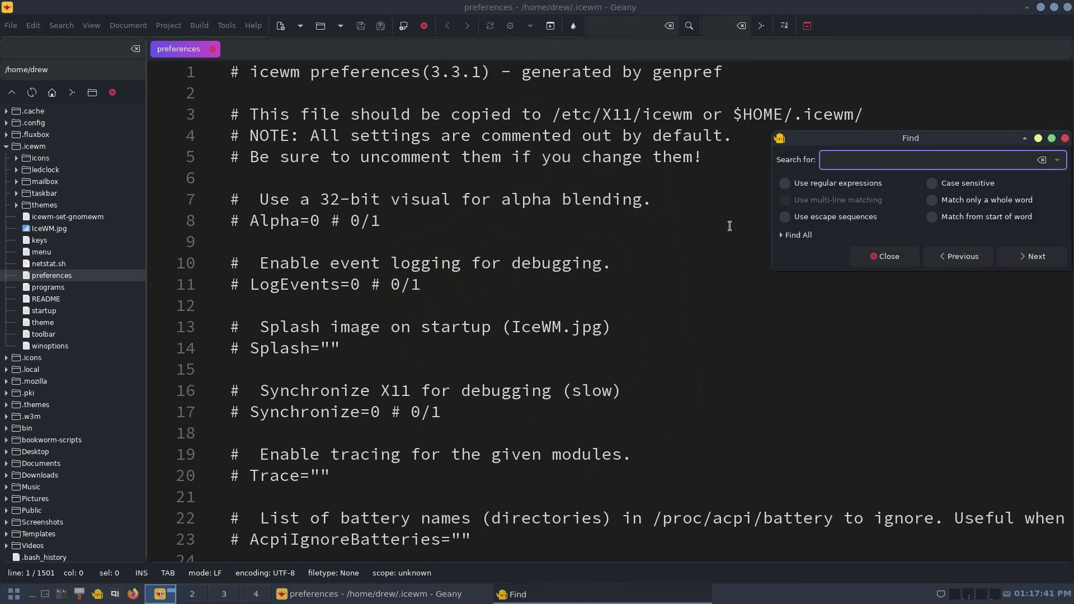
type("Shift+f2")
key("Return")
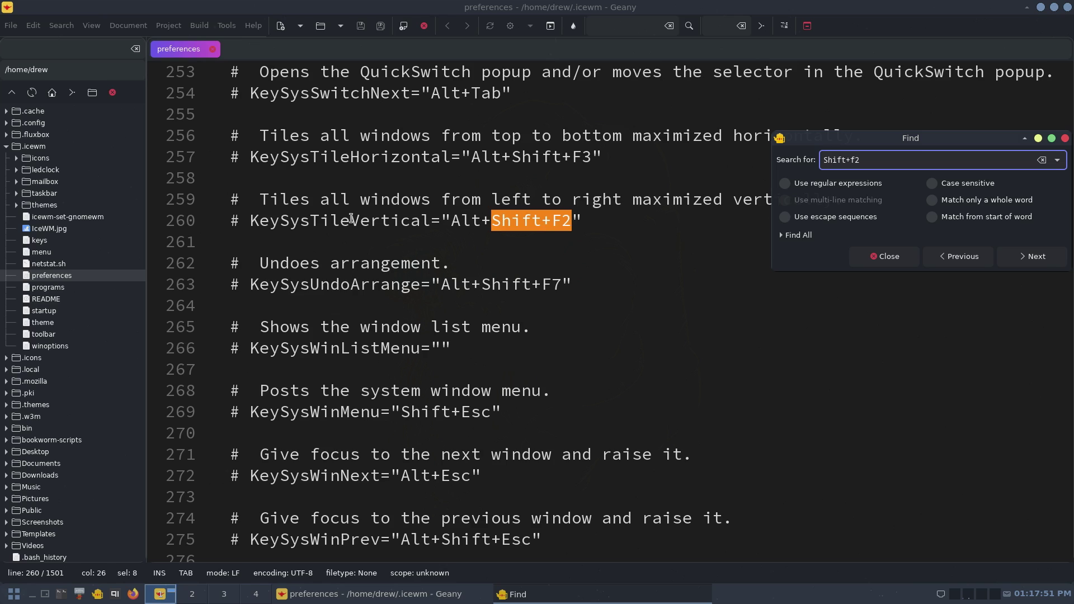
- Uncomment KeySysTileVertical on line 260 and replace Alt+Shift+F2 with Super+=
left_click(250, 222)
key("BackSpace")
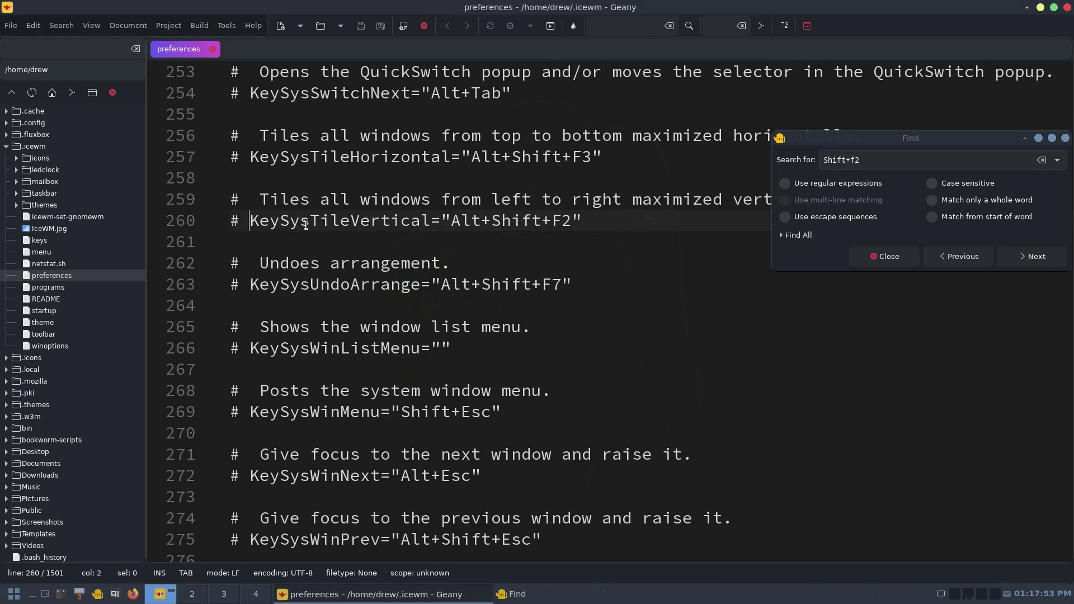
key("BackSpace")
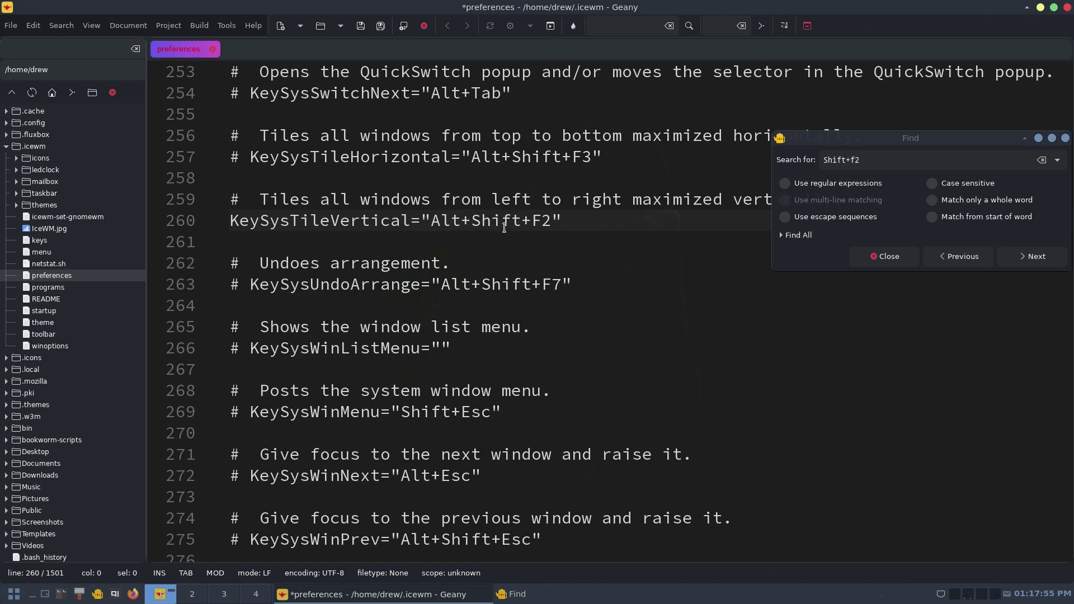
left_click_drag(556, 221, 430, 221)
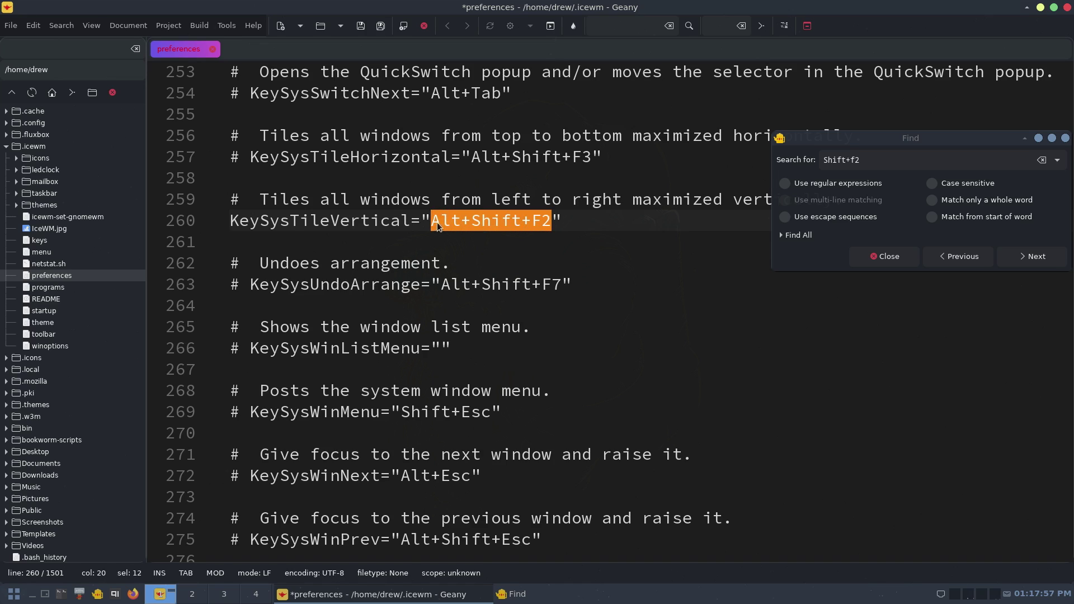
type("Super")
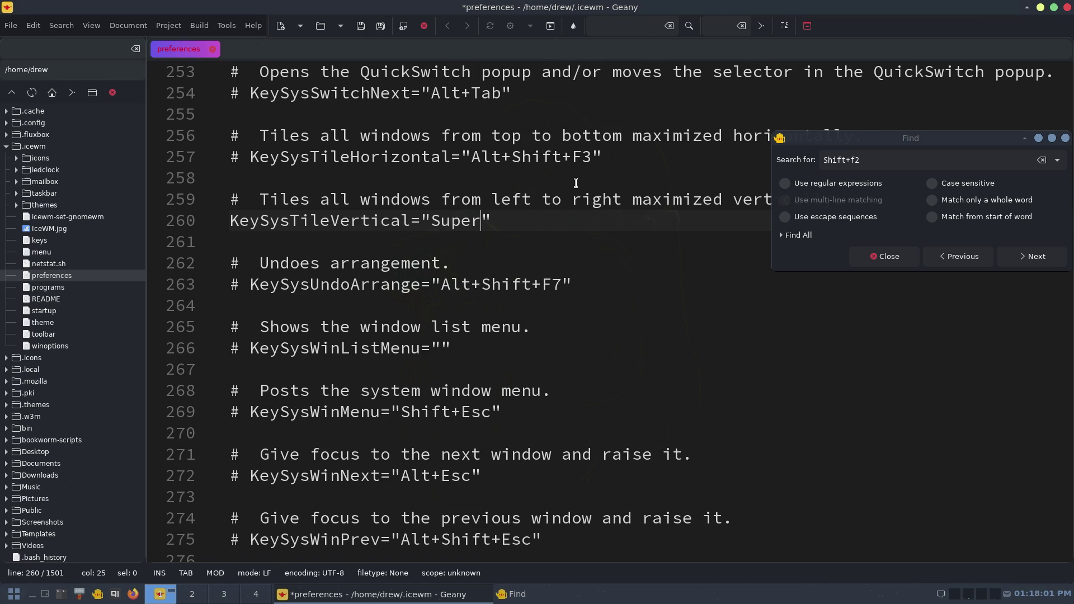
type("+=")
- Uncomment KeySysTileHorizontal on line 257 and set it to Super+Shift+equal
left_click(252, 157)
key("BackSpace")
key("BackSpace")
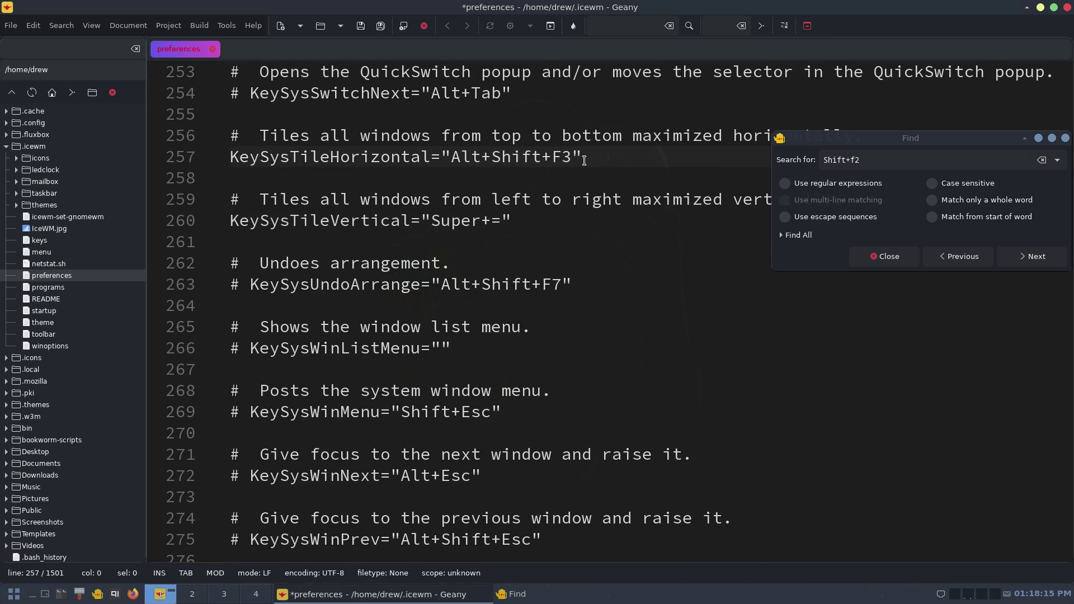
left_click_drag(572, 159, 456, 161)
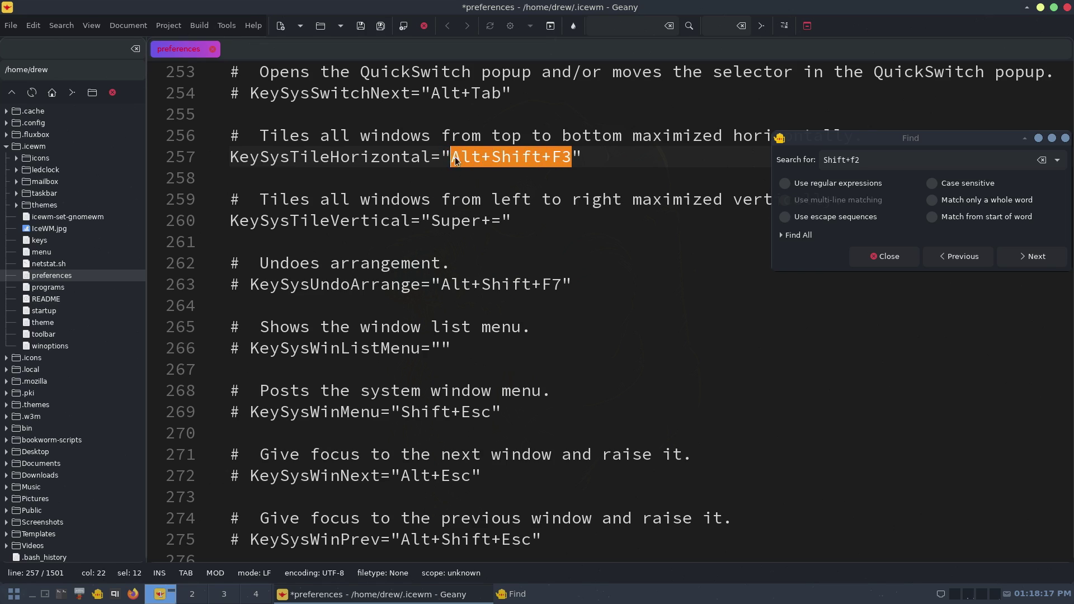
type("Super")
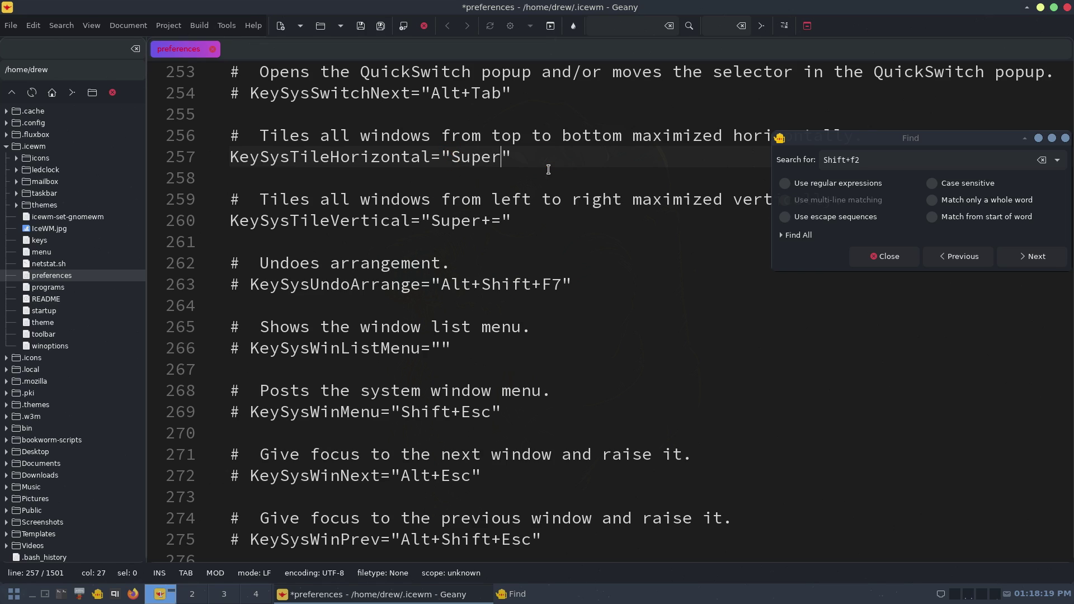
type("+Shift+equa")
key("BackSpace")
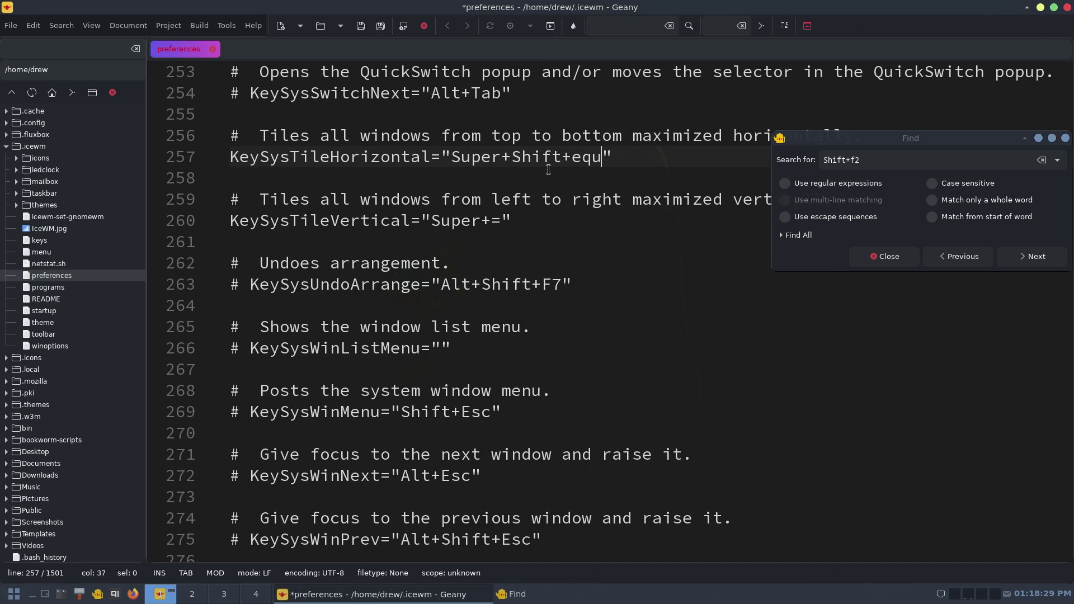
type("l")
key("BackSpace")
type("al")
- Change KeySysTileVertical's value from Super+= to Super+equal
key("Down")
key("Down")
key("Down")
key("Left")
key("BackSpace")
type("equal")
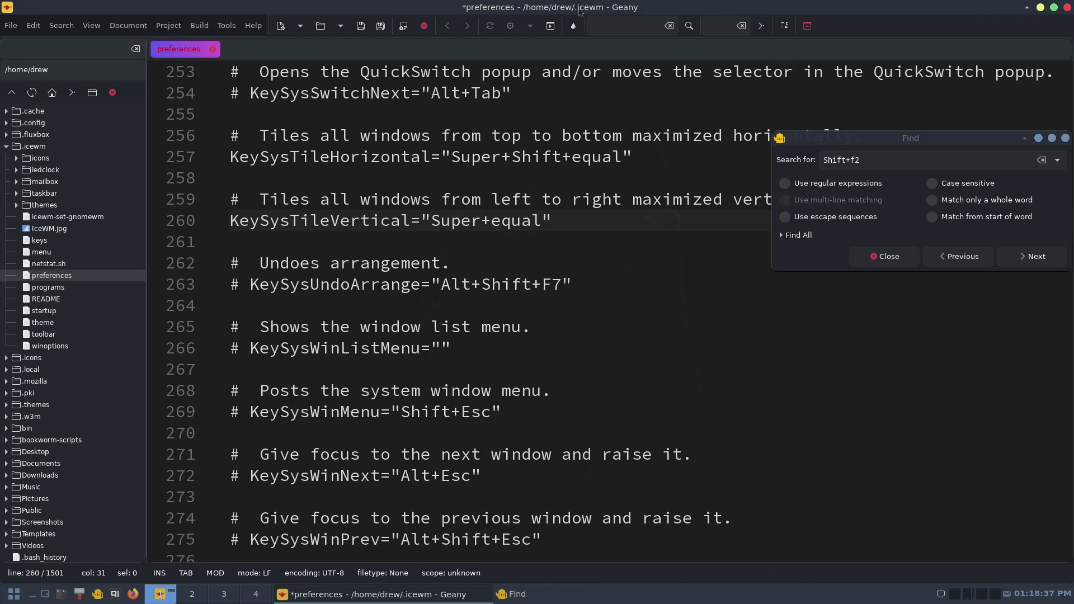
- Save the preferences, restart IceWM from the start menu, and close the Find dialog
left_click(359, 32)
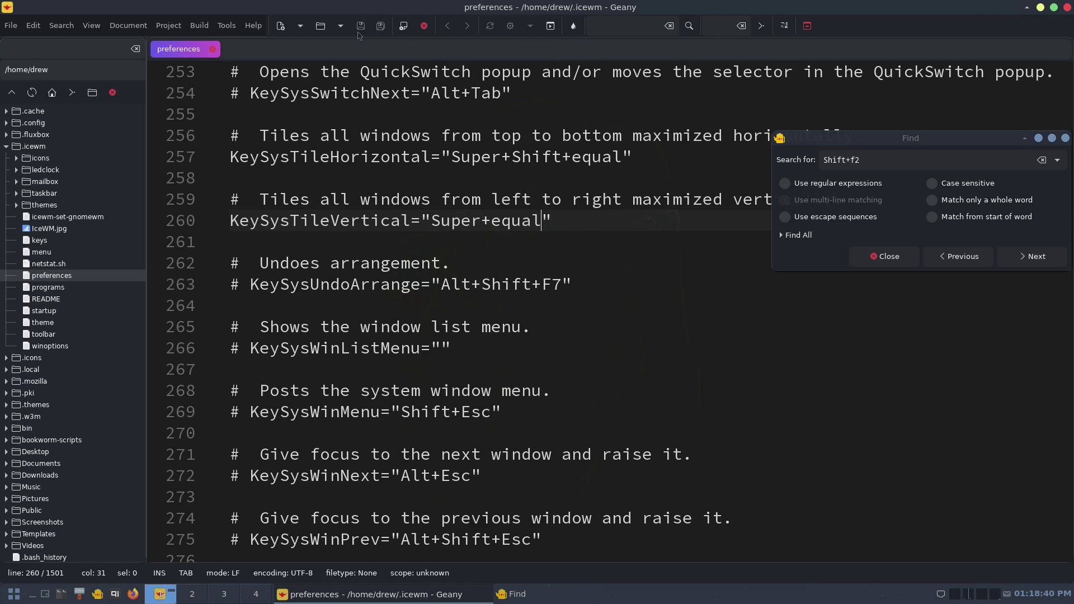
left_click(14, 597)
mouse_move(50, 574)
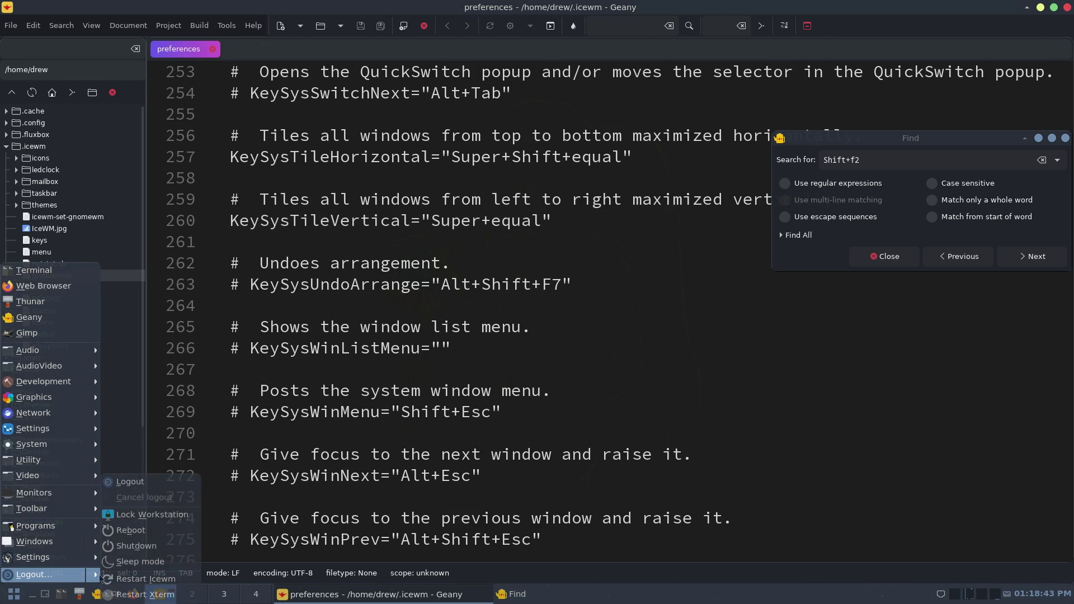
left_click(132, 581)
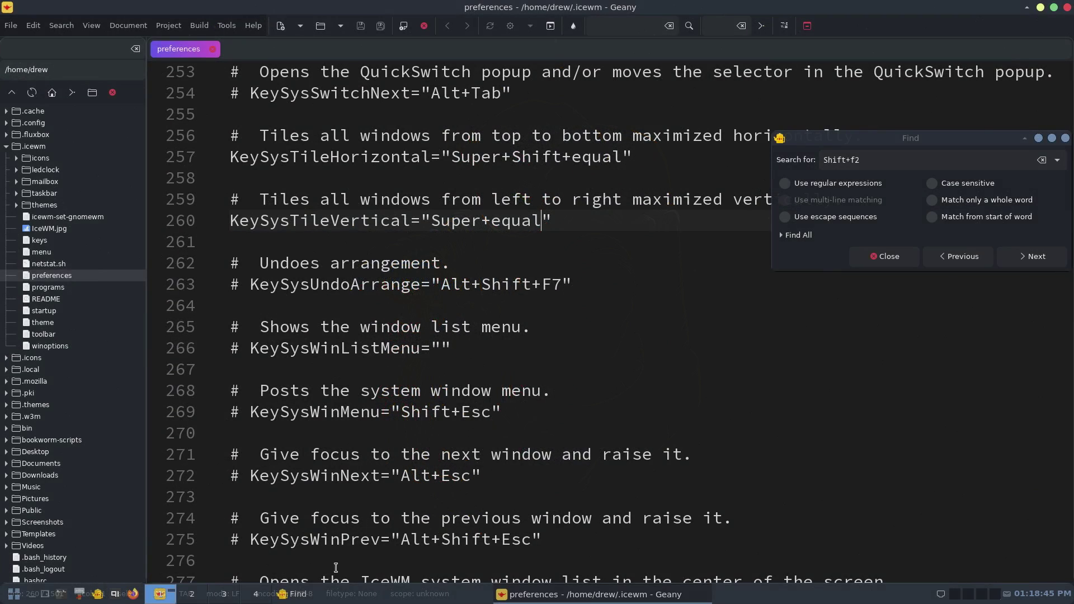
left_click(1065, 140)
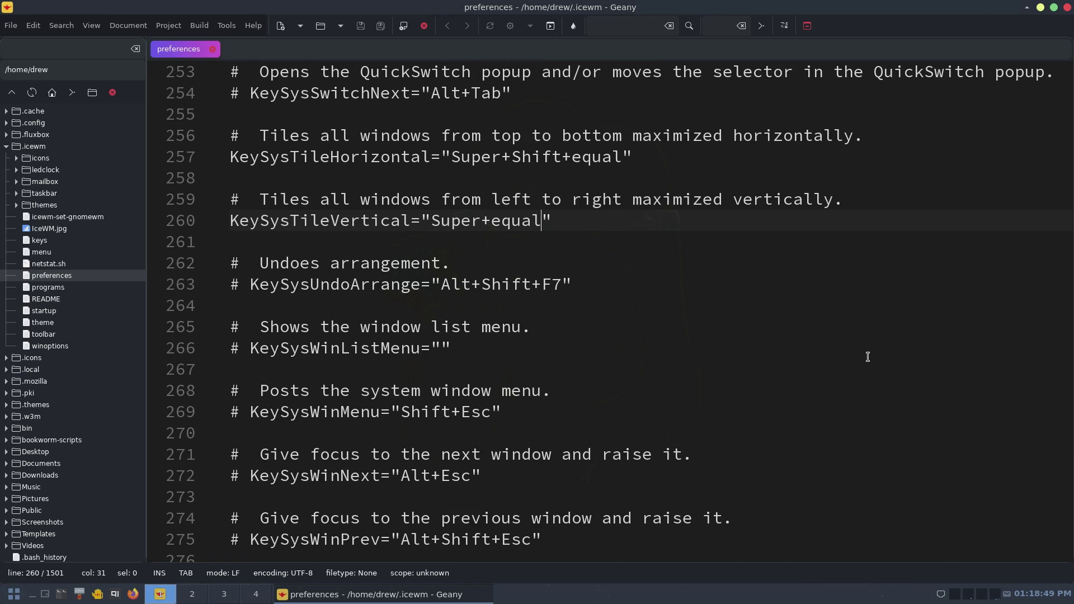
- Open Tilix with Super+Return, test Super+equal and Super+Shift+equal tiling, close it and maximize Geany
key("super+Return")
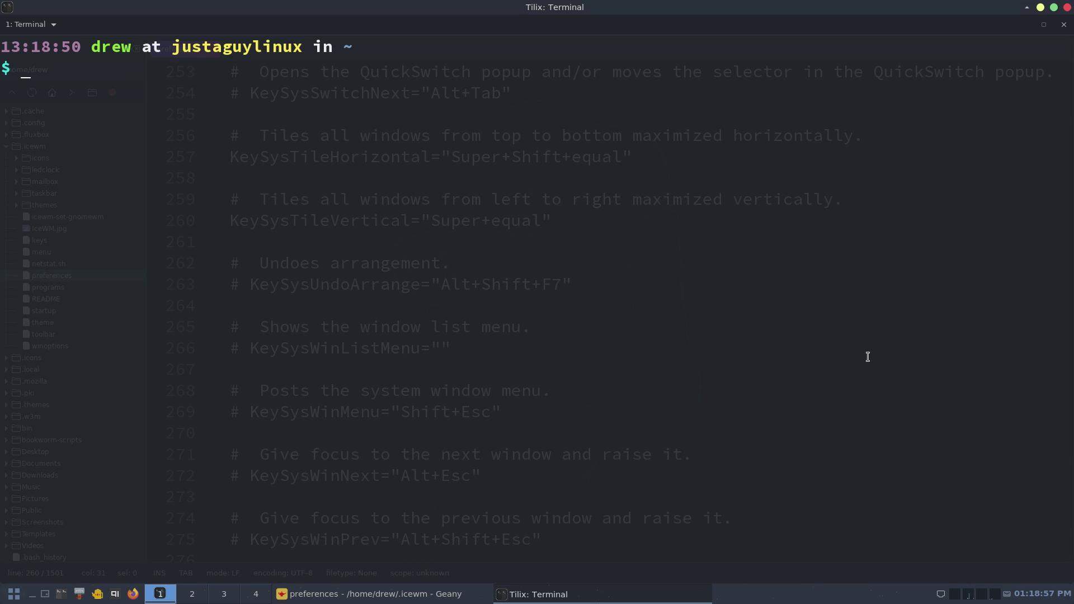
key("super+equal")
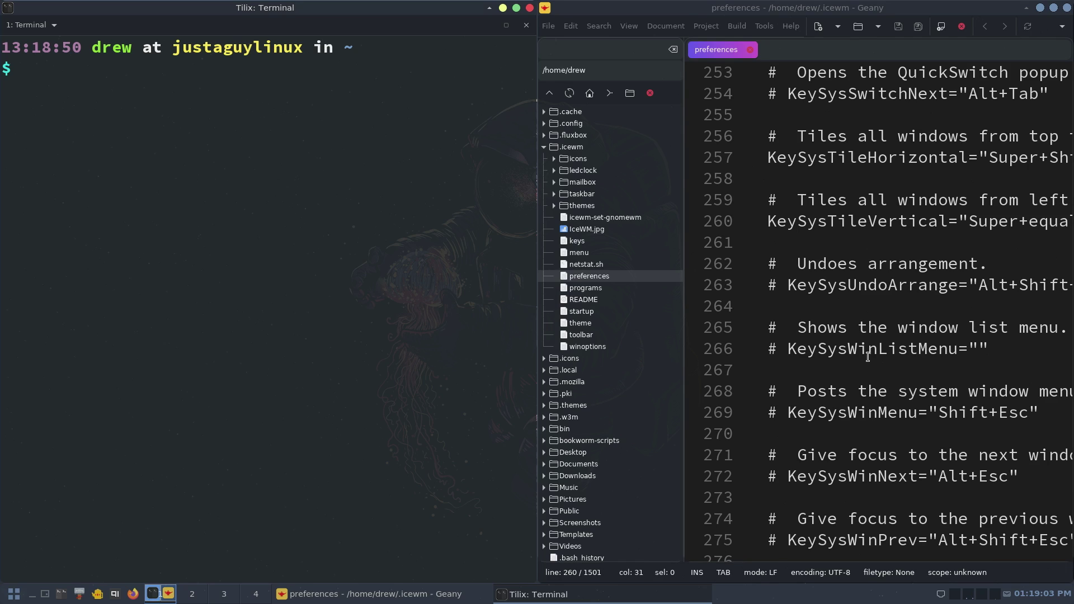
key("super+shift+equal")
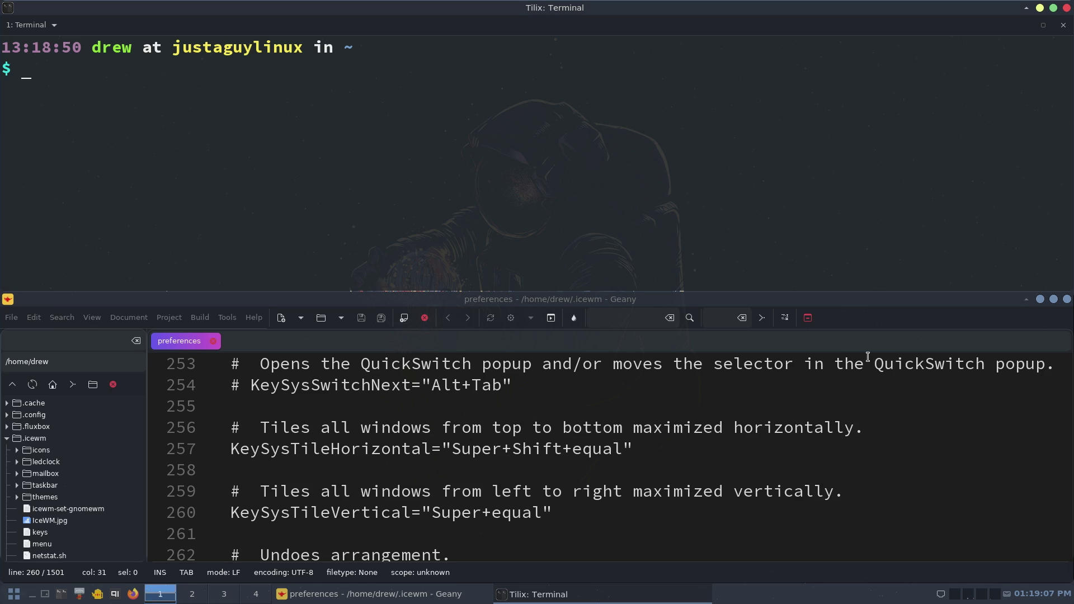
key("super+equal")
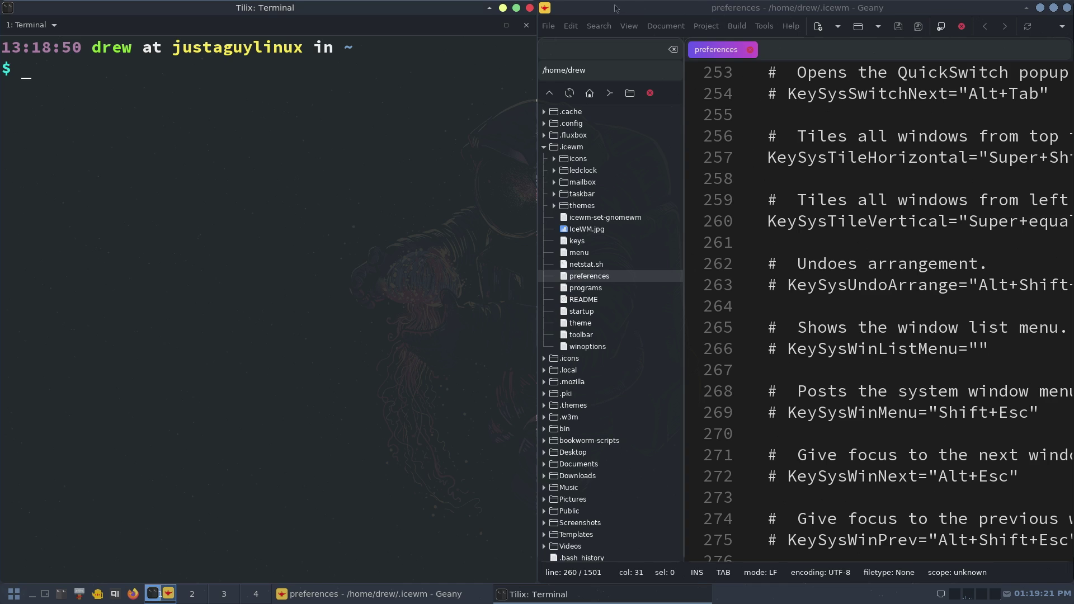
left_click(530, 8)
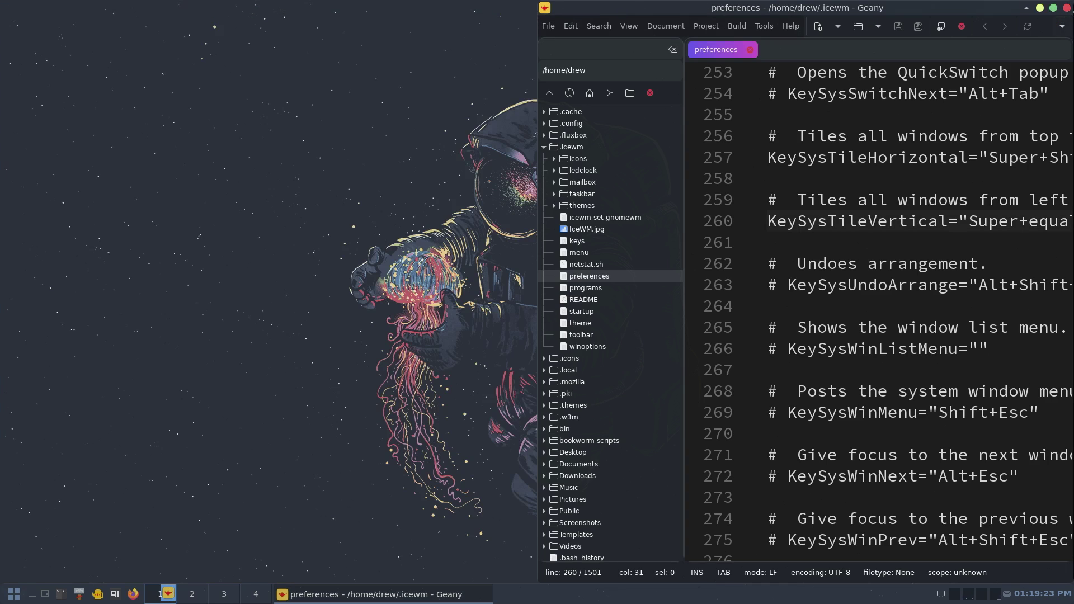
left_click(1054, 7)
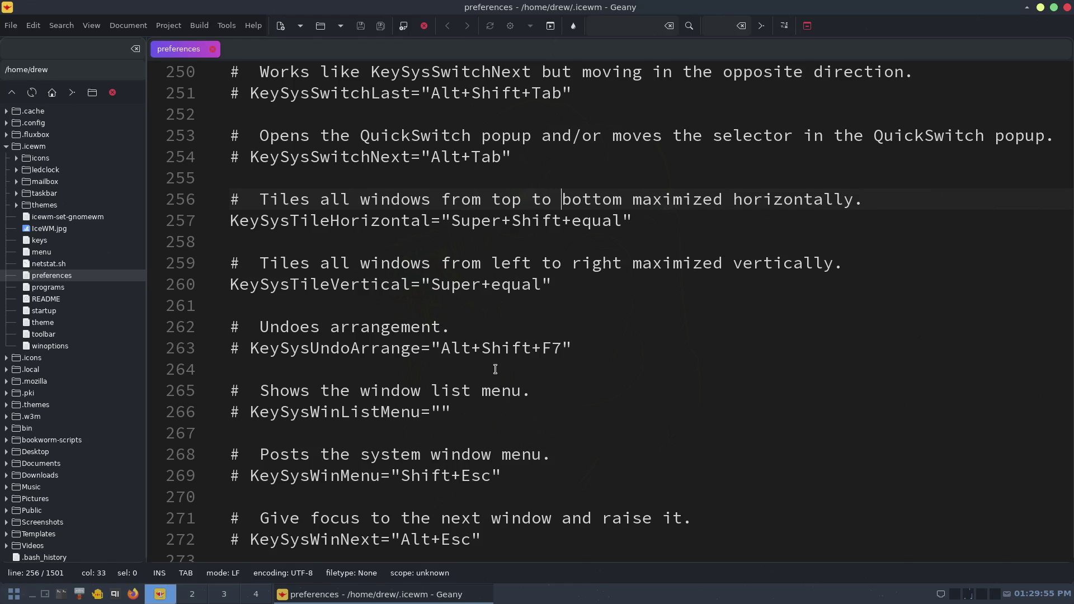
- Uncomment the KeySysWinNext and KeySysWinPrev lines in the preferences file
scroll(494, 373, "down", 2)
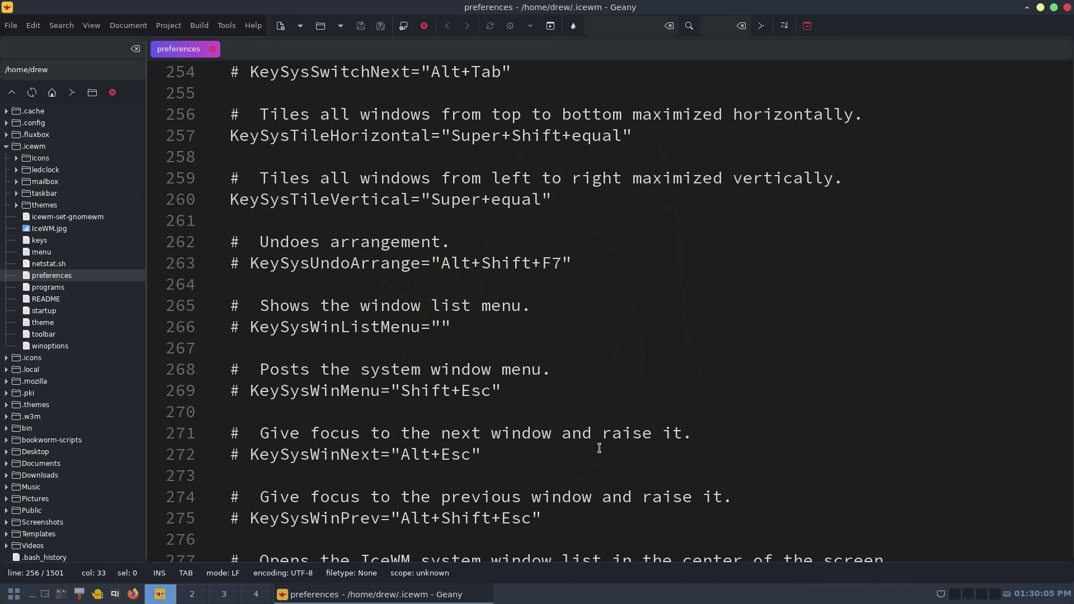
key("super+Return")
key("alt+Tab")
left_click(249, 455)
key("BackSpace")
key("BackSpace")
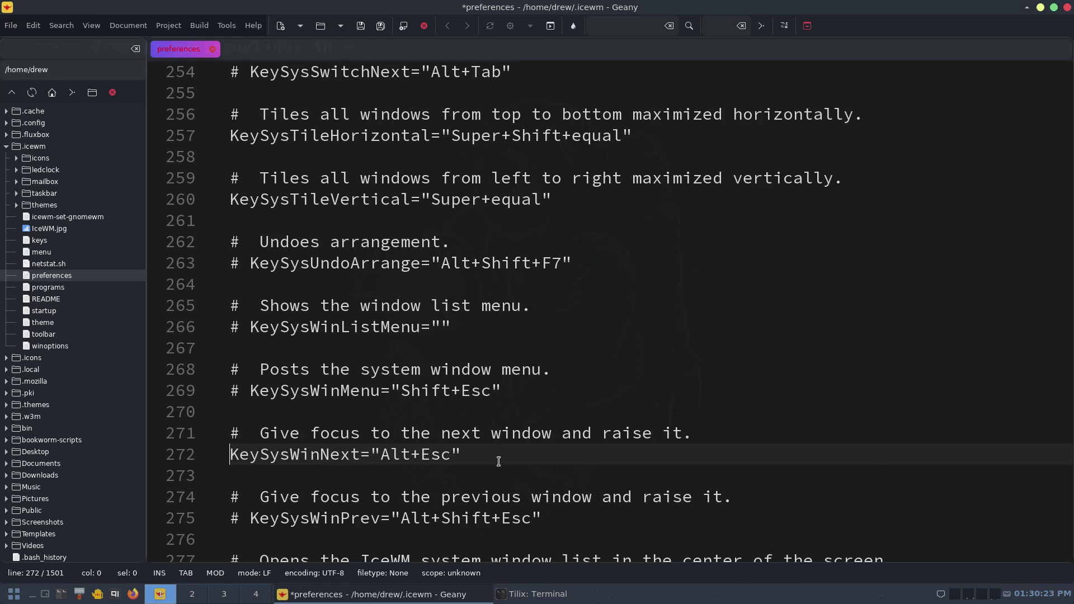
left_click(250, 519)
key("BackSpace")
key("BackSpace")
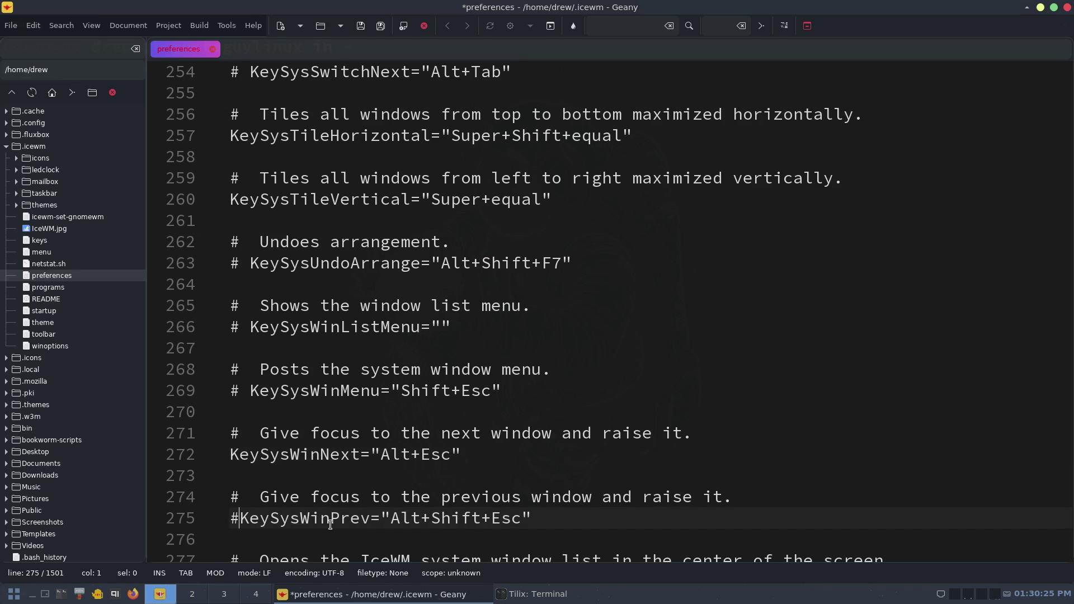
- Change the KeySysWinNext value to "Super+Shift+Right"
double_click(394, 454)
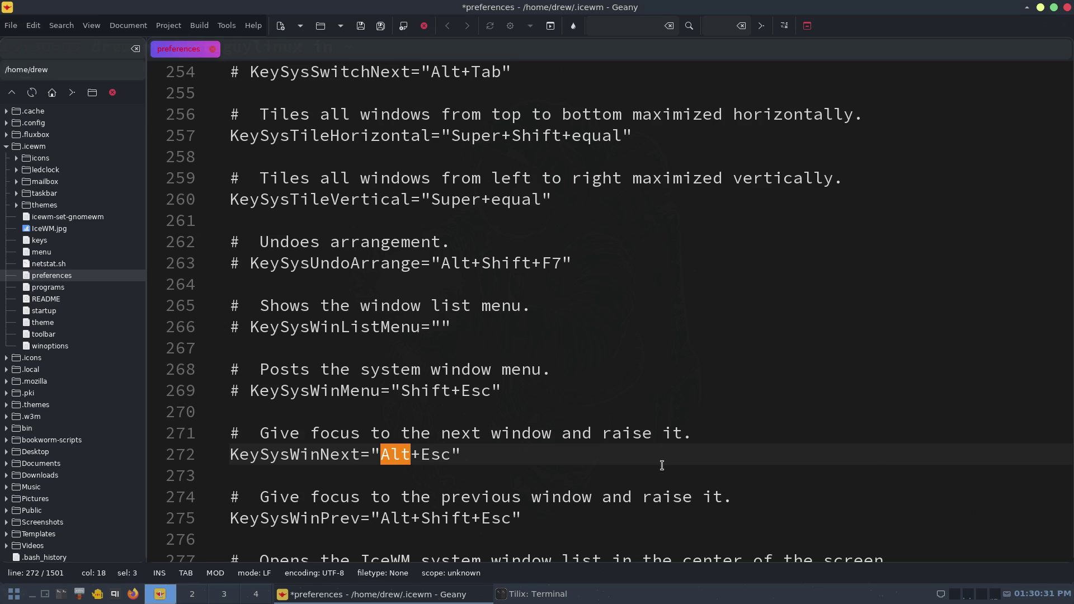
type("Super")
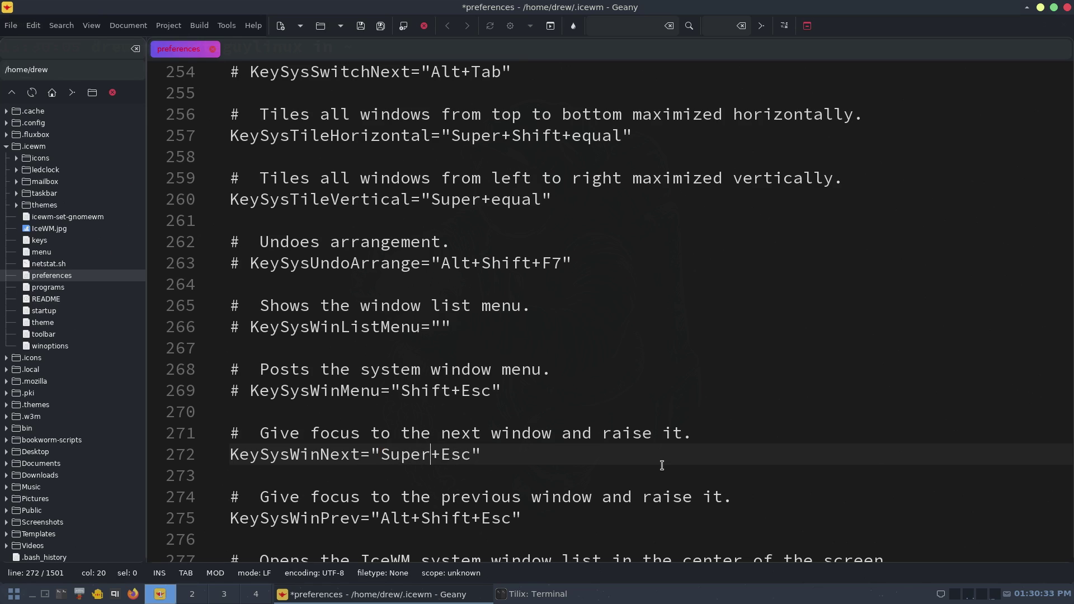
type("+Shift")
key("BackSpace")
key("BackSpace")
key("BackSpace")
type("Right")
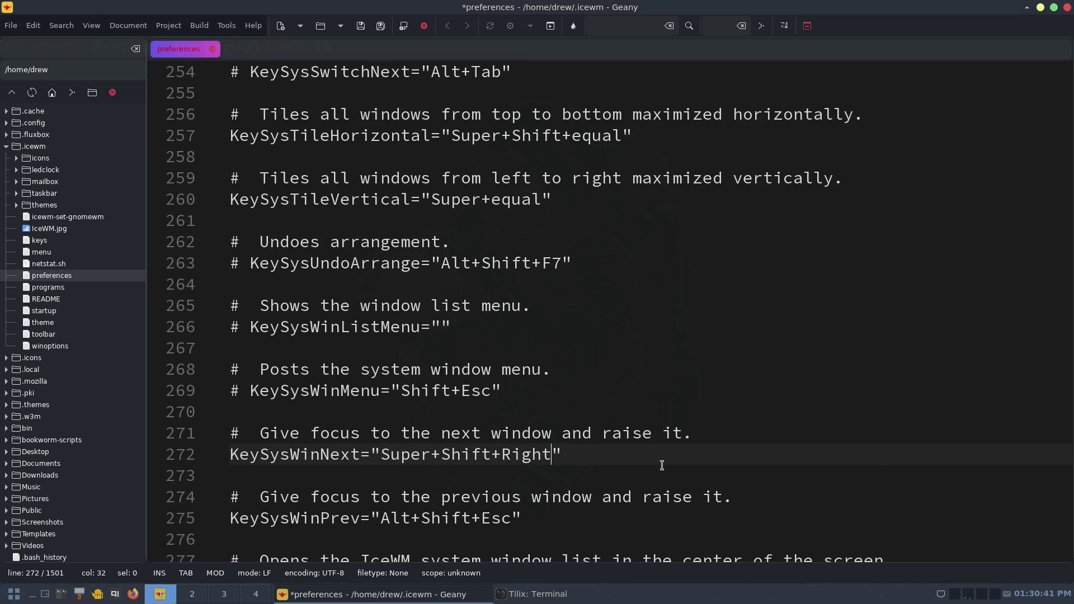
key("Down")
key("Down")
key("Down")
- Change the KeySysWinPrev value to "Super+Shift+Left" and save the file
key("shift+Left")
key("shift+Left")
key("shift+Left")
key("shift+Left")
key("shift+Left")
key("shift+Left")
key("shift+Left")
key("shift+Left")
key("shift+Left")
key("shift+Left")
key("shift+Left")
key("shift+Left")
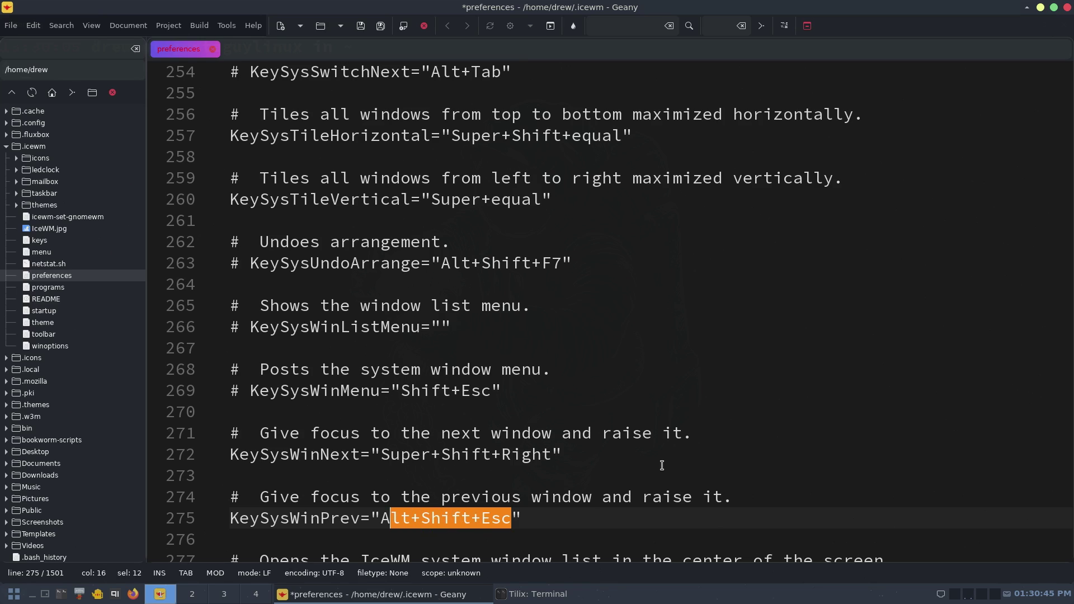
key("Left")
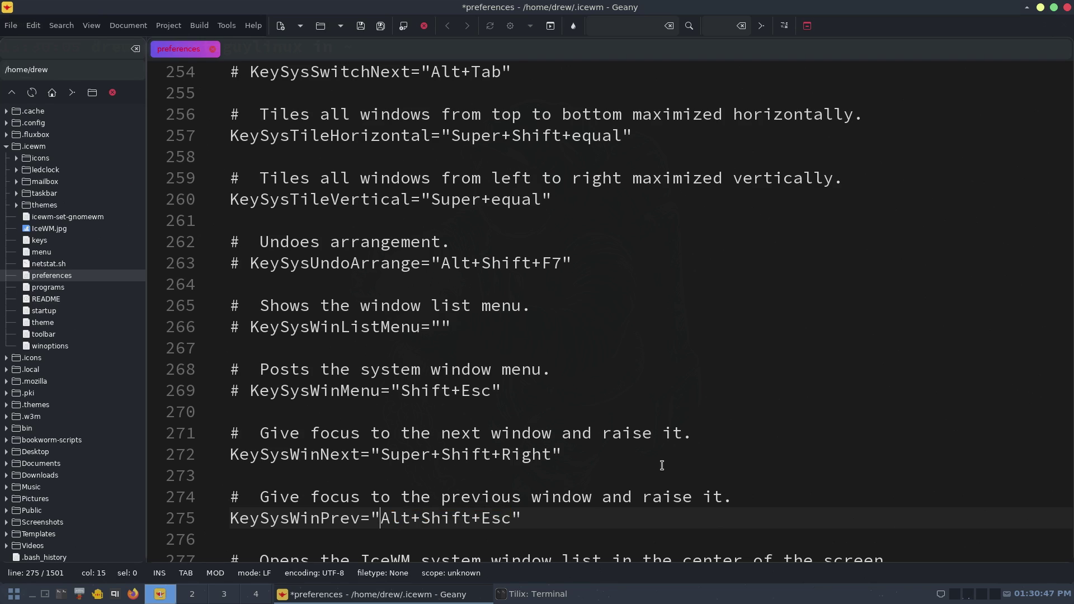
key("shift+Right")
key("shift+Right")
key("shift+Right")
type("Sueopr")
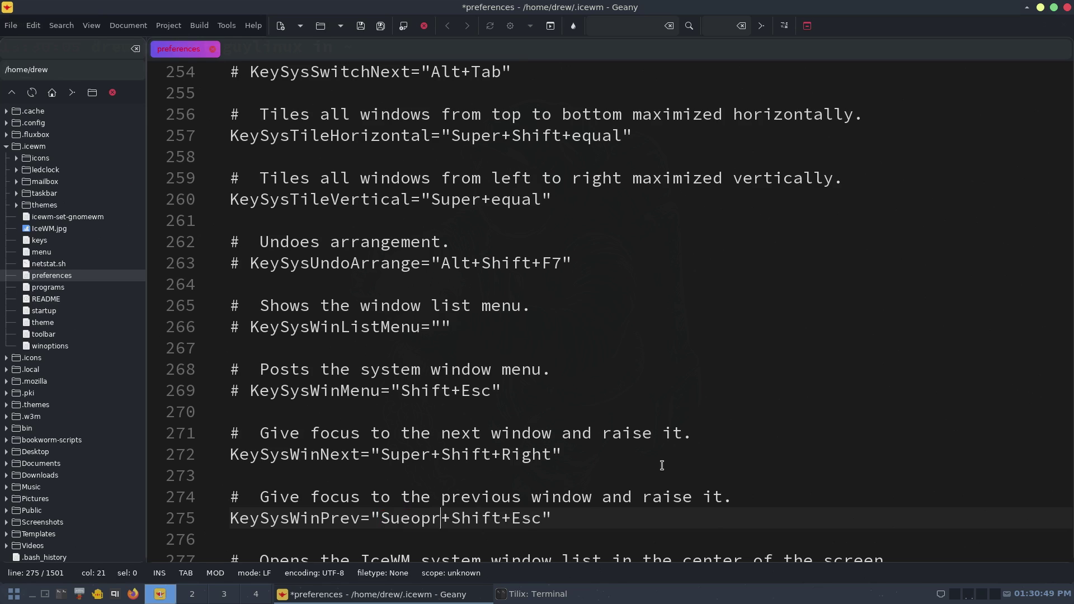
key("BackSpace")
key("BackSpace")
key("BackSpace")
key("BackSpace")
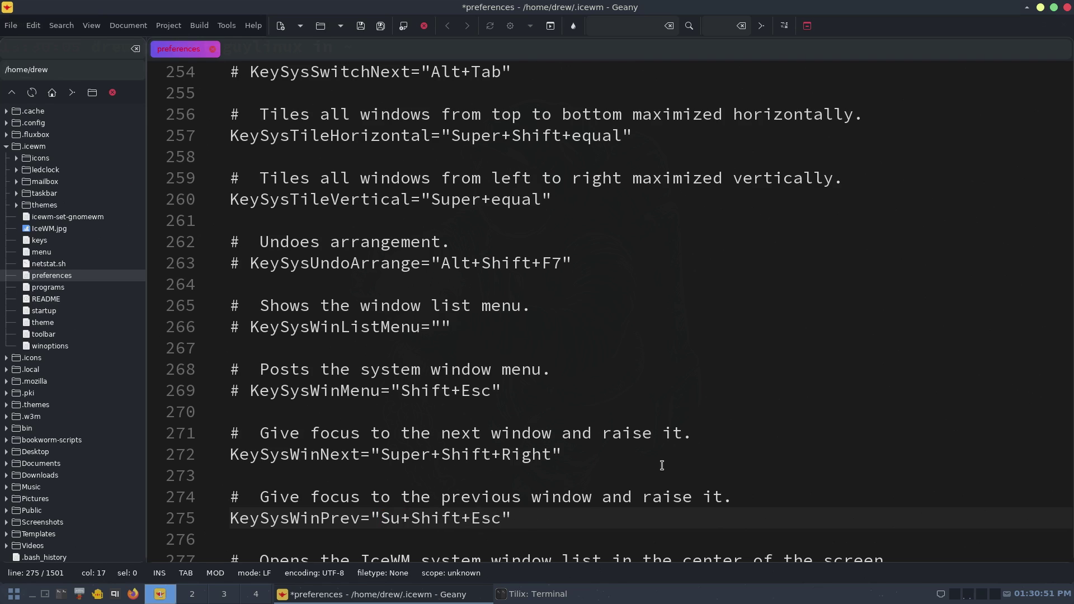
type("per")
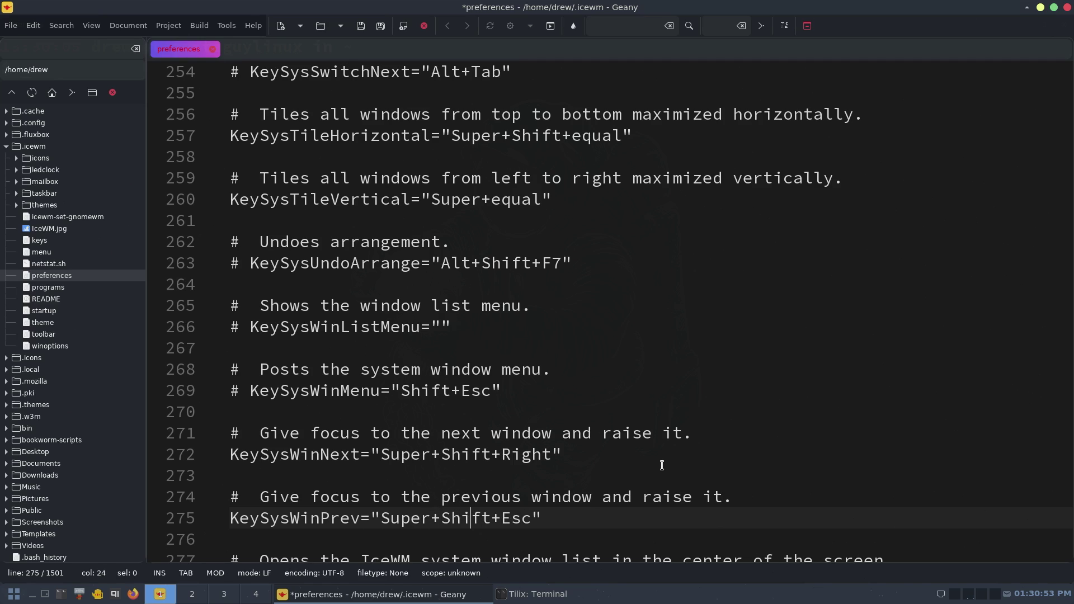
key("BackSpace")
key("BackSpace")
key("BackSpace")
type("Left")
key("ctrl+s")
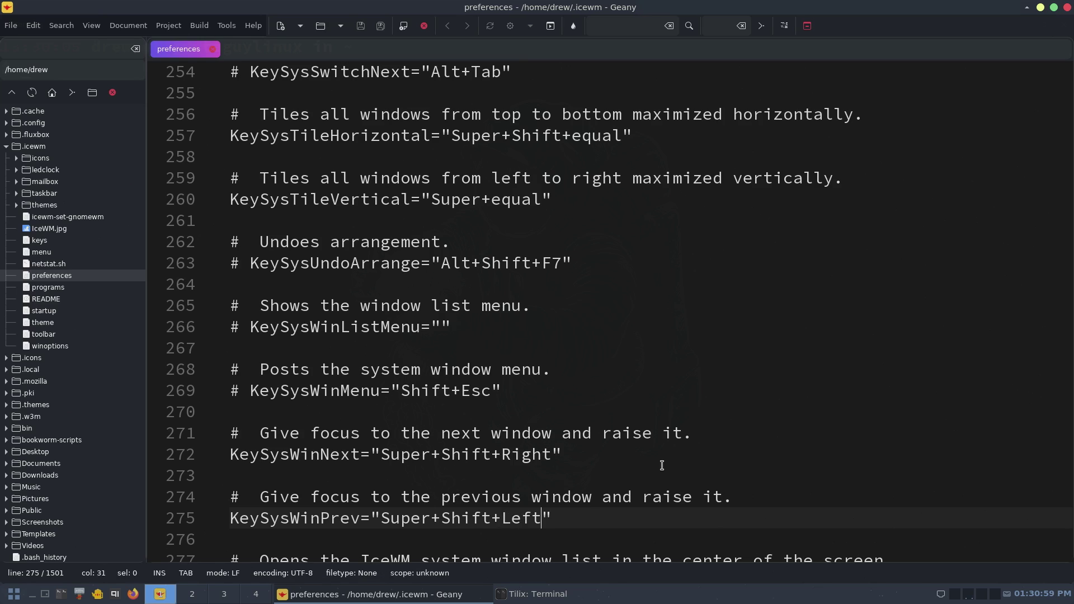
- Restart IceWM from the Logout submenu to load the new keybindings
left_click(13, 594)
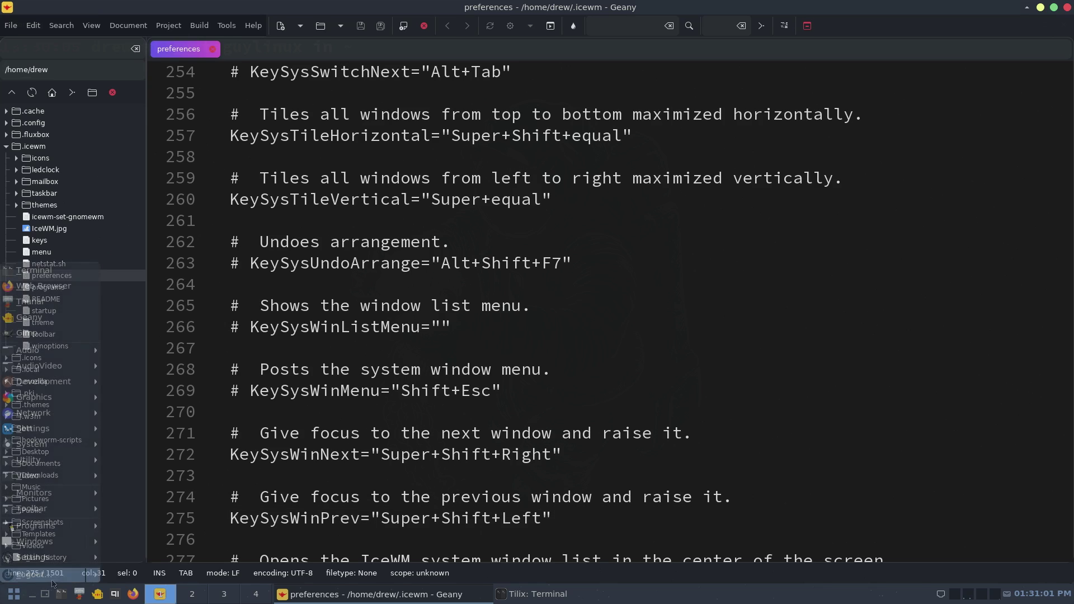
mouse_move(92, 576)
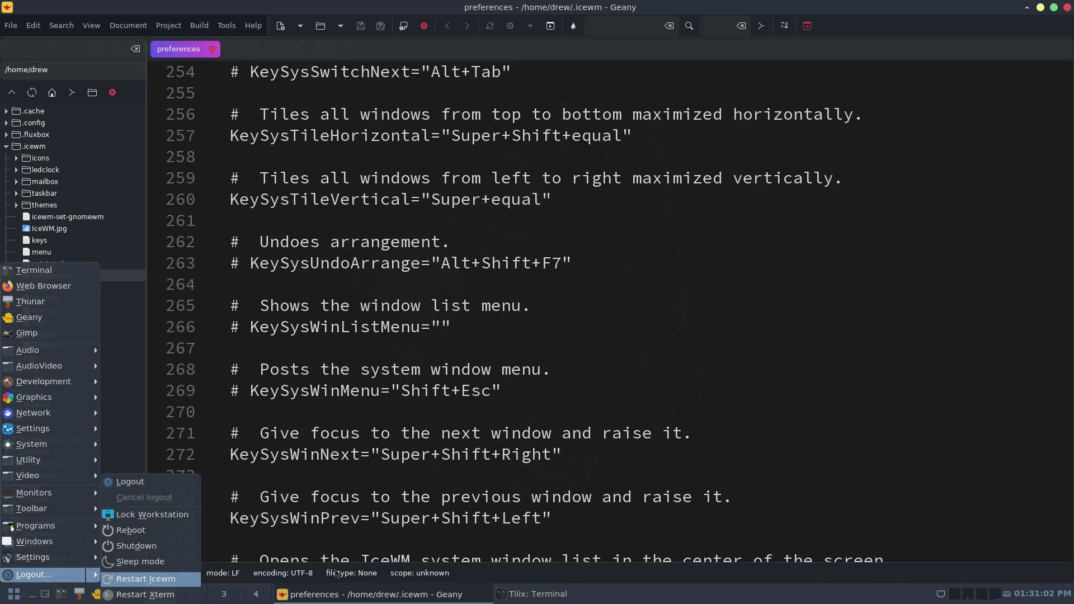
left_click(157, 585)
- Switch back and forth between the Tilix terminal and Geany via the taskbar
left_click(388, 592)
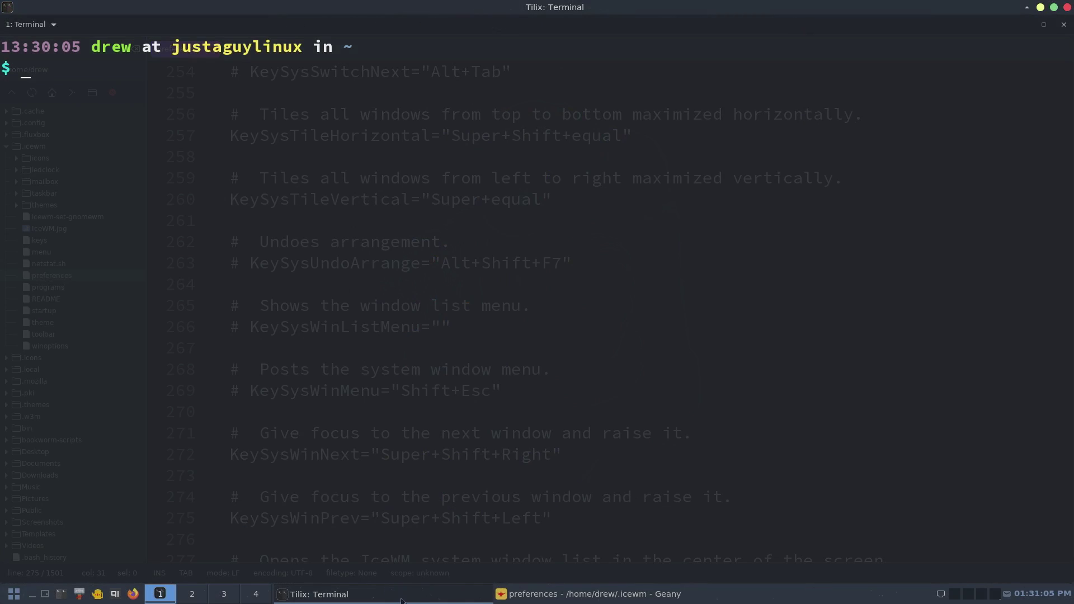
left_click(559, 599)
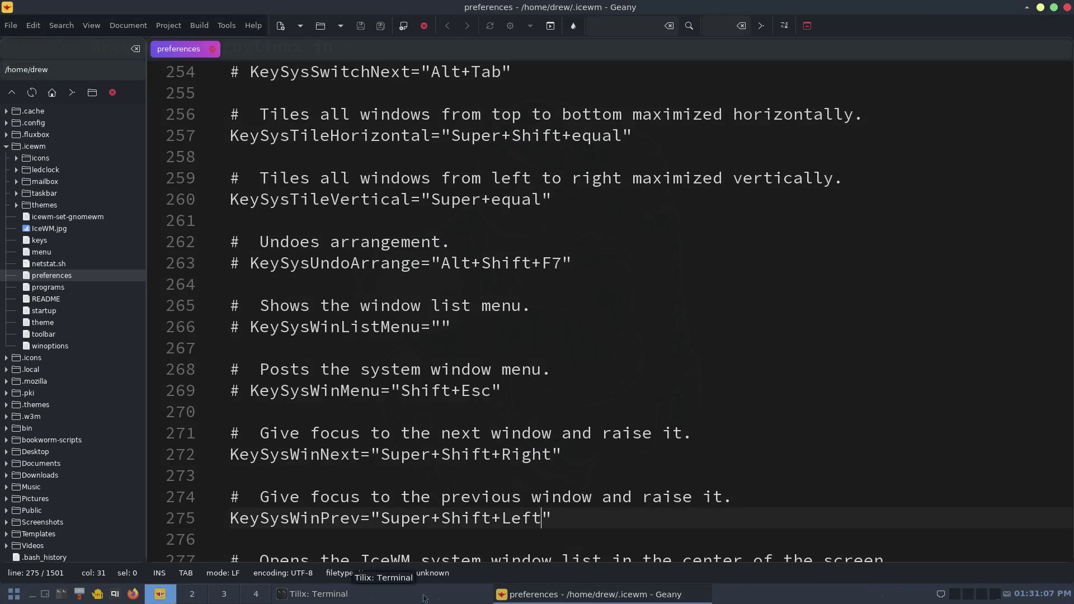
left_click(423, 599)
left_click(423, 599)
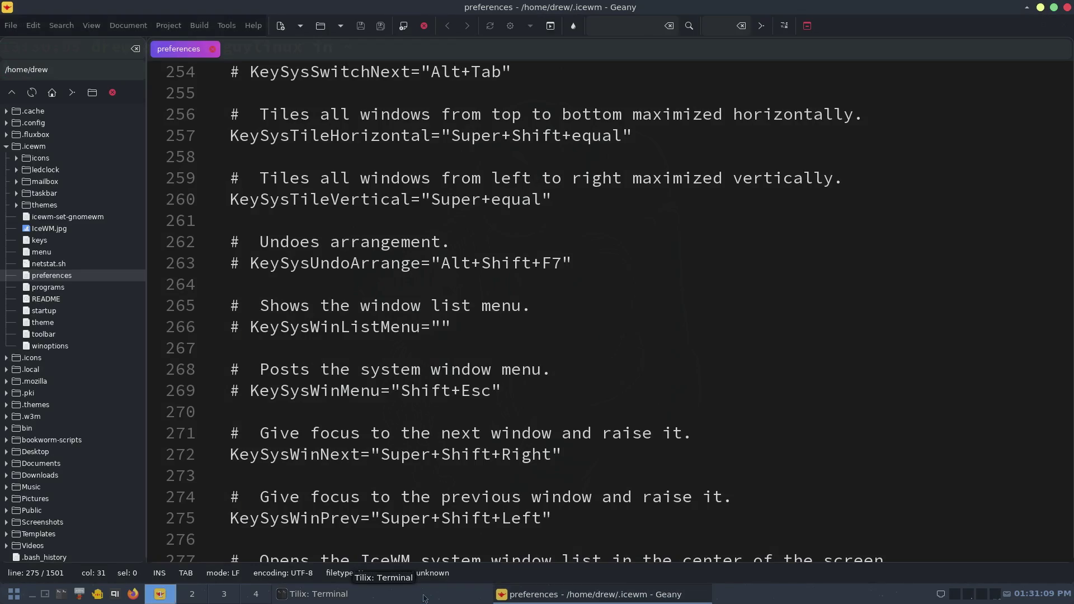
left_click(423, 599)
left_click(423, 598)
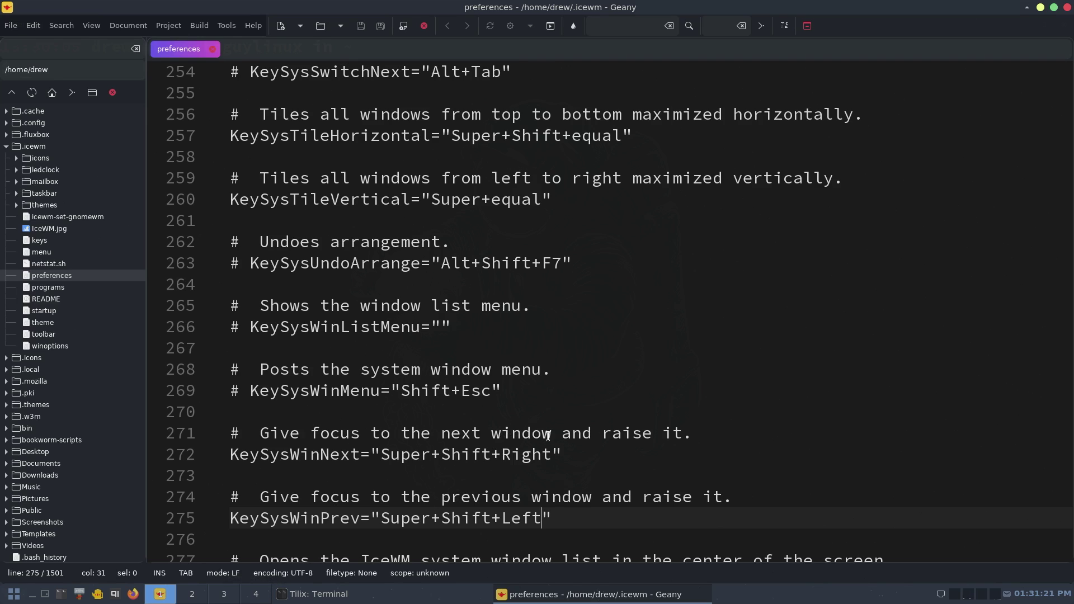
- Search the preferences file for 'wo' and jump to the WorkspaceNames setting
key("ctrl+f")
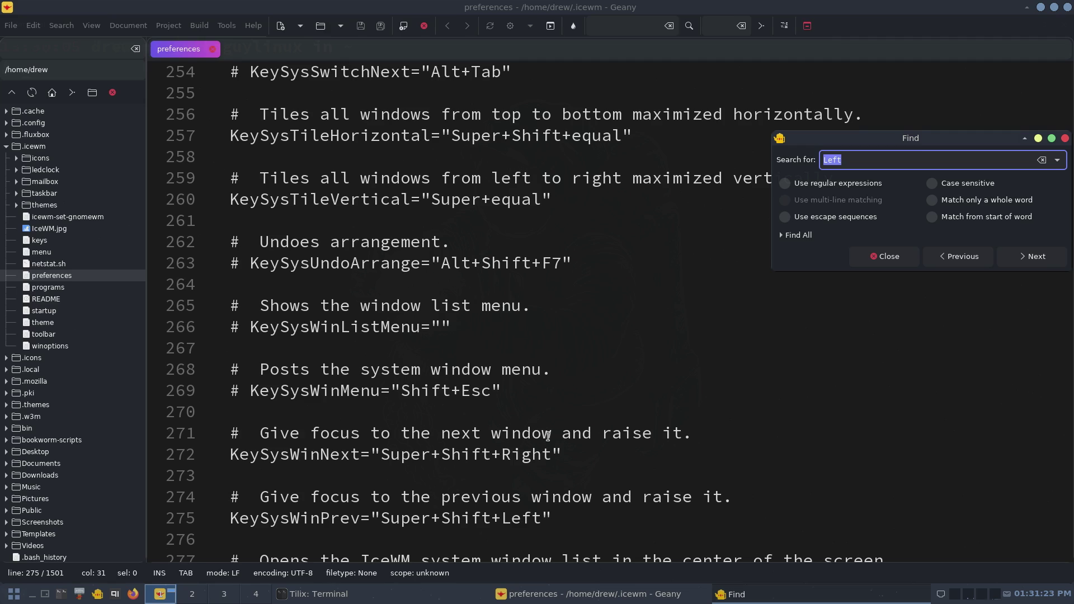
type("ow")
key("BackSpace")
key("BackSpace")
type("wo")
left_click(1001, 256)
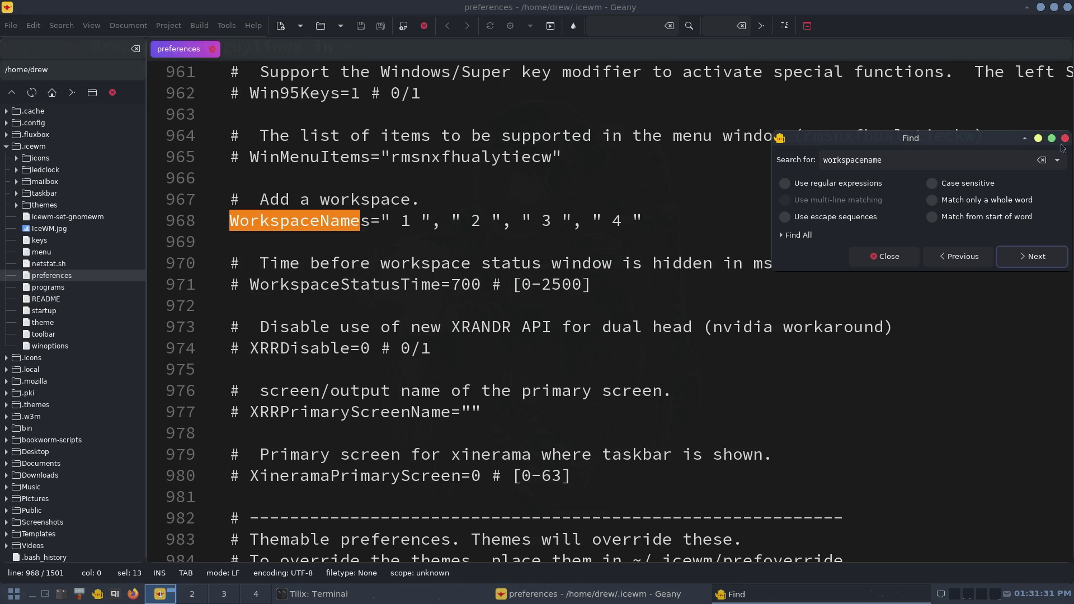
key("Escape")
- Append workspace names " 5 " and " 6 " to the WorkspaceNames line 968
left_click(692, 221)
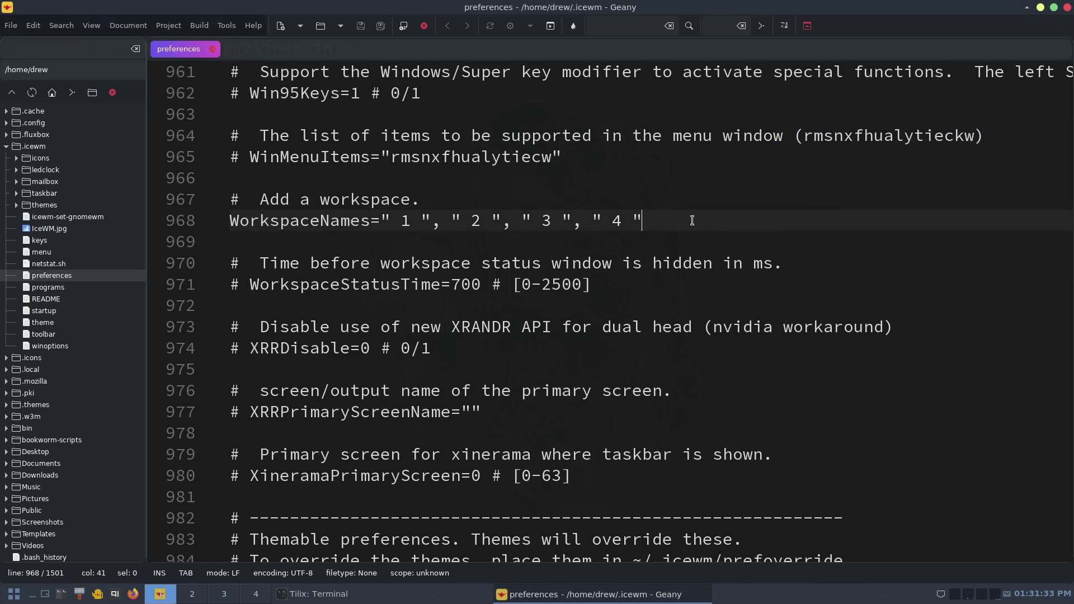
type(",")
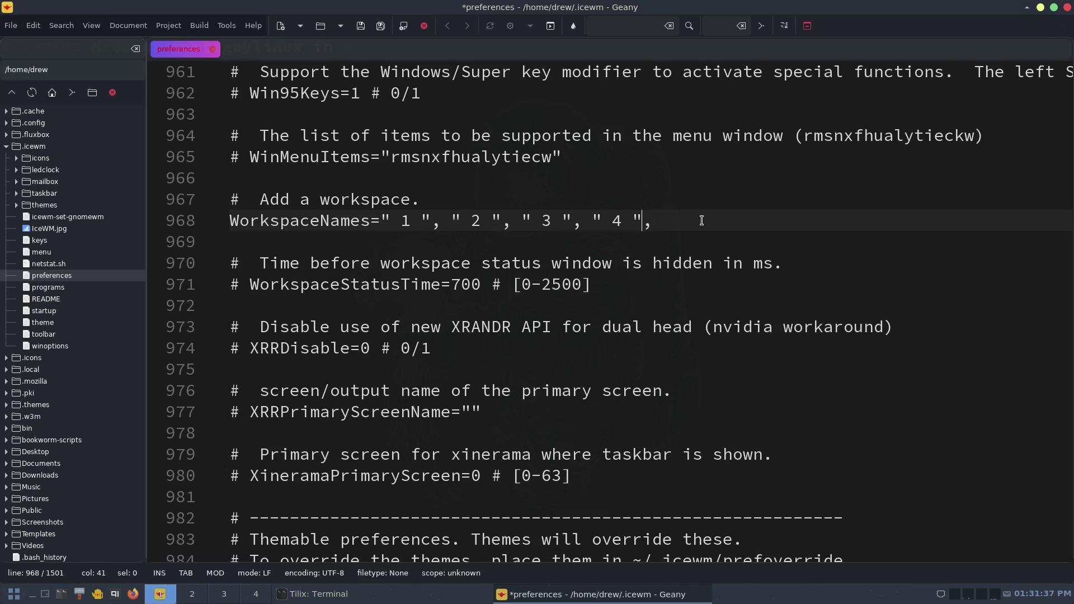
key("Right")
key("shift+Left")
key("shift+Left")
key("shift+Left")
key("shift+Left")
key("shift+Left")
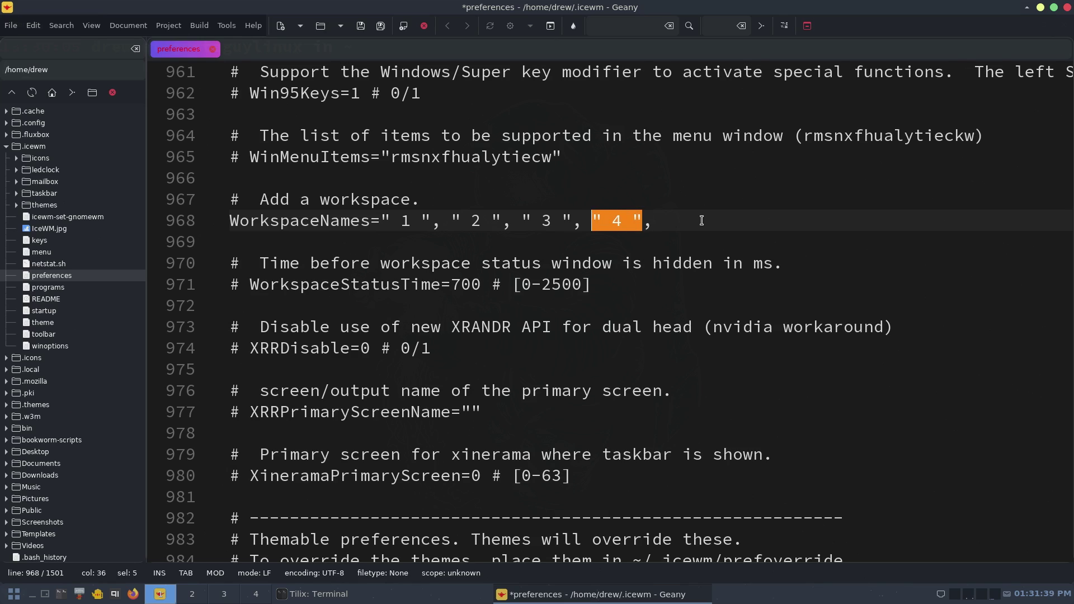
key("Right")
key("Right")
key("Right")
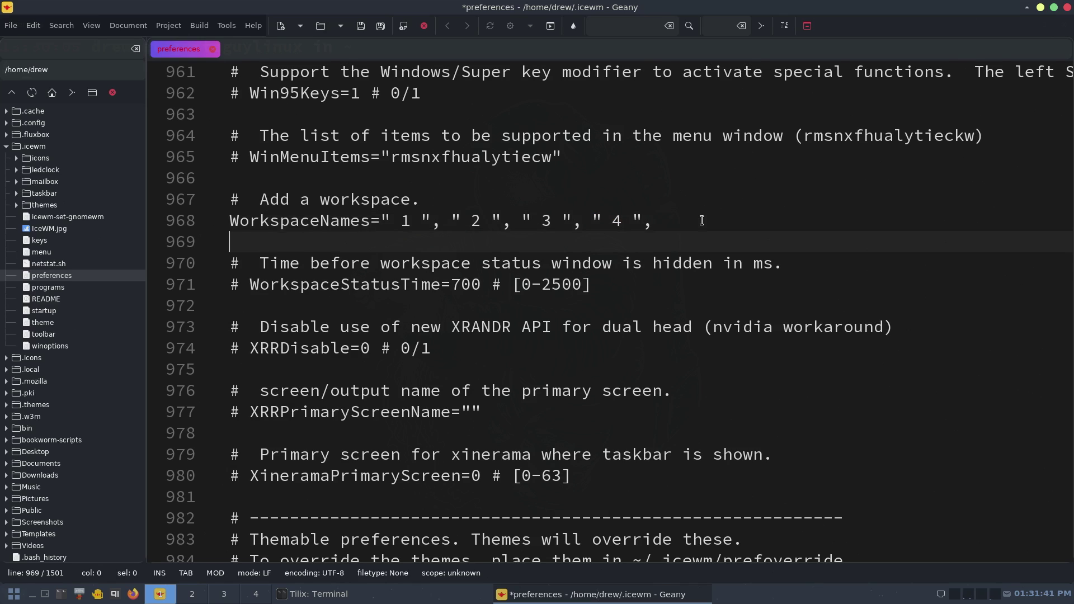
key("Left")
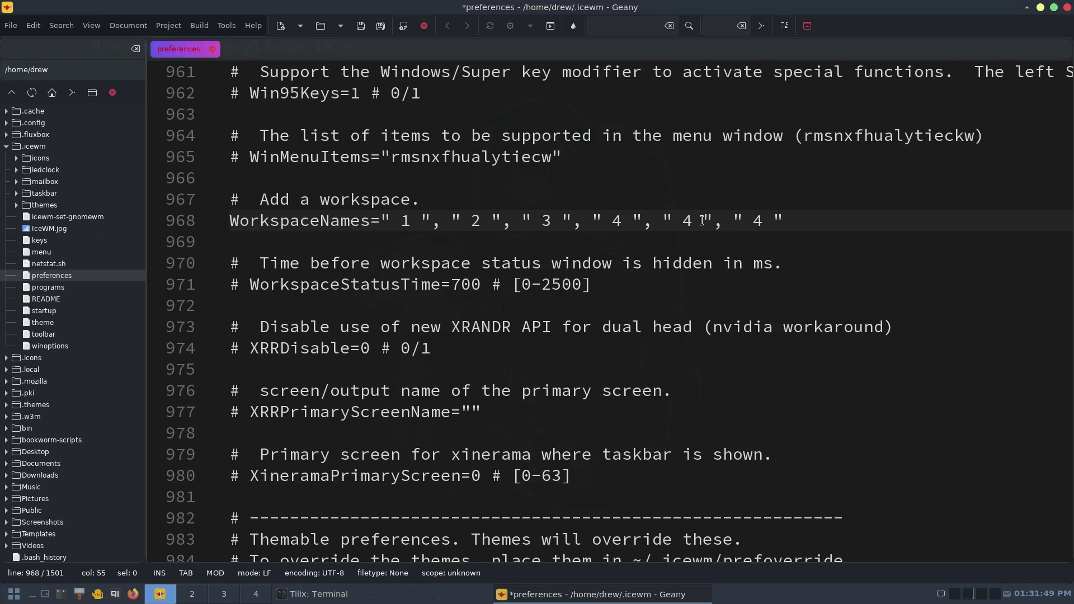
left_click_drag(693, 218, 682, 219)
type("5")
left_click(763, 221)
key("BackSpace")
type("6")
- Save the preferences file and bring up the IceWM start menu
left_click(361, 26)
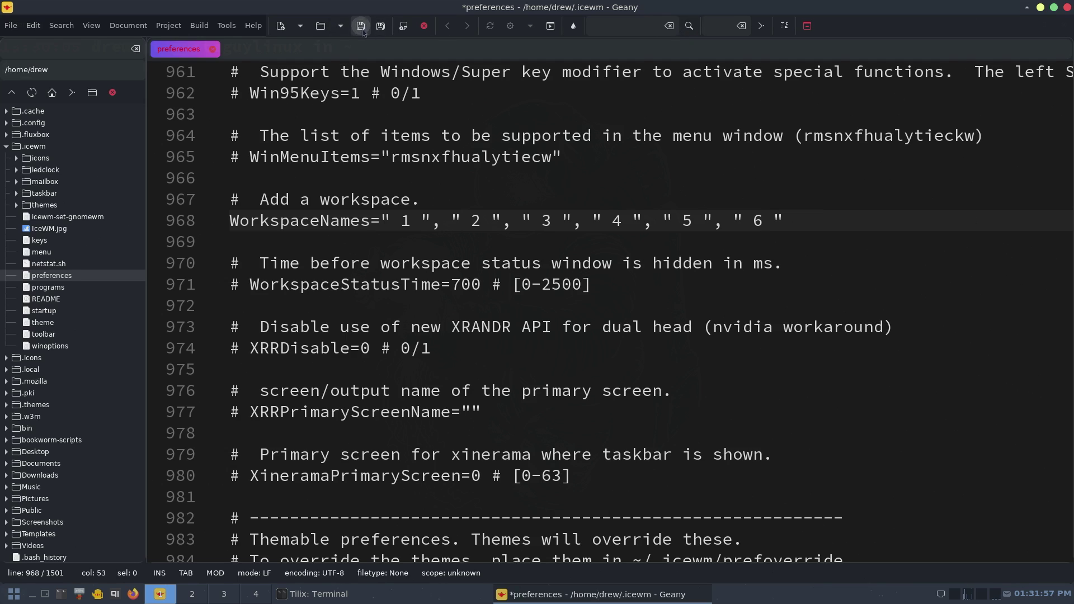
left_click(19, 597)
mouse_move(84, 557)
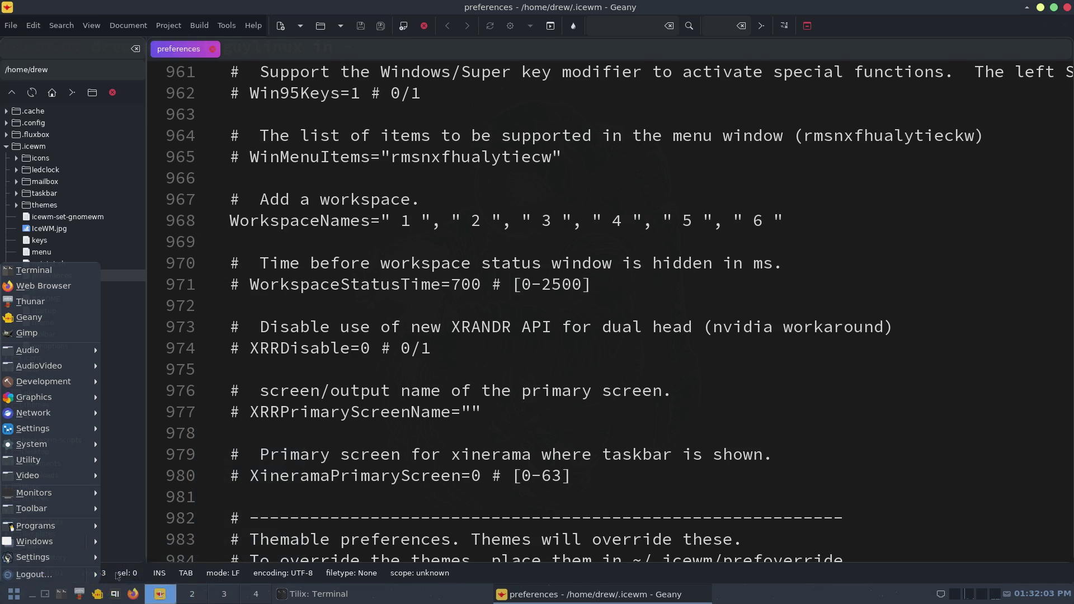
- Restart IceWM and try workspaces 5, 4 and 1 on the taskbar
left_click(111, 579)
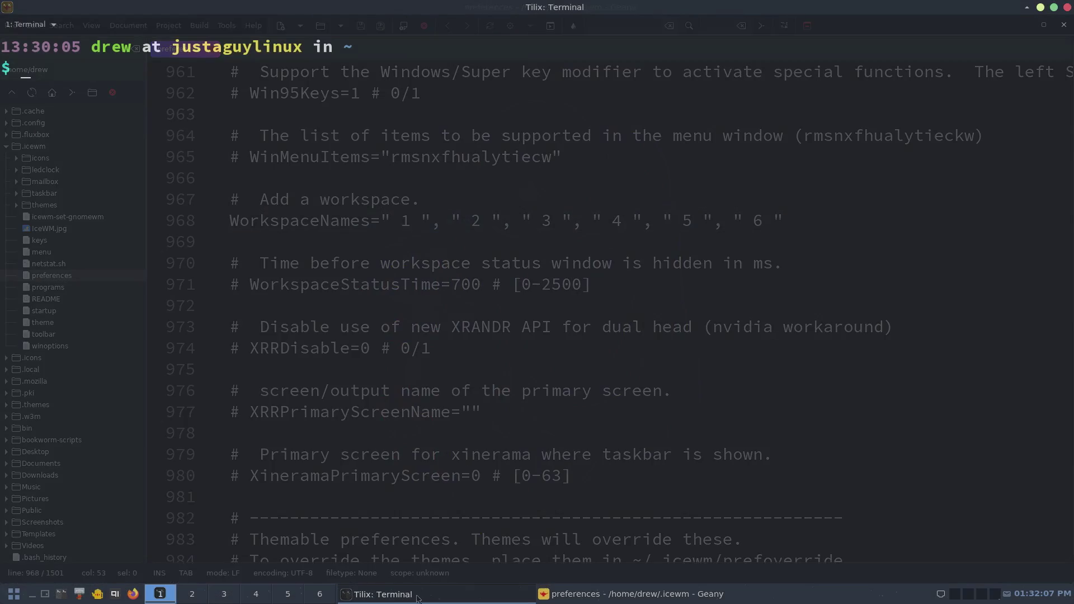
left_click(287, 598)
left_click(243, 600)
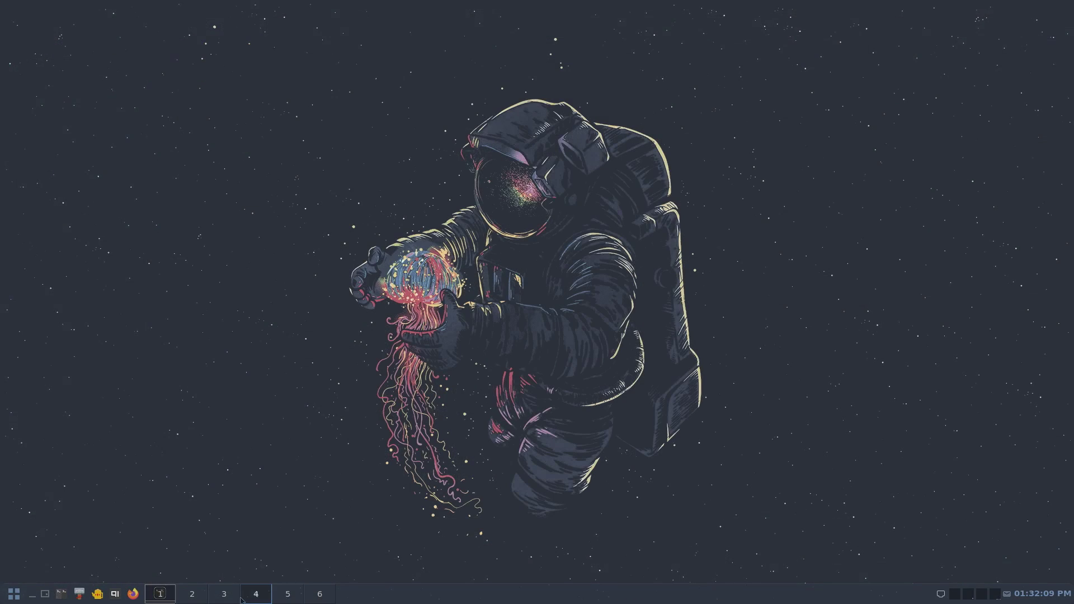
scroll(222, 602, "up", 2)
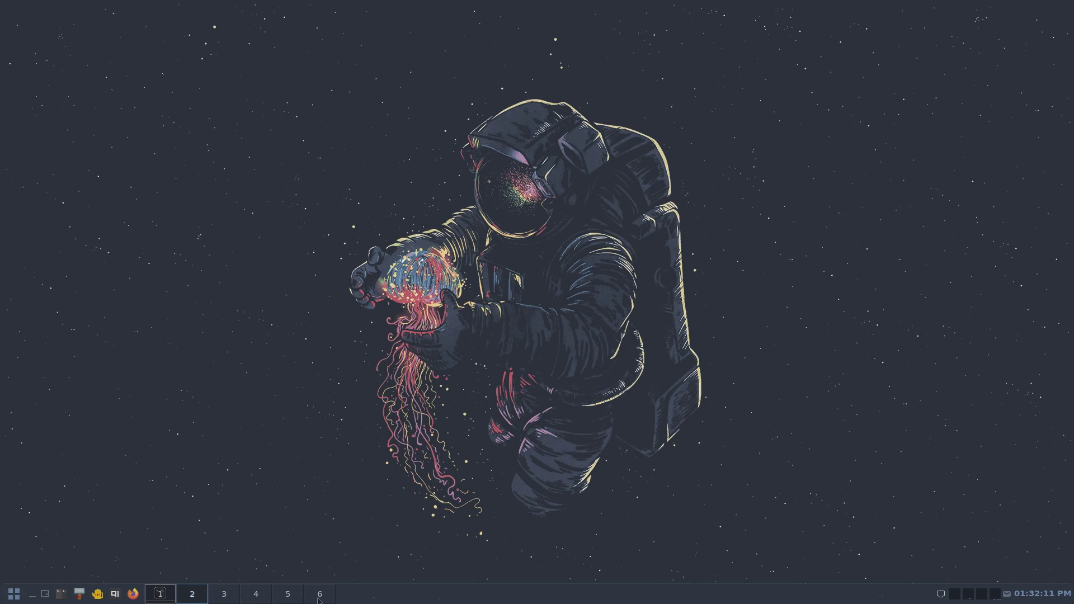
left_click(162, 599)
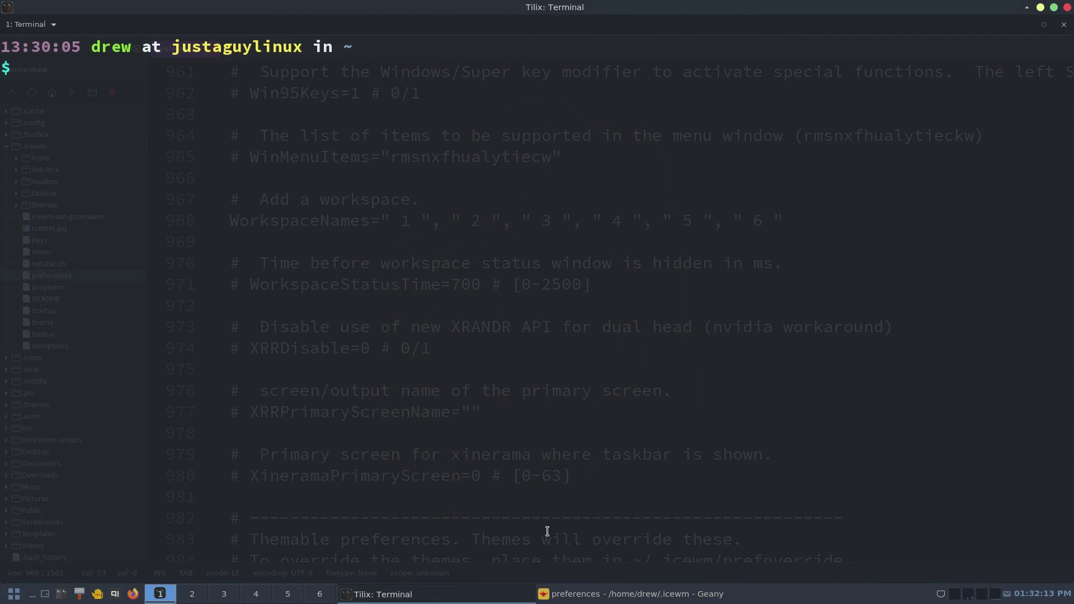
- Rename the first workspace from 1 to Web in Geany and save
left_click(567, 594)
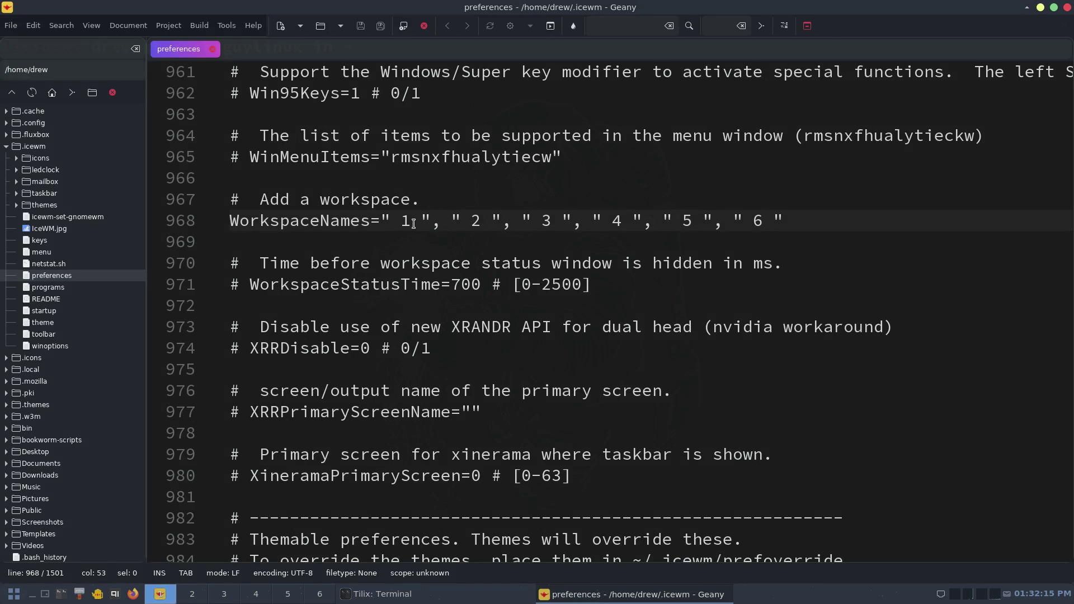
left_click_drag(410, 221, 400, 220)
type("Web")
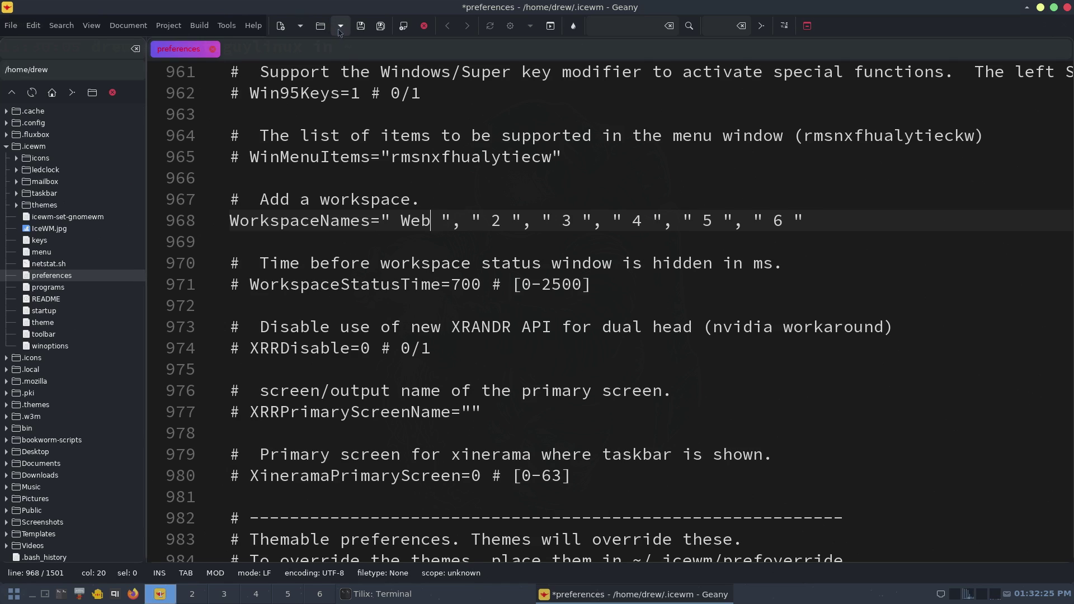
left_click(361, 26)
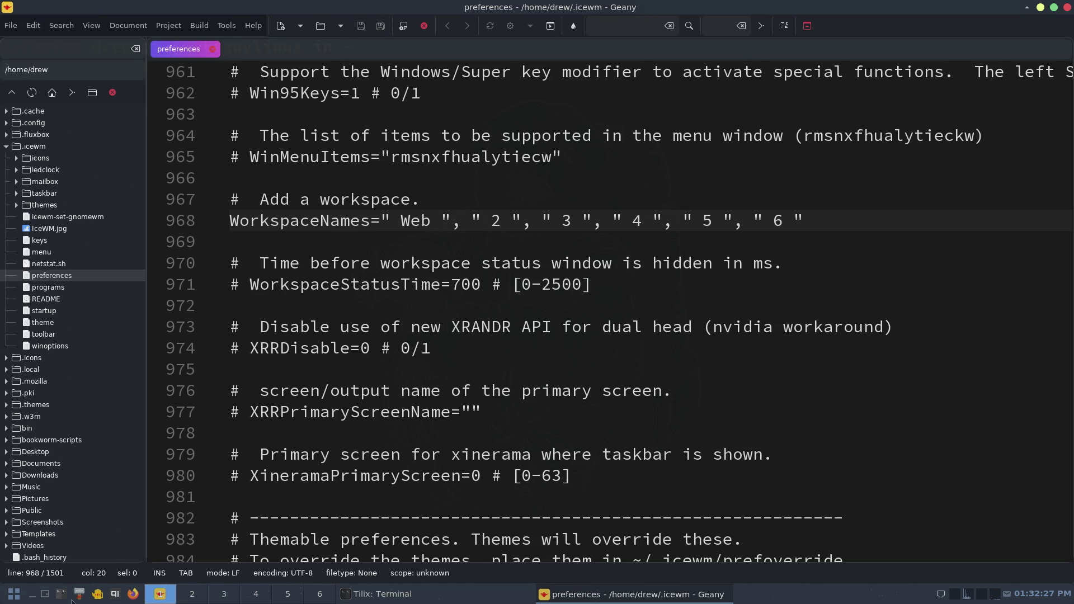
- Restart IceWM again and check workspaces 2 and 1
left_click(15, 595)
mouse_move(50, 574)
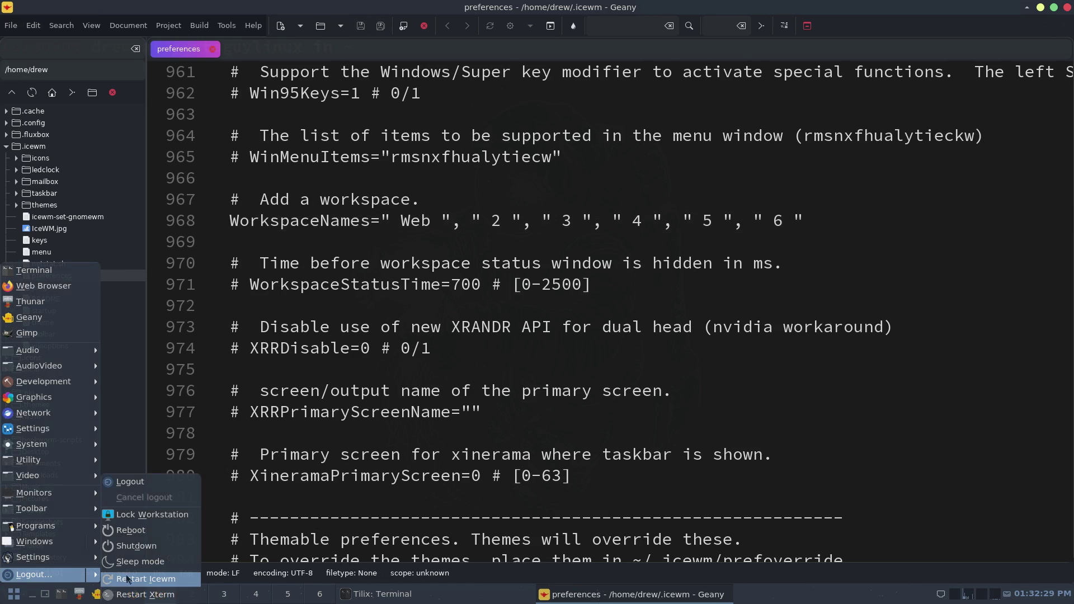
key("Return")
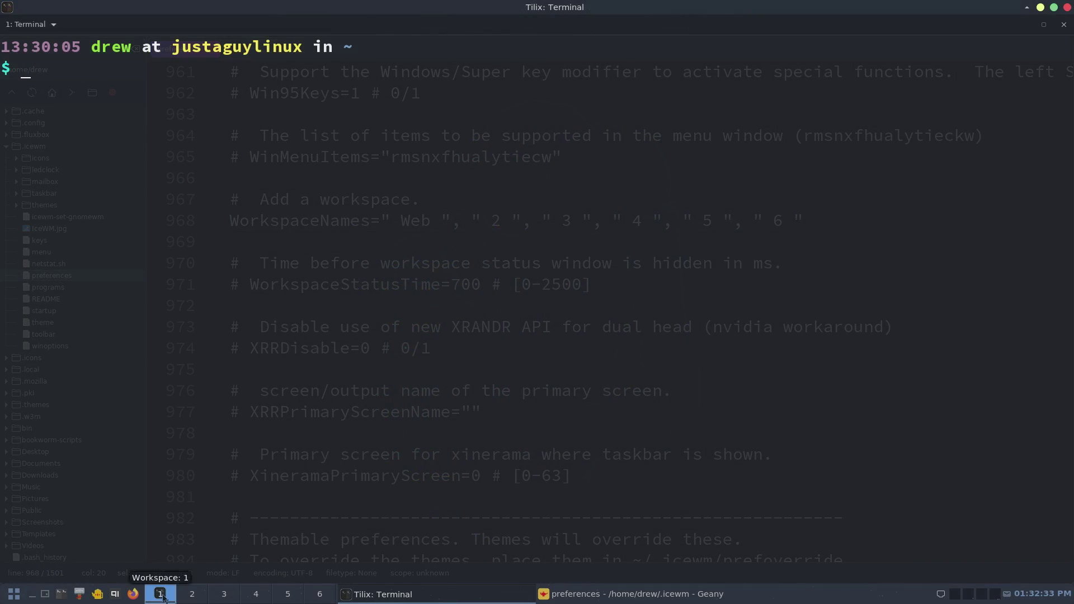
left_click(200, 598)
left_click(157, 601)
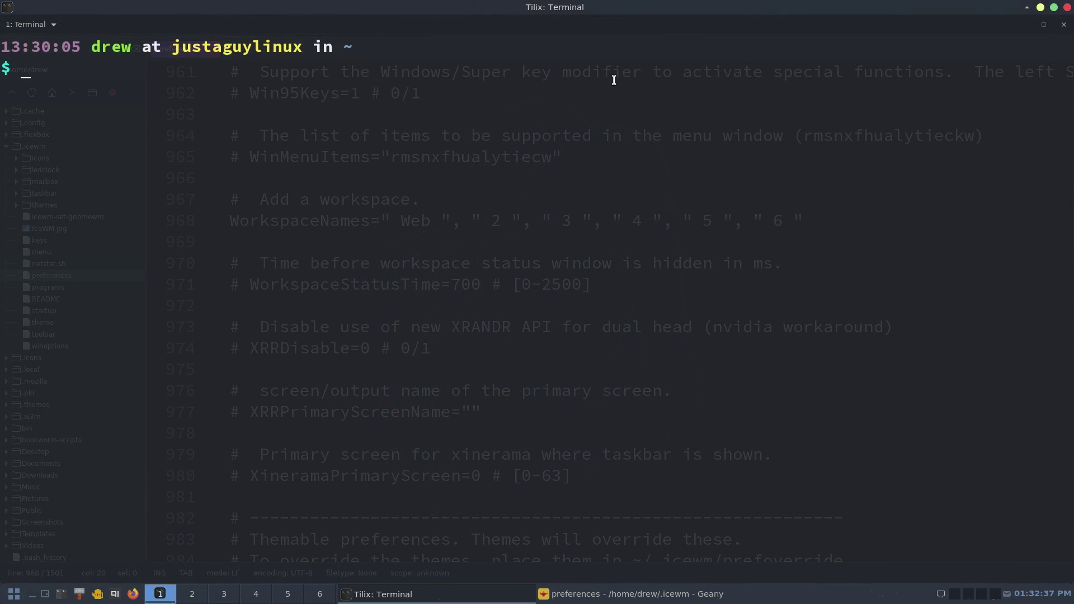
- Close the terminal and Geany, then step through workspaces 1 to 6 and back to 1
key("super+q")
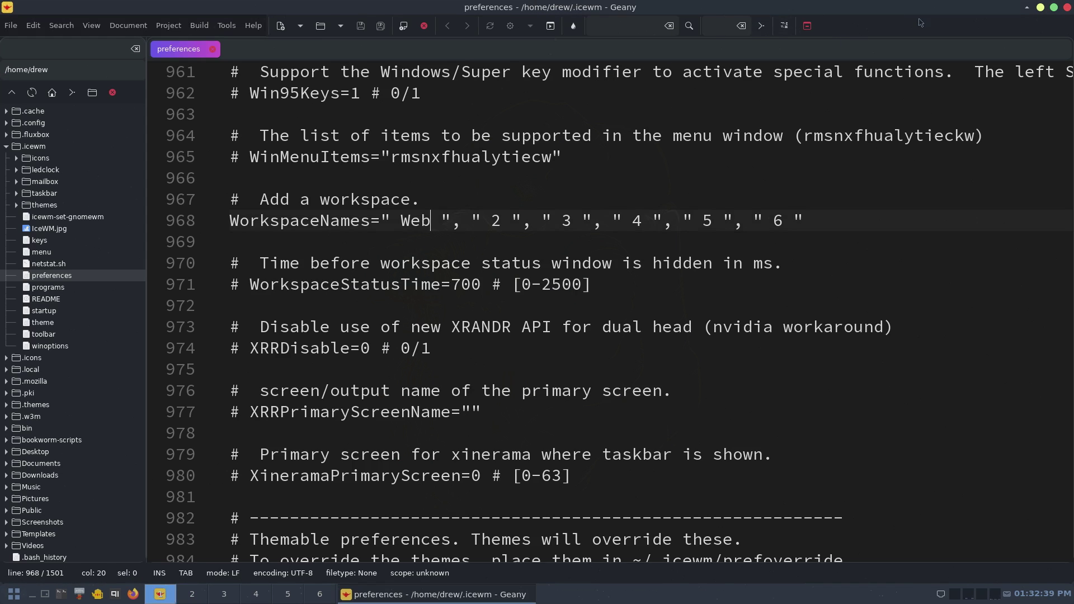
left_click(1066, 6)
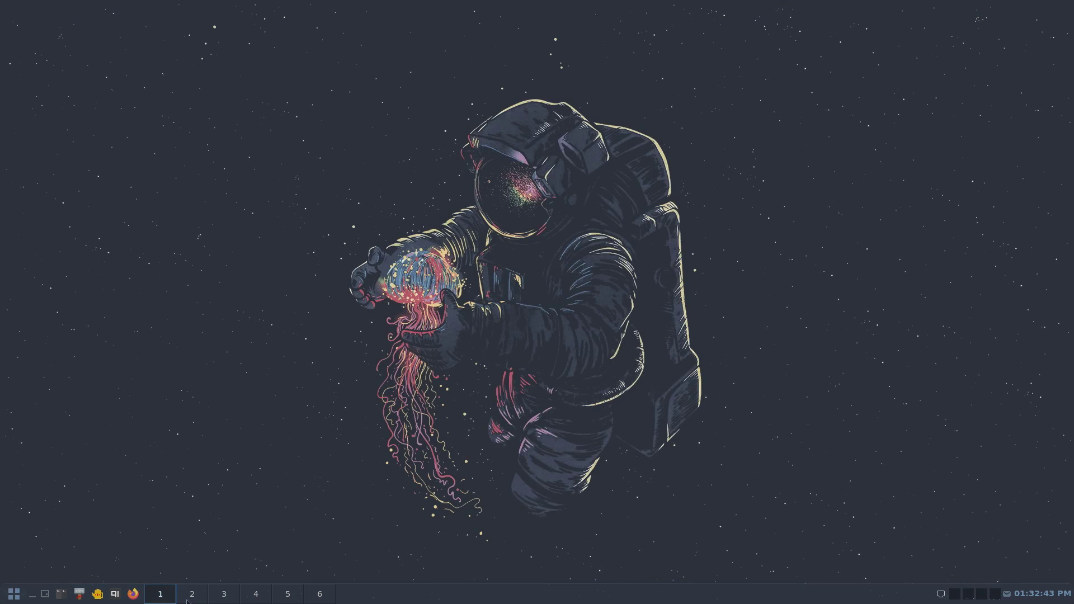
left_click(189, 600)
left_click(193, 600)
left_click(196, 599)
left_click(227, 600)
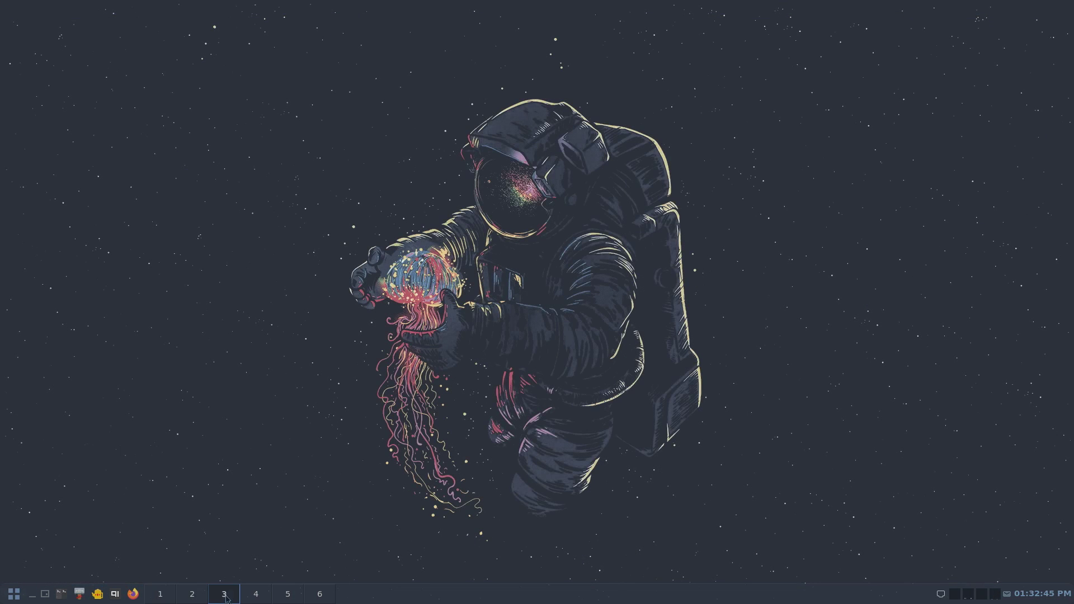
left_click(256, 599)
left_click(289, 600)
left_click(328, 600)
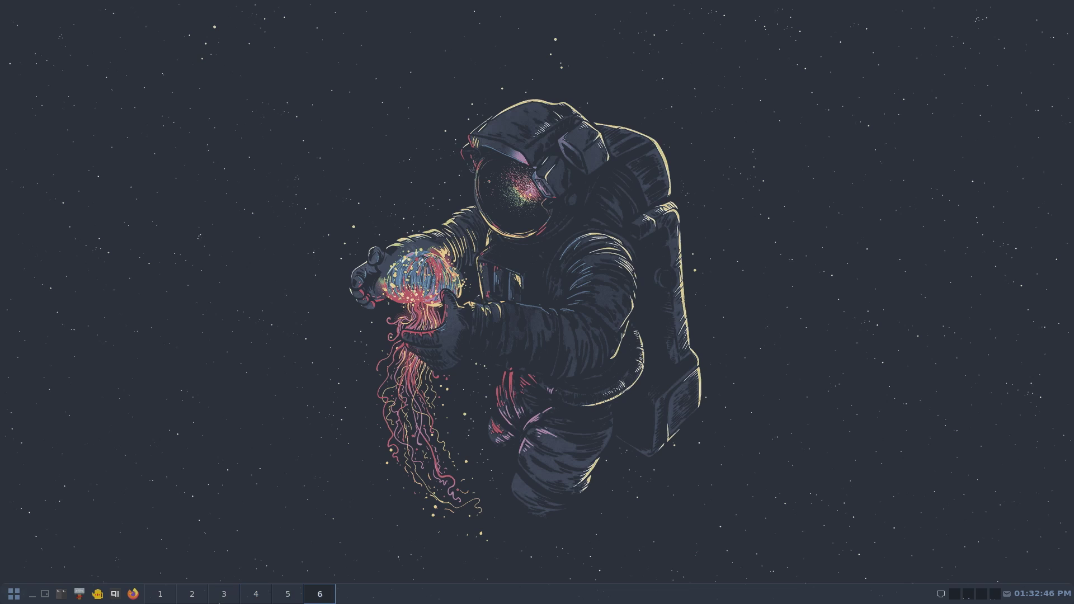
left_click(162, 600)
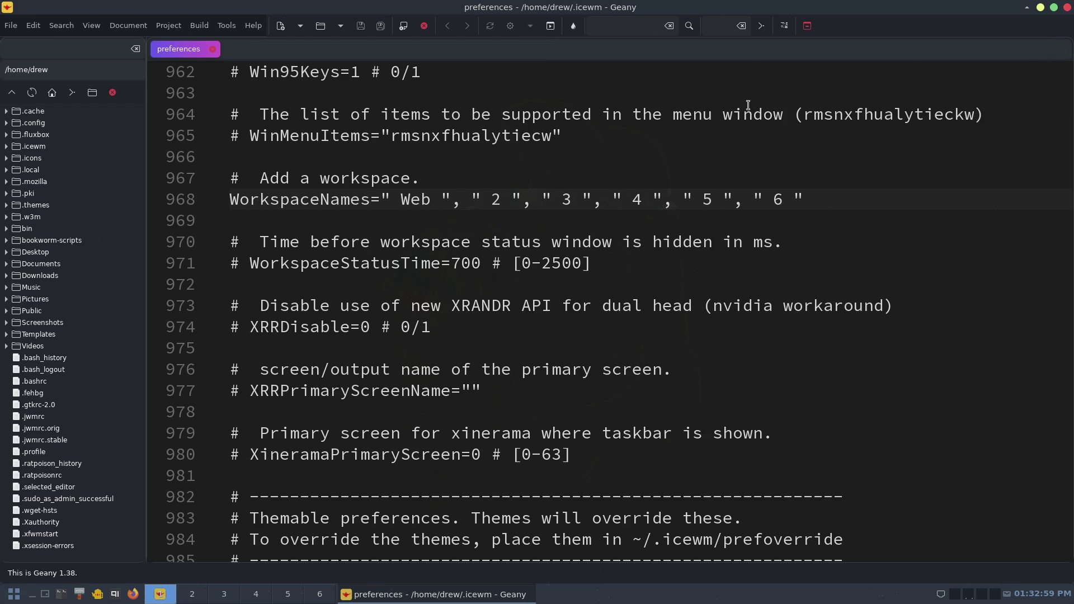
- Change the first workspace name from Web back to 1, save, and close Geany
key("BackSpace")
key("BackSpace")
key("BackSpace")
type("1")
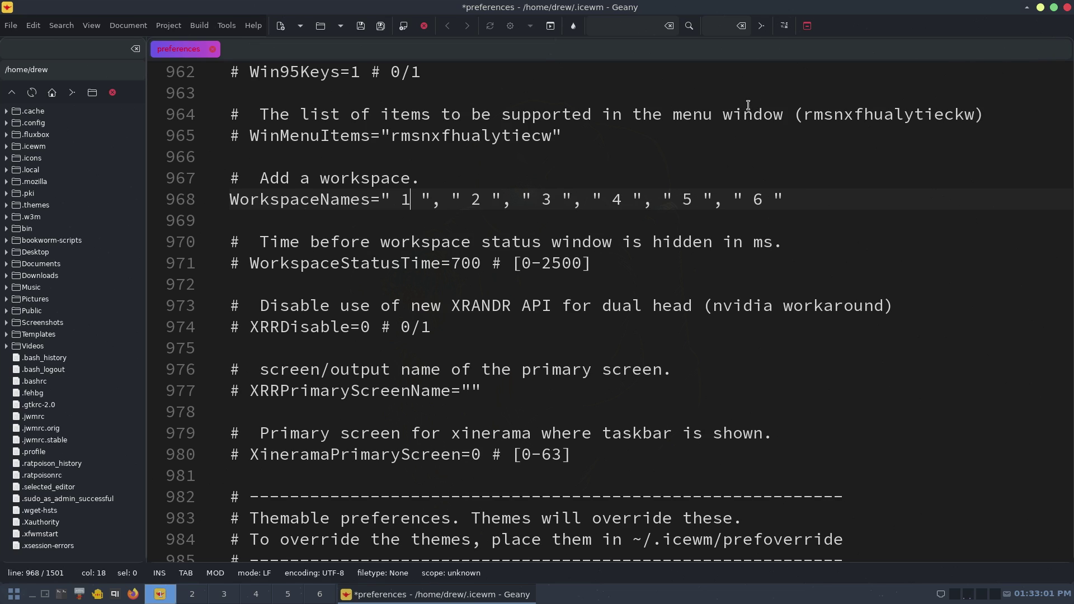
left_click(361, 26)
left_click(1067, 8)
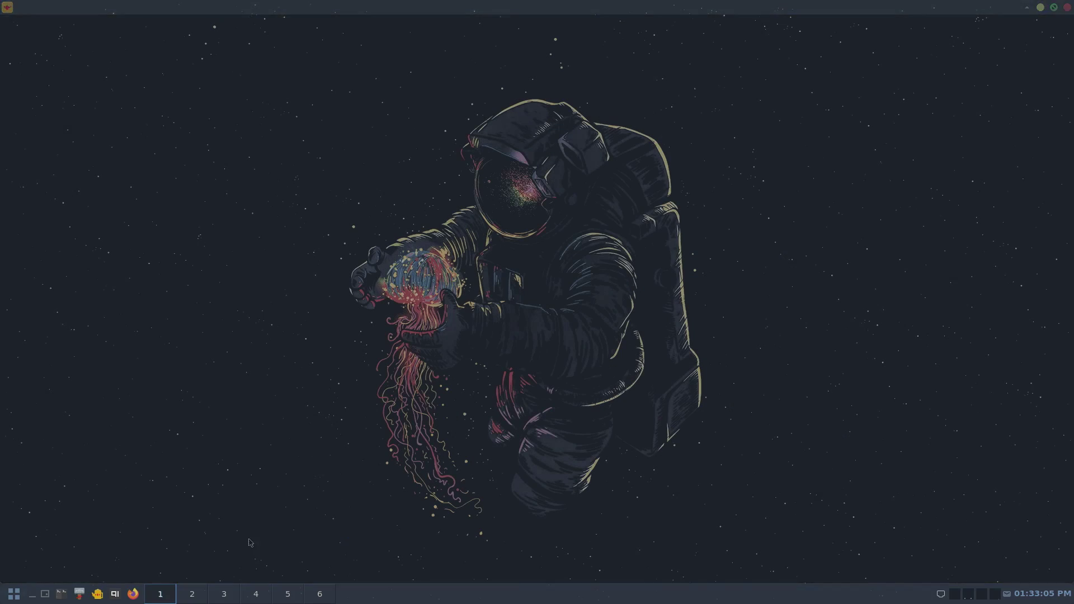
- Restart IceWM from the Logout submenu to apply the change
left_click(22, 598)
mouse_move(45, 574)
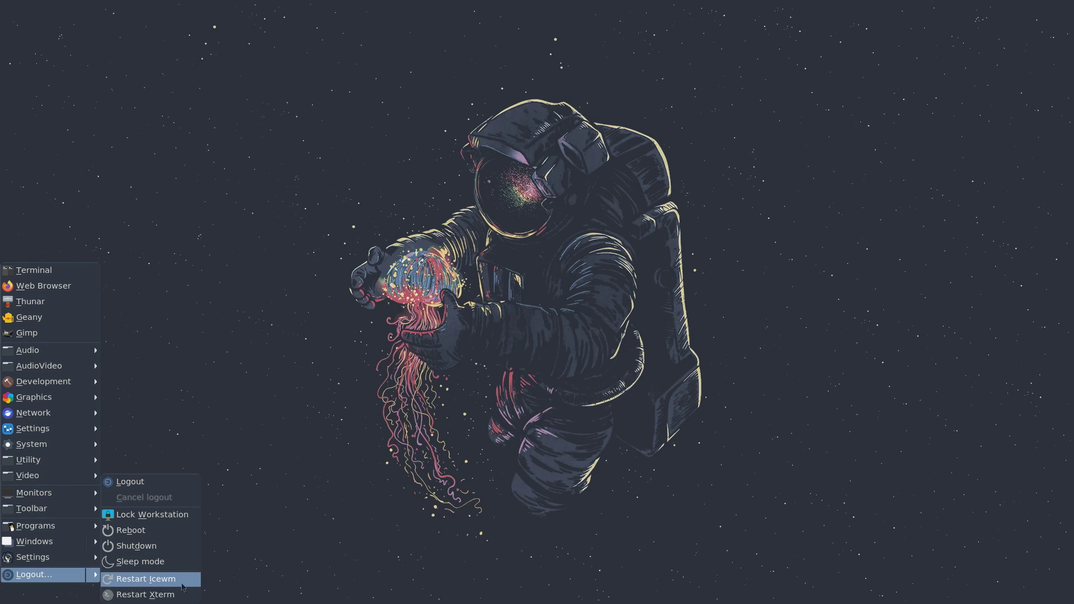
key("Return")
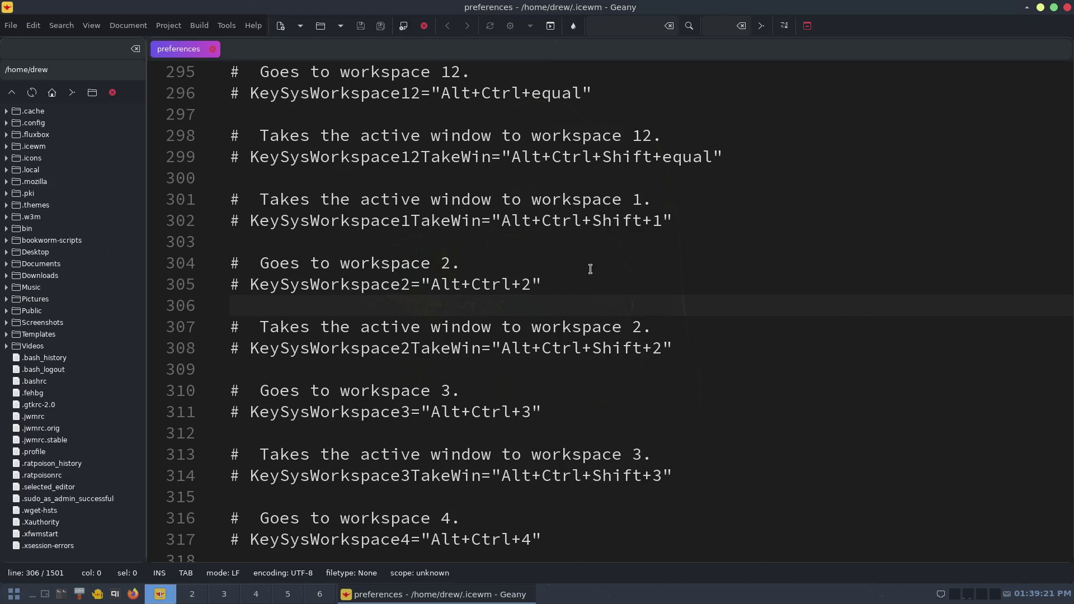
right_click(621, 8)
mouse_move(694, 242)
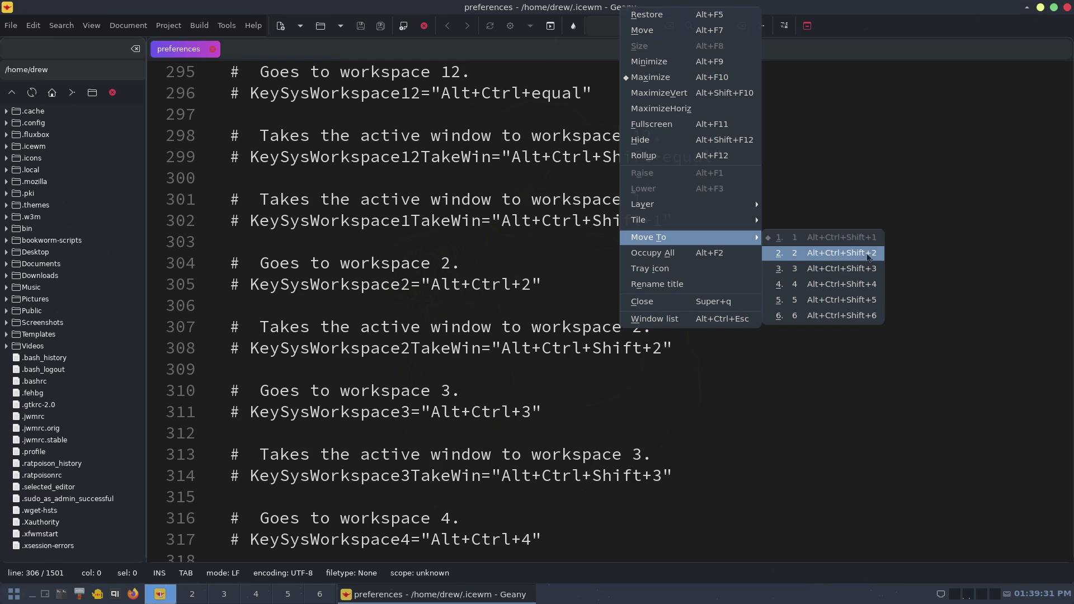
left_click(949, 269)
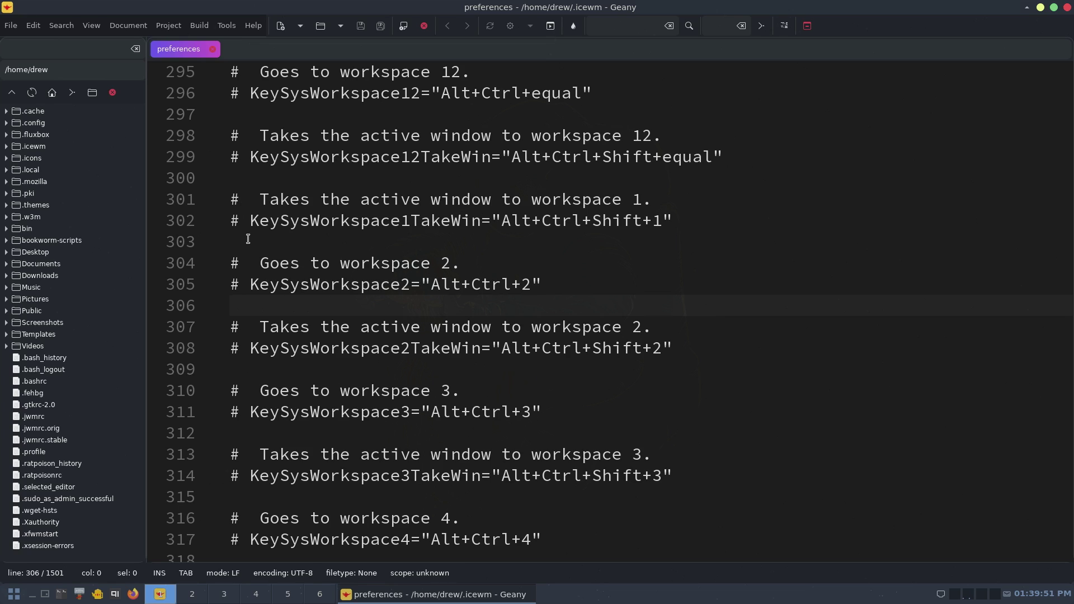
- Select lines 300–333 holding the workspace 1–6 KeySysWorkspace and TakeWin bindings, then scroll up to review
key("Up")
key("Up")
key("Up")
key("Up")
key("Up")
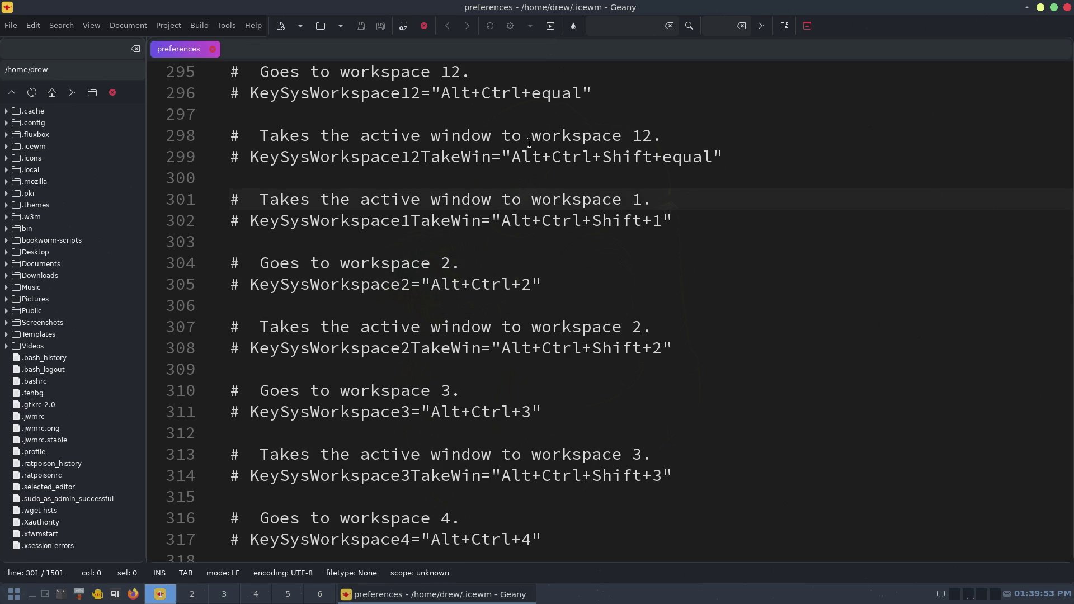
left_click_drag(243, 178, 597, 304)
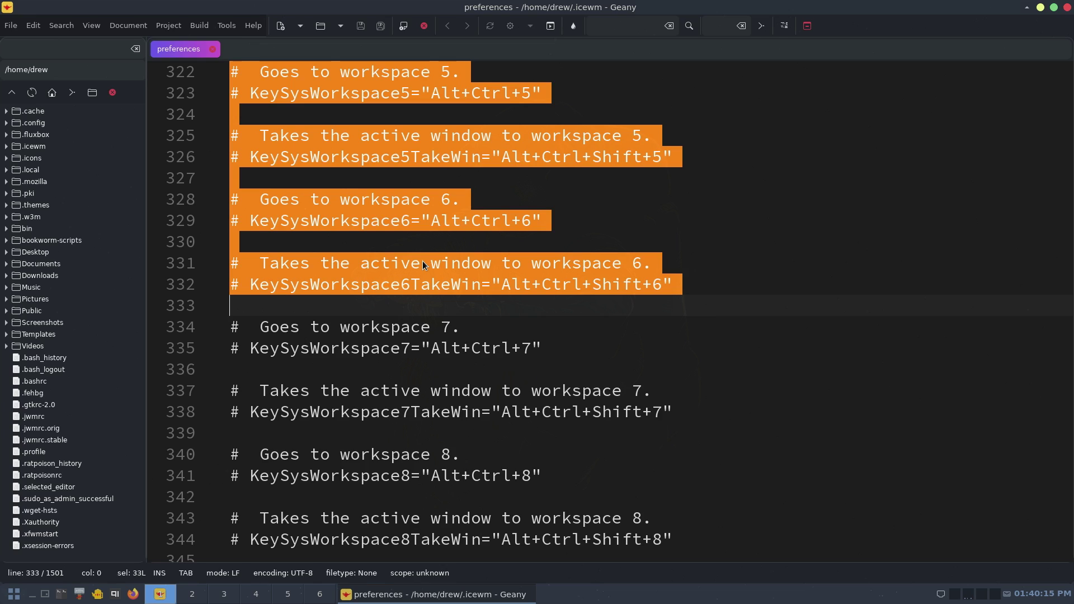
scroll(459, 288, "up", 2)
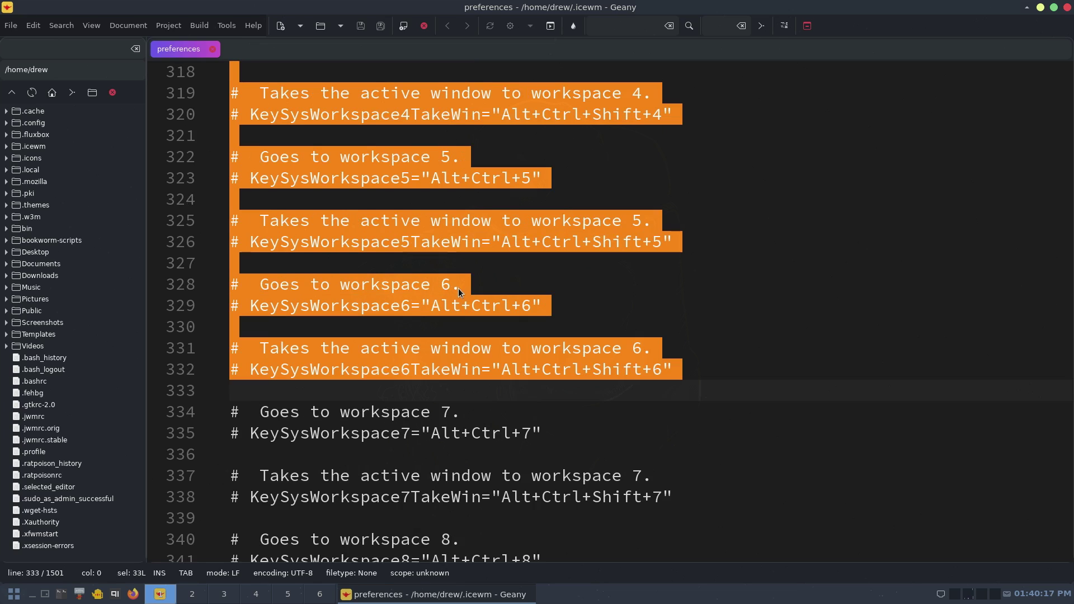
scroll(457, 290, "up", 2)
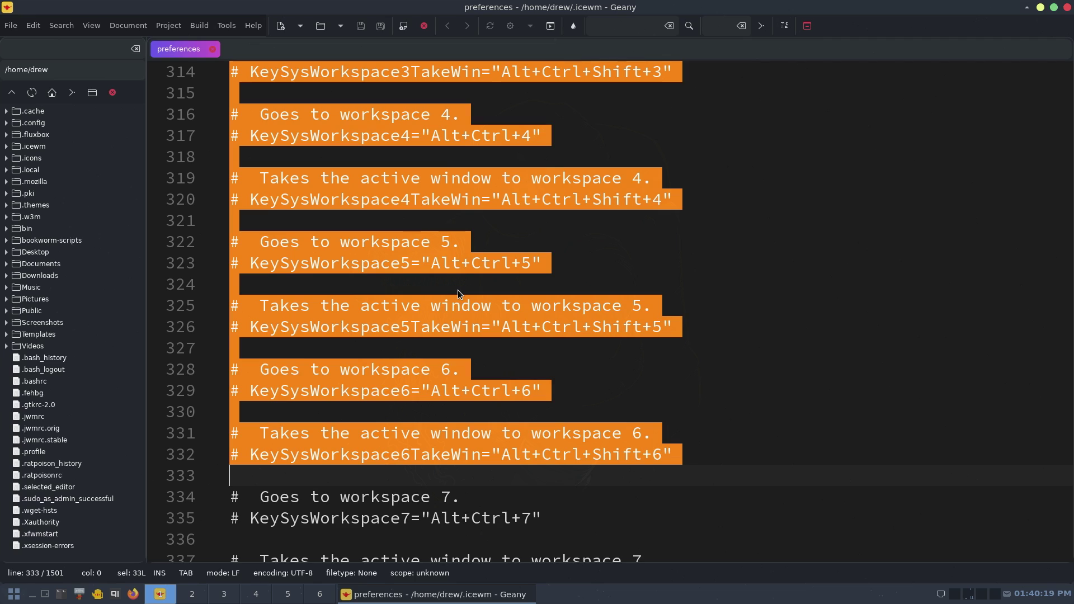
scroll(582, 241, "up", 7)
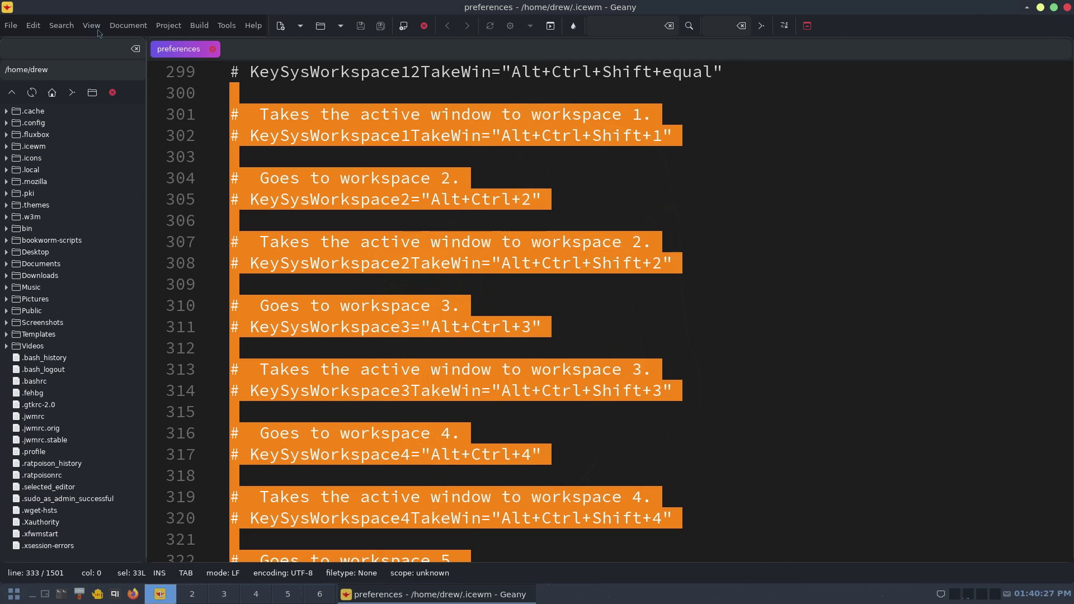
- Replace Alt+Ctrl with Super in the selection, case-insensitive, making 11 replacements
left_click(33, 26)
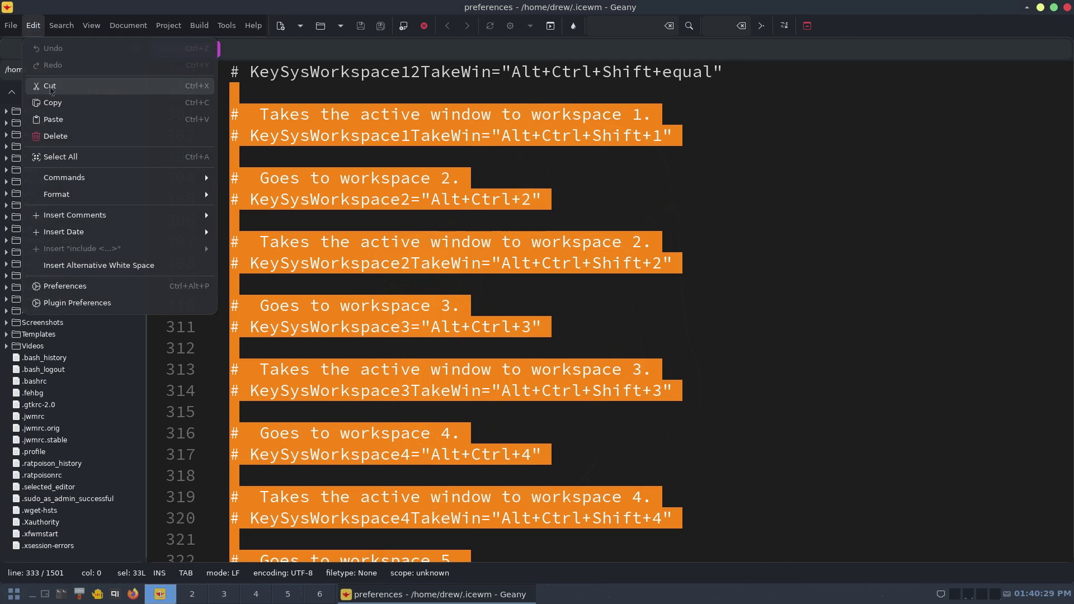
mouse_move(59, 17)
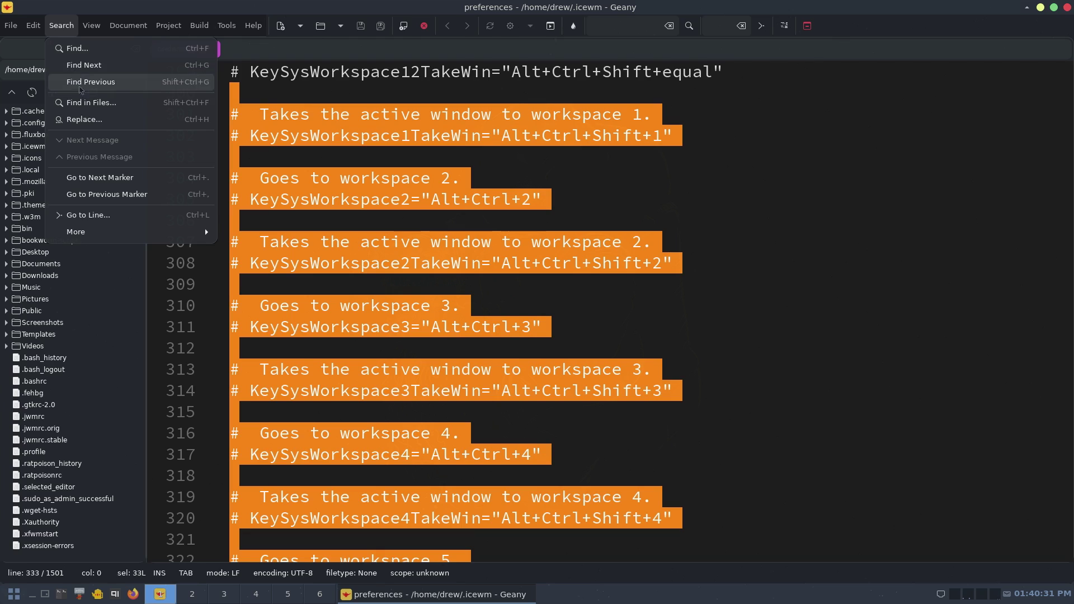
left_click(96, 121)
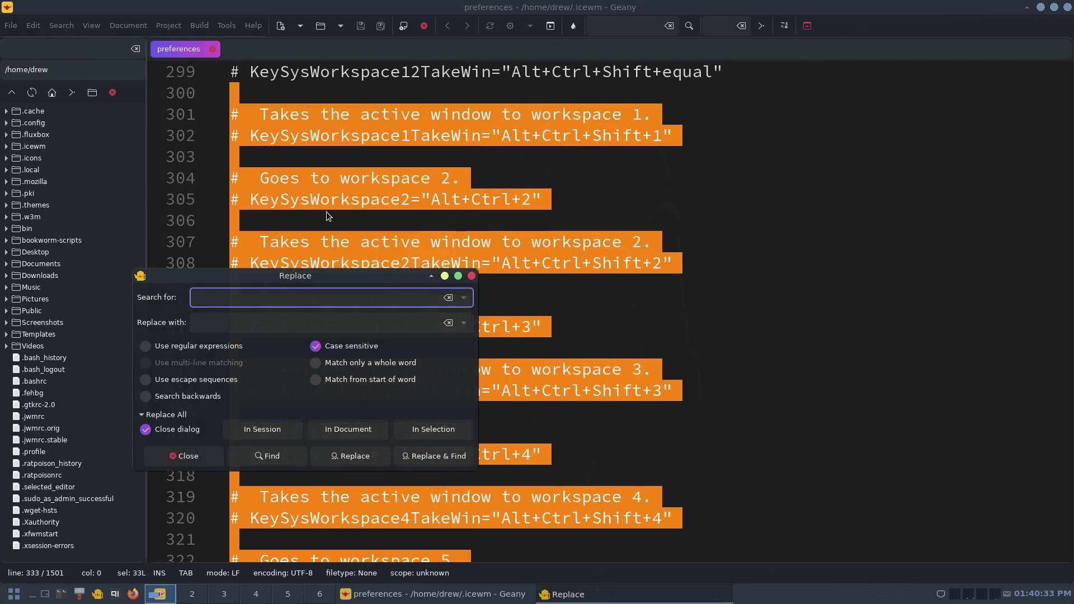
type("Alt+Ctrl")
left_click(316, 347)
left_click(230, 320)
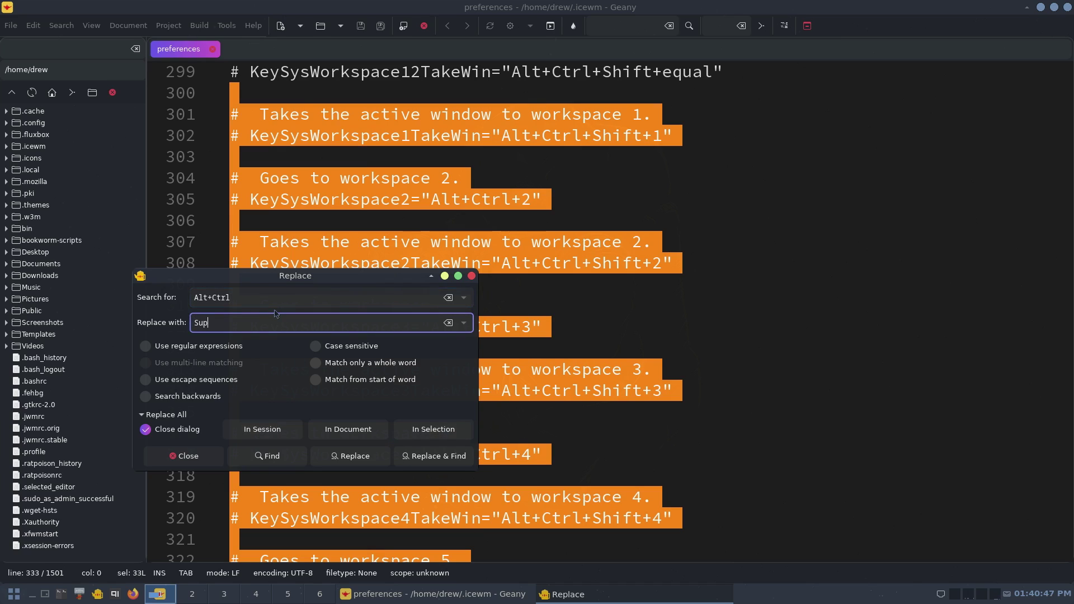
left_click(424, 434)
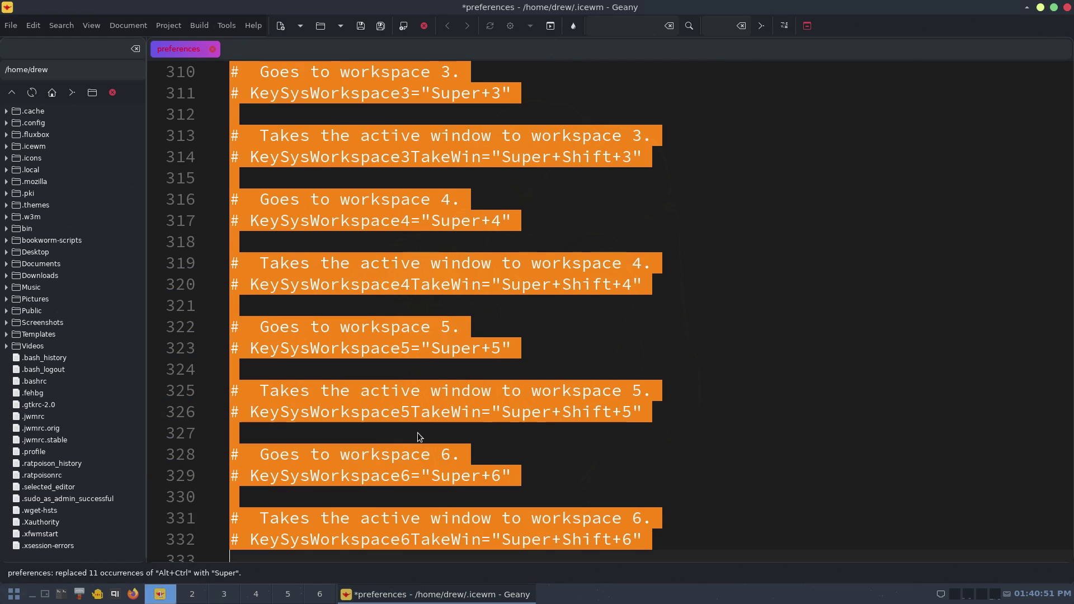
scroll(697, 295, "up", 3)
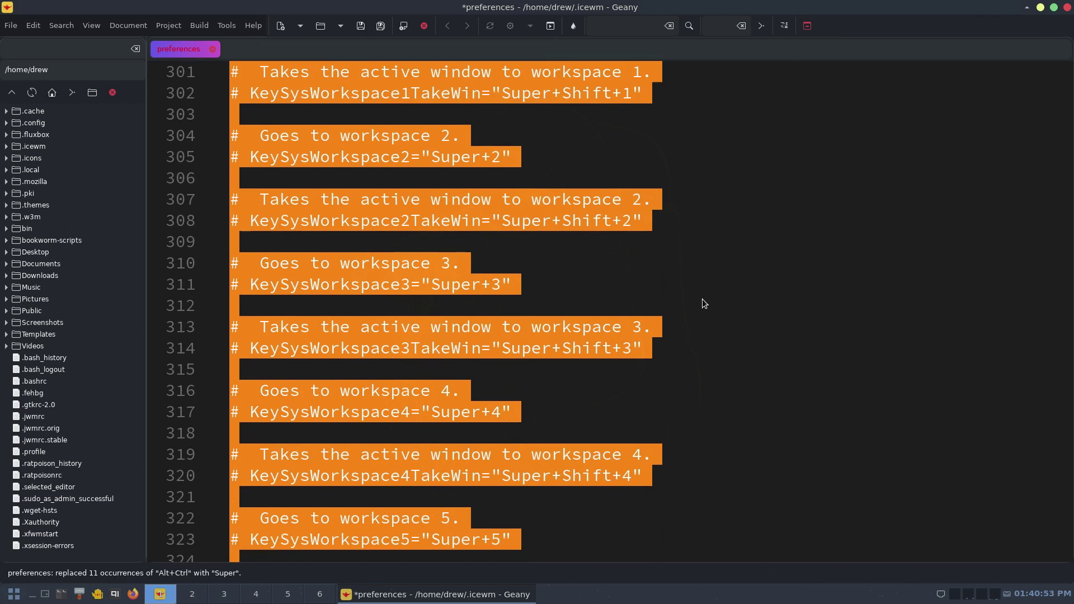
scroll(704, 304, "up", 1)
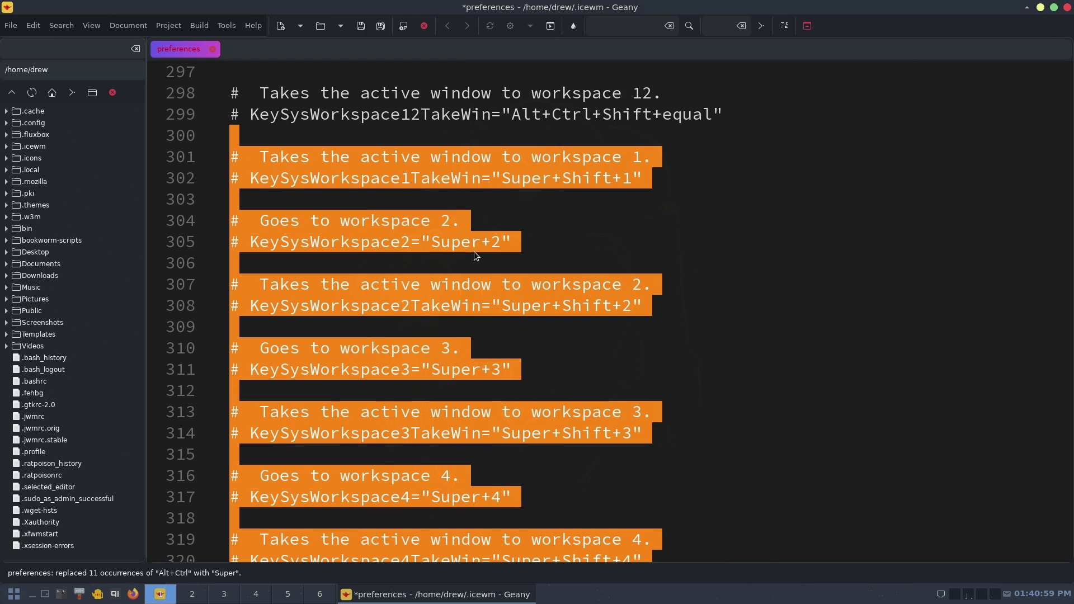
scroll(514, 370, "down", 3)
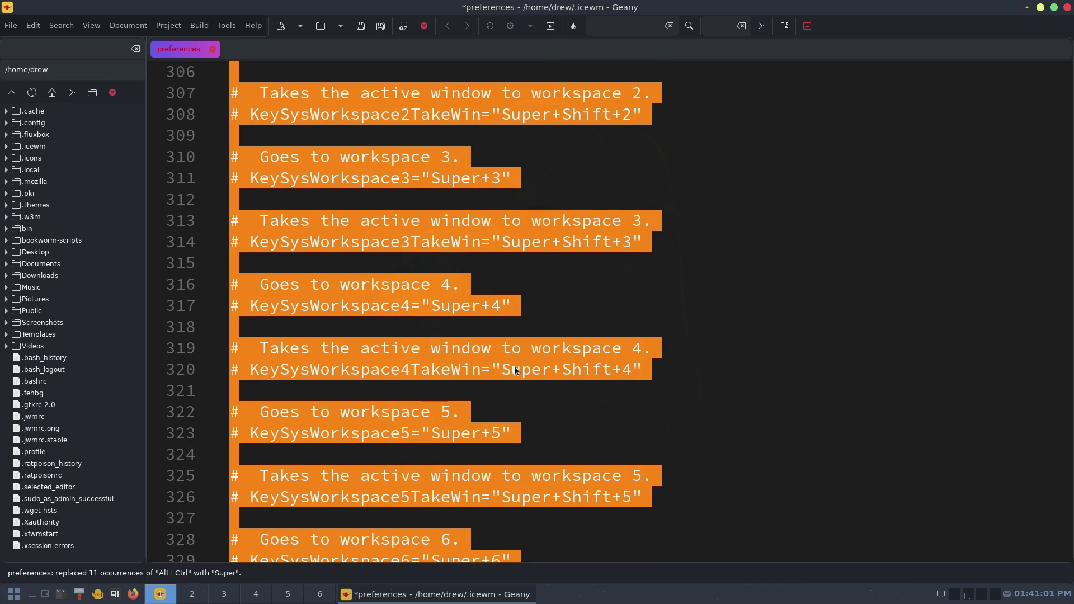
scroll(509, 380, "down", 1)
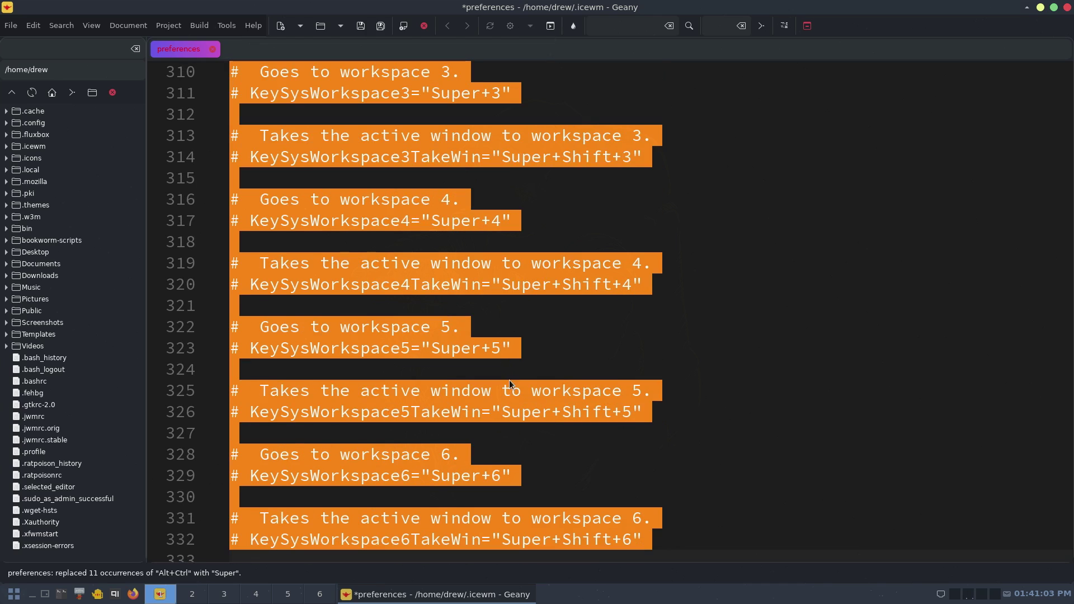
scroll(534, 501, "down", 1)
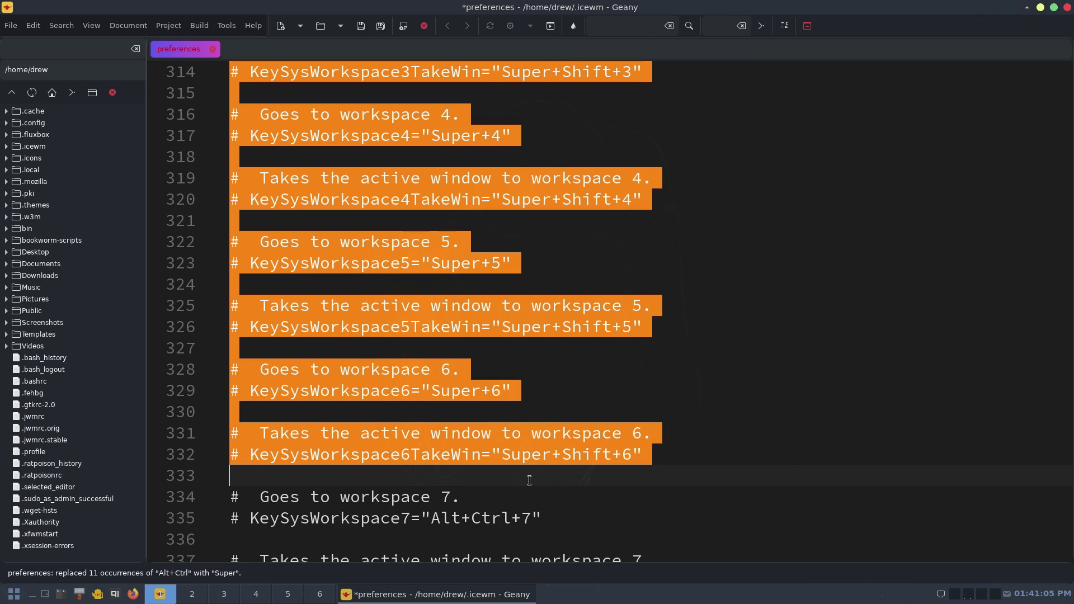
scroll(530, 480, "up", 9)
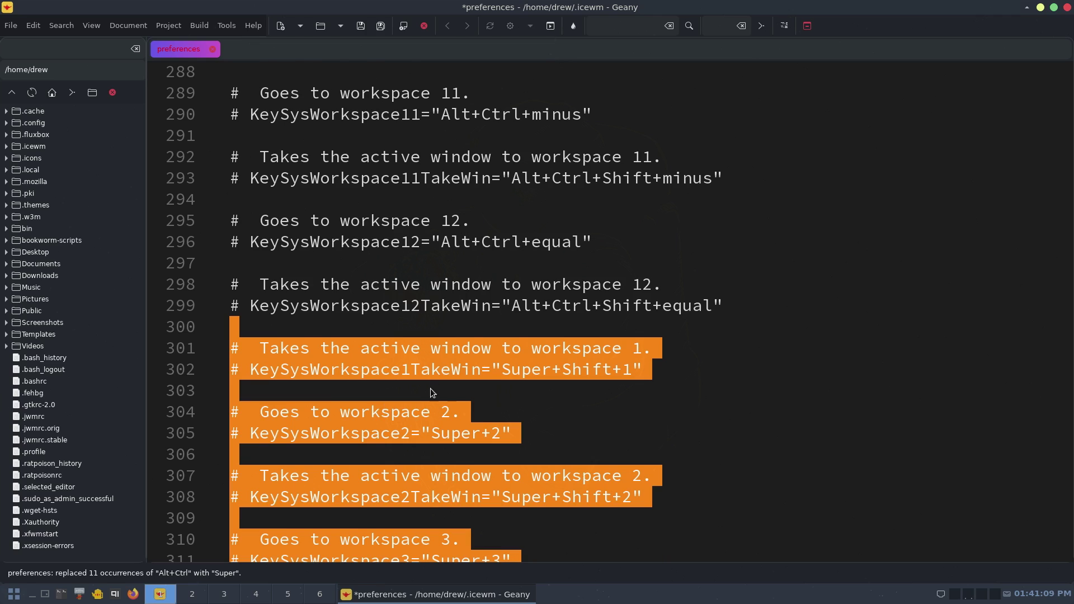
scroll(429, 391, "up", 3)
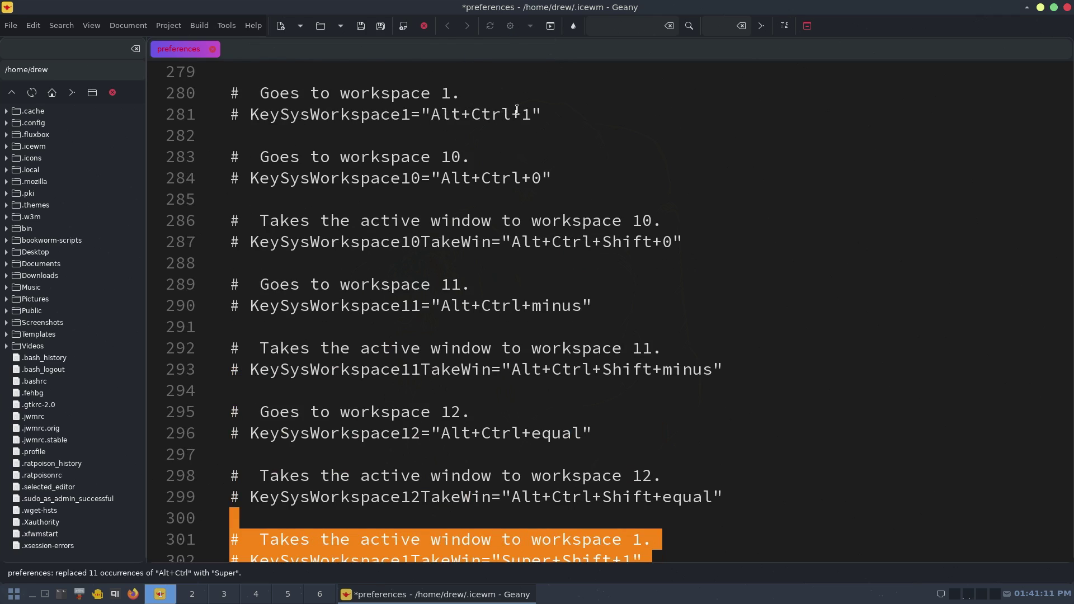
- Change the workspace 1 binding from Alt+Ctrl to Super and uncomment it on line 281
left_click_drag(511, 114, 430, 115)
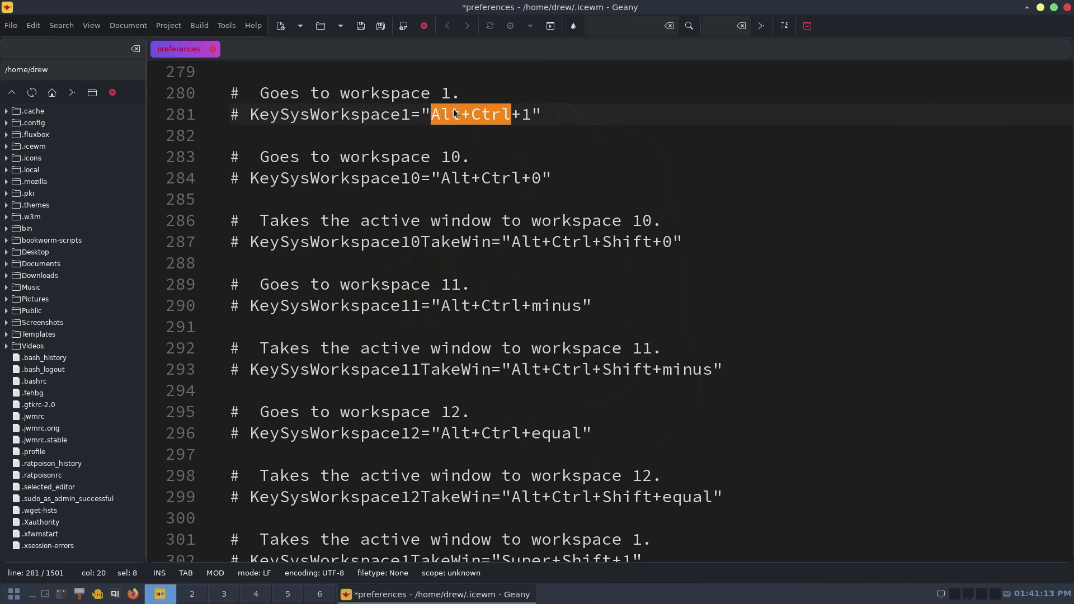
type("Super")
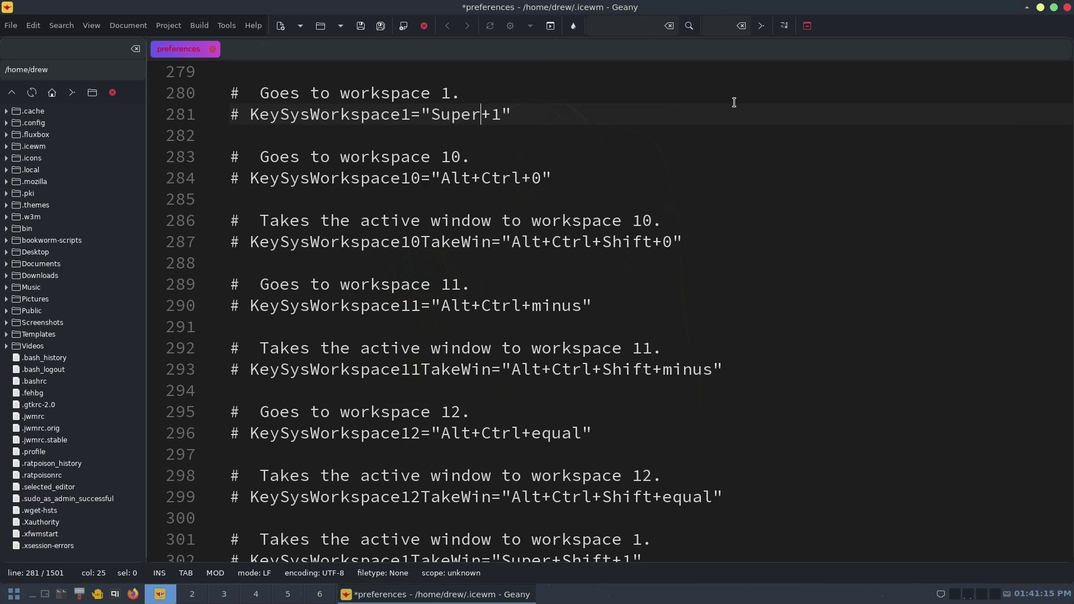
key("Left")
key("Left")
key("Left")
key("Left")
key("Left")
key("Left")
key("Left")
key("Left")
key("Left")
key("Left")
key("Left")
key("Left")
key("Left")
key("BackSpace")
key("BackSpace")
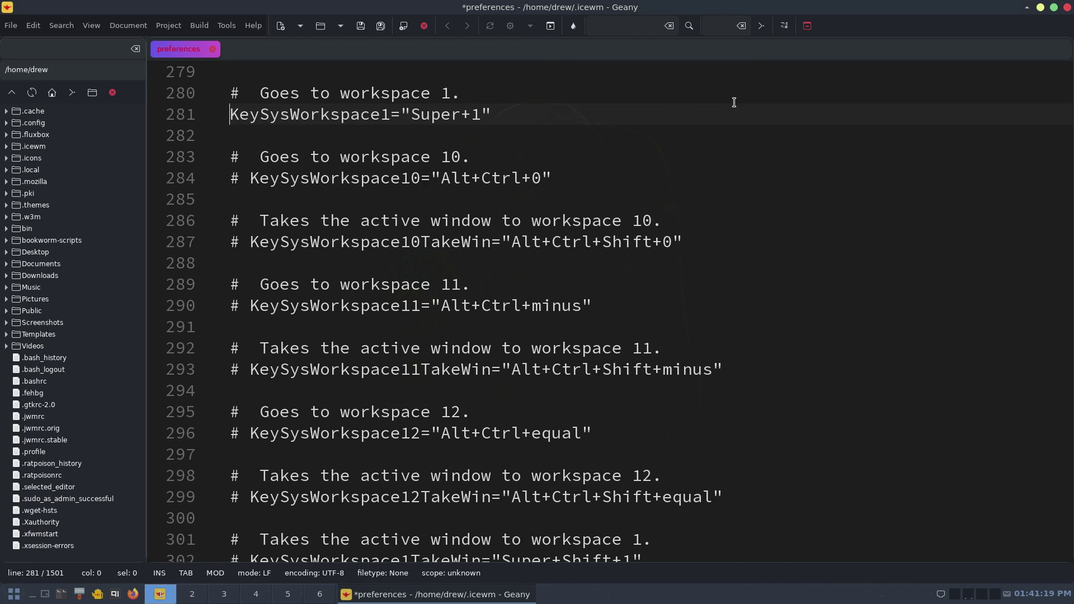
scroll(426, 222, "down", 1)
scroll(426, 221, "down", 4)
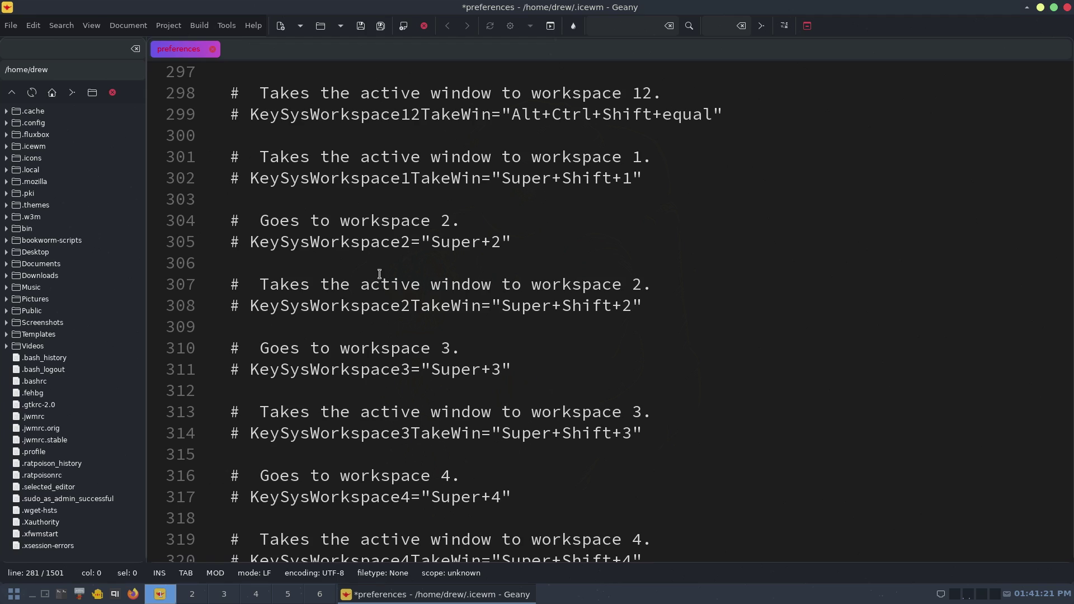
- Uncomment the workspace 2 and 3 switch and move-window bindings
left_click(243, 246)
key("BackSpace")
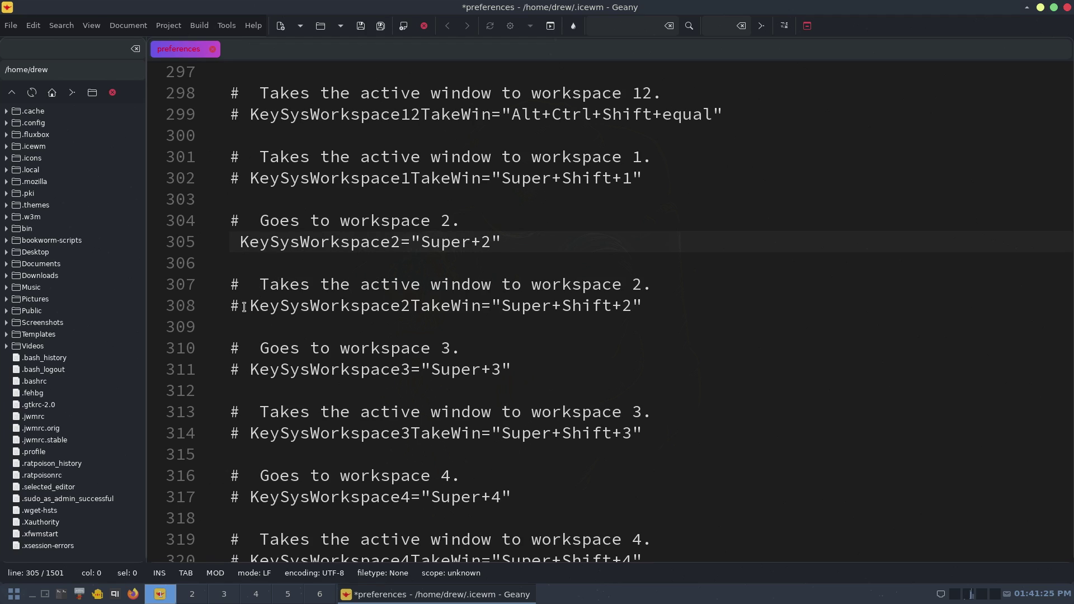
left_click(247, 306)
key("BackSpace")
key("BackSpace")
left_click(250, 371)
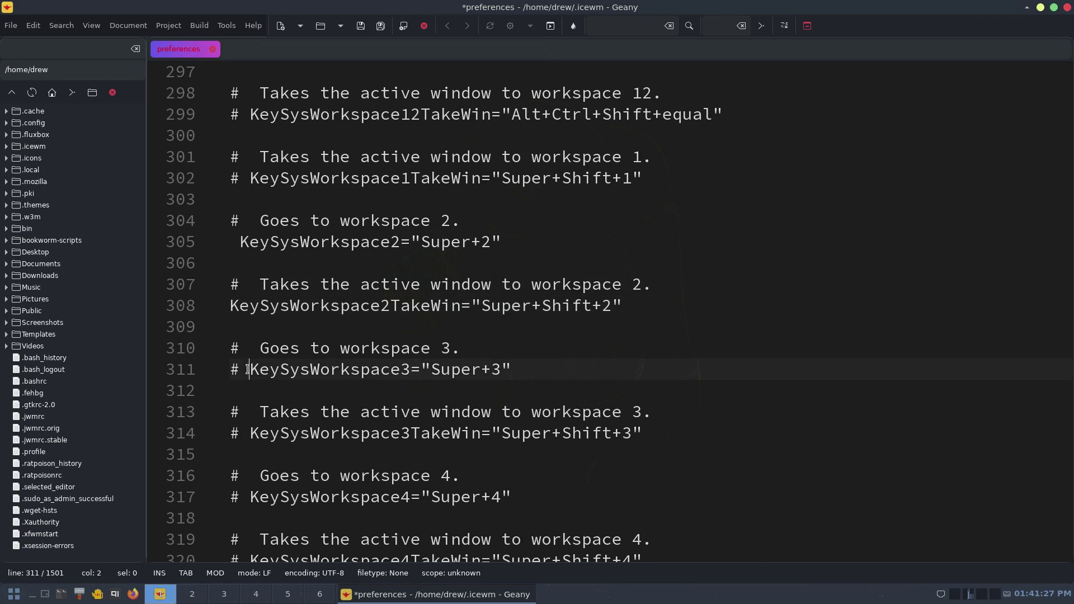
left_click(236, 249)
key("BackSpace")
left_click(251, 369)
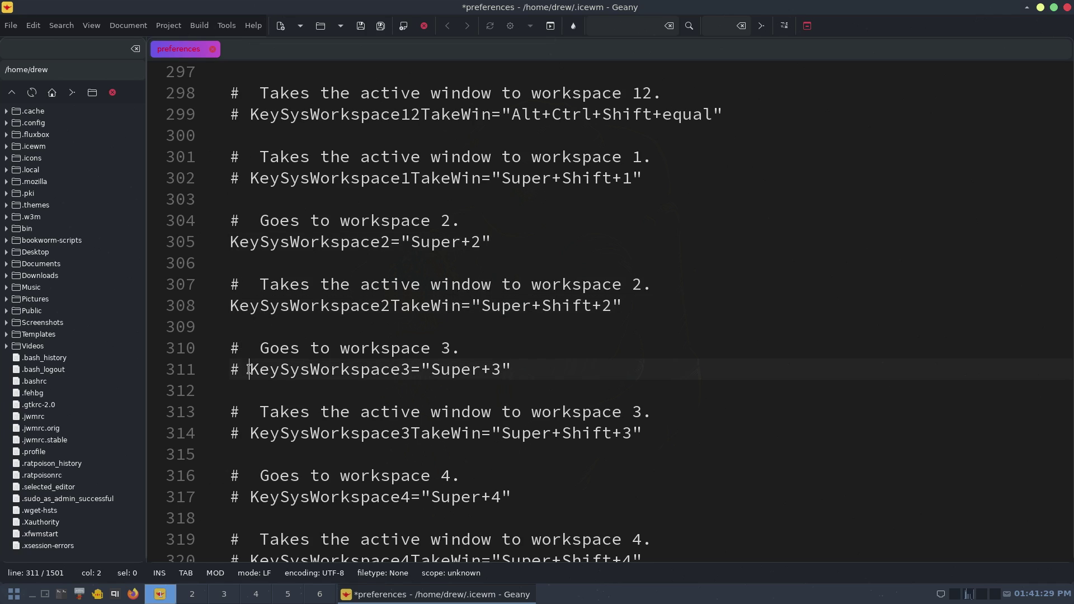
key("BackSpace")
key("BackSpace")
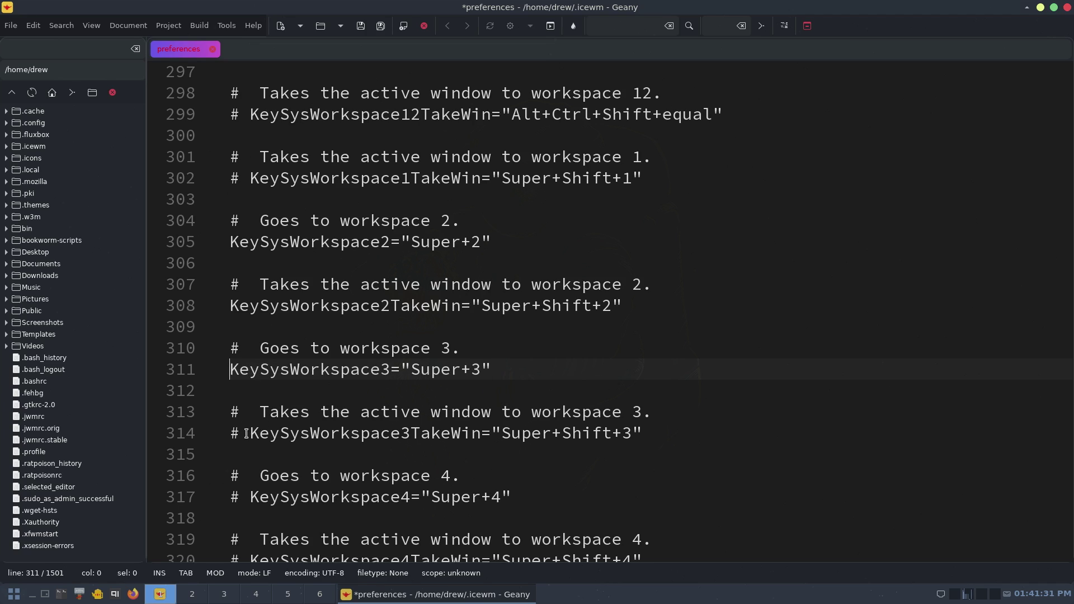
left_click(250, 434)
key("BackSpace")
key("BackSpace")
- Uncomment the workspace 4 and 5 switch and move-window bindings
left_click(250, 497)
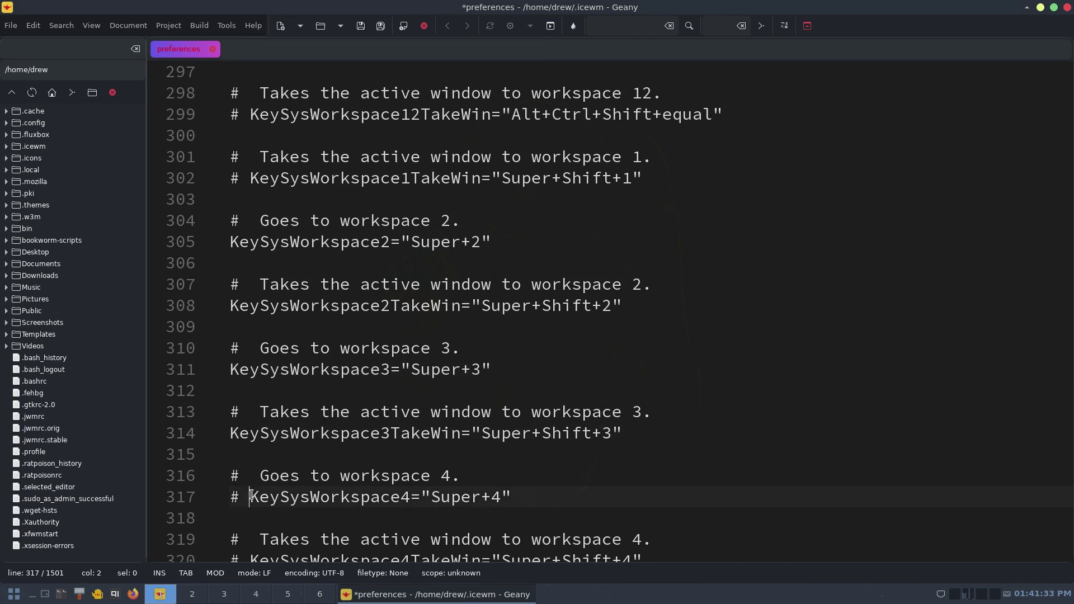
key("BackSpace")
key("BackSpace")
scroll(254, 525, "down", 3)
left_click(250, 369)
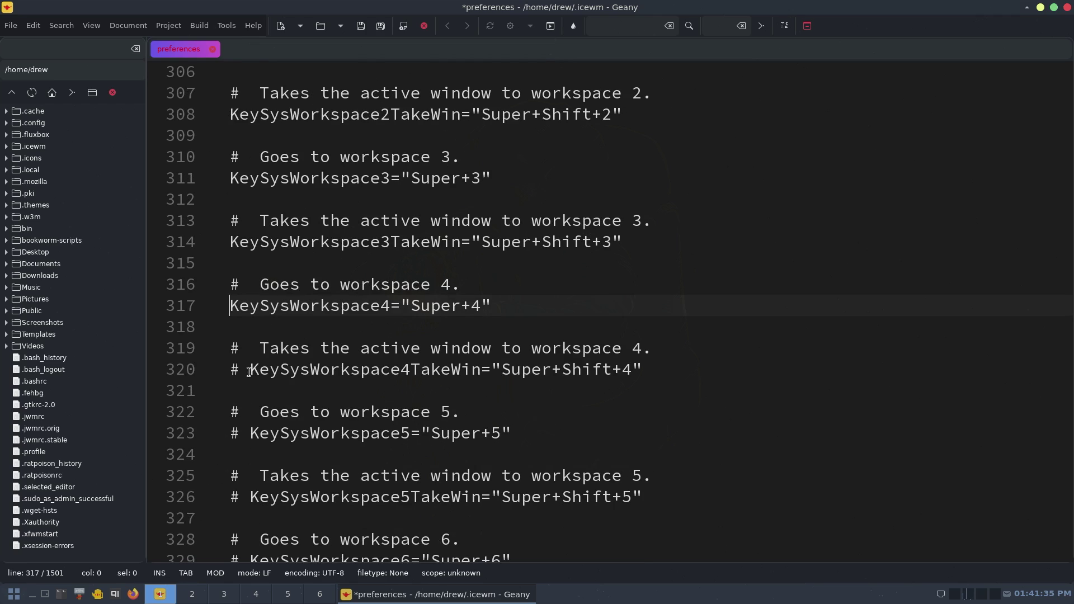
key("BackSpace")
key("BackSpace")
left_click(252, 434)
key("BackSpace")
key("BackSpace")
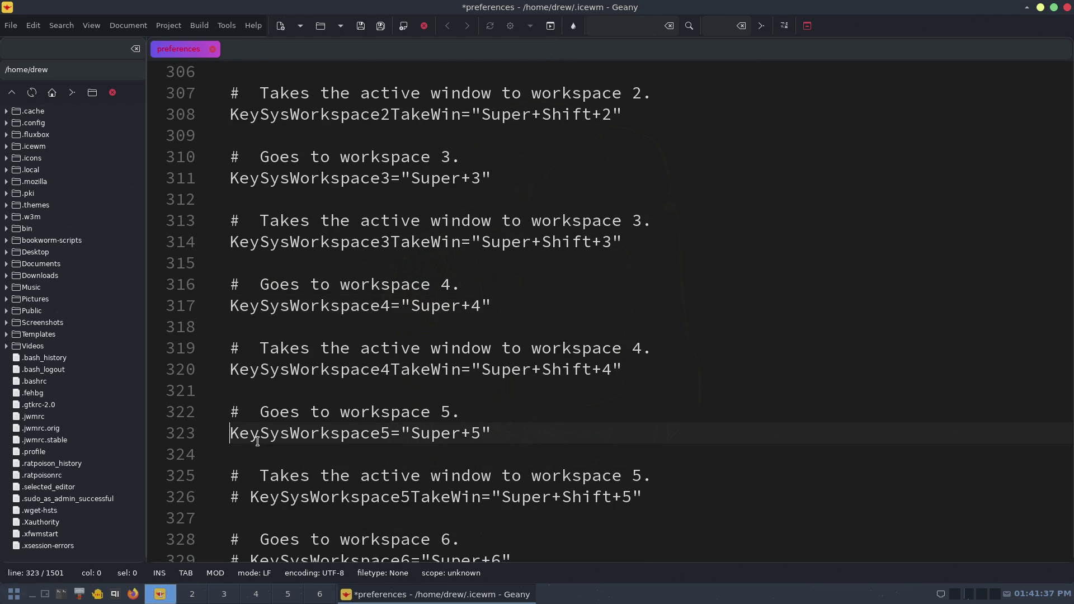
left_click(250, 496)
key("BackSpace")
key("BackSpace")
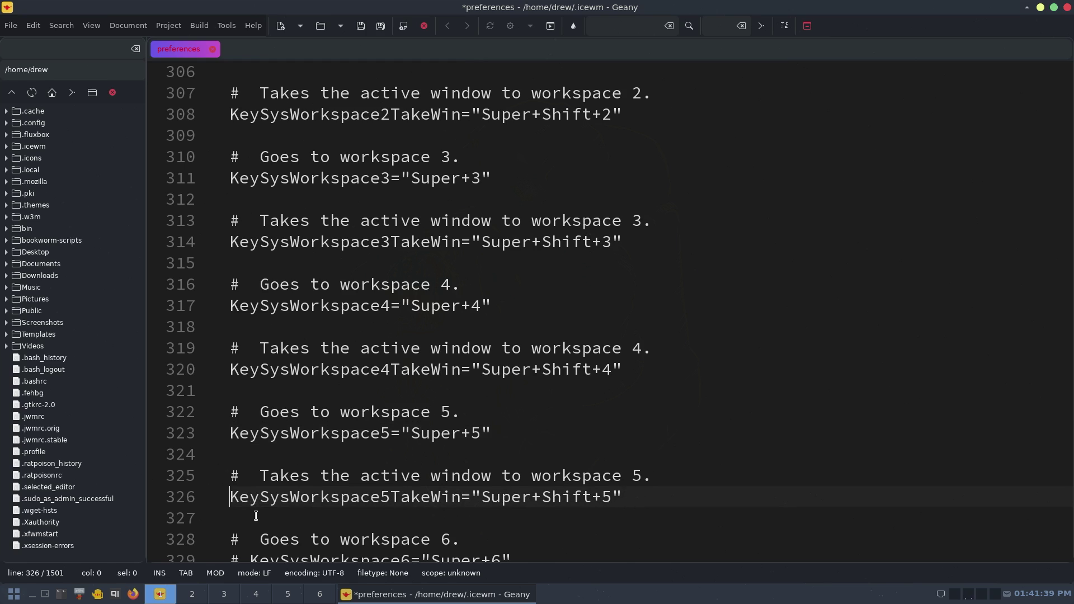
- Uncomment the Super+6 and Super+Shift+6 workspace 6 bindings on lines 329 and 332
scroll(255, 512, "down", 5)
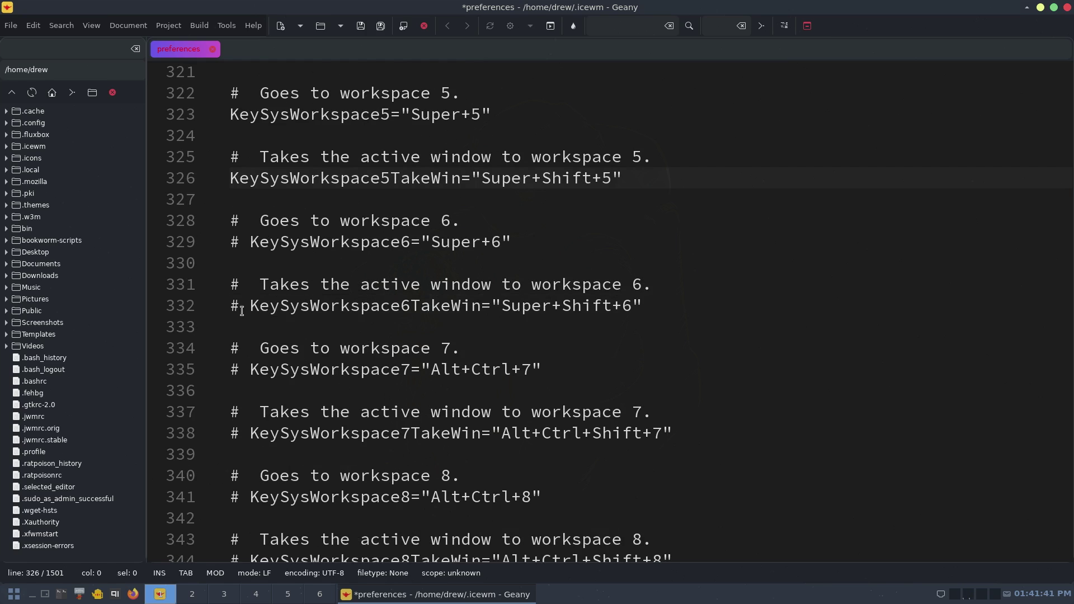
left_click(251, 244)
key("BackSpace")
key("BackSpace")
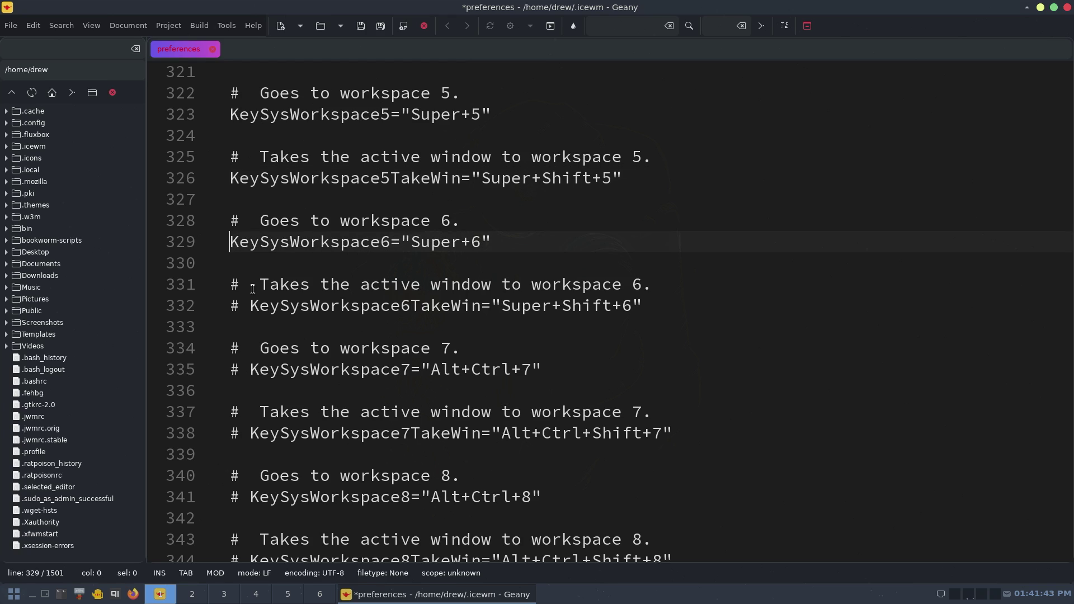
left_click(251, 305)
key("BackSpace")
key("BackSpace")
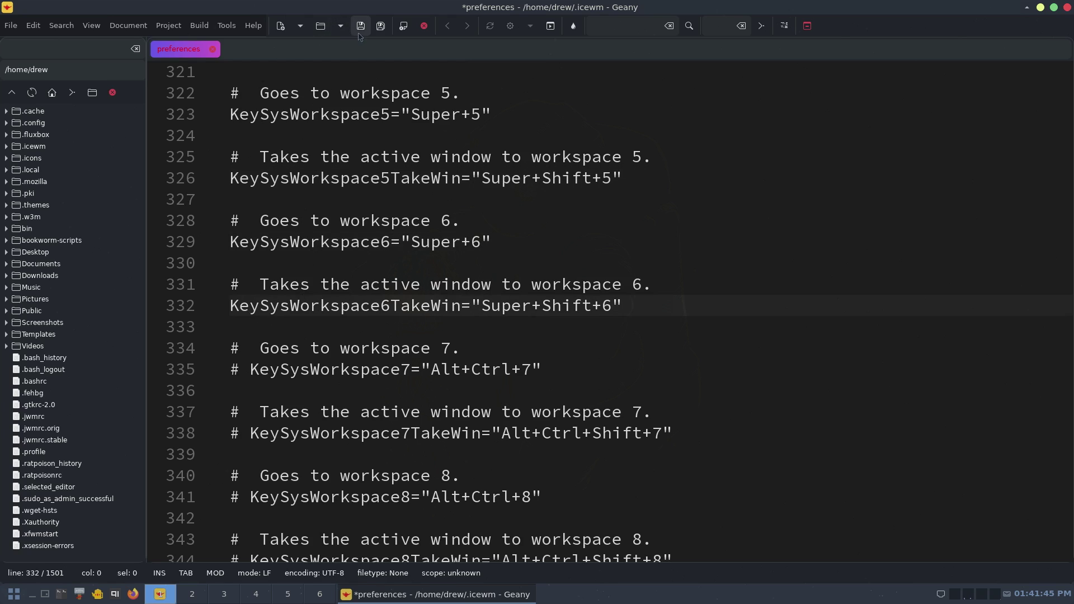
- Save the preferences file and restart IceWM from the Logout submenu
left_click(361, 26)
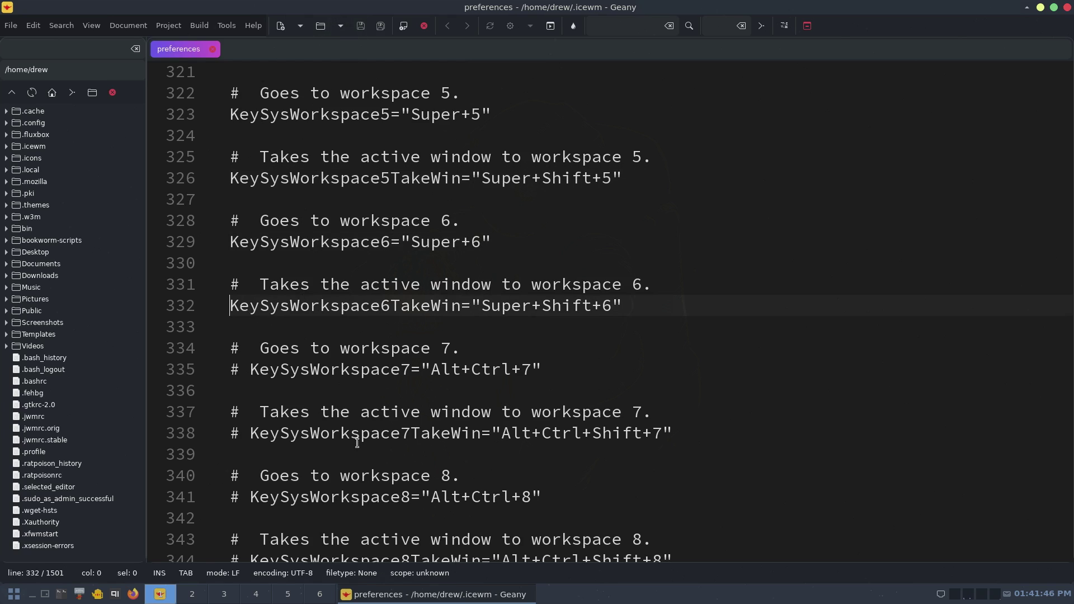
left_click(19, 597)
mouse_move(85, 580)
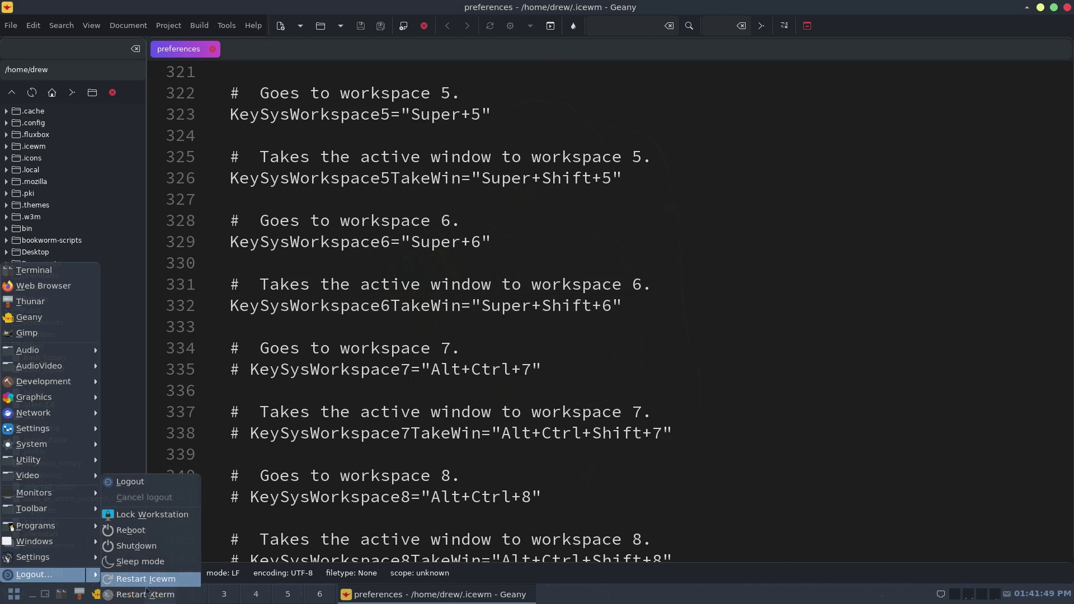
left_click(144, 582)
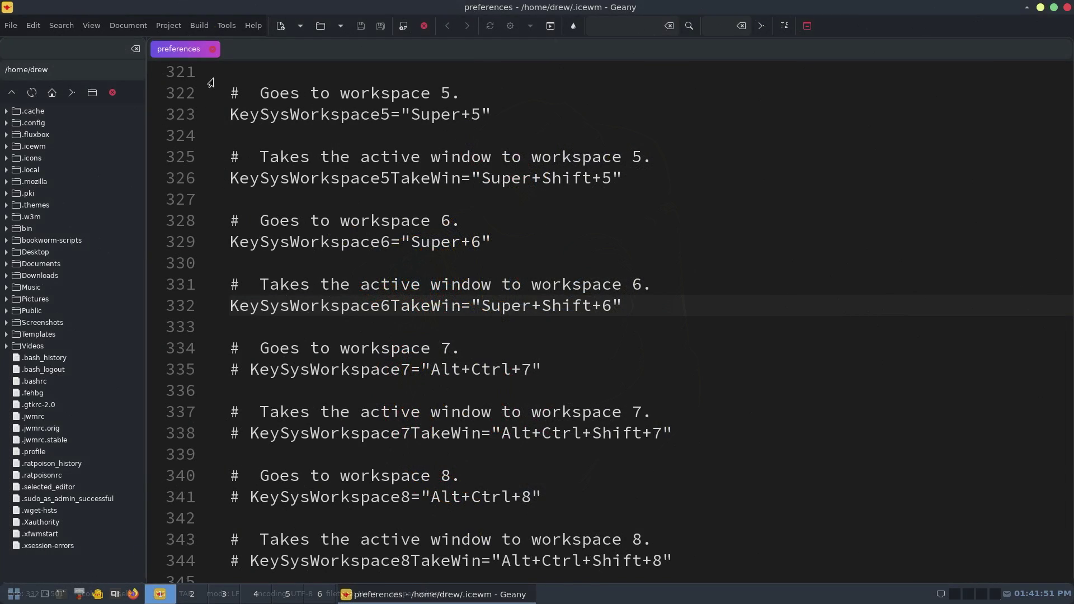
- Check the Geany window menu's Move To shortcuts, Super+Shift+2 to Super+Shift+6, then dismiss it
right_click(559, 4)
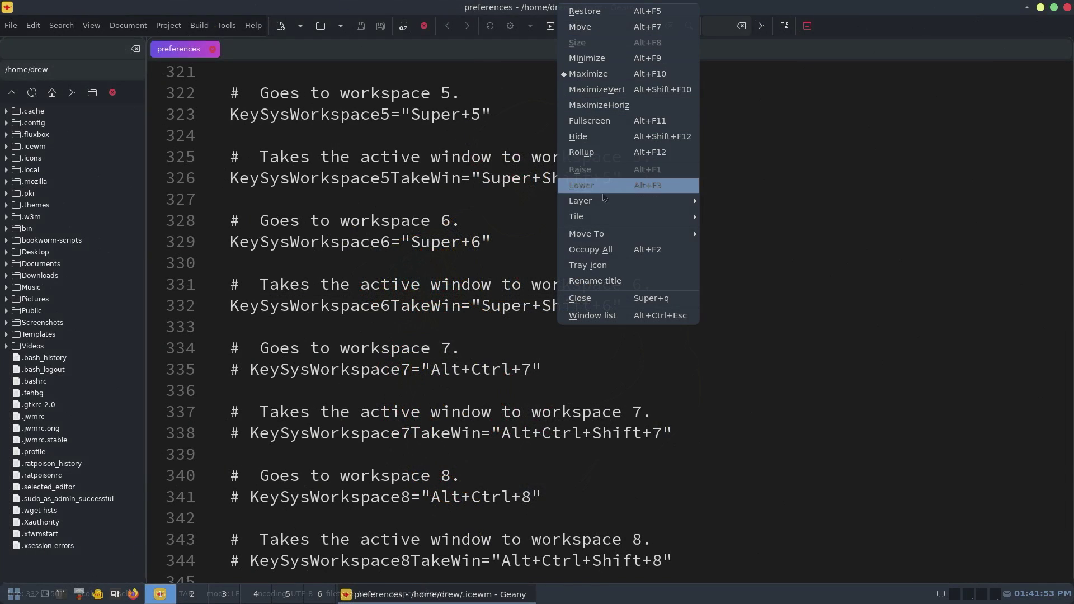
mouse_move(605, 218)
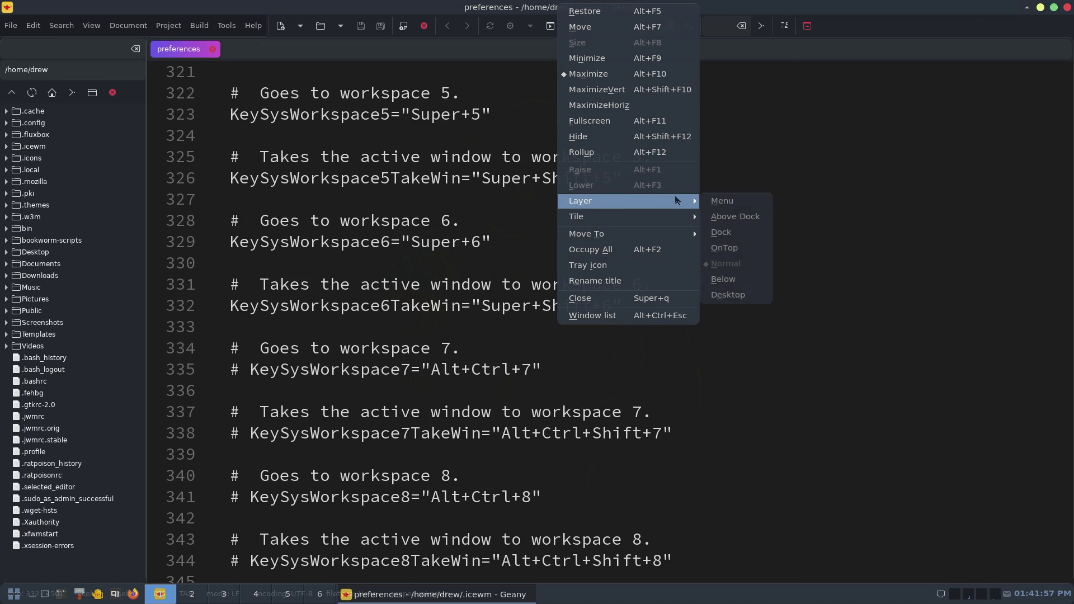
mouse_move(644, 233)
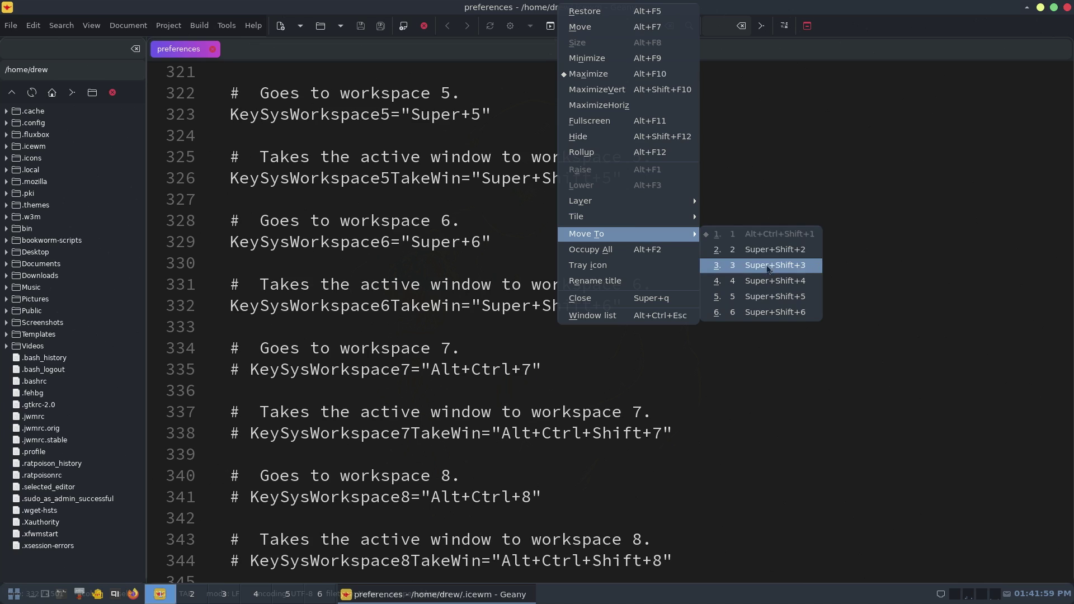
left_click(860, 9)
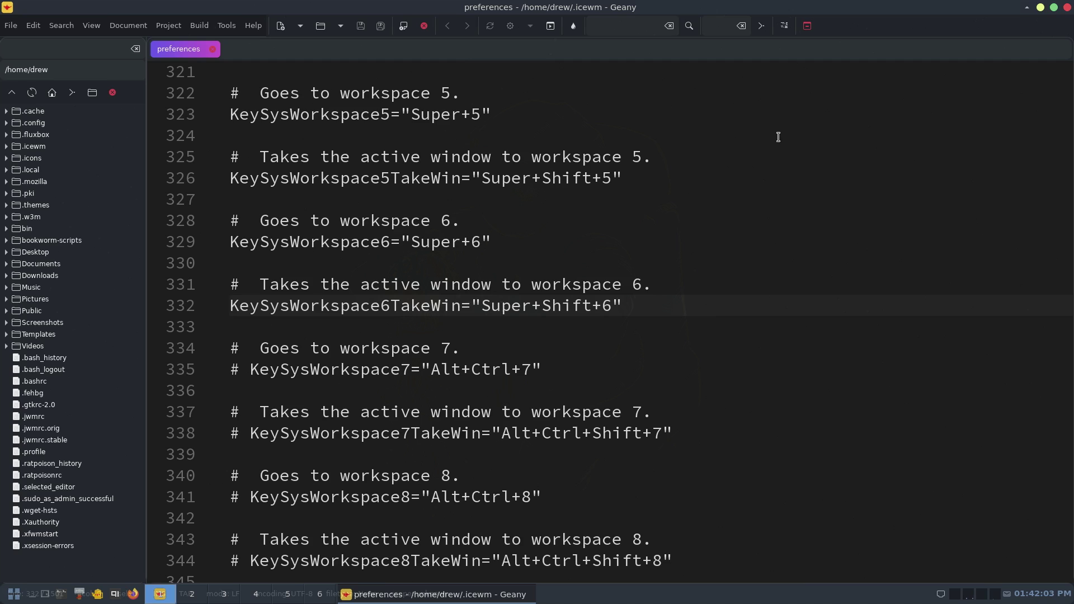
- Uncomment line 302, the Super+Shift+1 take-window-to-workspace-1 binding, and save the preferences file
scroll(640, 216, "up", 2)
scroll(625, 278, "up", 1)
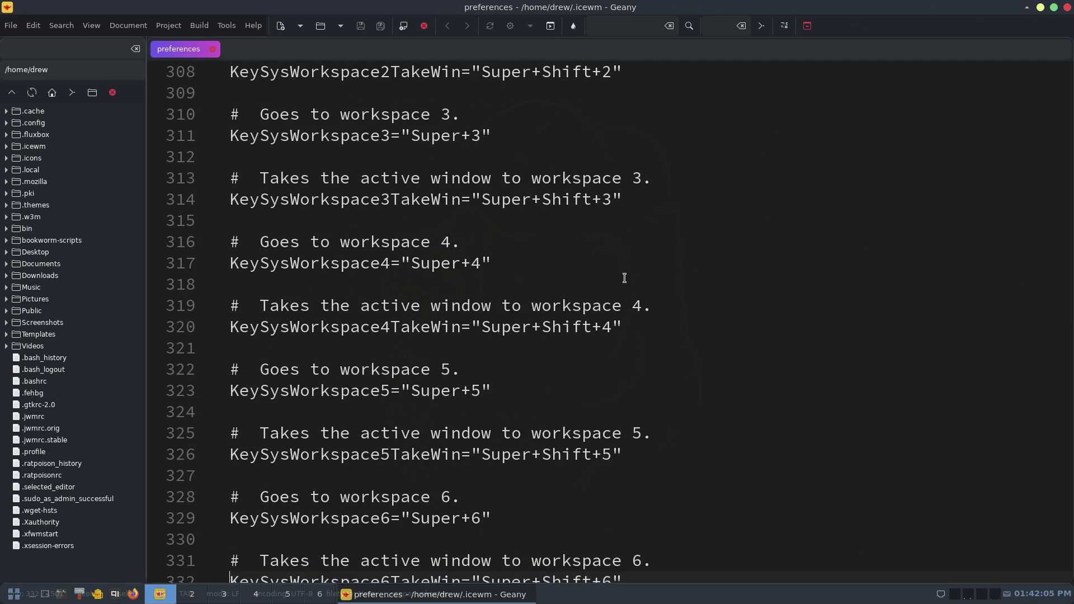
scroll(625, 278, "up", 4)
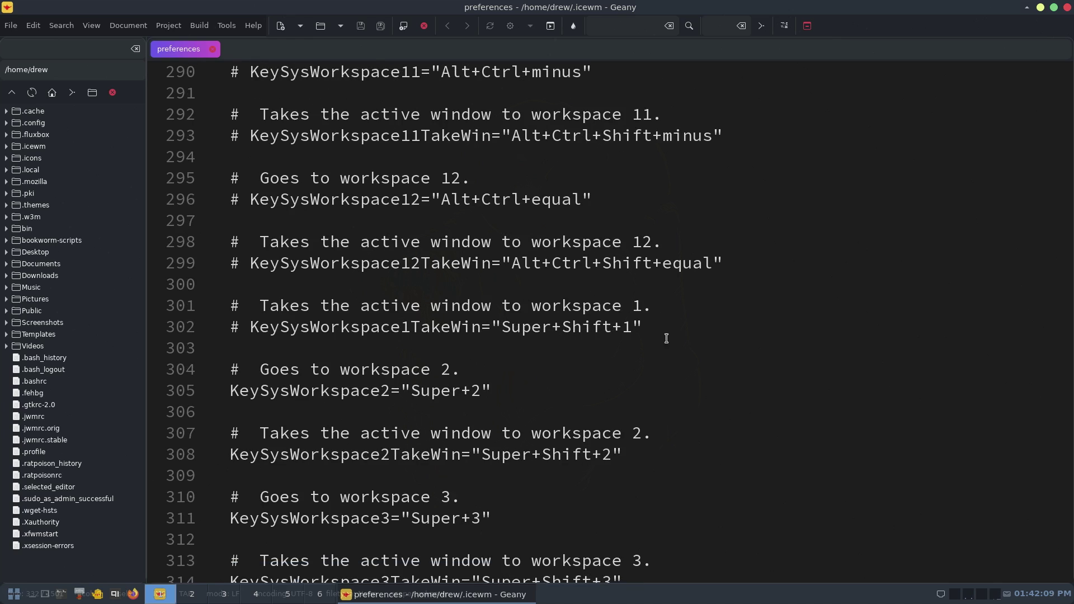
left_click(253, 327)
key("BackSpace")
key("BackSpace")
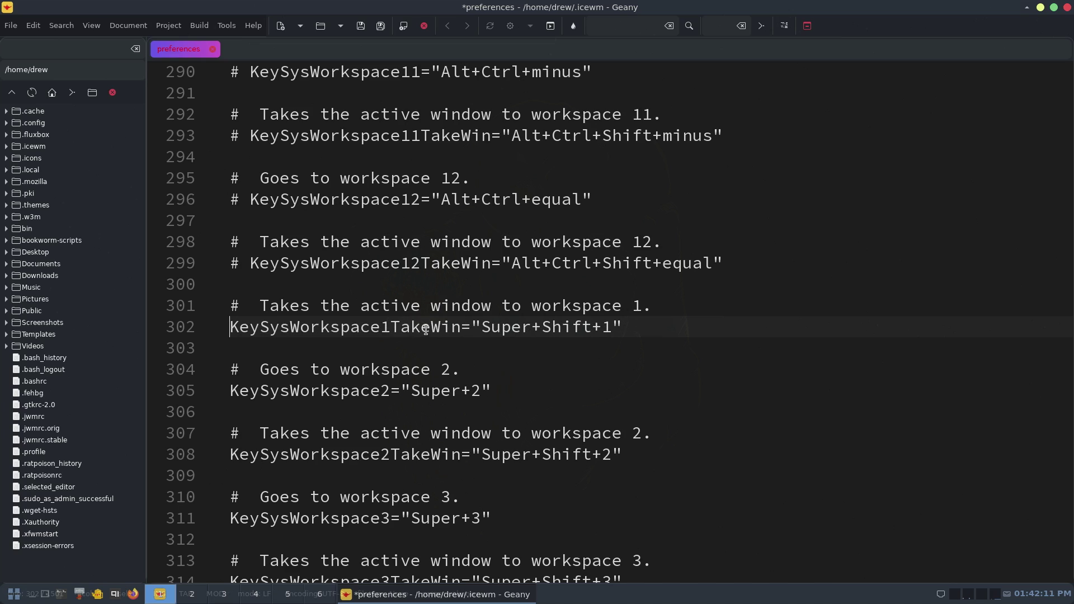
left_click(361, 26)
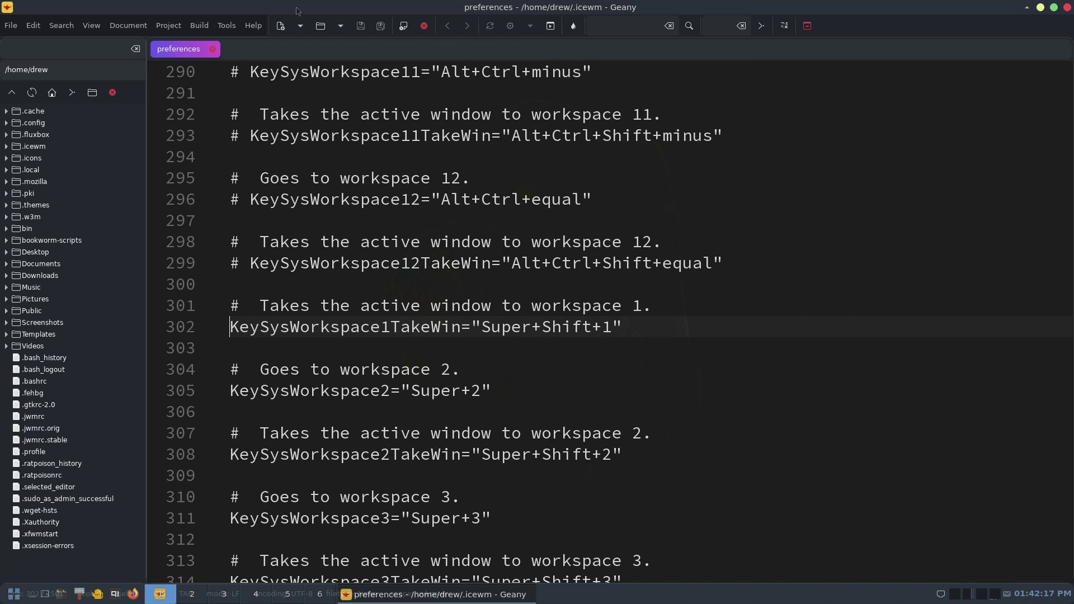
- Restart IceWM from the main menu and confirm Move To workspace 1 shows Super+Shift+1
left_click(14, 594)
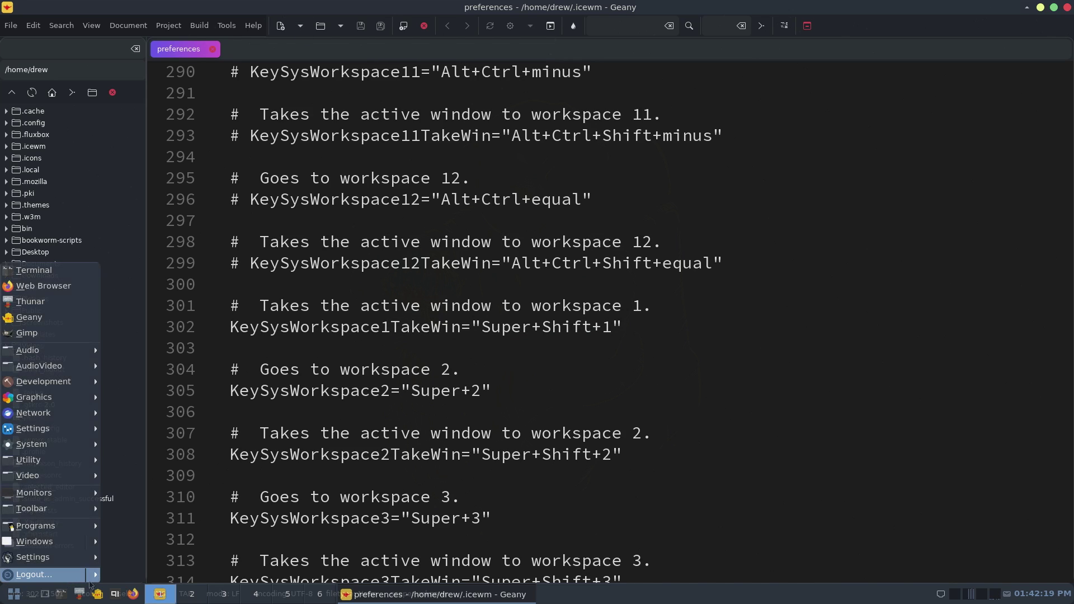
mouse_move(91, 577)
left_click(136, 584)
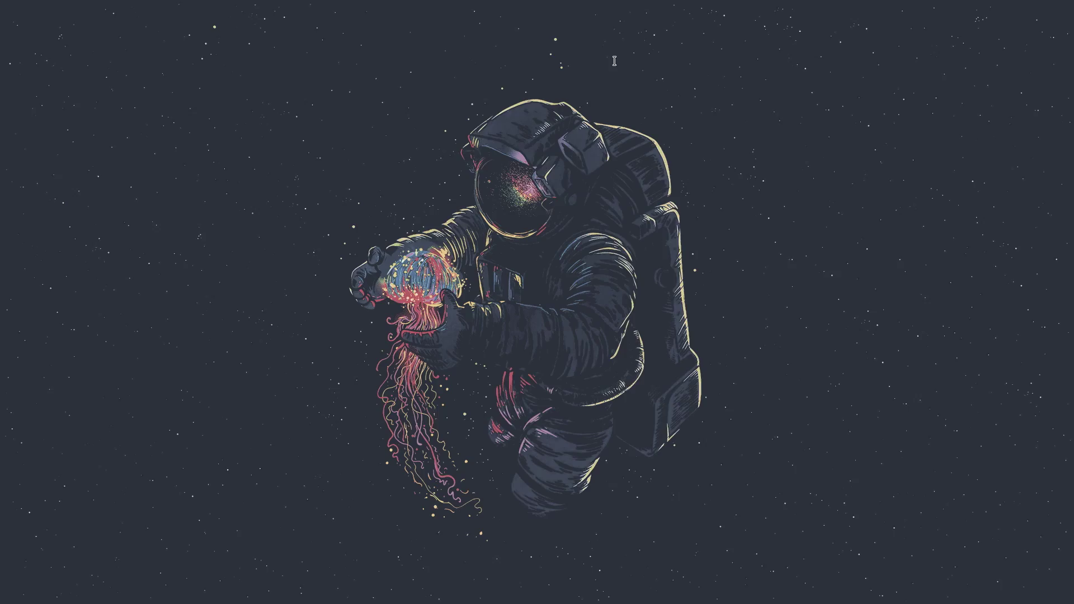
right_click(606, 7)
mouse_move(693, 232)
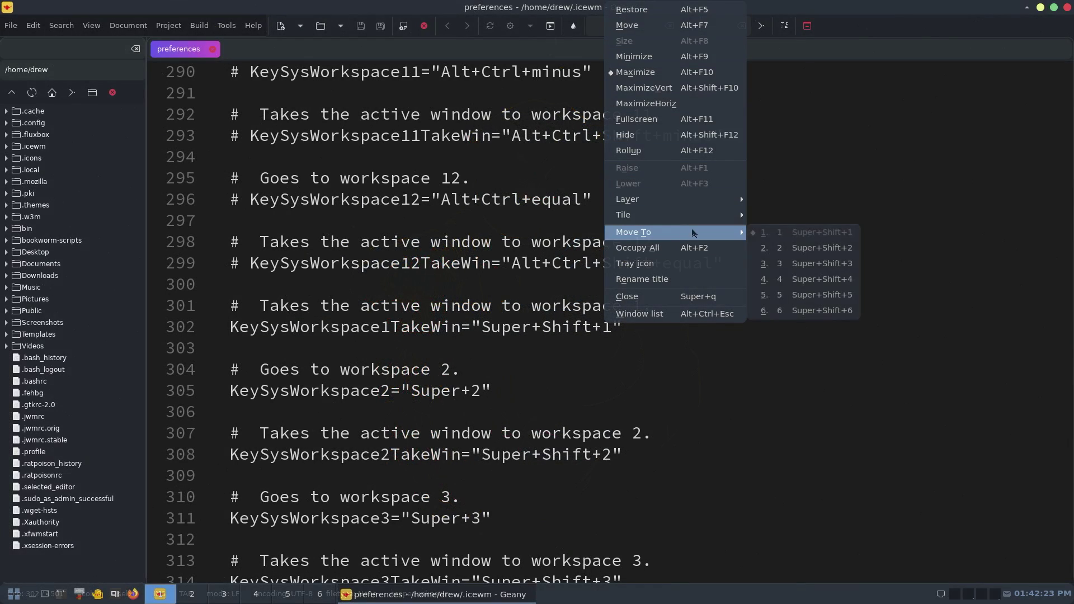
left_click(772, 456)
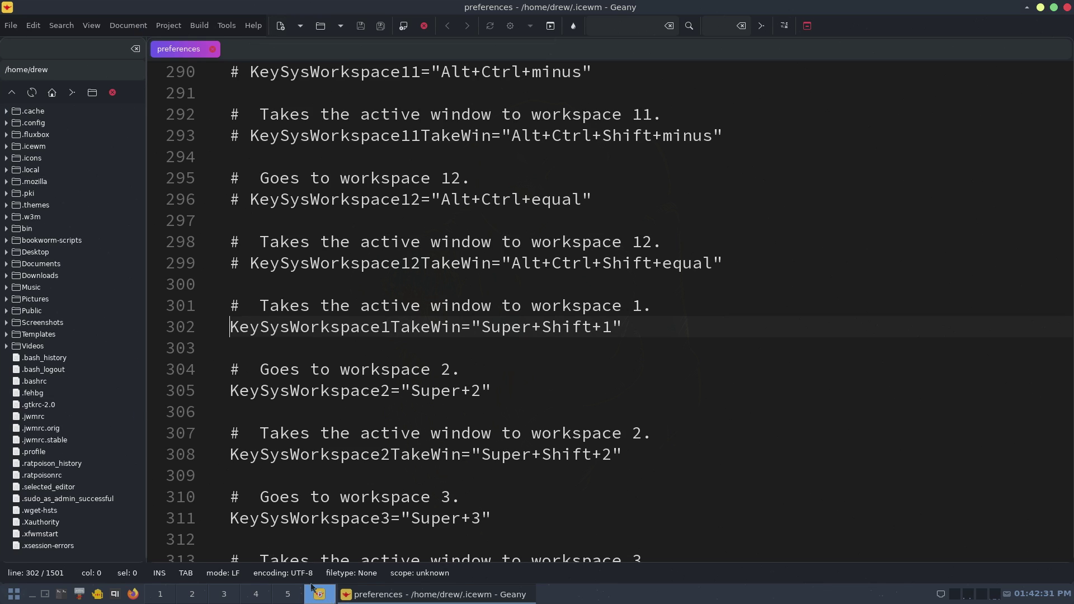
- Send Geany to workspace 6, then open a terminal and take it to workspace 1
key("super+1")
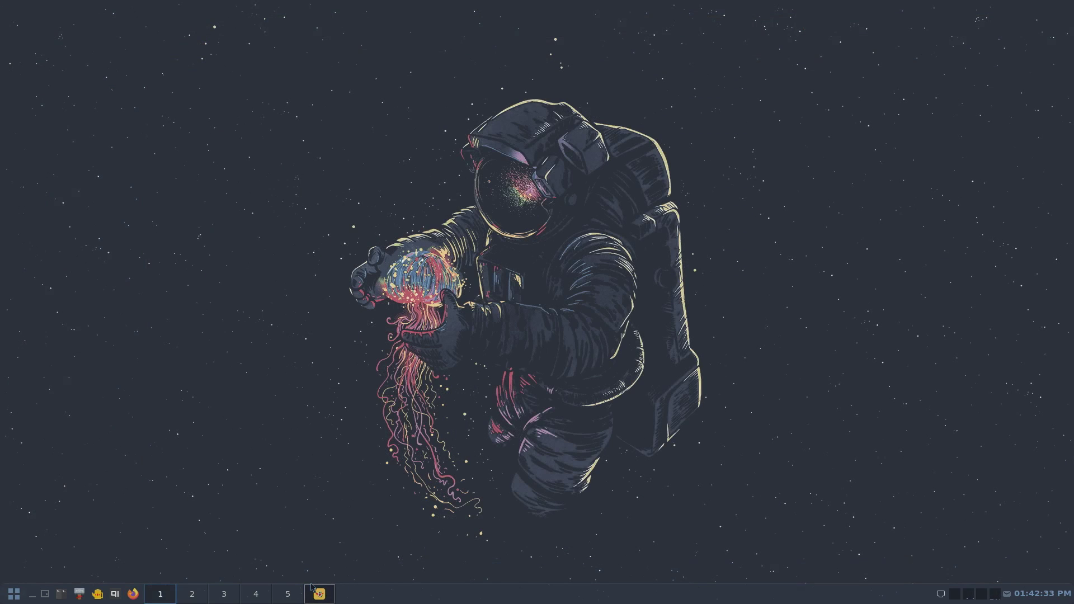
key("super+2")
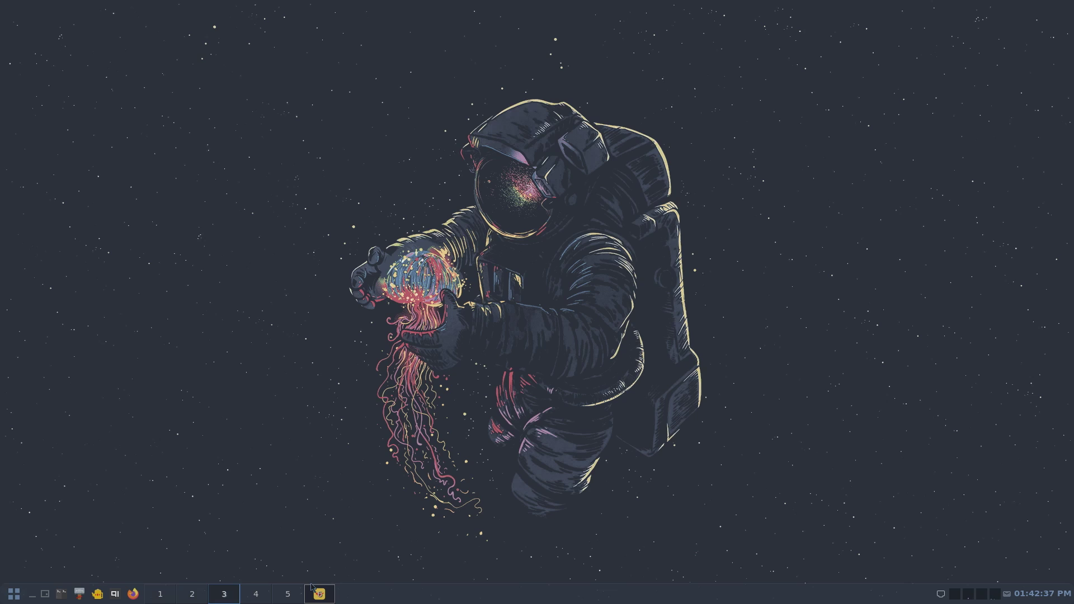
key("super+Return")
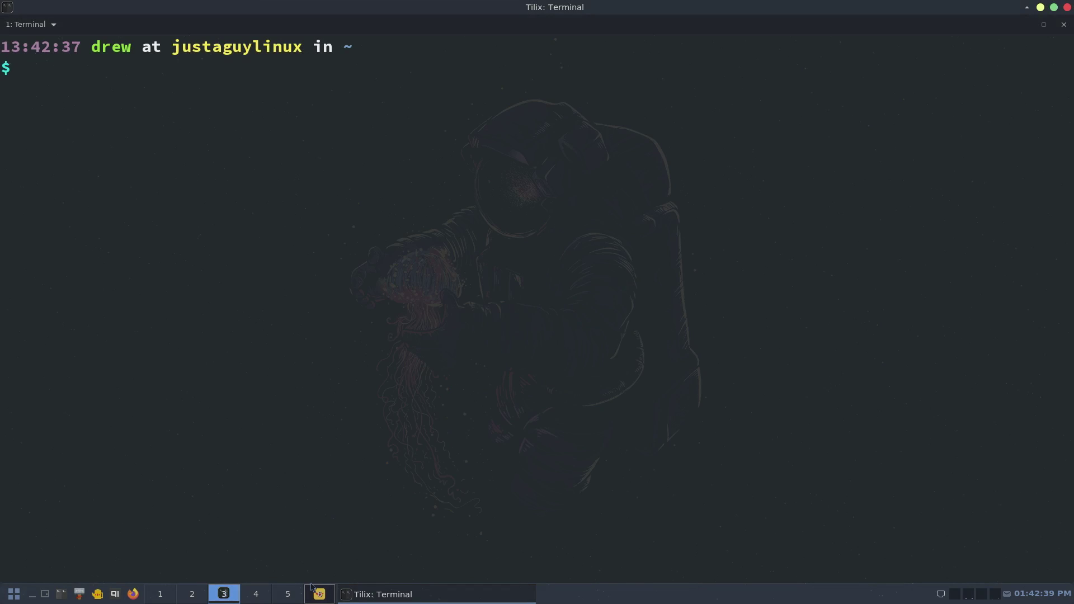
key("super+shift+1")
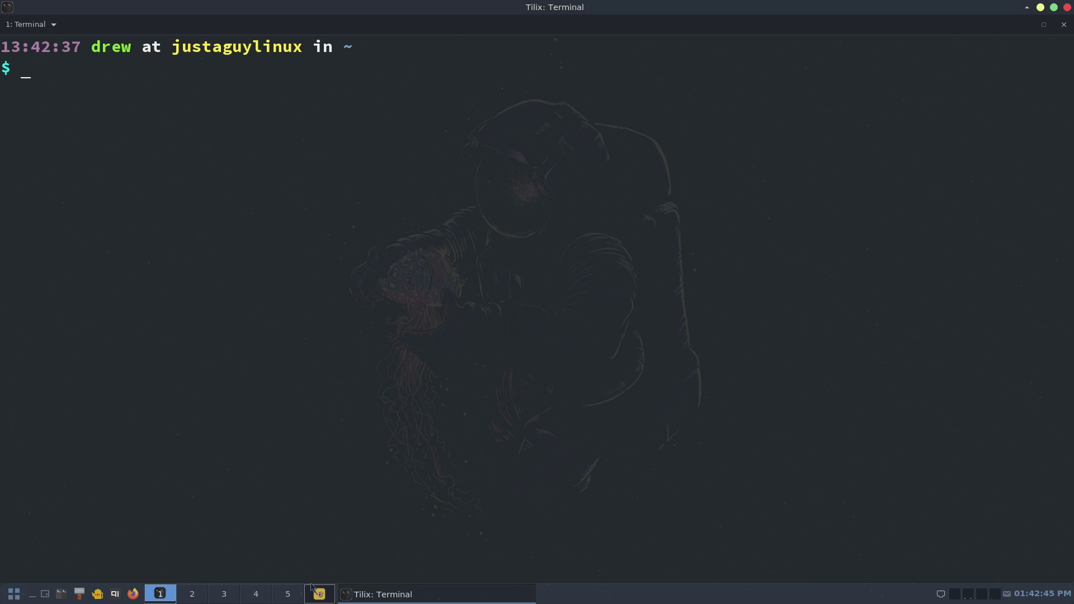
- Launch the file manager on workspace 2, send it to workspace 5, and return to workspace 1
key("super+2")
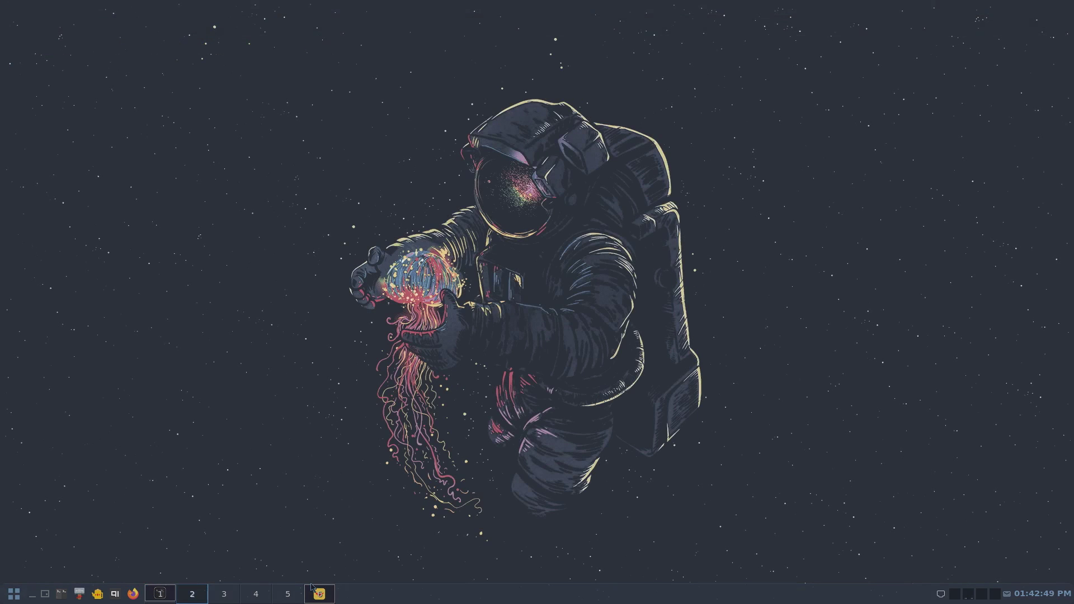
left_click(311, 587)
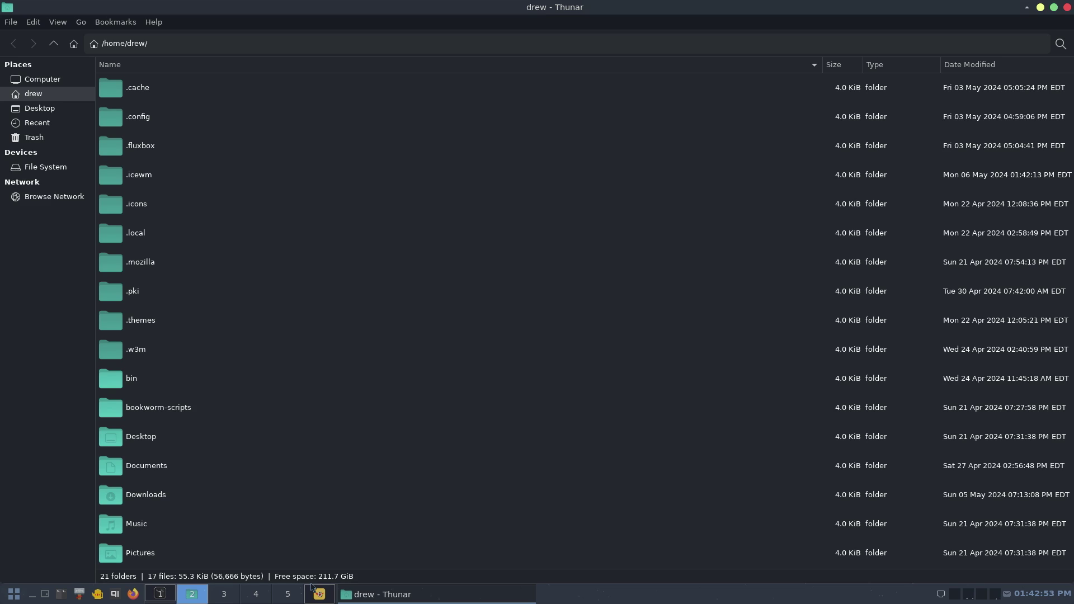
key("super+shift+5")
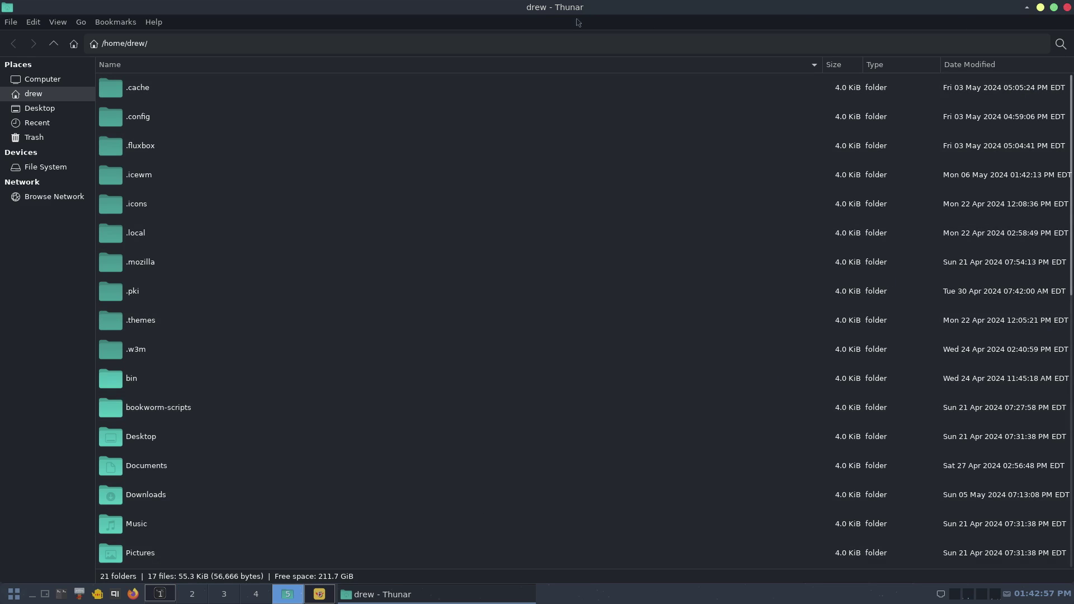
left_click(223, 594)
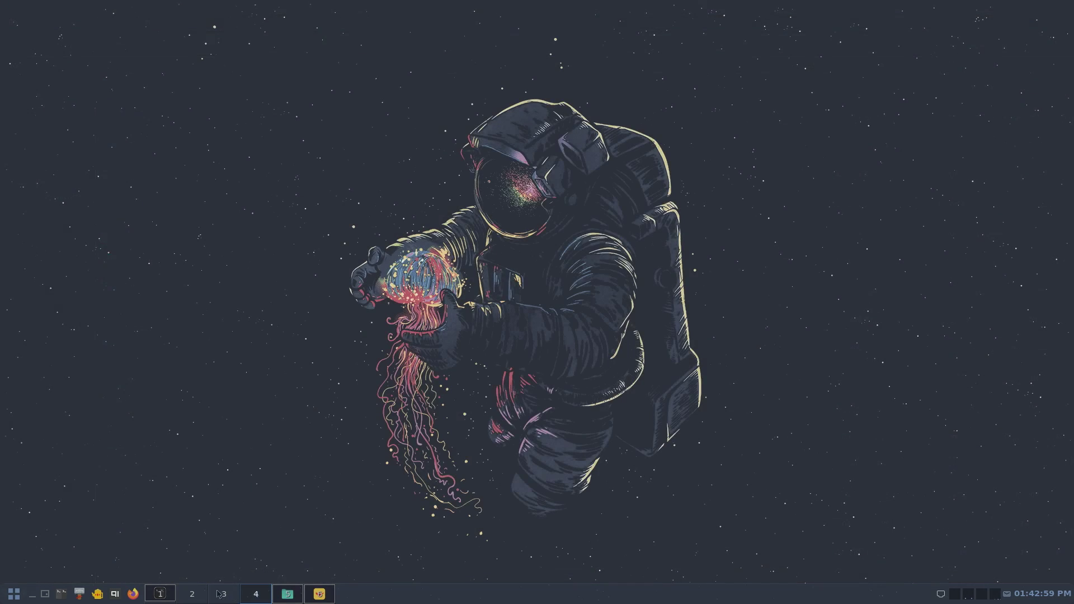
left_click(174, 594)
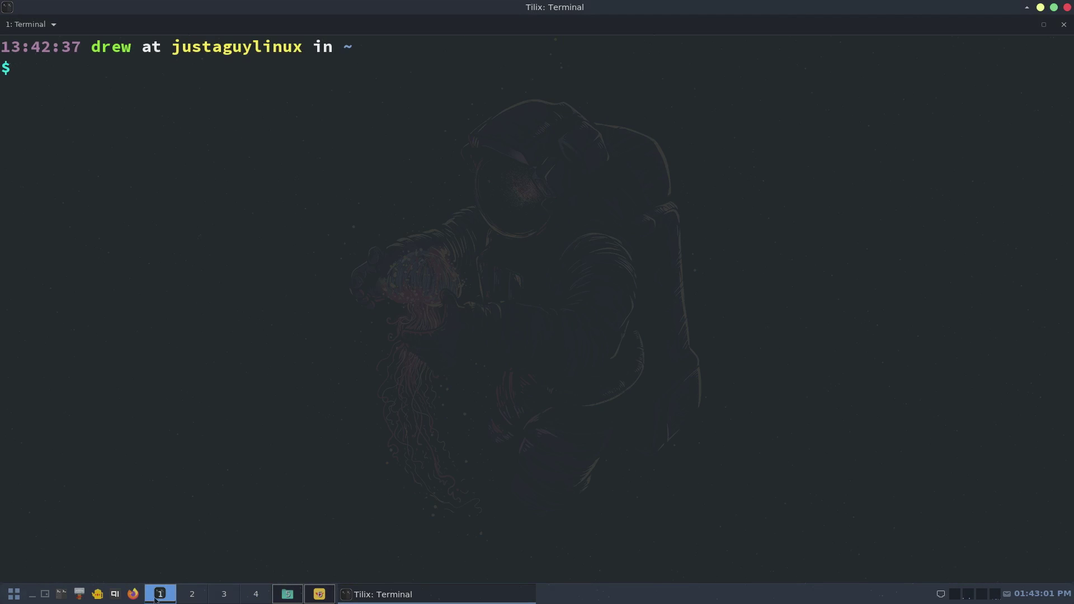